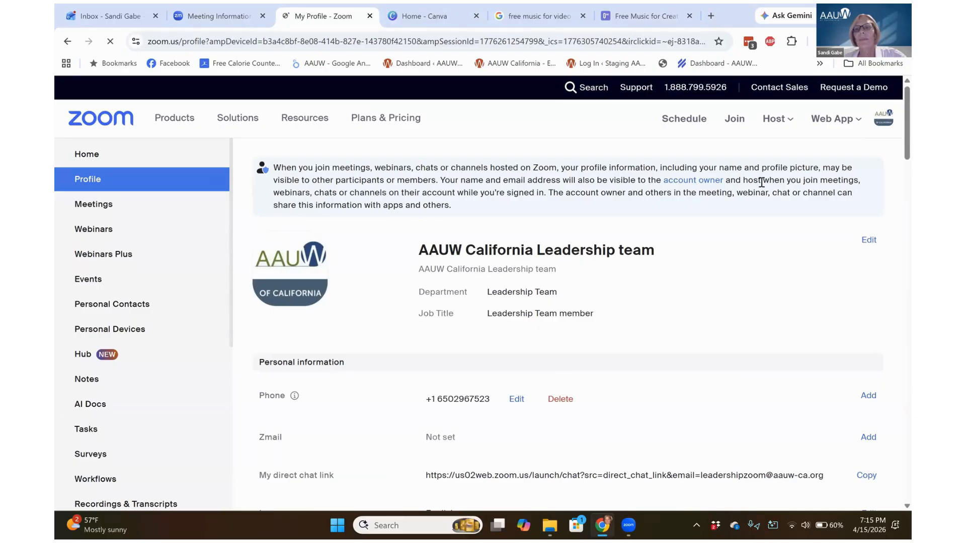
Switch the Zoom profile from the AAUW California Leadership team account to the AAUW California account
{"action": "left_click", "coordinate": [883, 116]}
{"action": "mouse_move", "coordinate": [771, 196]}
{"action": "left_click", "coordinate": [634, 232]}
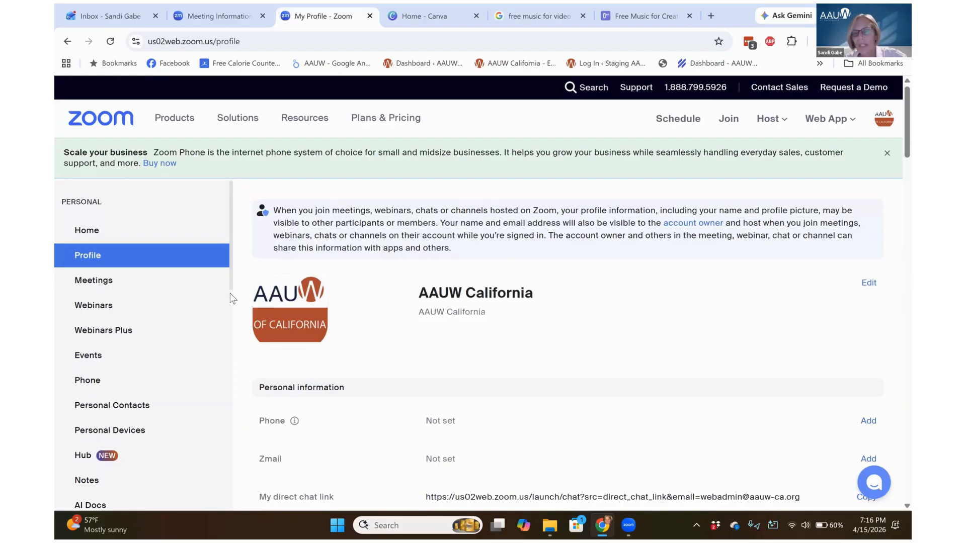
Open the account's Recordings & Transcripts page
{"action": "scroll", "coordinate": [230, 294], "scroll_direction": "down", "scroll_amount": 2}
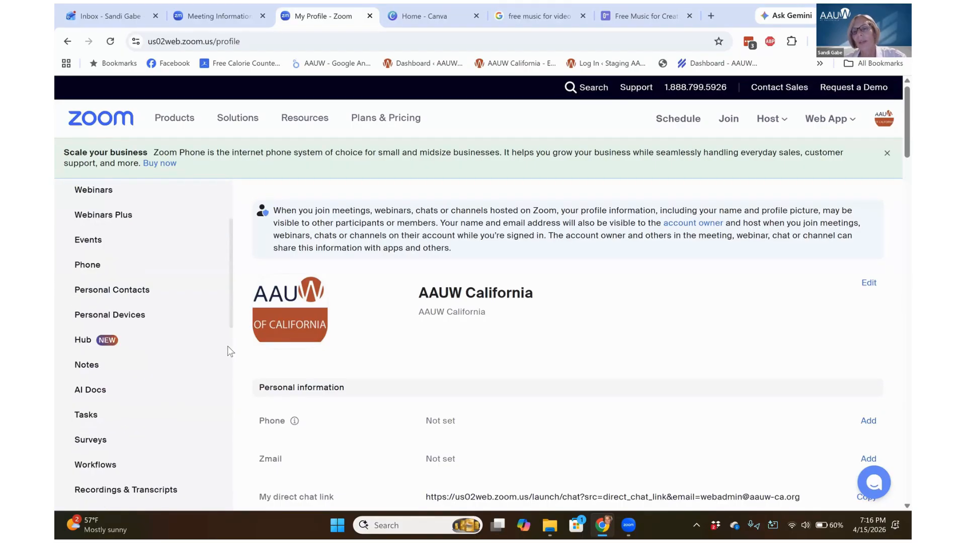
{"action": "scroll", "coordinate": [229, 352], "scroll_direction": "down", "scroll_amount": 2}
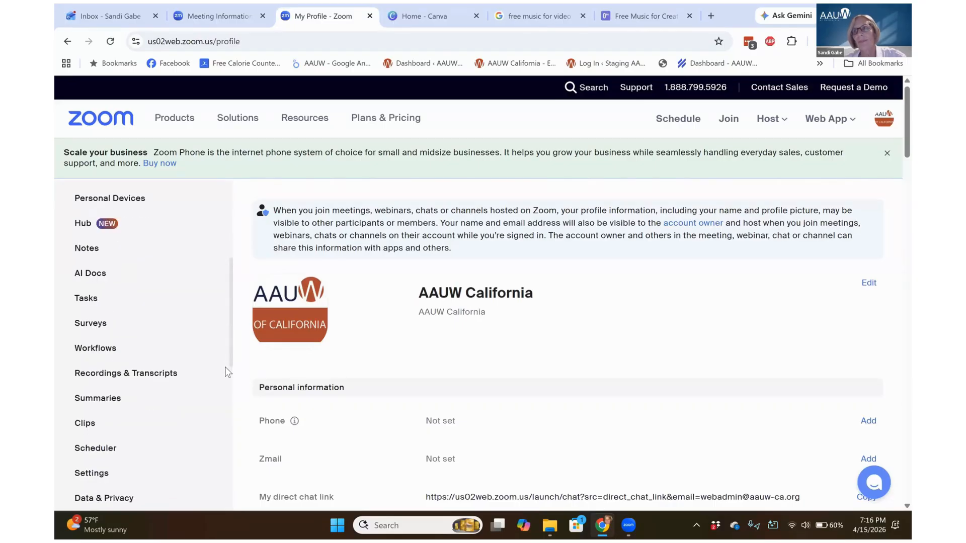
{"action": "scroll", "coordinate": [229, 375], "scroll_direction": "down", "scroll_amount": 1}
{"action": "scroll", "coordinate": [228, 387], "scroll_direction": "down", "scroll_amount": 1}
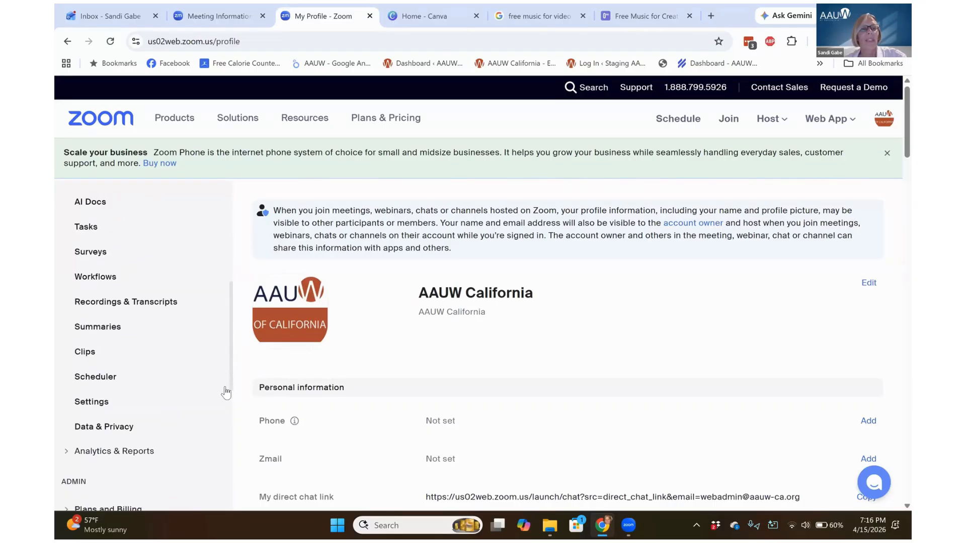
{"action": "left_click", "coordinate": [143, 305]}
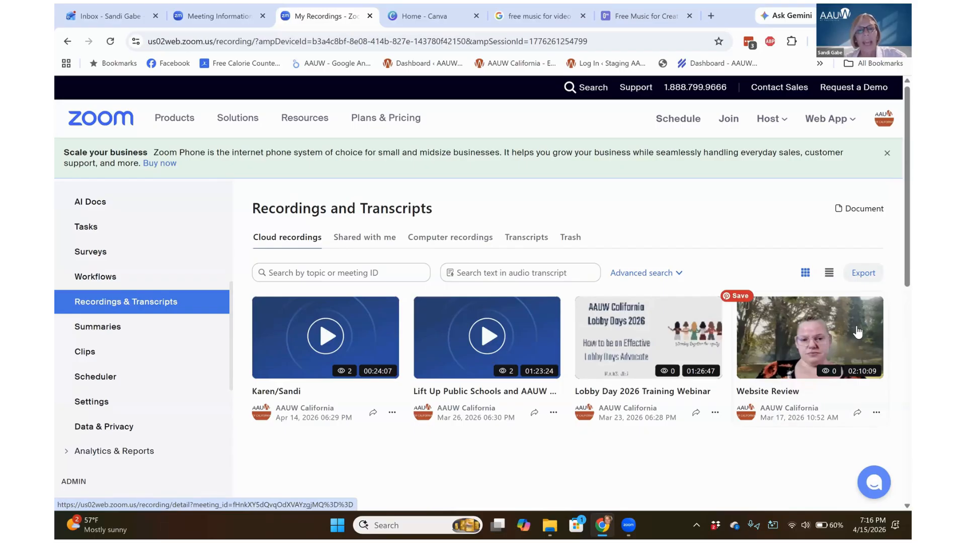
Open the Lift Up Public Schools webinar recording and download its "Shared screen with gallery view" file
{"action": "left_click", "coordinate": [531, 337]}
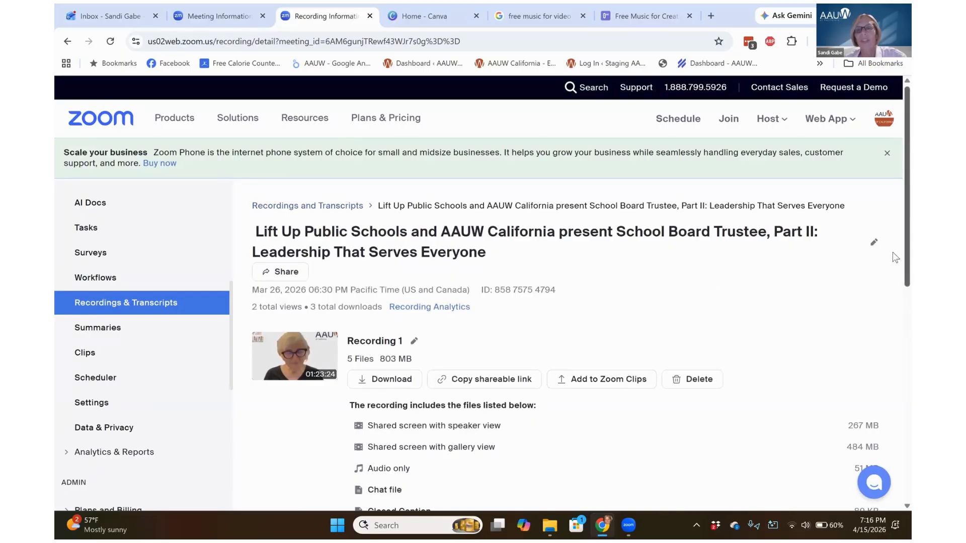
{"action": "scroll", "coordinate": [893, 258], "scroll_direction": "down", "scroll_amount": 3}
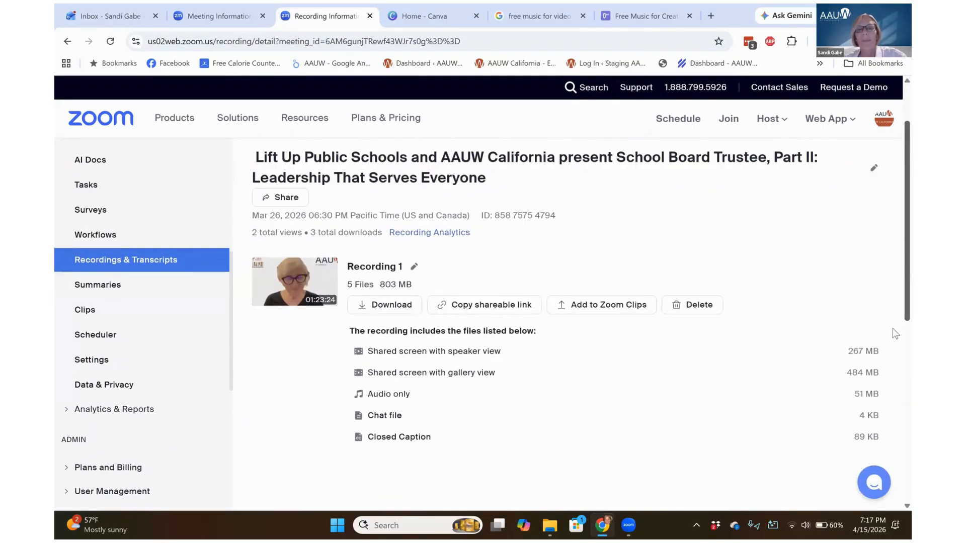
{"action": "scroll", "coordinate": [896, 334], "scroll_direction": "down", "scroll_amount": 3}
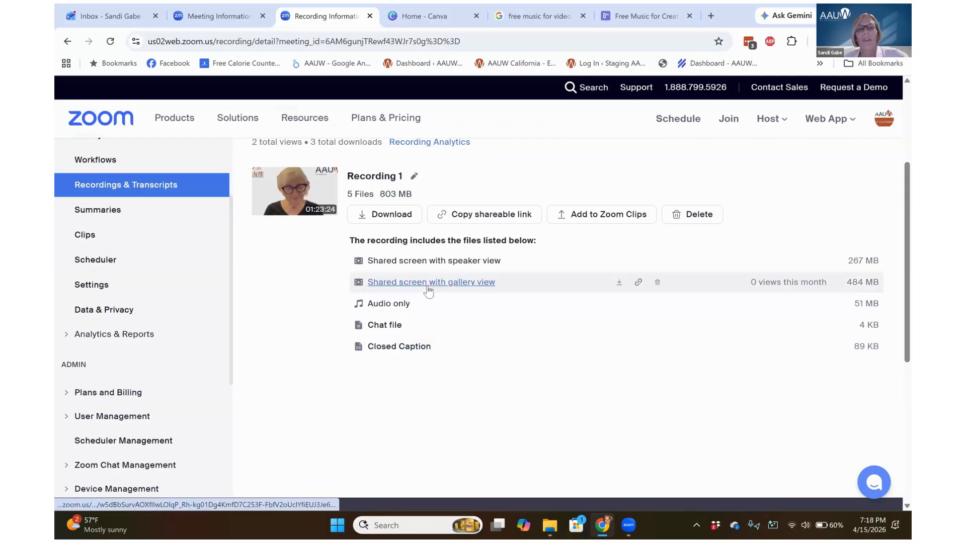
{"action": "left_click", "coordinate": [619, 282]}
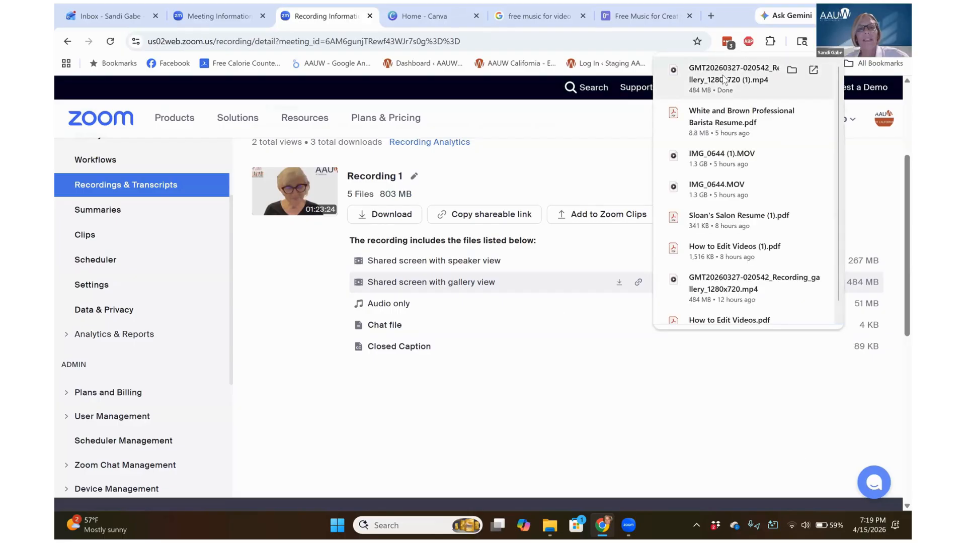
Play the downloaded gallery-view recording, skip ahead to about 3:30, pause it and minimize the player
{"action": "left_click", "coordinate": [723, 78]}
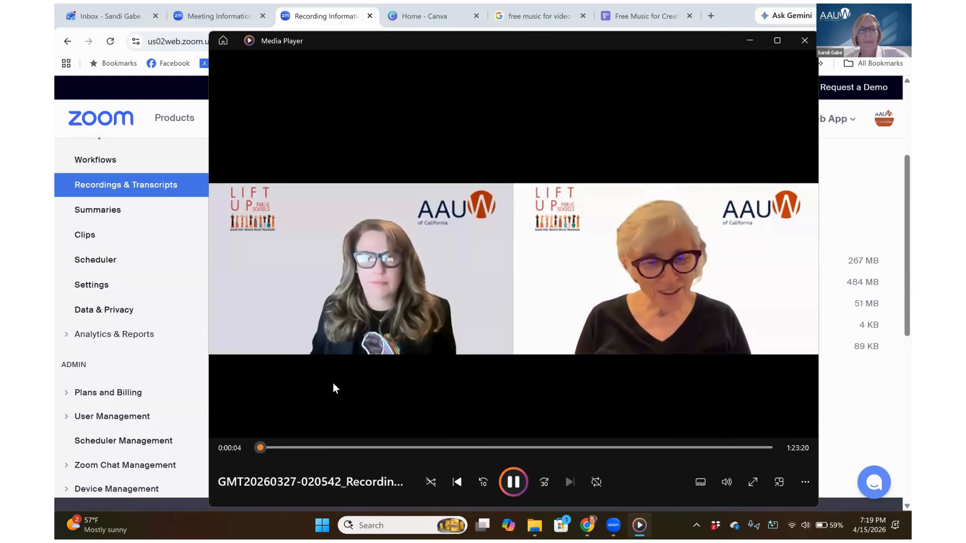
{"action": "key", "text": "Right"}
{"action": "key", "text": "Right"}
{"action": "key", "text": "Right"}
{"action": "key", "text": "Right"}
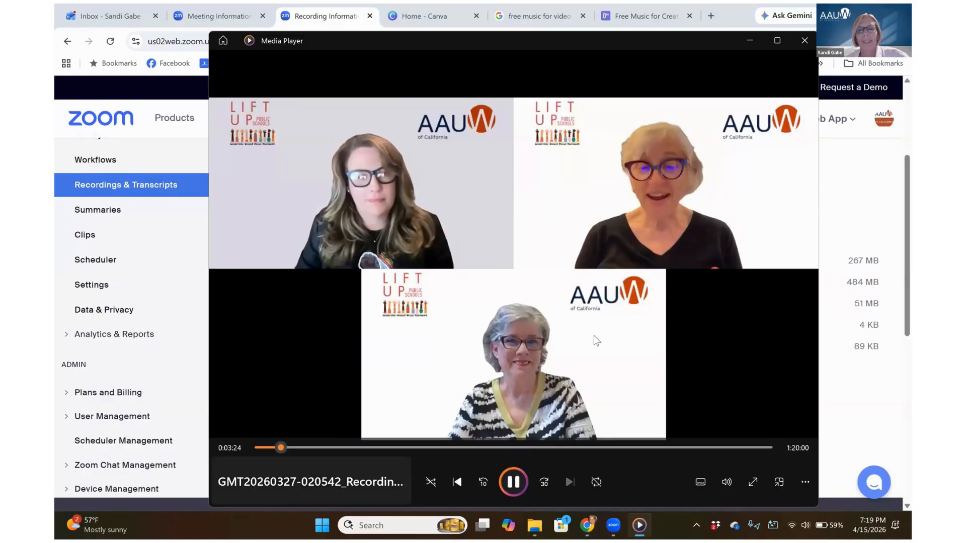
{"action": "left_click", "coordinate": [591, 294]}
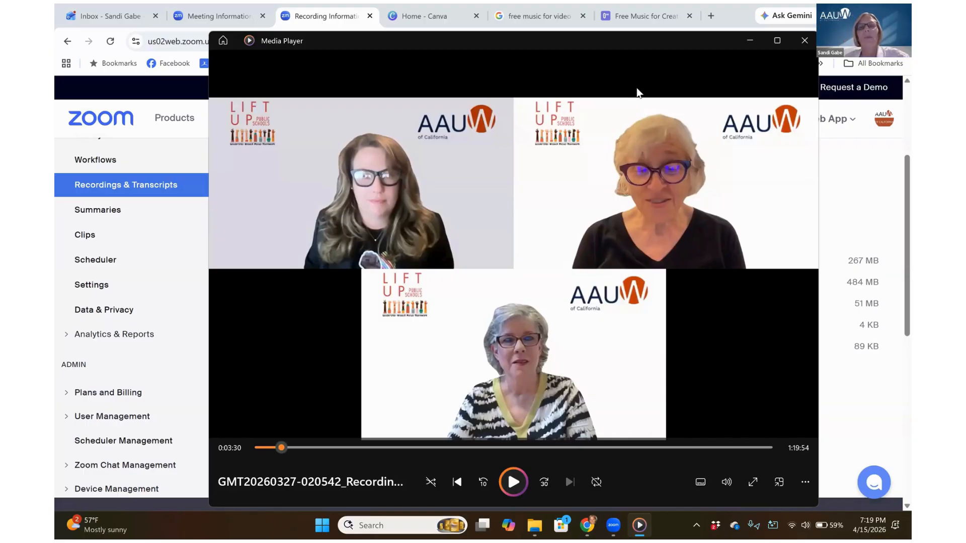
{"action": "left_click", "coordinate": [750, 41]}
Switch to Canva and create a new blank Landscape Video design
{"action": "left_click", "coordinate": [406, 22]}
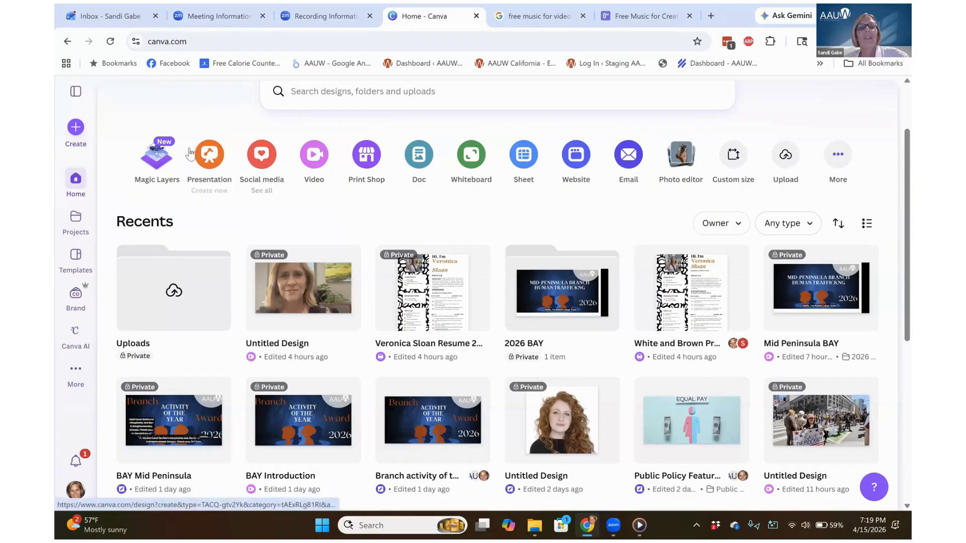
{"action": "left_click", "coordinate": [314, 164]}
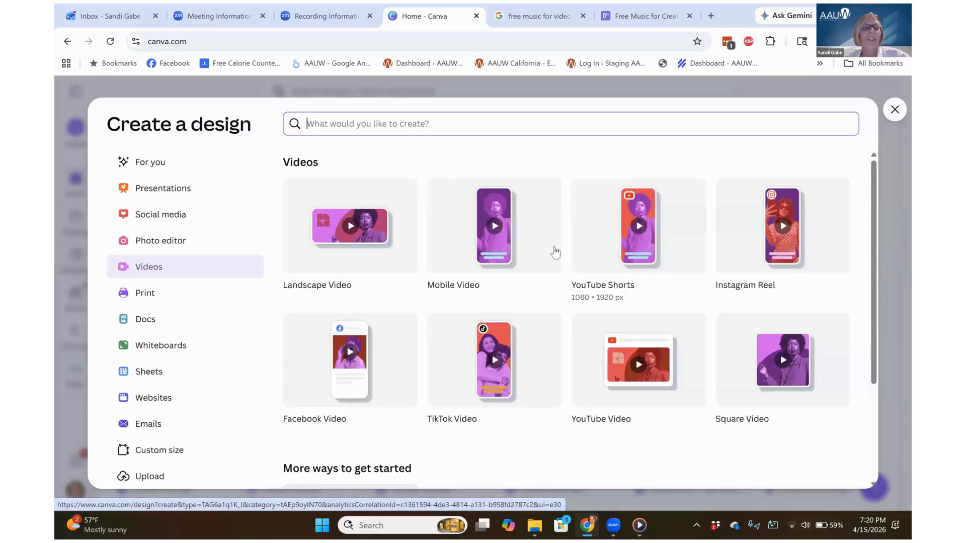
{"action": "left_click", "coordinate": [376, 231]}
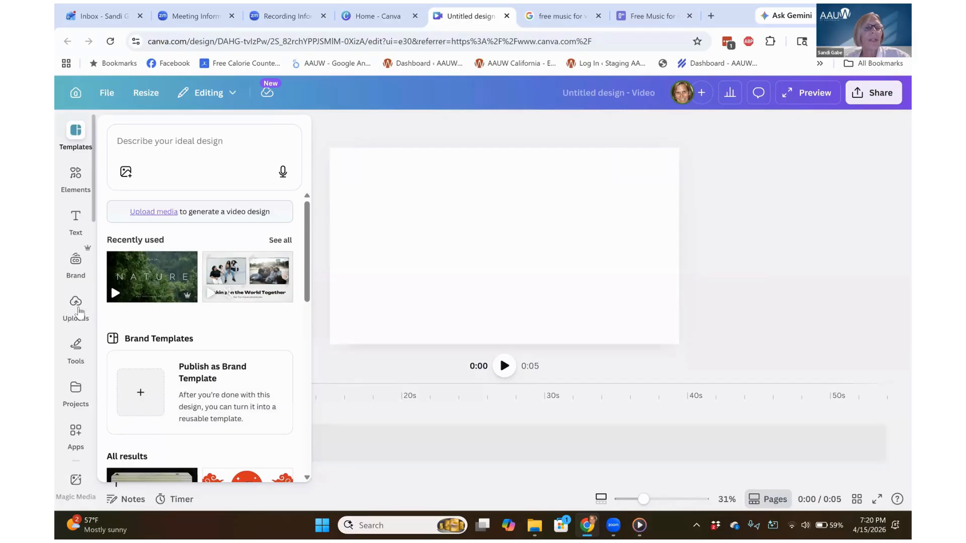
{"action": "left_click", "coordinate": [76, 304]}
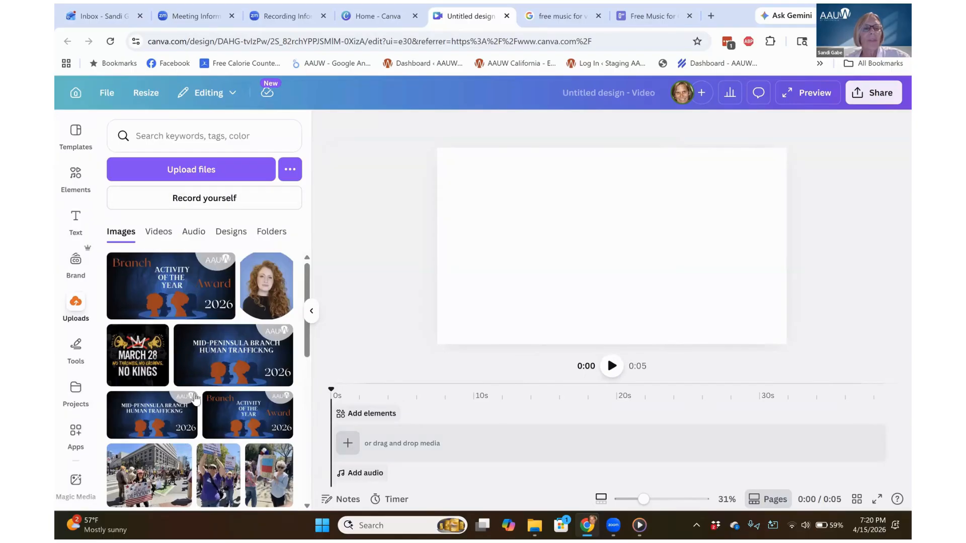
{"action": "left_click", "coordinate": [197, 171]}
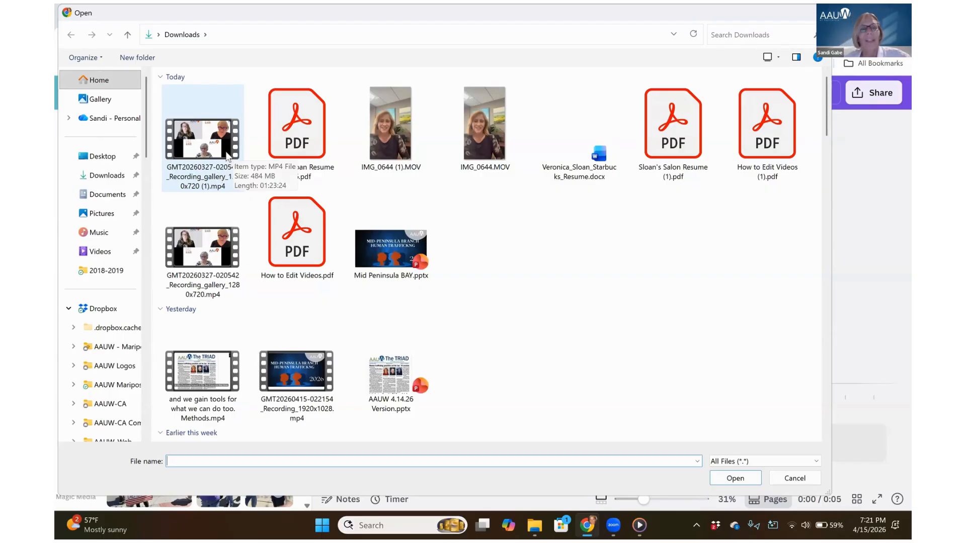
{"action": "left_click", "coordinate": [222, 141]}
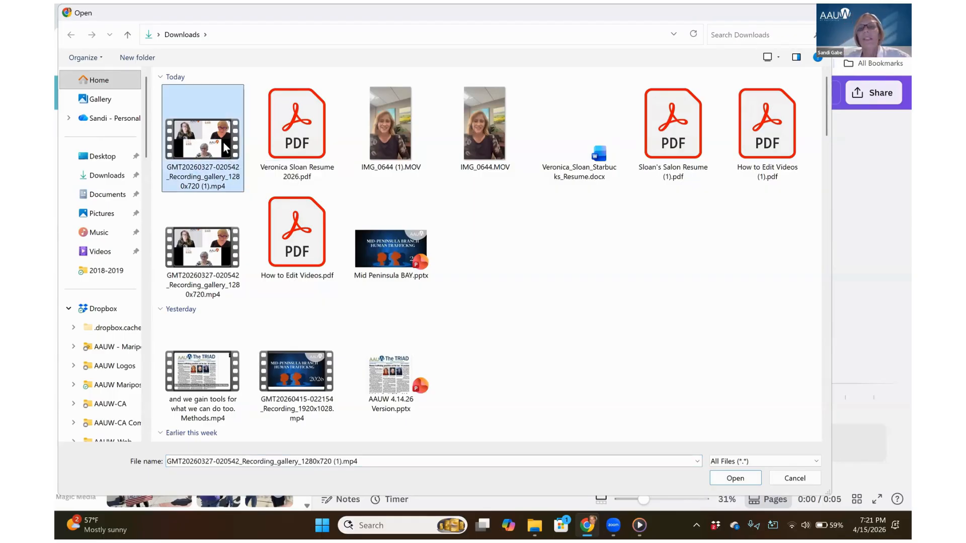
{"action": "left_click", "coordinate": [740, 482]}
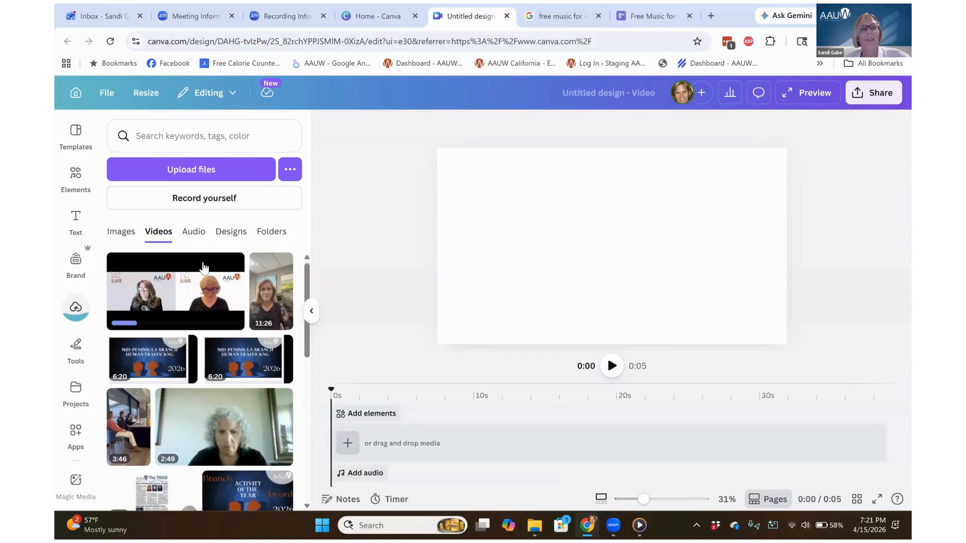
Add the uploaded gallery recording to the blank page and set the video as the background
{"action": "left_click_drag", "start_coordinate": [203, 269], "coordinate": [416, 422]}
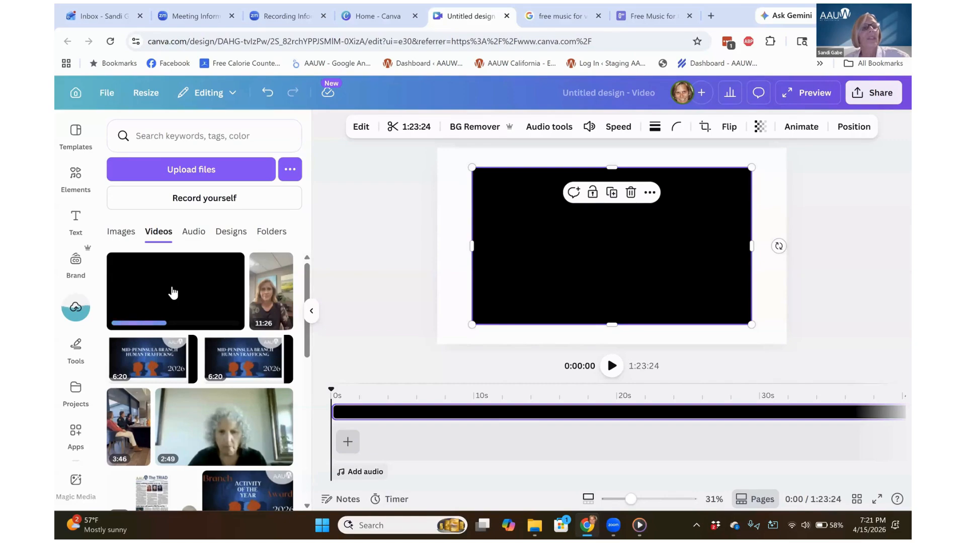
{"action": "right_click", "coordinate": [603, 258]}
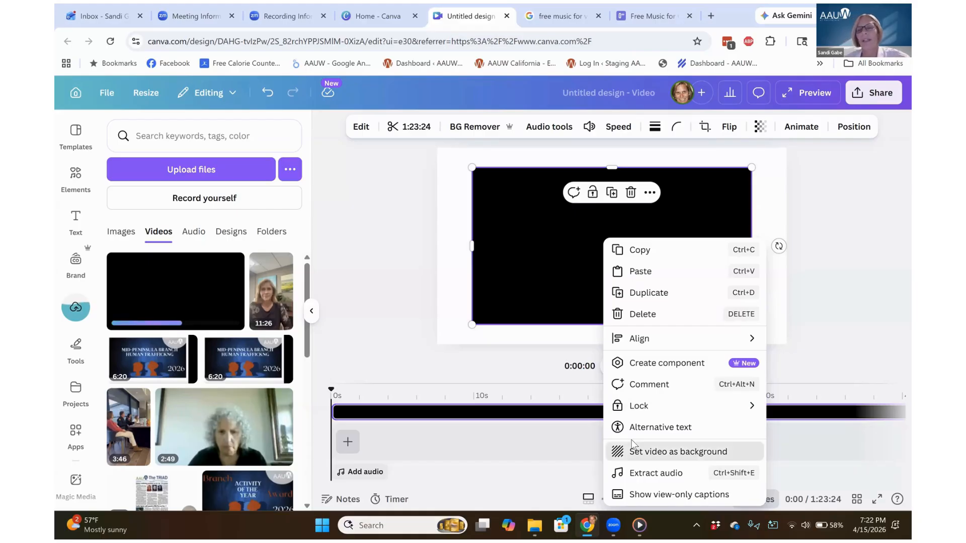
{"action": "left_click", "coordinate": [633, 444]}
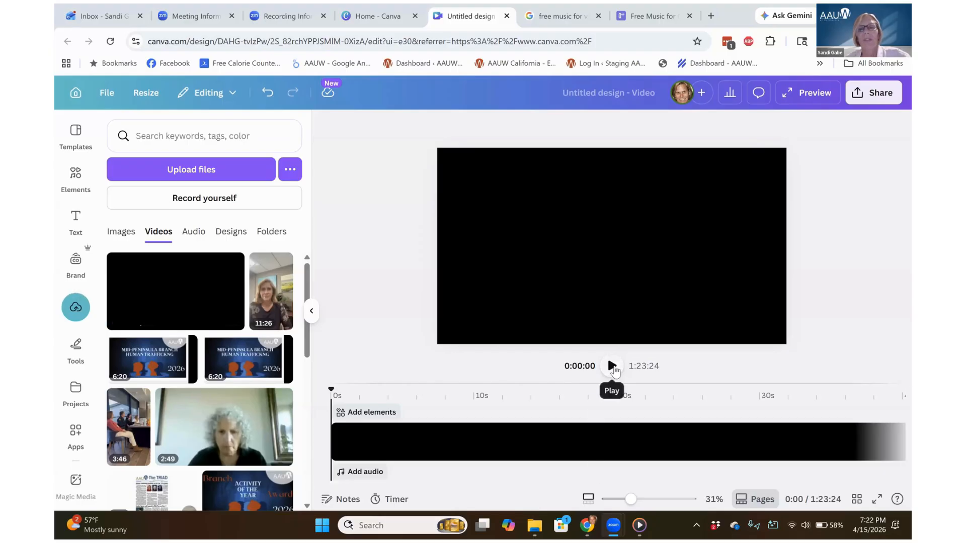
Preview the opening seconds of the recording and return the playhead to the start of the timeline
{"action": "left_click", "coordinate": [612, 367]}
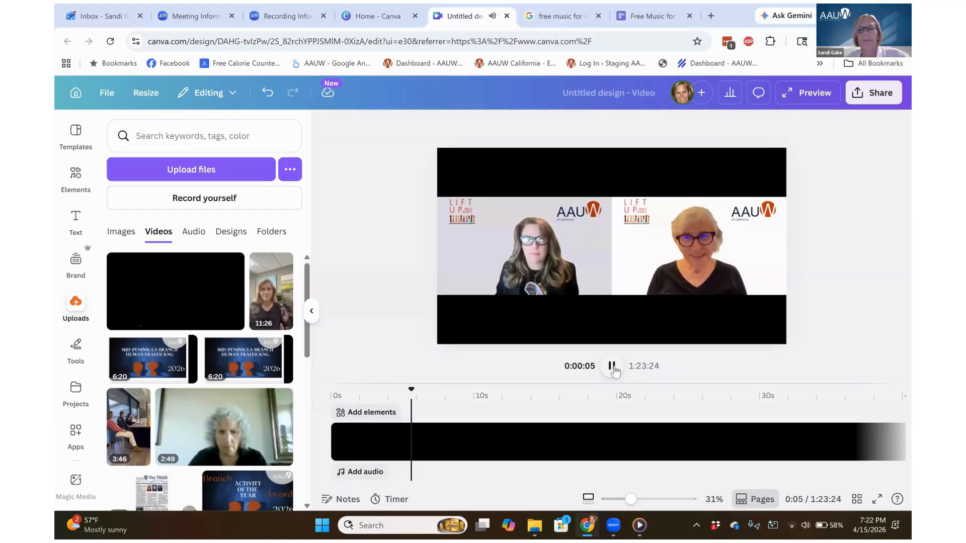
{"action": "left_click", "coordinate": [613, 366]}
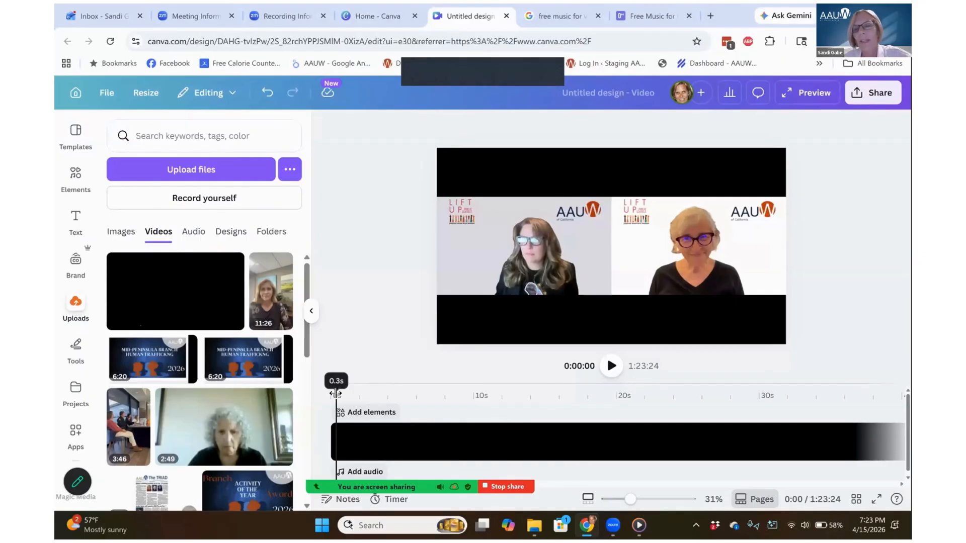
{"action": "left_click", "coordinate": [612, 367]}
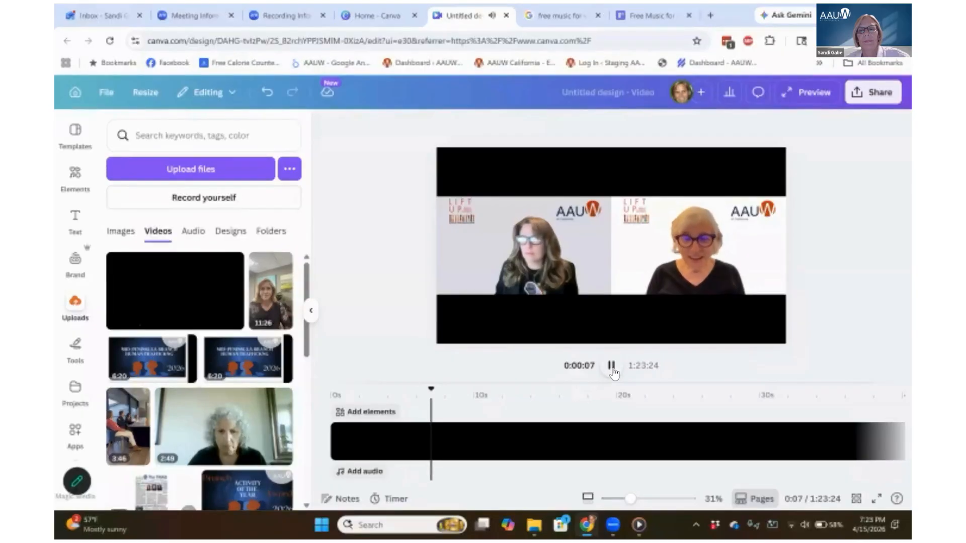
{"action": "left_click", "coordinate": [612, 367]}
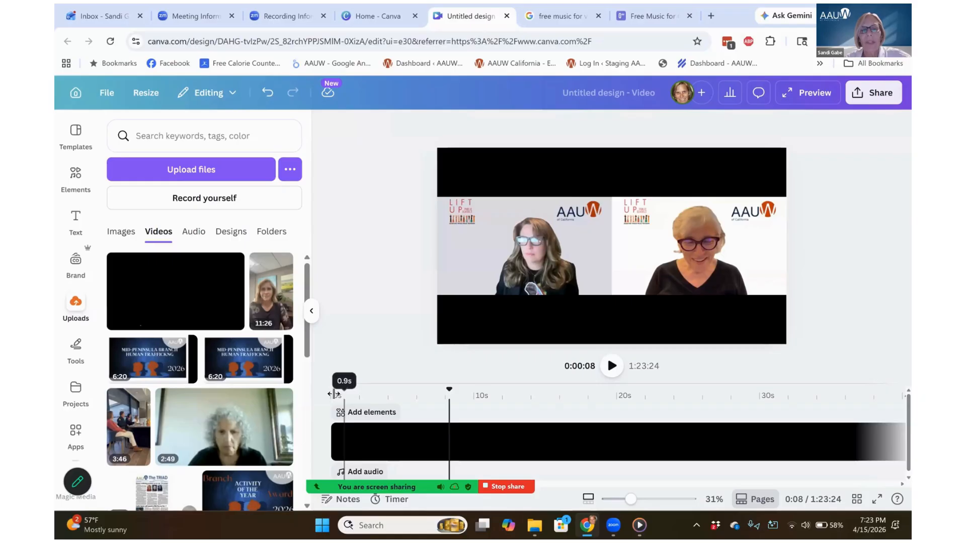
{"action": "left_click", "coordinate": [335, 393]}
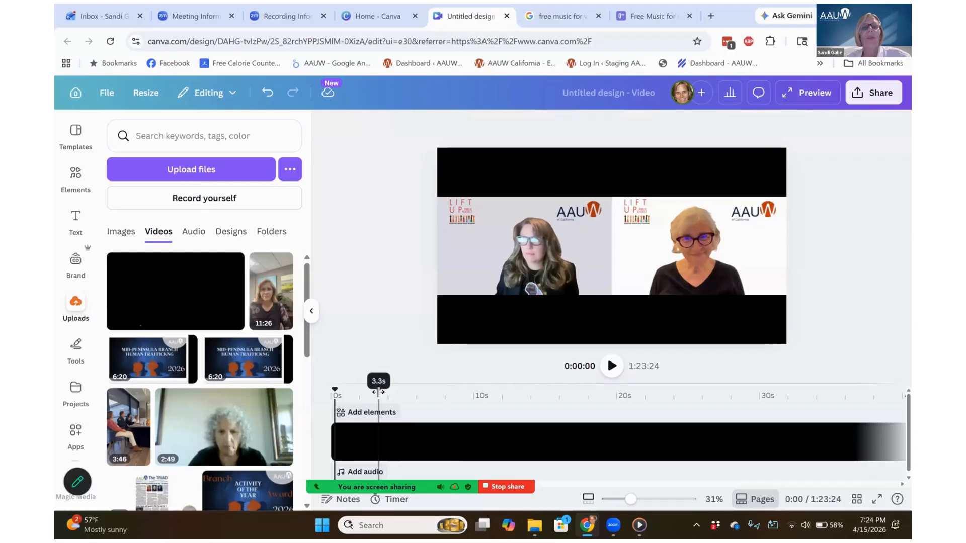
Select the recording, play it to the 6-second mark and trim the clip's start to that point
{"action": "left_click", "coordinate": [566, 180]}
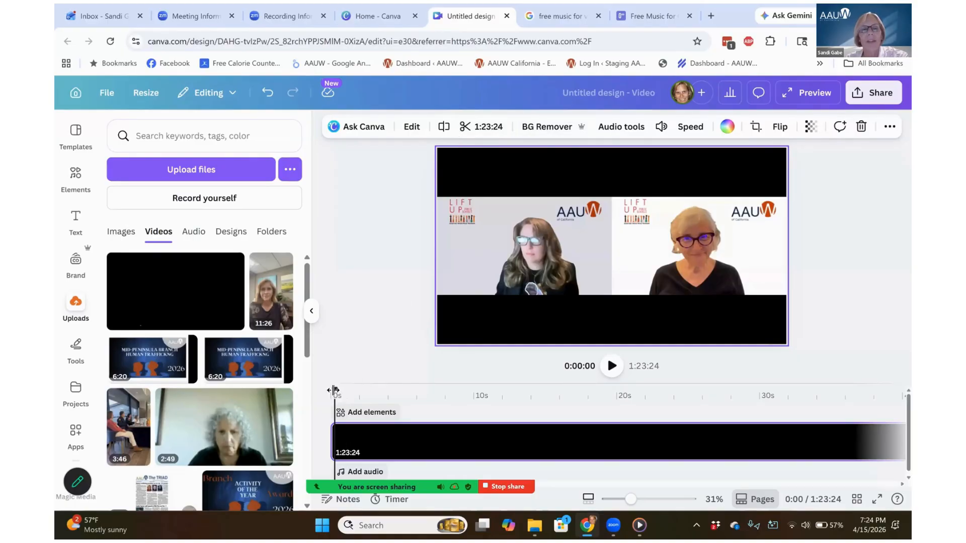
{"action": "left_click", "coordinate": [612, 365]}
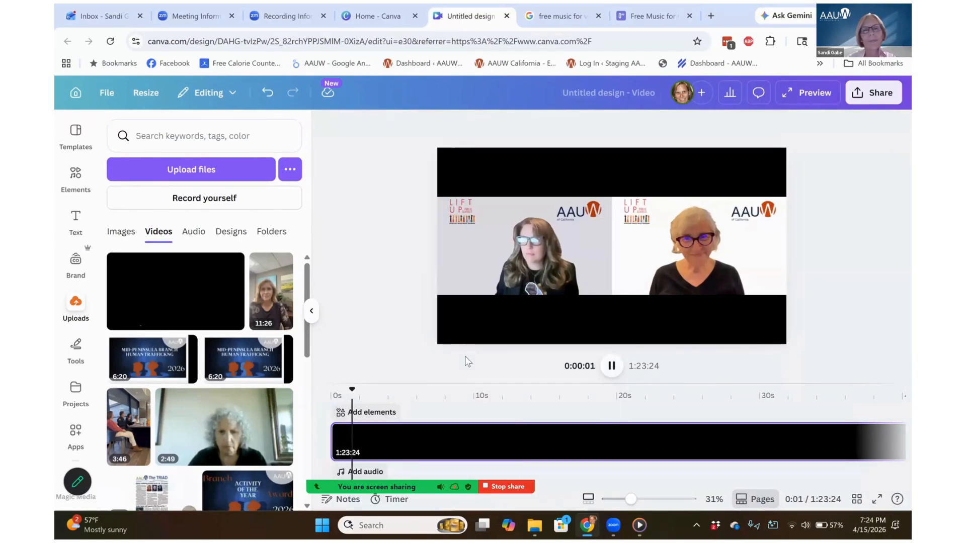
{"action": "left_click", "coordinate": [612, 367]}
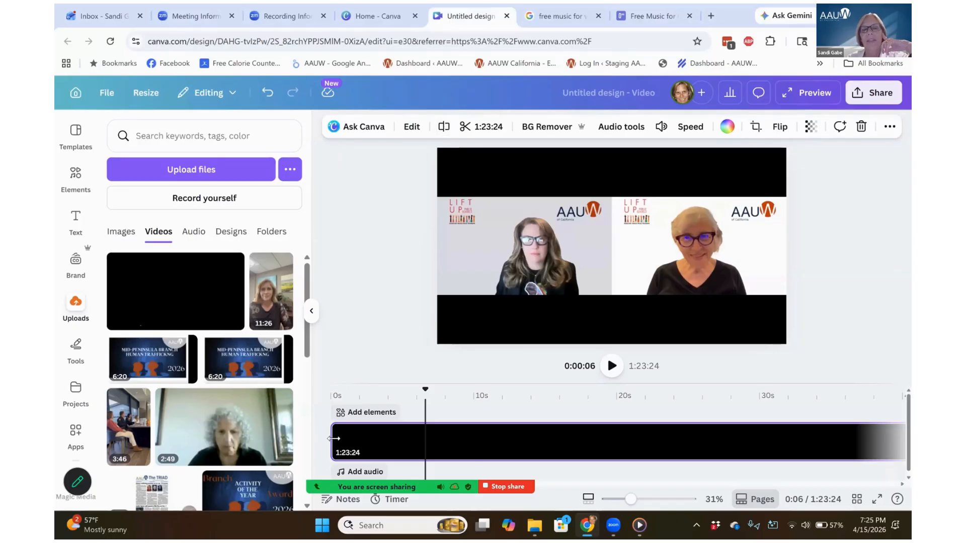
{"action": "left_click_drag", "start_coordinate": [336, 439], "coordinate": [427, 444]}
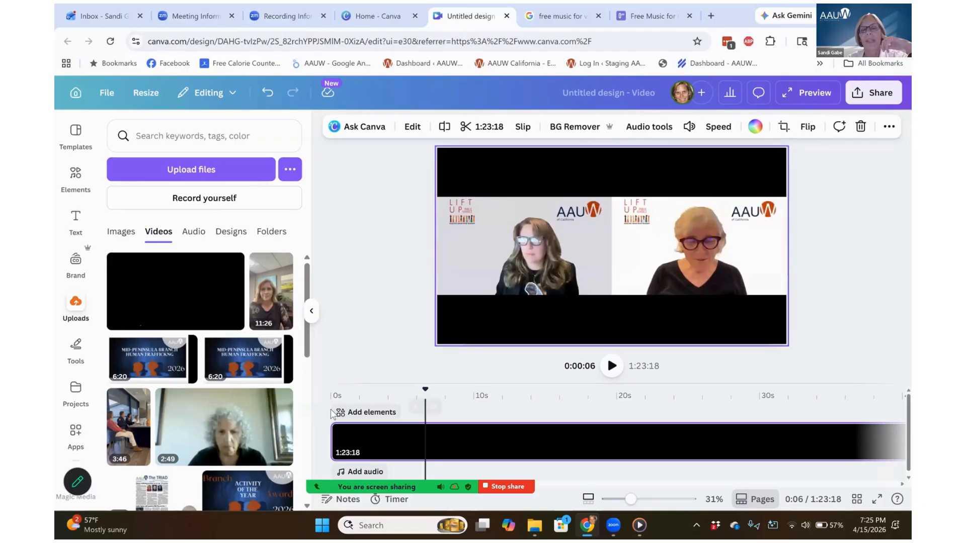
Preview the trimmed clip from the beginning for about 5 seconds, and undo the trim
{"action": "left_click", "coordinate": [331, 395]}
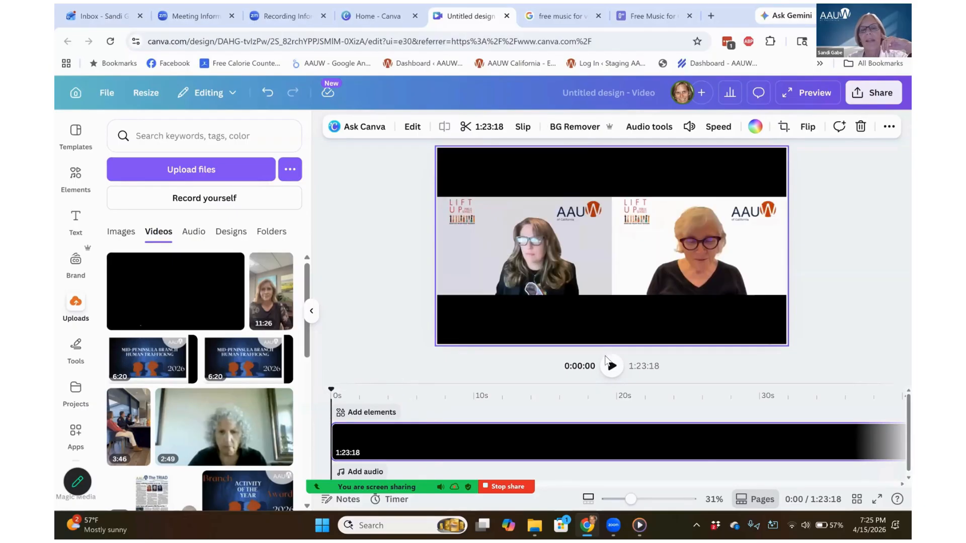
{"action": "left_click", "coordinate": [612, 367]}
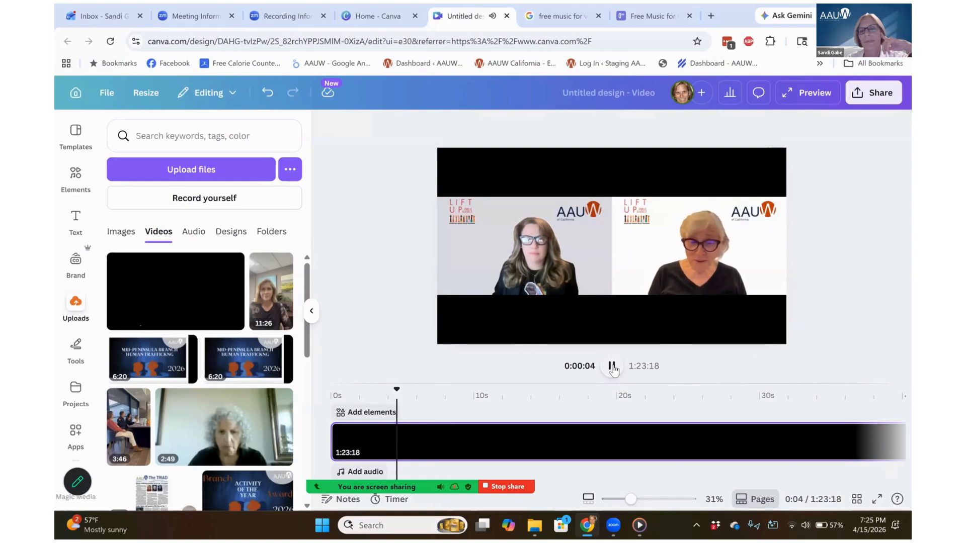
{"action": "left_click", "coordinate": [613, 366]}
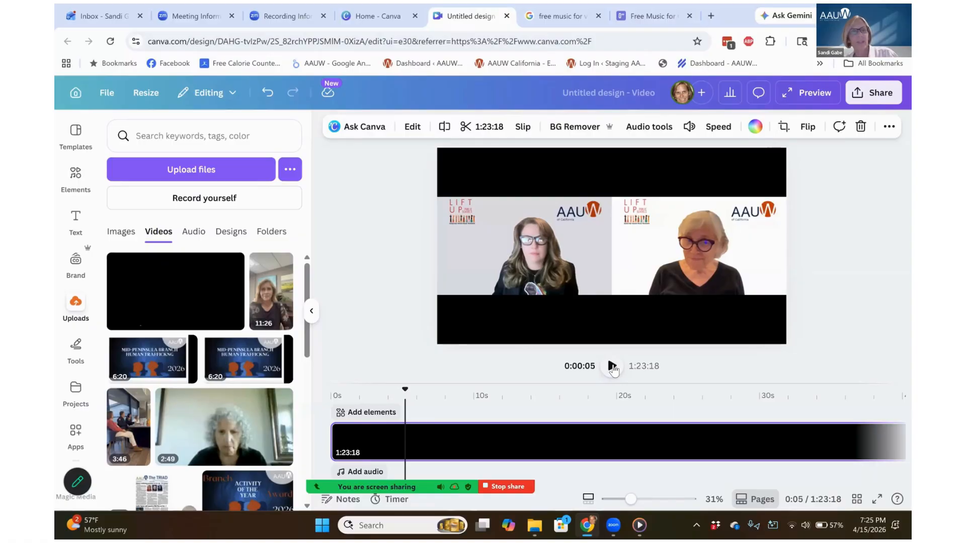
{"action": "left_click", "coordinate": [268, 92]}
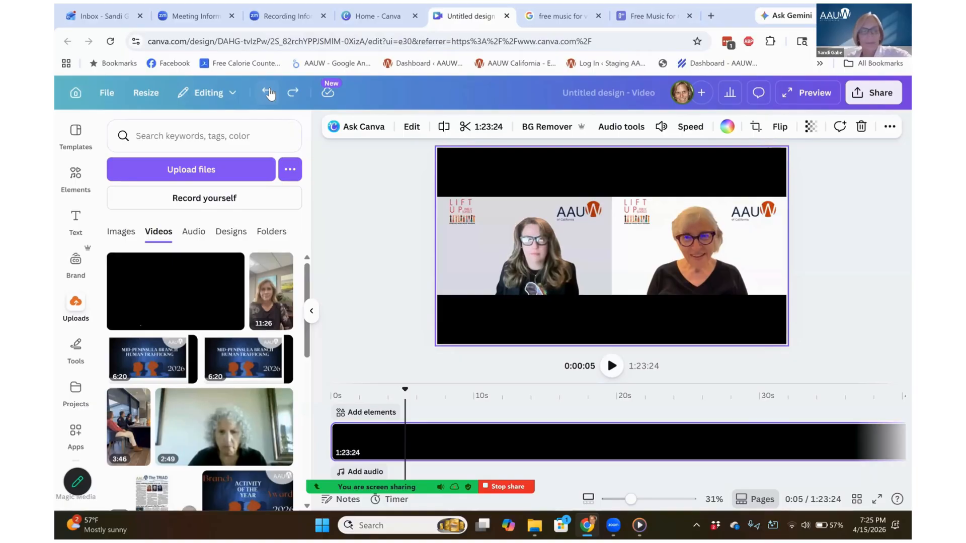
Try trimming the recording's start to the 4-second mark, play the result from the beginning, and undo the trim
{"action": "left_click", "coordinate": [394, 397]}
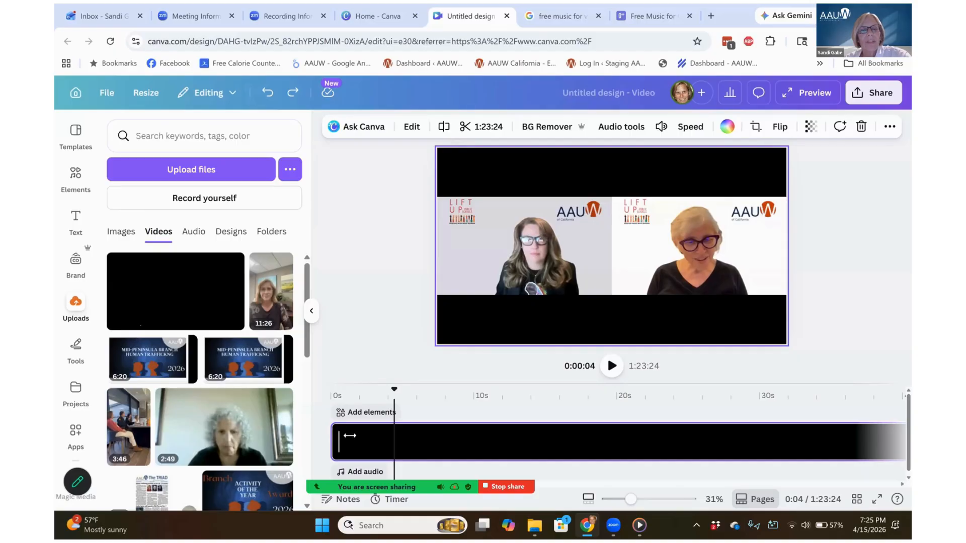
{"action": "left_click_drag", "start_coordinate": [350, 436], "coordinate": [392, 436]}
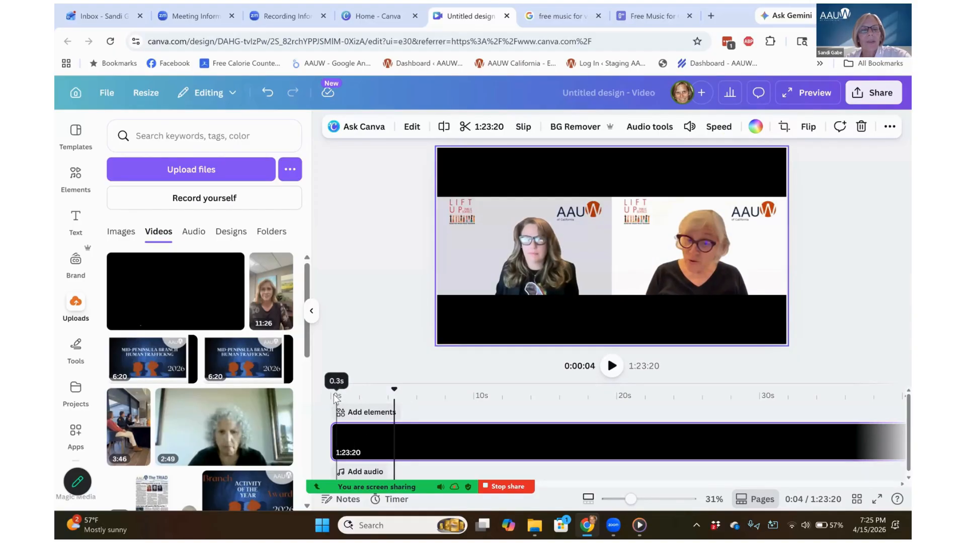
{"action": "left_click", "coordinate": [333, 394]}
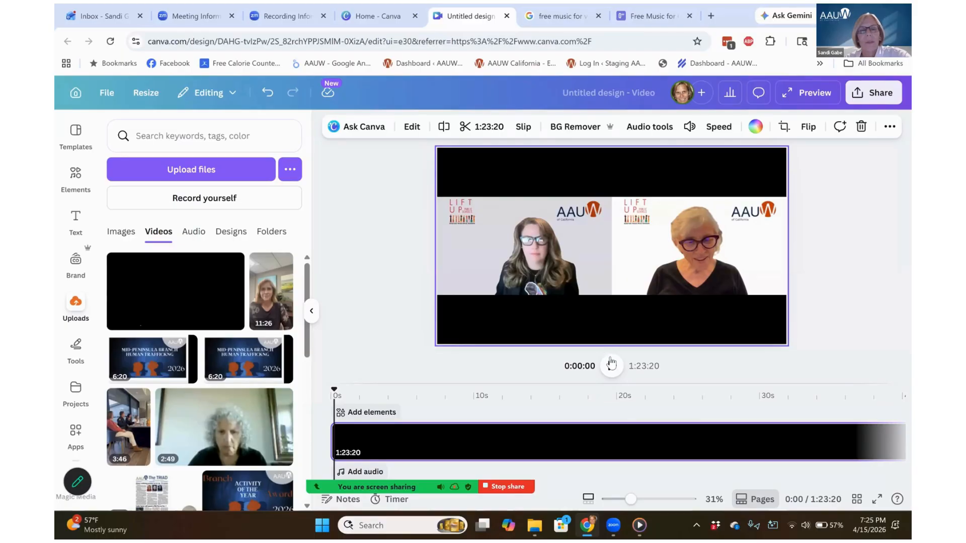
{"action": "left_click", "coordinate": [611, 363]}
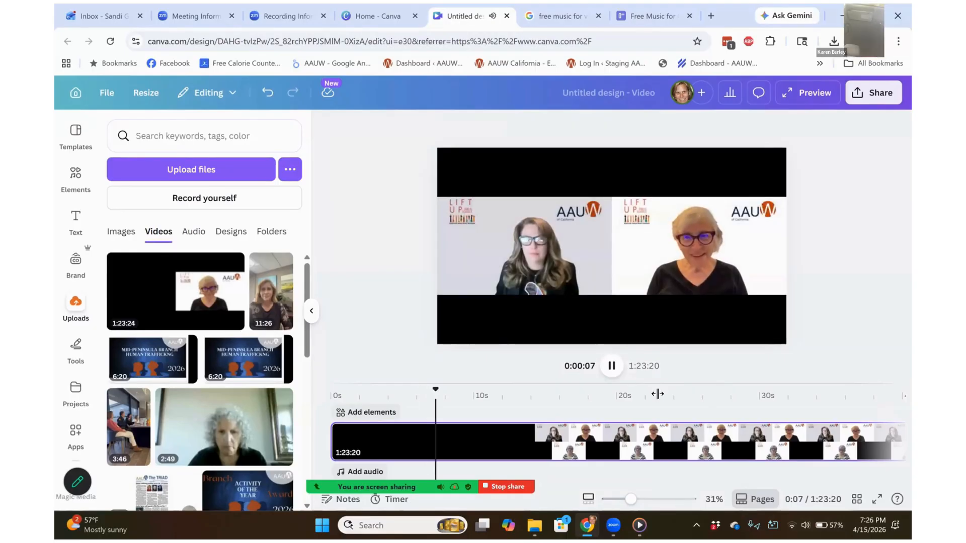
{"action": "left_click", "coordinate": [612, 365]}
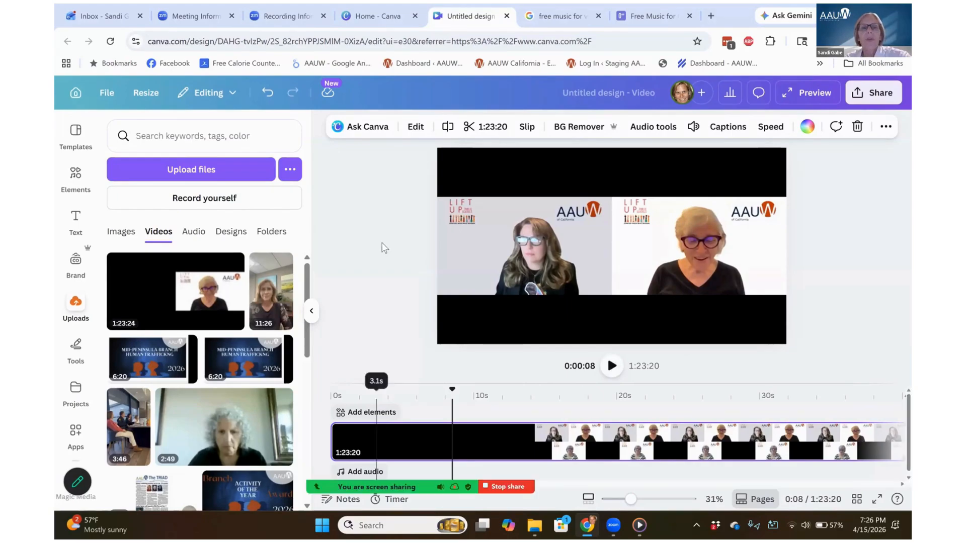
{"action": "left_click", "coordinate": [269, 92]}
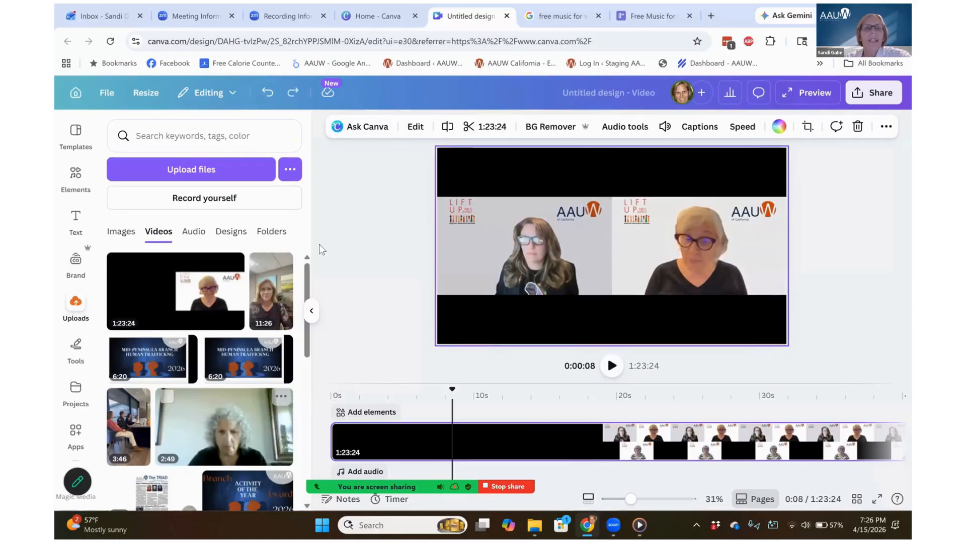
Play the recording to the 5-second mark, split it there and delete the opening segment
{"action": "left_click", "coordinate": [396, 437]}
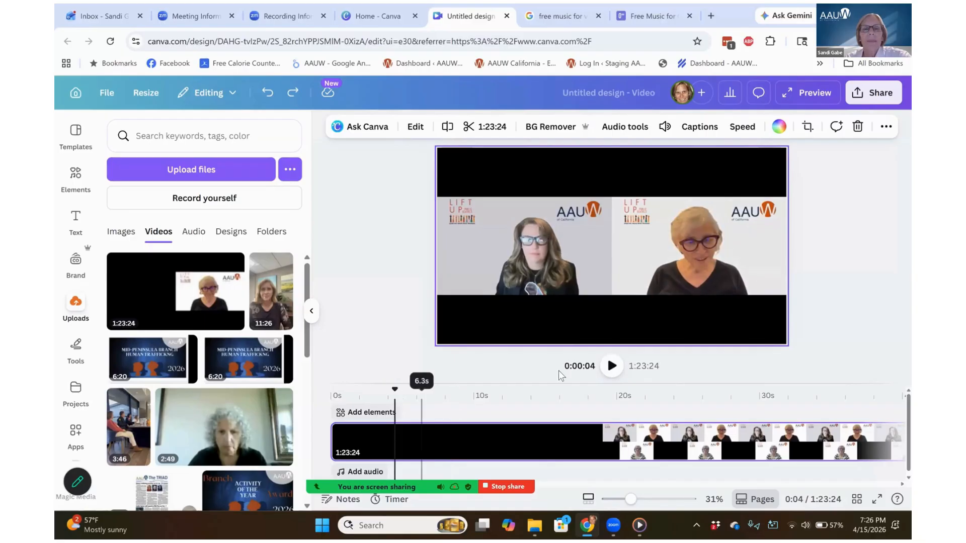
{"action": "left_click", "coordinate": [380, 395]}
{"action": "left_click", "coordinate": [611, 364]}
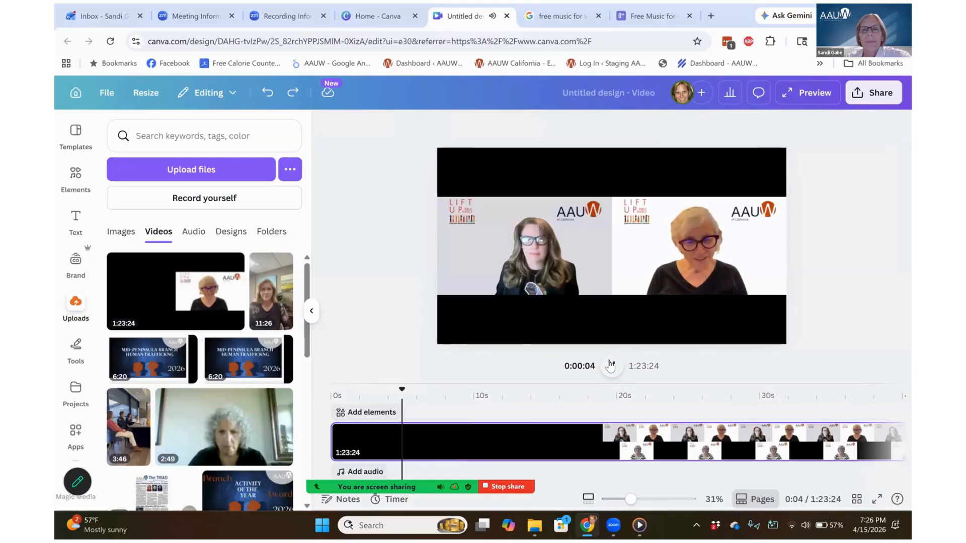
{"action": "left_click", "coordinate": [611, 364]}
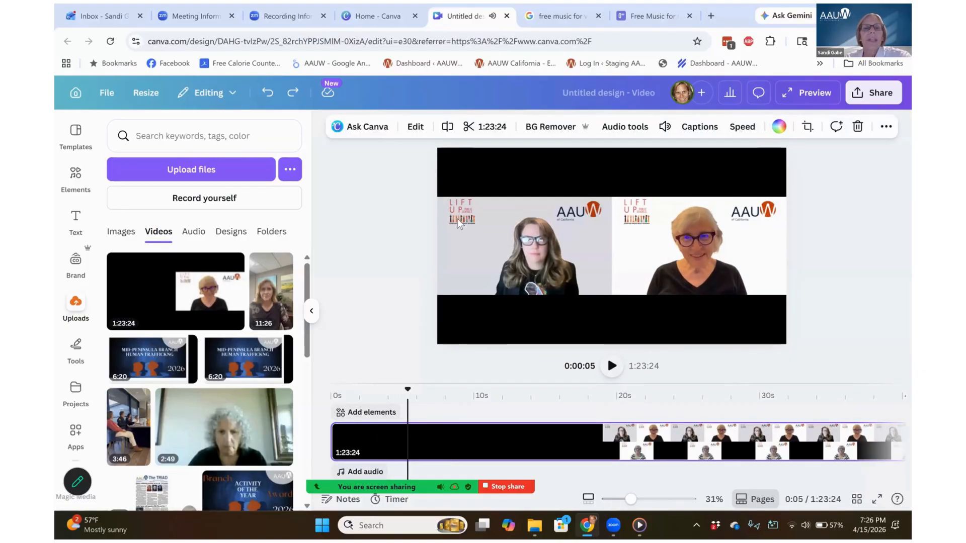
{"action": "left_click", "coordinate": [447, 127]}
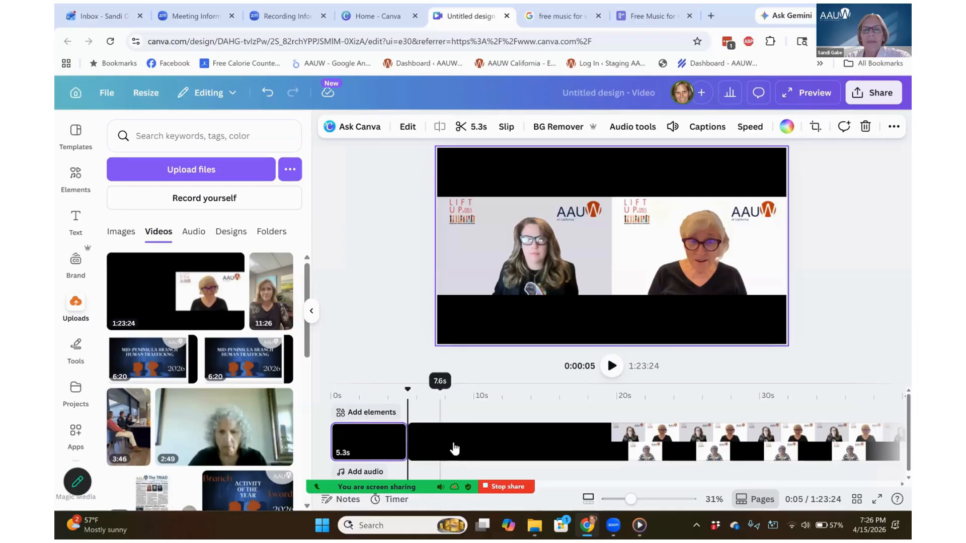
{"action": "left_click", "coordinate": [377, 448]}
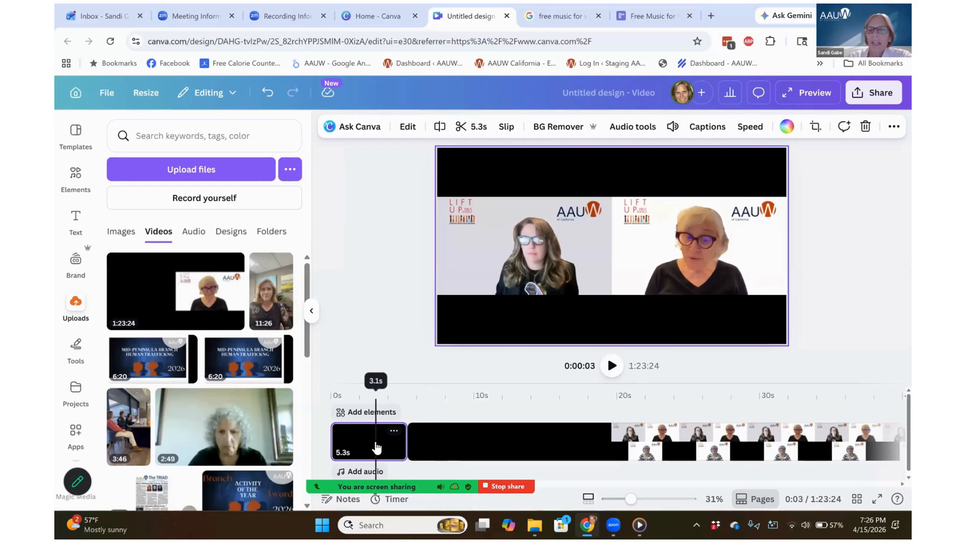
{"action": "key", "text": "Delete"}
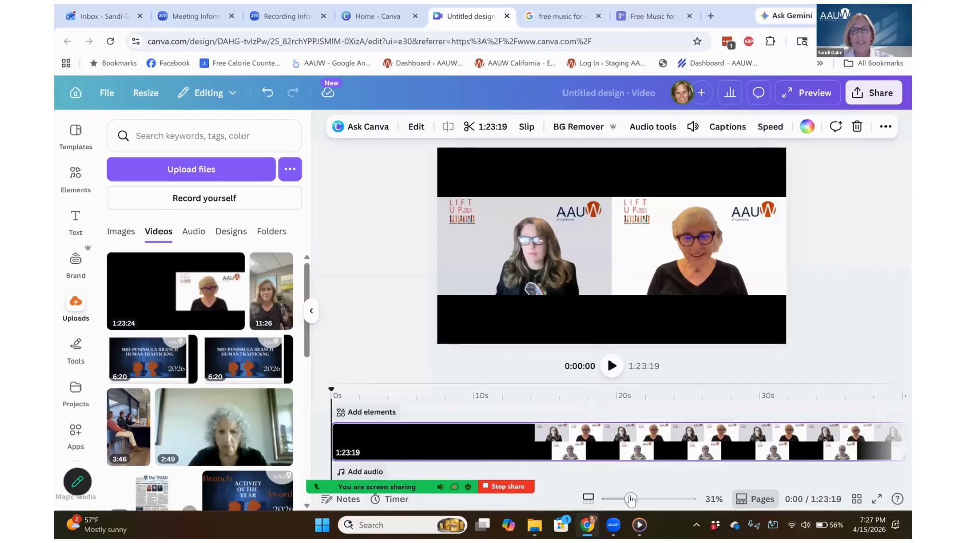
Find the 27:00 mark of the recording and split the clip at that point
{"action": "mouse_move", "coordinate": [631, 500]}
{"action": "left_mouse_down"}
{"action": "mouse_move", "coordinate": [645, 499]}
{"action": "mouse_move", "coordinate": [637, 498]}
{"action": "left_mouse_up"}
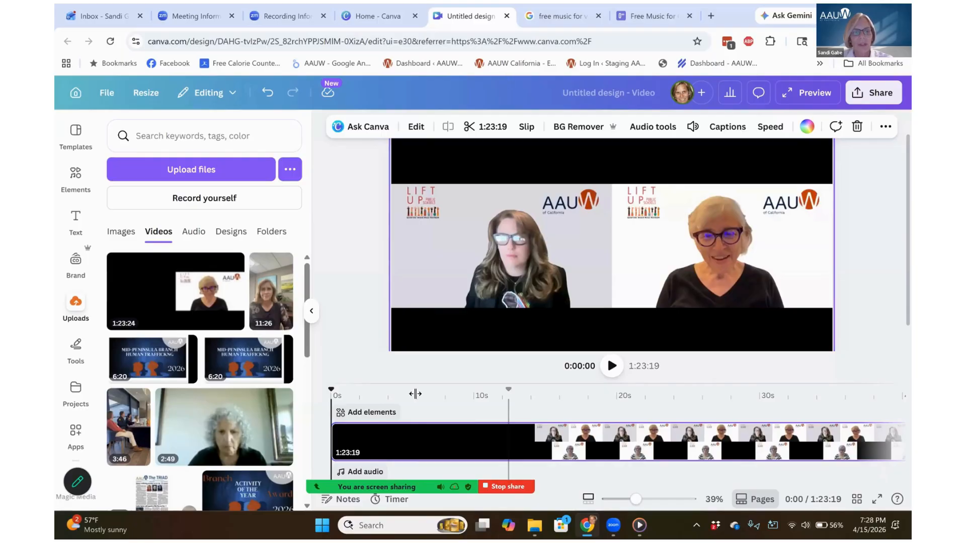
{"action": "left_click_drag", "start_coordinate": [352, 489], "coordinate": [442, 74]}
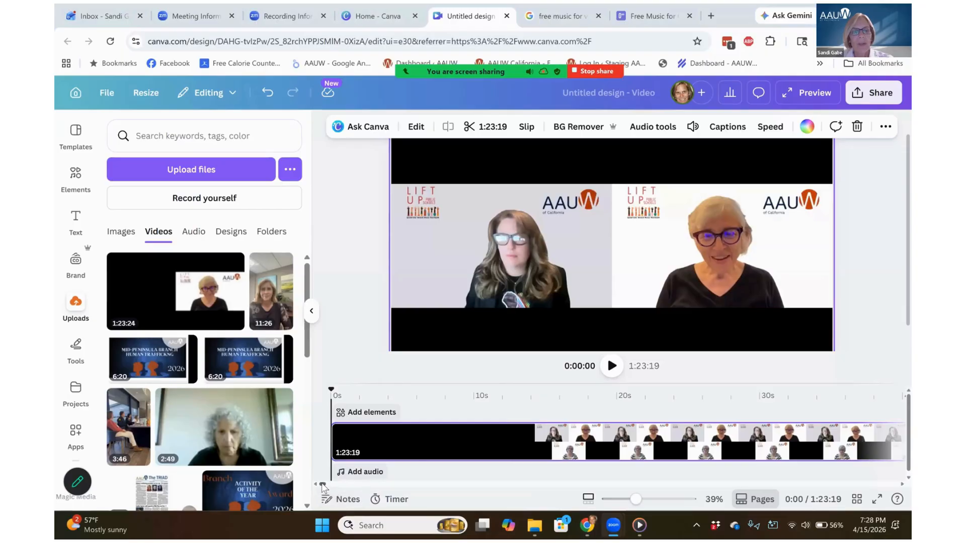
{"action": "left_click_drag", "start_coordinate": [322, 485], "coordinate": [387, 478]}
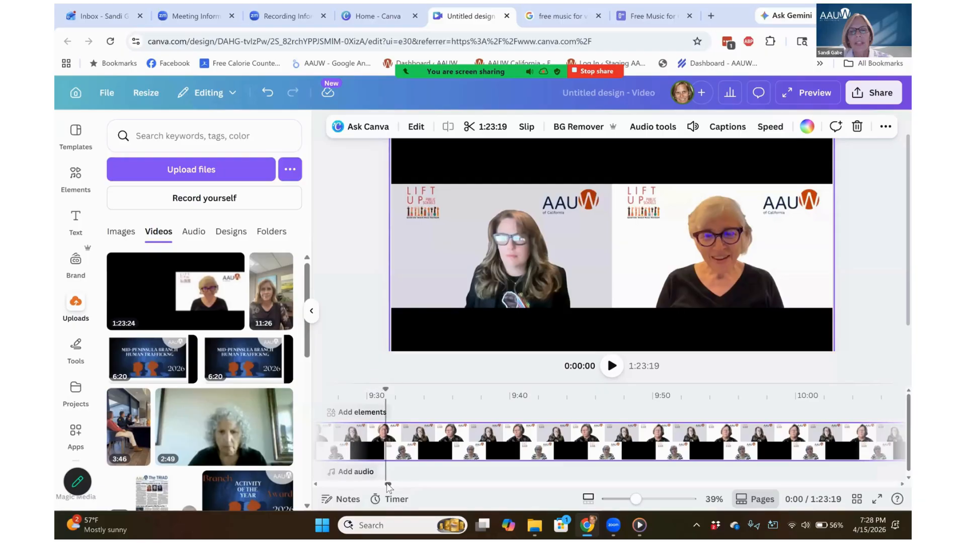
{"action": "left_click_drag", "start_coordinate": [403, 485], "coordinate": [784, 433]}
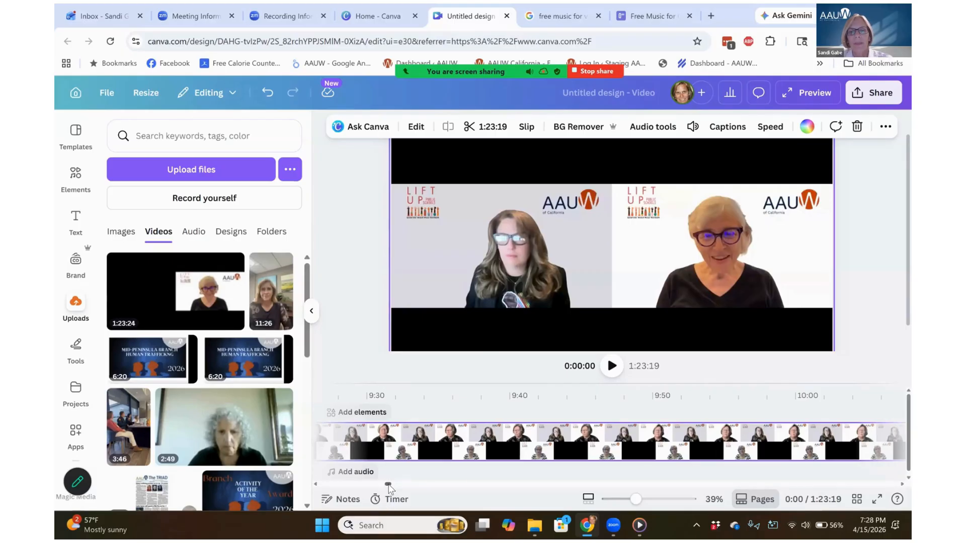
{"action": "left_click_drag", "start_coordinate": [389, 484], "coordinate": [508, 488]}
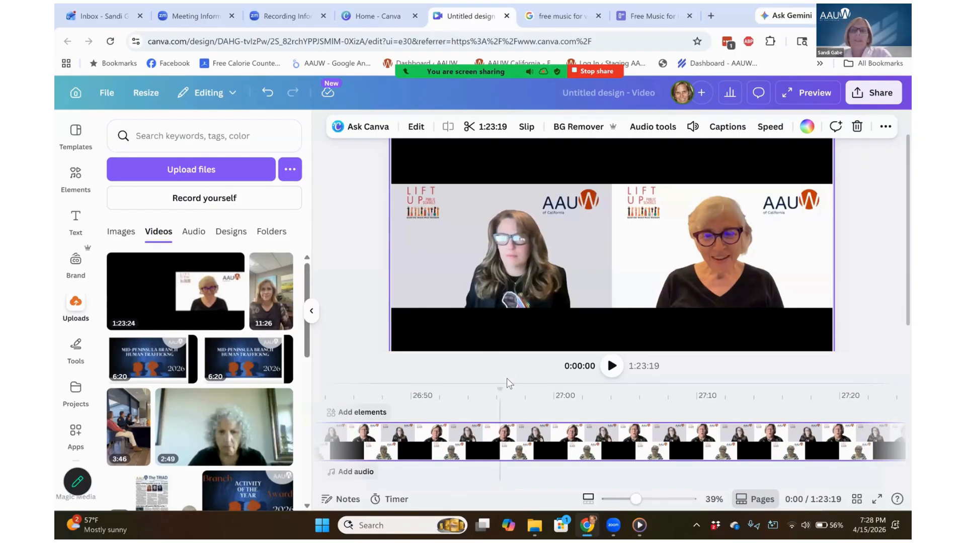
{"action": "left_click", "coordinate": [531, 413]}
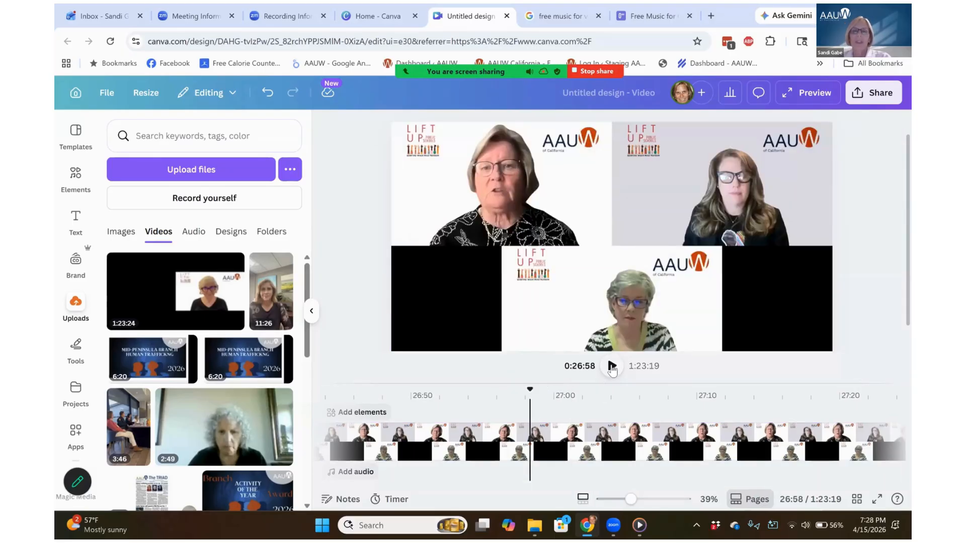
{"action": "left_click", "coordinate": [612, 365]}
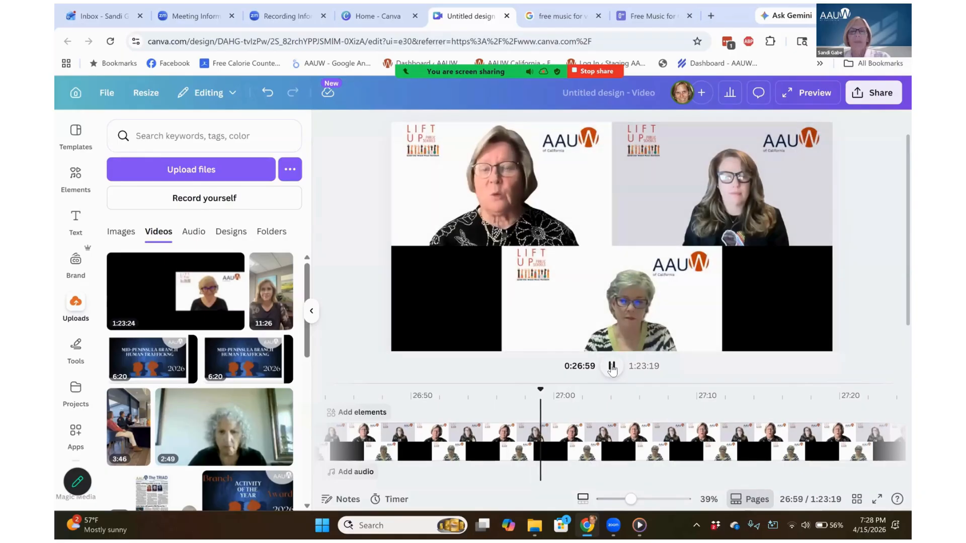
{"action": "left_click", "coordinate": [611, 367]}
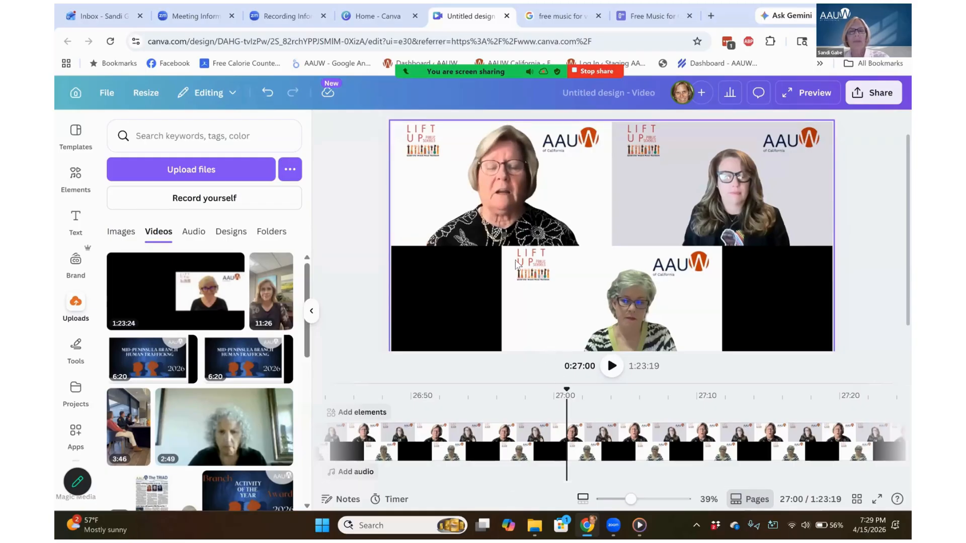
{"action": "left_click", "coordinate": [494, 235]}
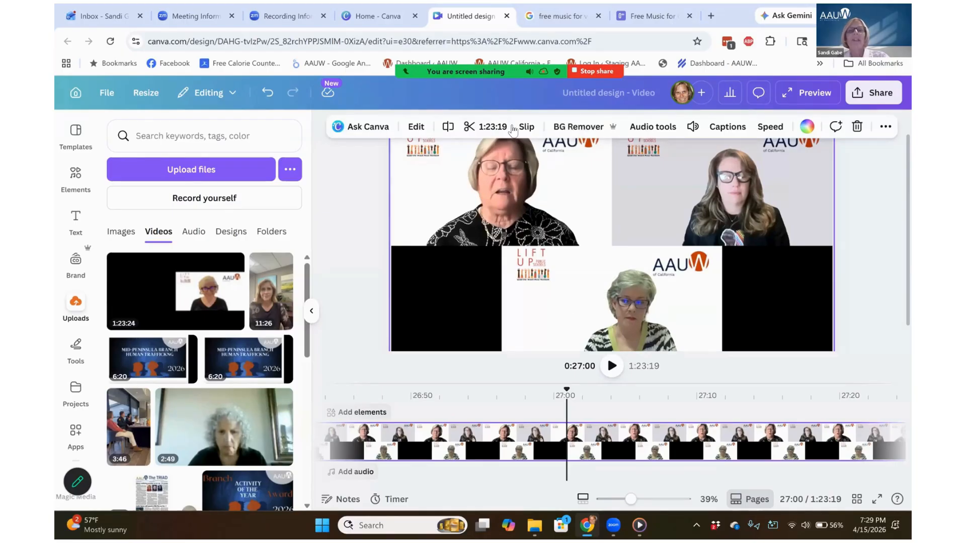
{"action": "left_click", "coordinate": [448, 126]}
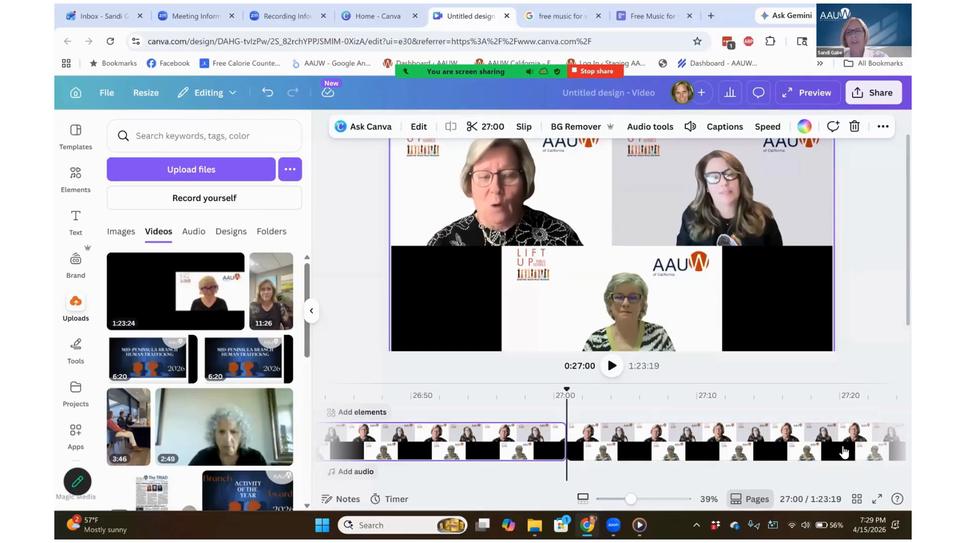
Split the second part of the recording again at the 27:18 mark to isolate a short segment
{"action": "left_click", "coordinate": [824, 422]}
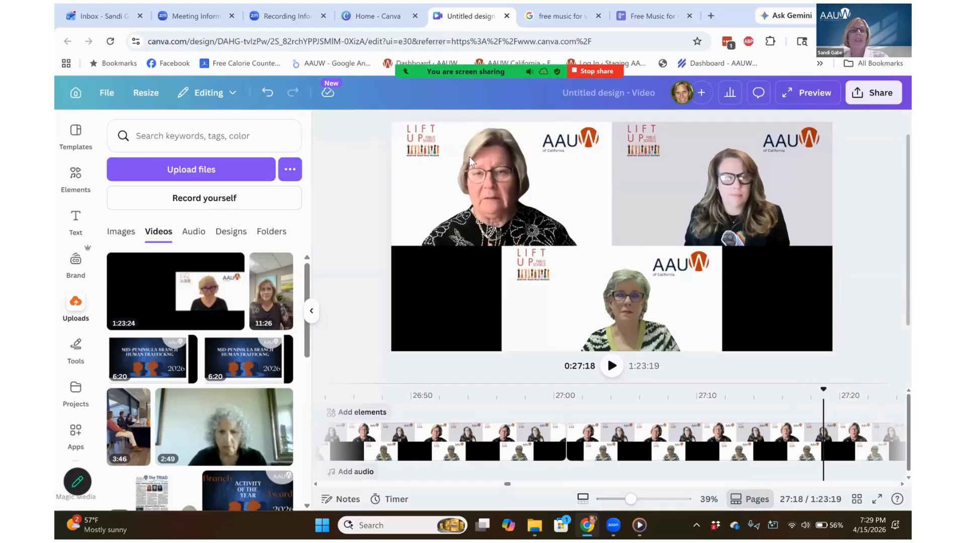
{"action": "left_click", "coordinate": [412, 128]}
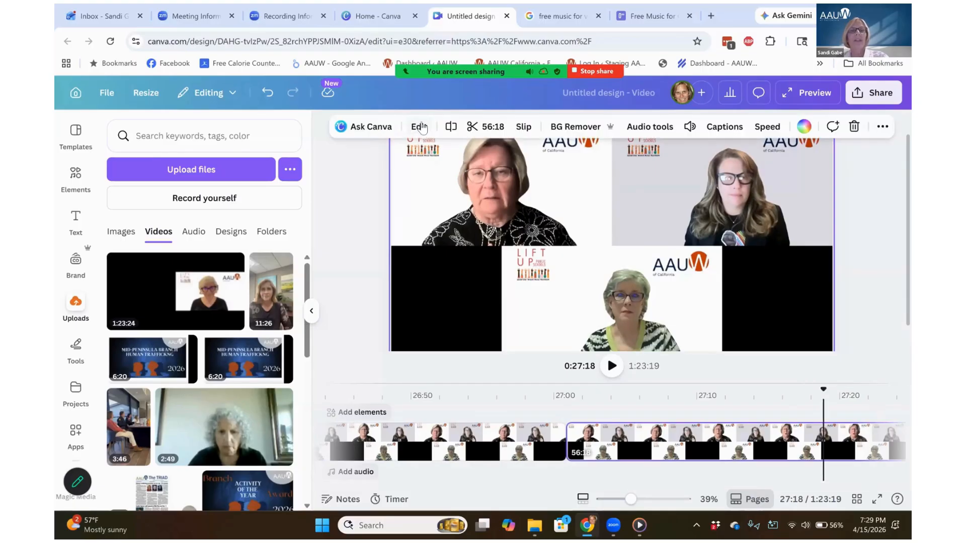
{"action": "left_click", "coordinate": [451, 128]}
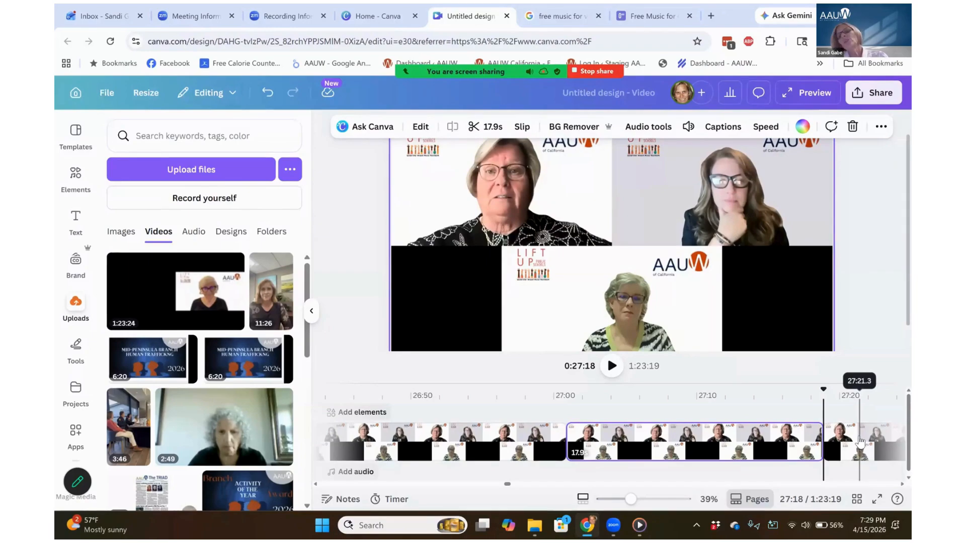
Try to turn on Enhance voice for the short segment between 27:00 and 27:18
{"action": "left_click", "coordinate": [679, 447]}
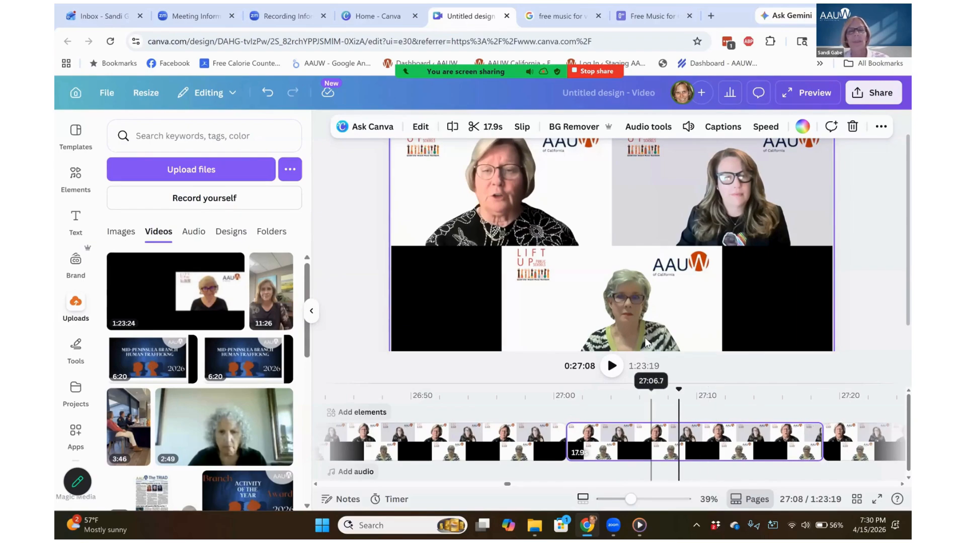
{"action": "left_click", "coordinate": [648, 128]}
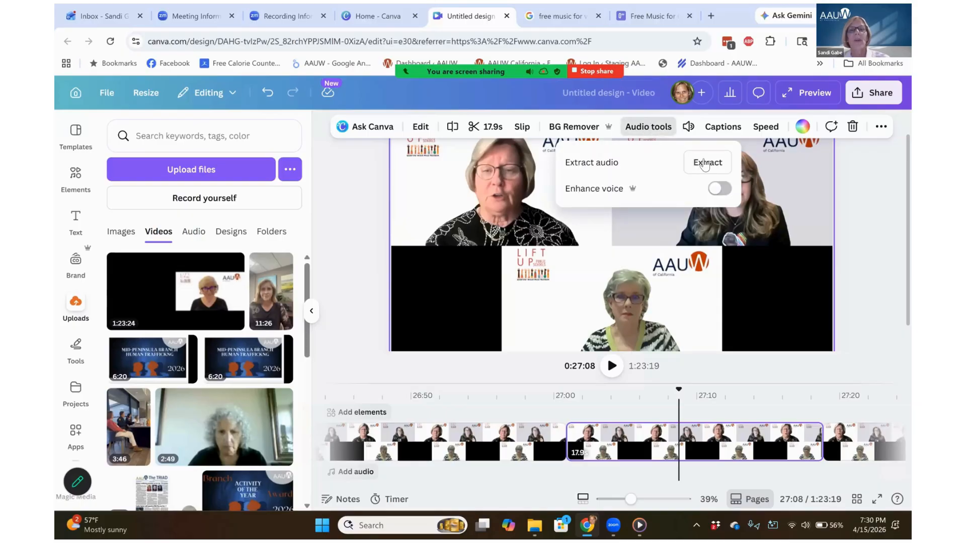
{"action": "left_click", "coordinate": [721, 189]}
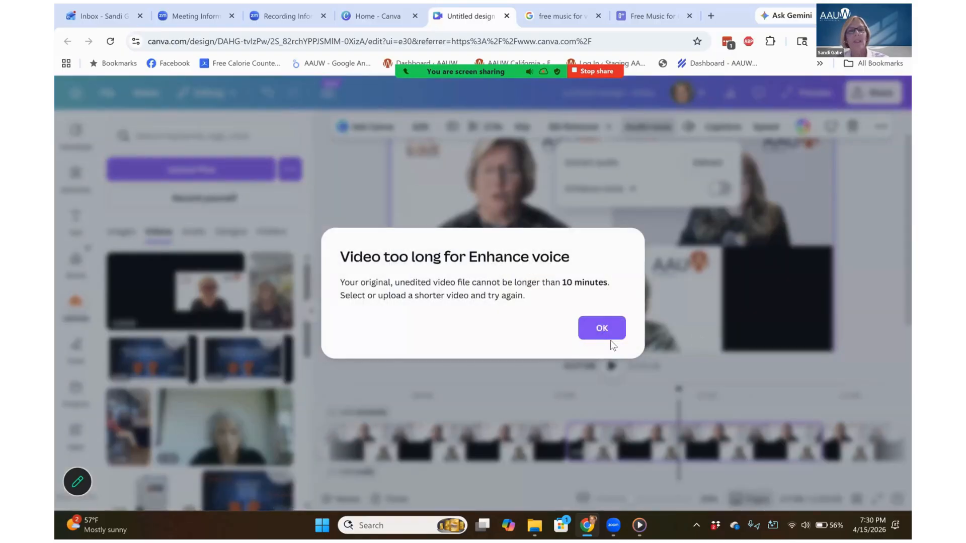
{"action": "left_click", "coordinate": [605, 330]}
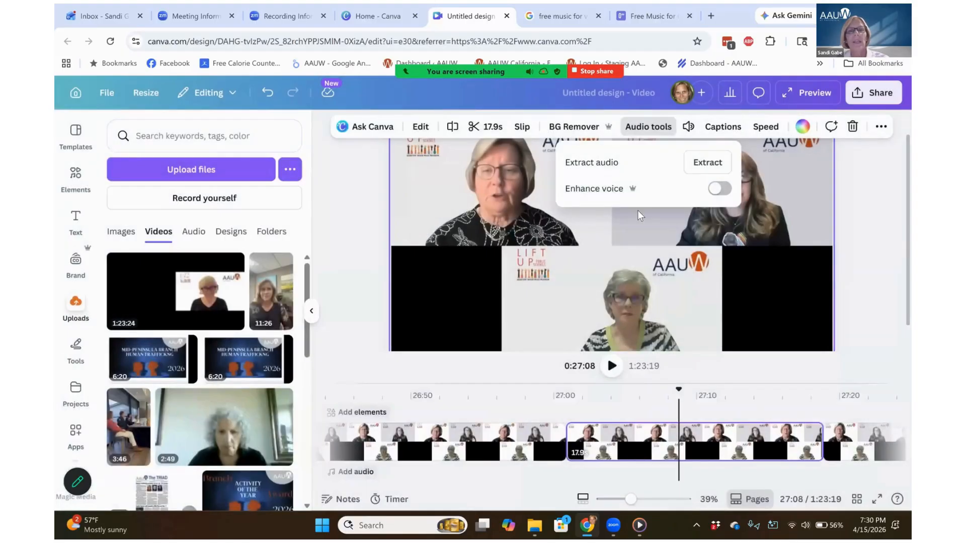
{"action": "left_click", "coordinate": [760, 165]}
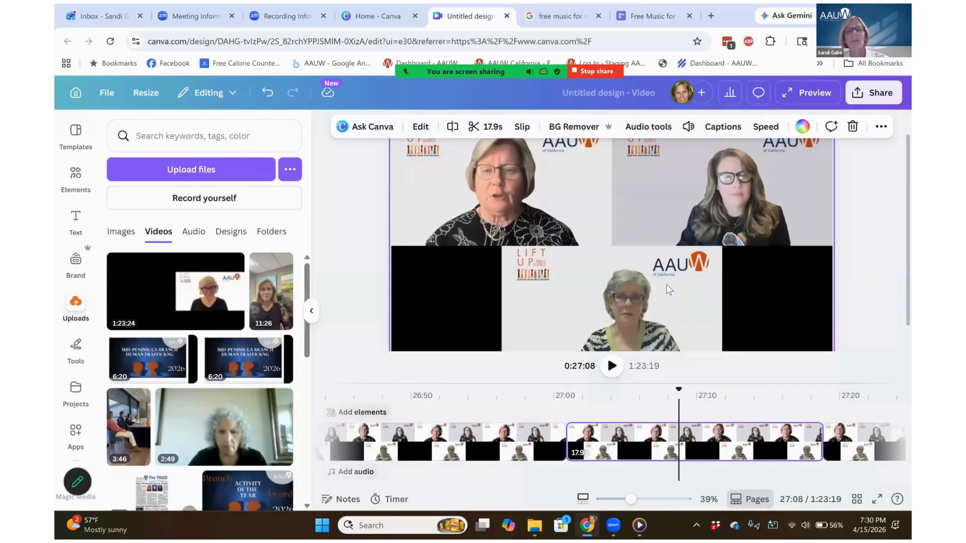
Raise the volume of the isolated segment to 374
{"action": "left_click", "coordinate": [689, 128]}
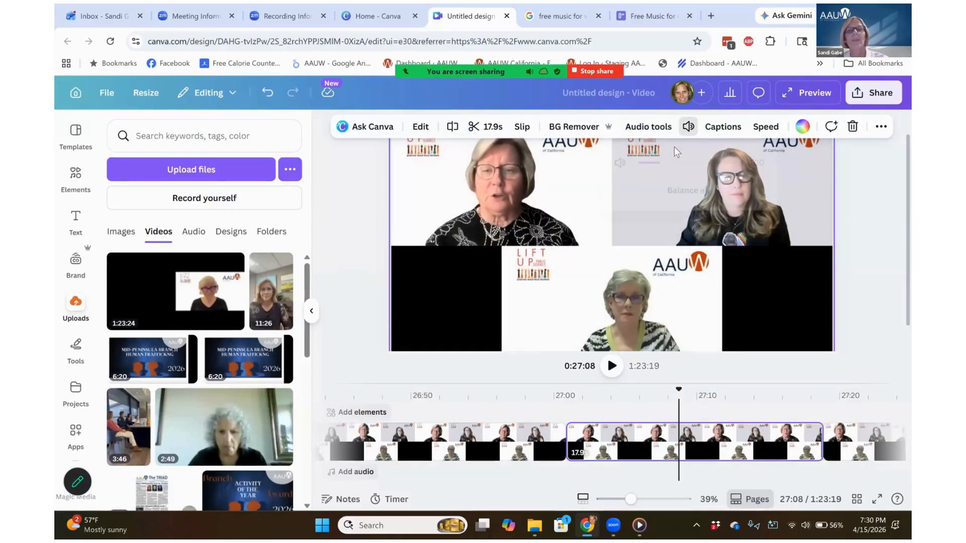
{"action": "left_click_drag", "start_coordinate": [665, 162], "coordinate": [730, 162]}
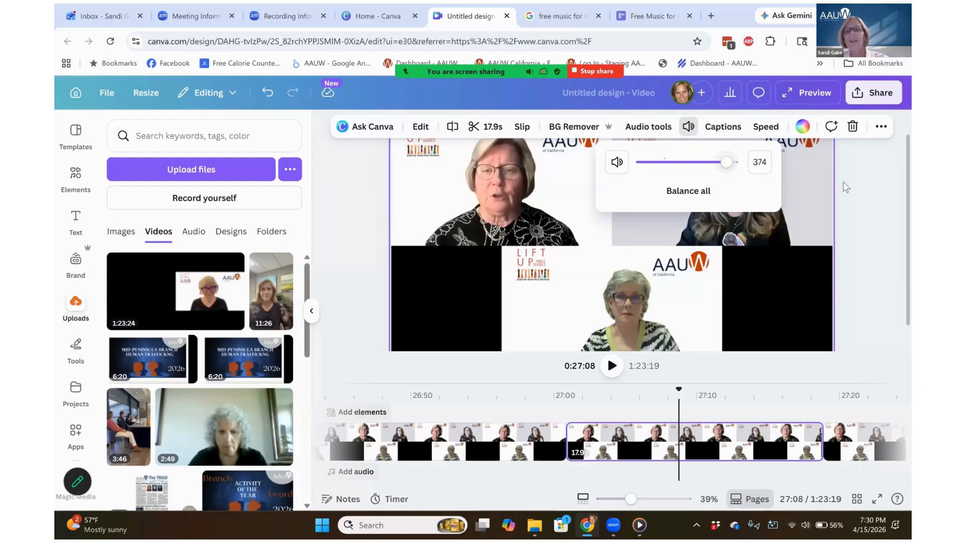
{"action": "left_click", "coordinate": [858, 191]}
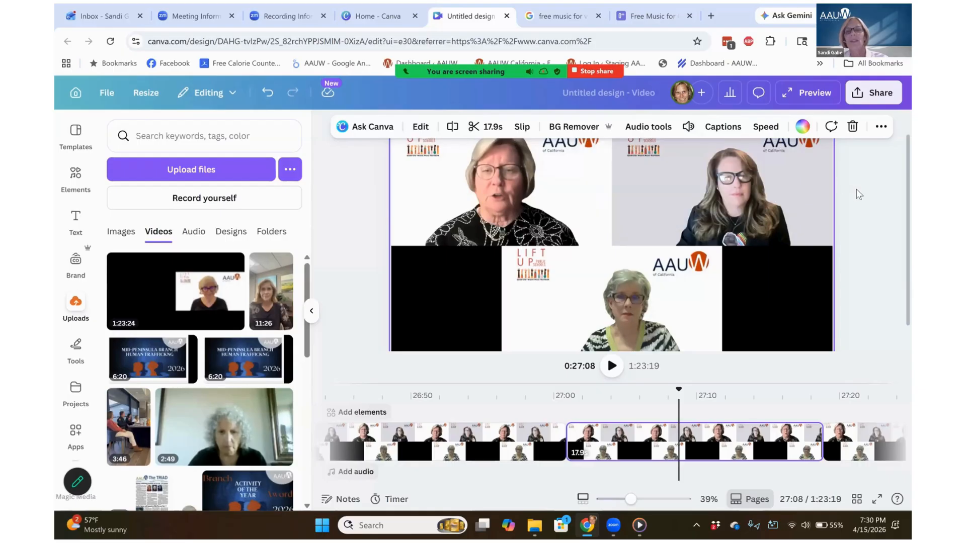
Play the recording across the cut at 27:00 to compare the sound before and inside the isolated segment
{"action": "left_click", "coordinate": [556, 409]}
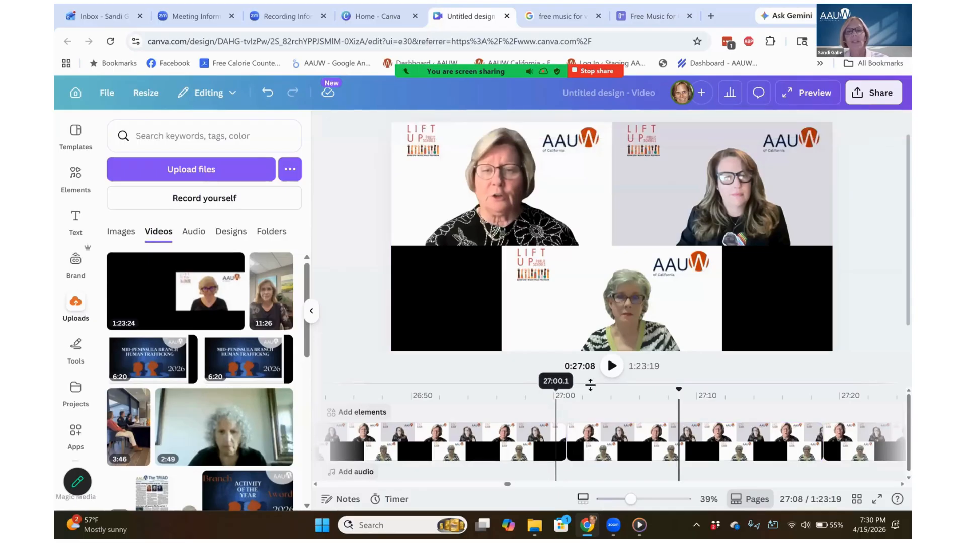
{"action": "left_click", "coordinate": [612, 366]}
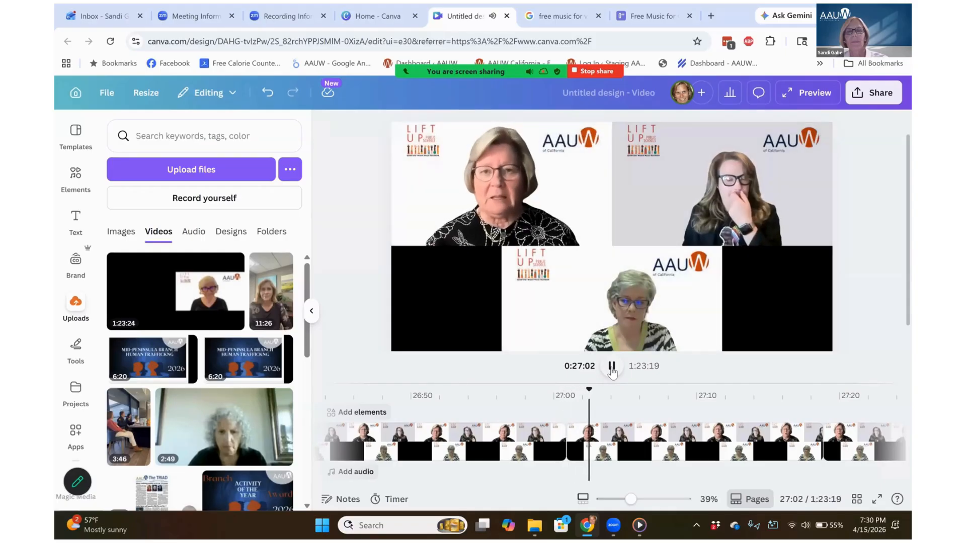
{"action": "left_click", "coordinate": [612, 366]}
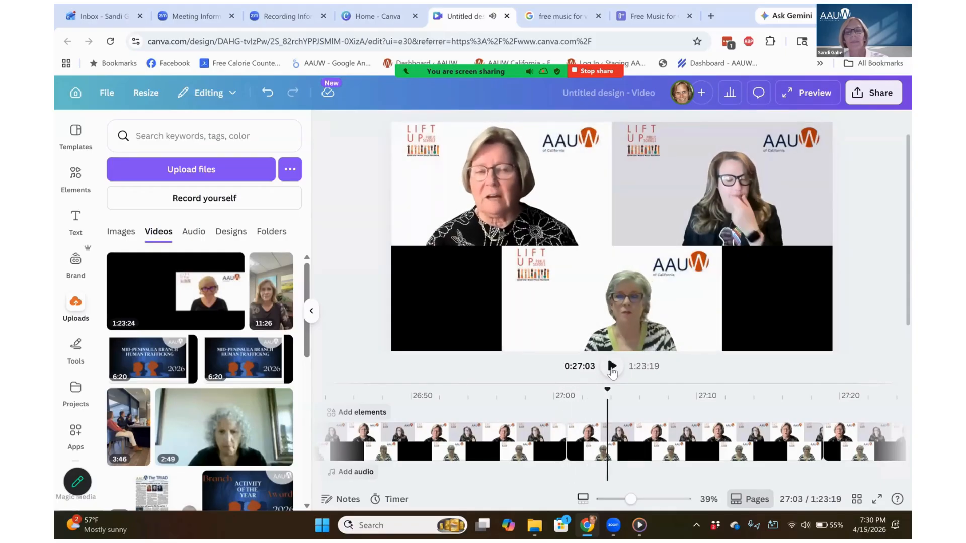
{"action": "left_click", "coordinate": [514, 387]}
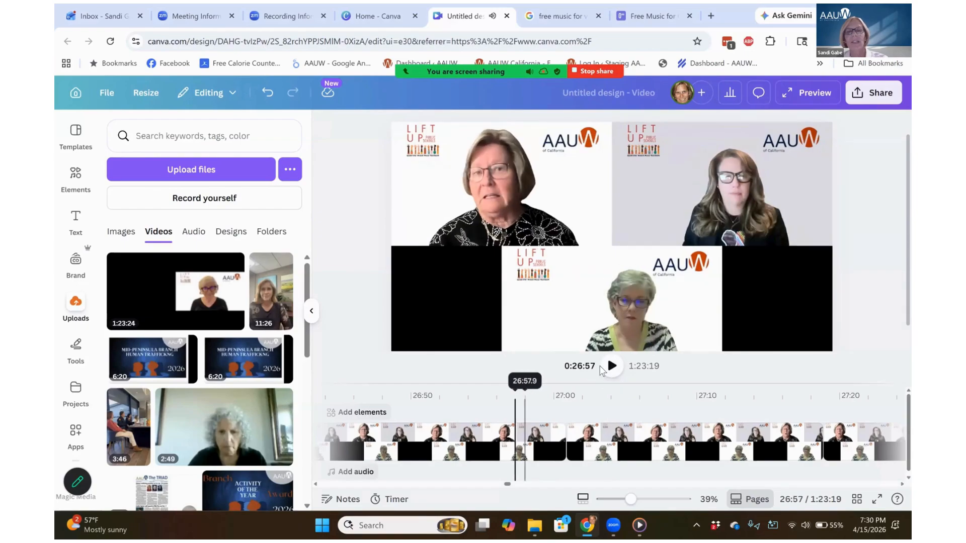
{"action": "left_click", "coordinate": [612, 367]}
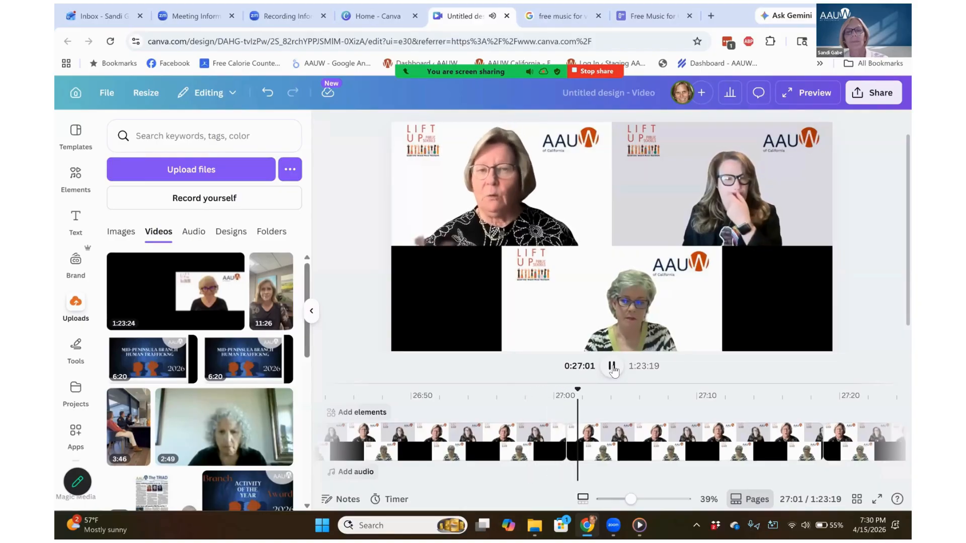
{"action": "left_click", "coordinate": [612, 367]}
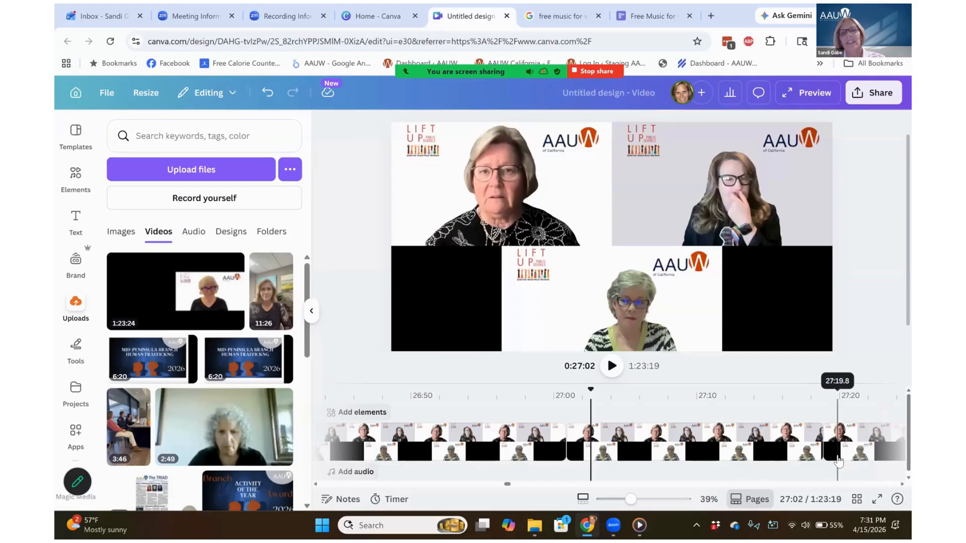
Check the volume settings of the isolated segment and of the clip before it
{"action": "left_click", "coordinate": [737, 442]}
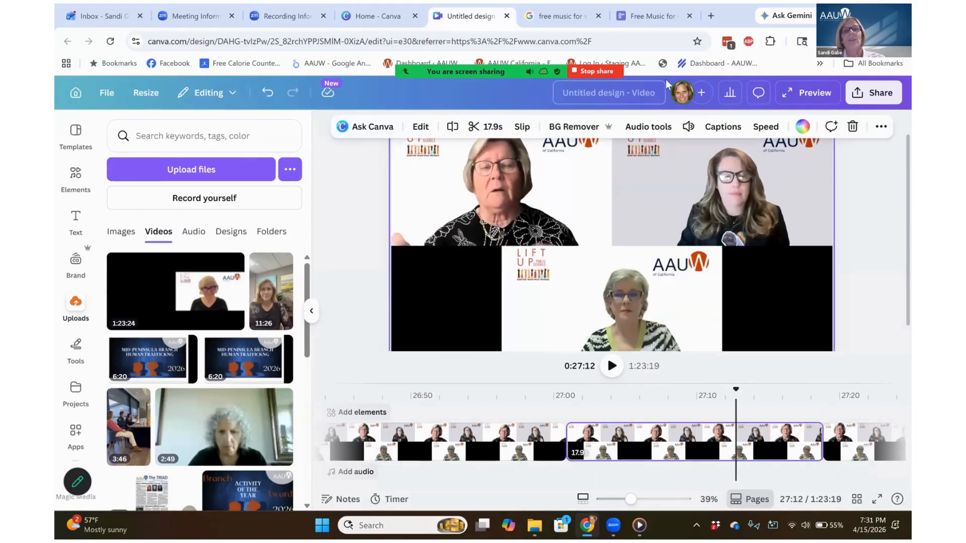
{"action": "left_click", "coordinate": [688, 128]}
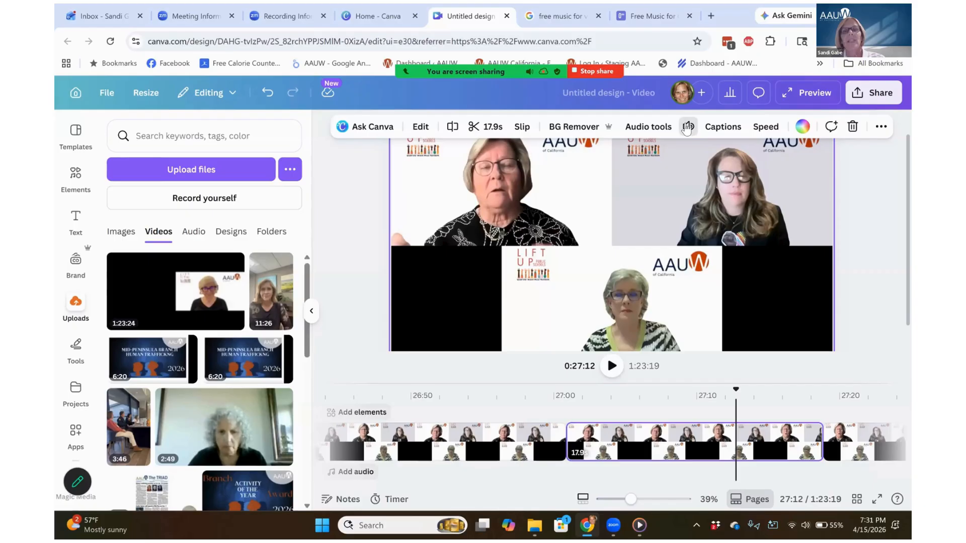
{"action": "left_click", "coordinate": [507, 441]}
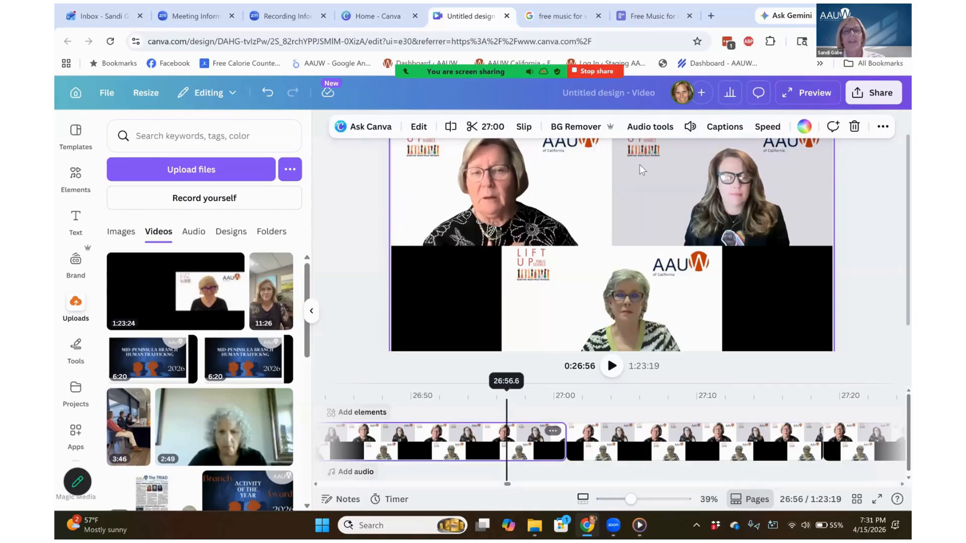
{"action": "left_click", "coordinate": [690, 127]}
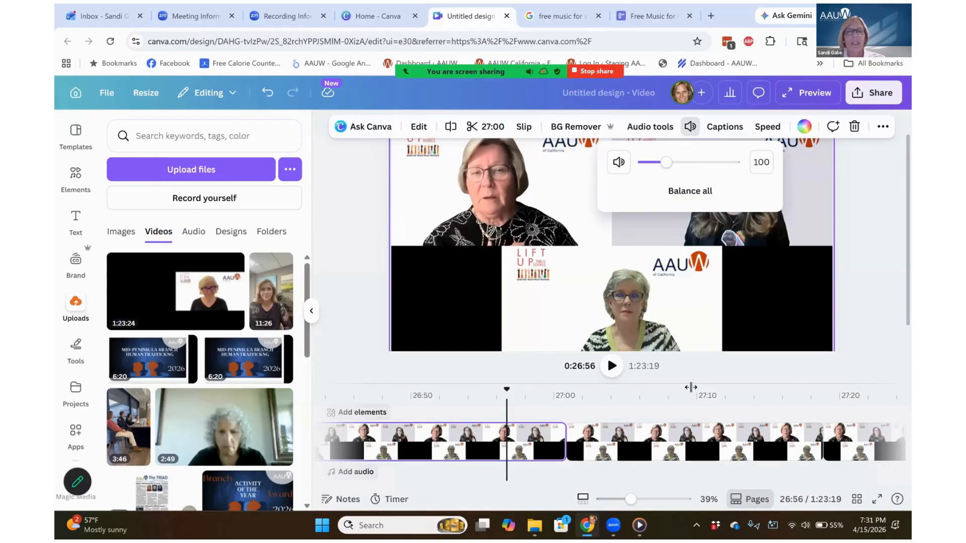
{"action": "left_click", "coordinate": [680, 434]}
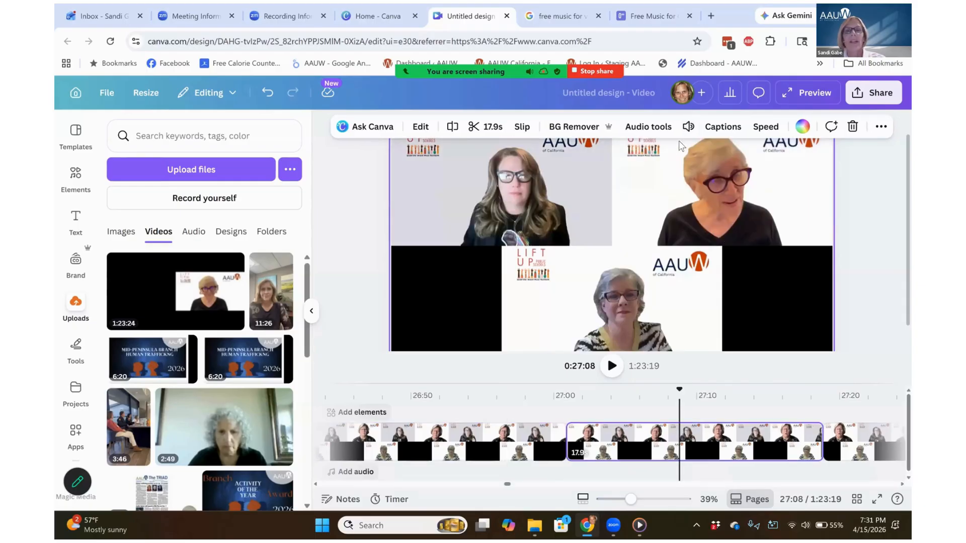
{"action": "left_click", "coordinate": [690, 126]}
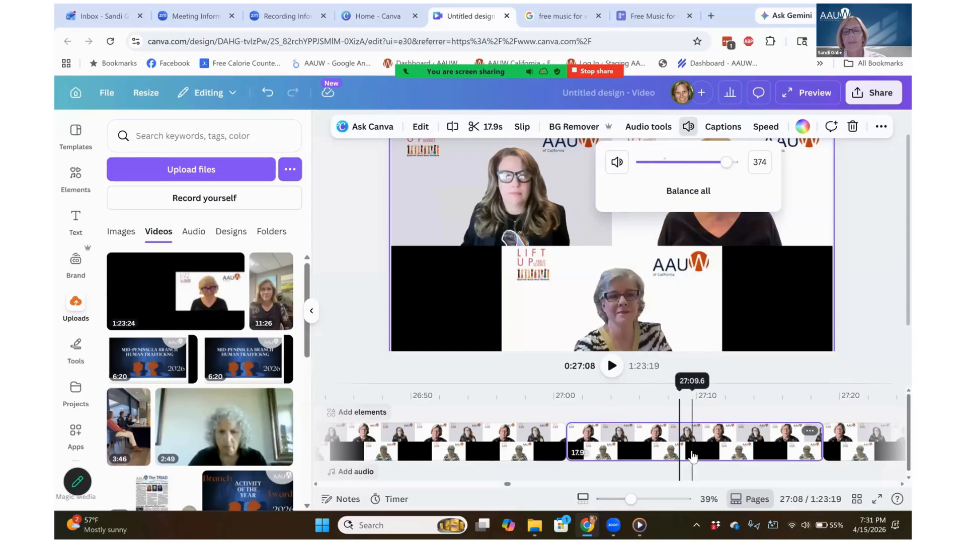
{"action": "key", "text": "Escape"}
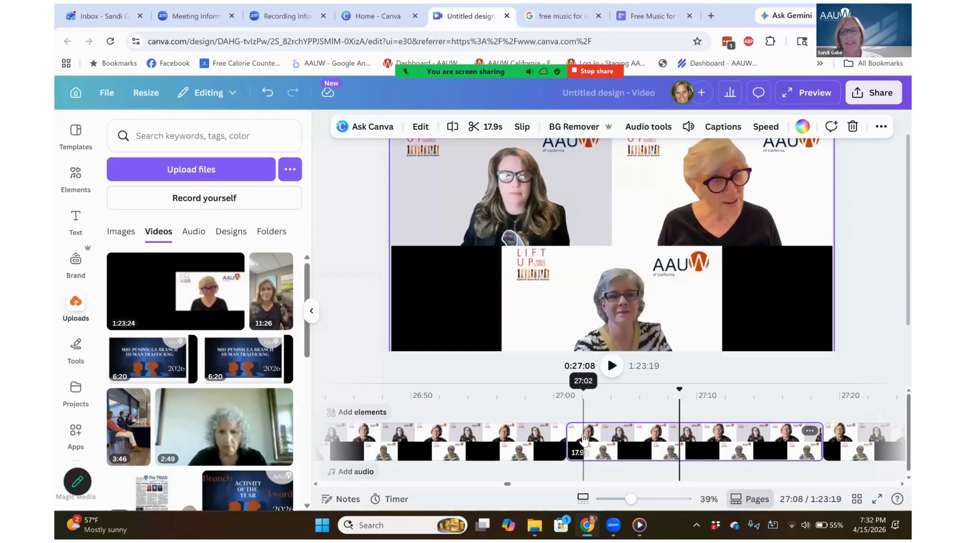
Add a Dissolve transition between the first clip and the isolated segment at 27:00 and play it through
{"action": "left_click", "coordinate": [544, 445]}
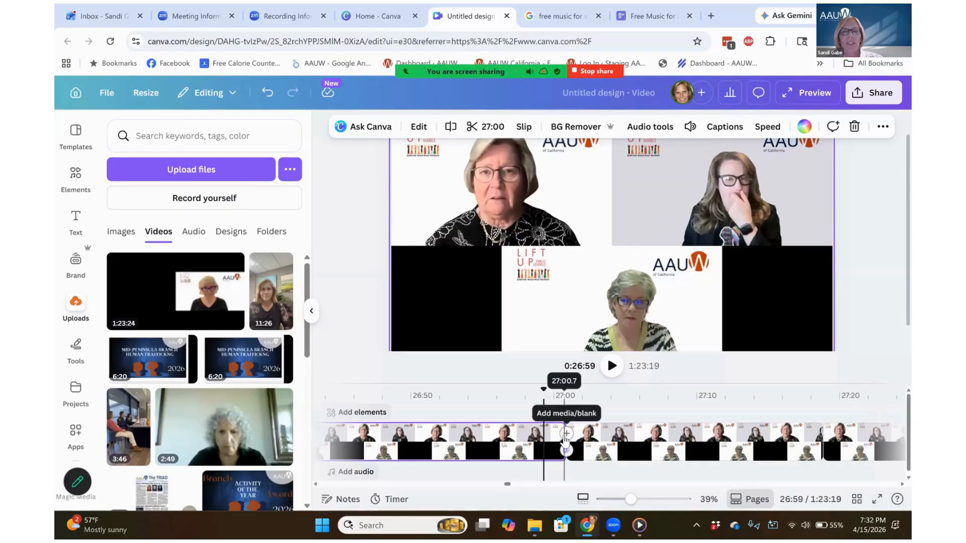
{"action": "left_click", "coordinate": [566, 452]}
{"action": "left_click", "coordinate": [567, 451]}
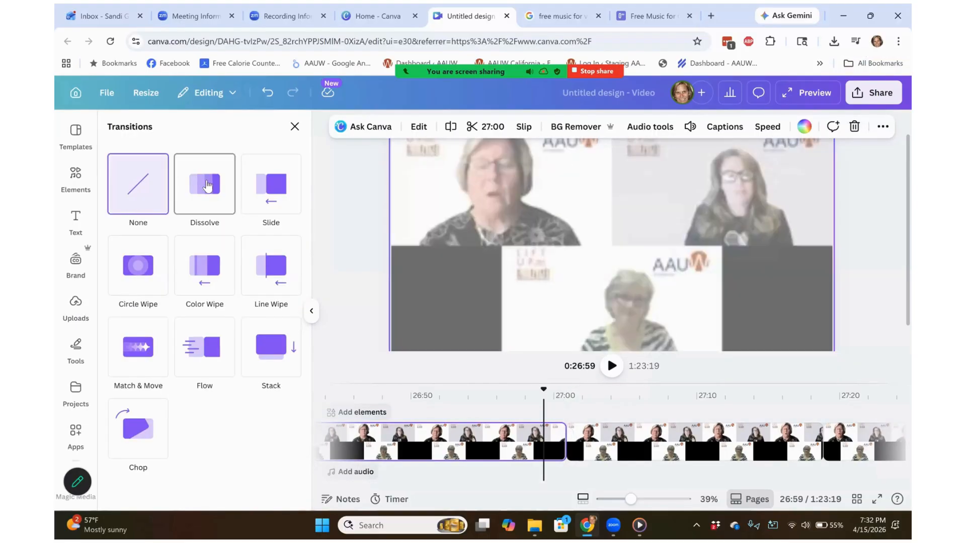
{"action": "left_click", "coordinate": [207, 186]}
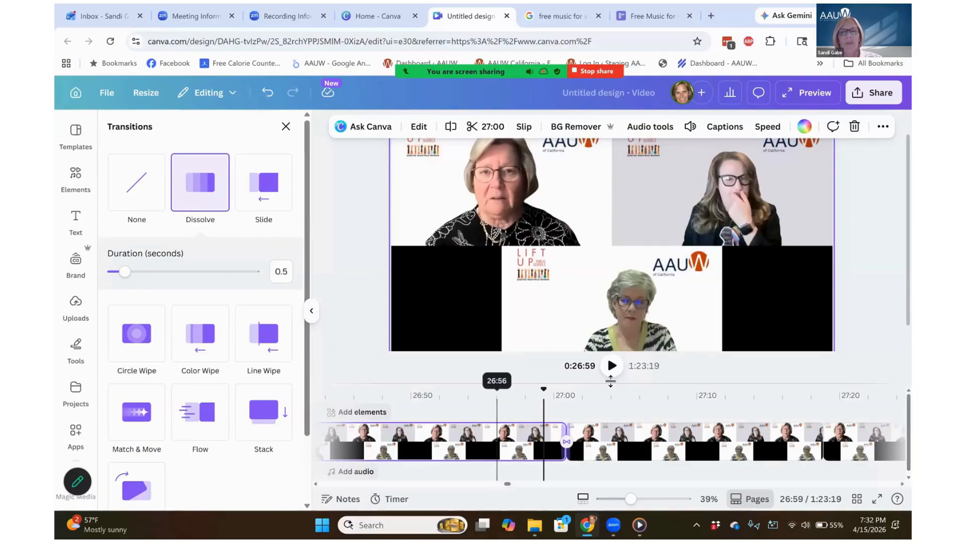
{"action": "left_click", "coordinate": [612, 367]}
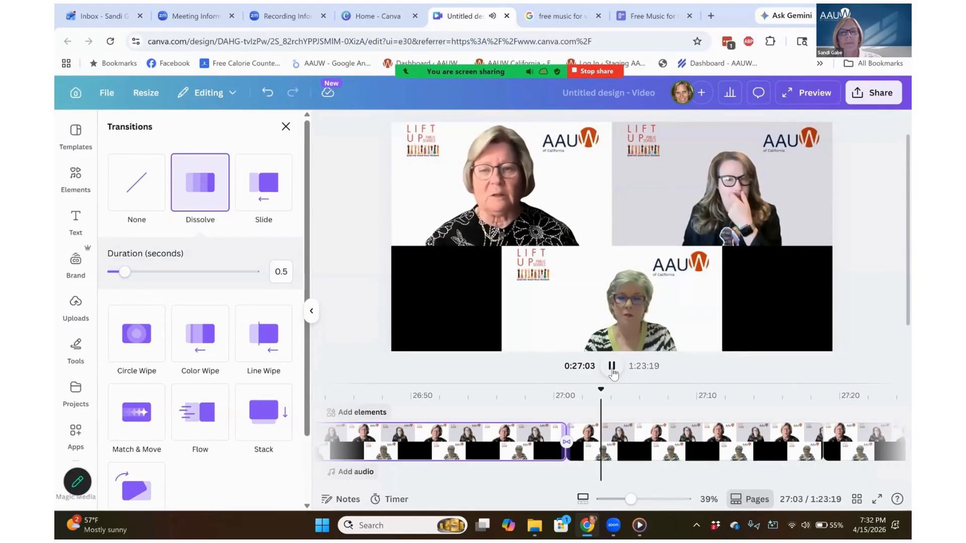
{"action": "left_click", "coordinate": [611, 366]}
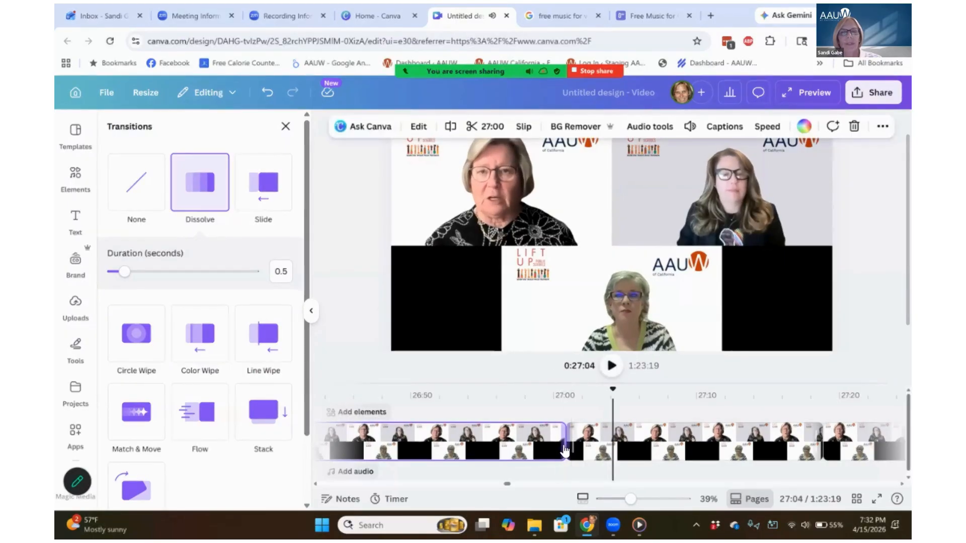
Set the duration of the Dissolve transition at the 27:00 cut to 2.3 seconds
{"action": "left_click", "coordinate": [565, 444]}
{"action": "left_click", "coordinate": [566, 442]}
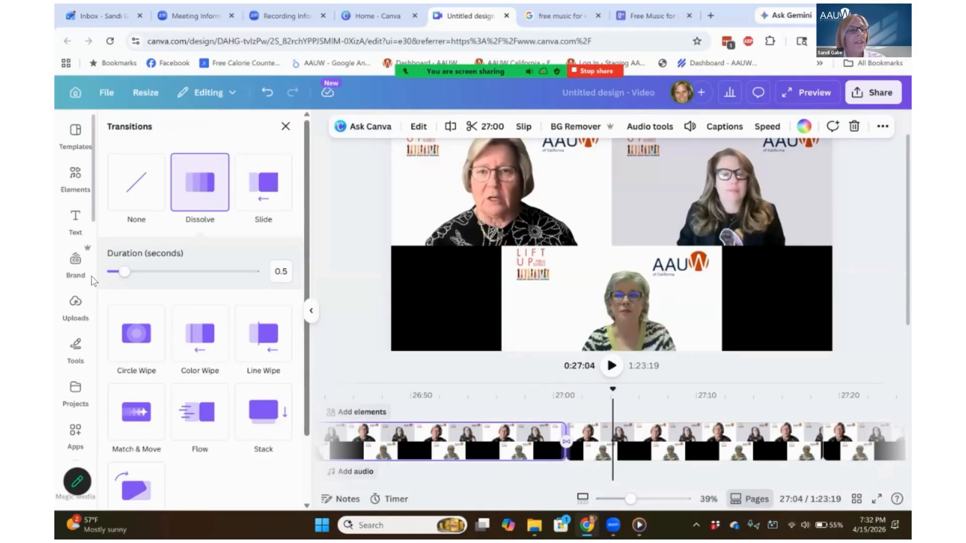
{"action": "left_click_drag", "start_coordinate": [126, 276], "coordinate": [176, 272]}
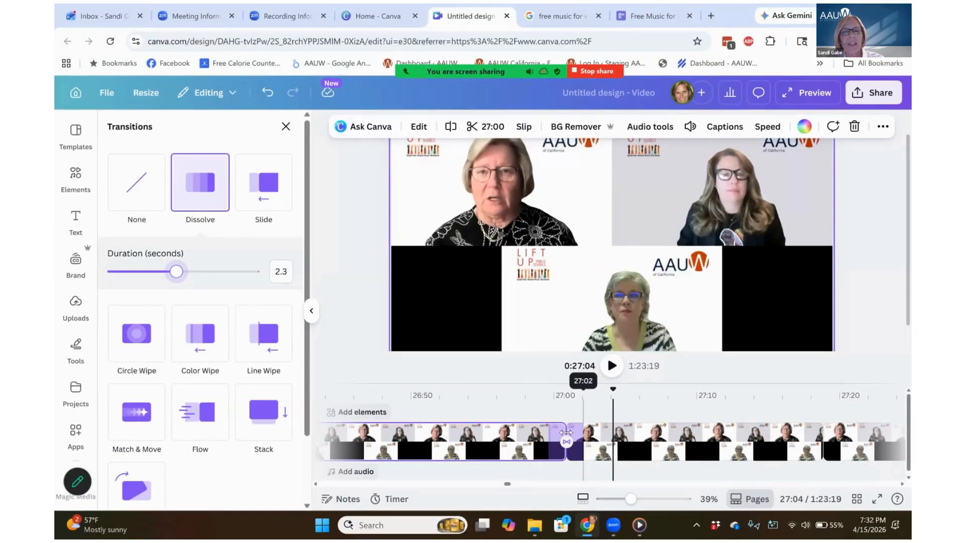
Play the lengthened dissolve at the 27:00 cut and reopen its transition settings
{"action": "right_click", "coordinate": [538, 441]}
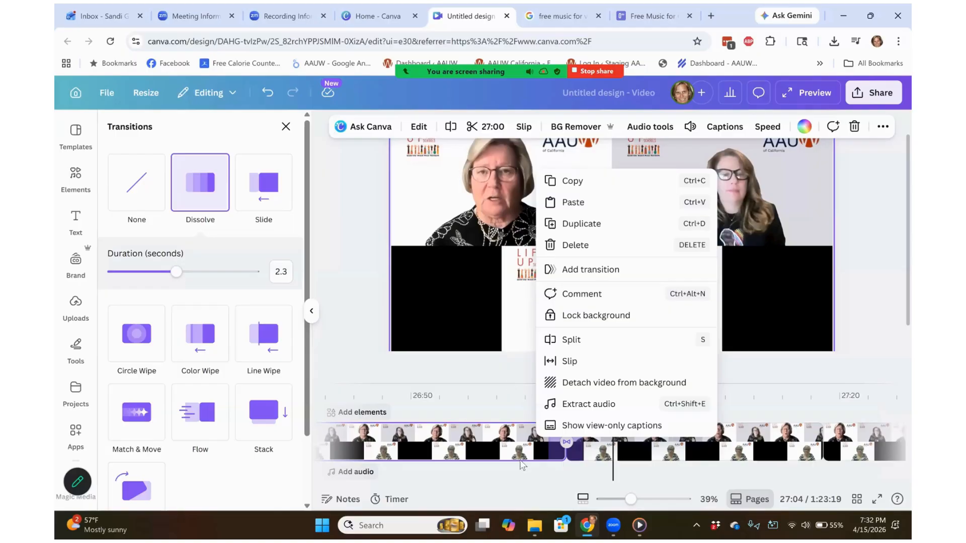
{"action": "left_click", "coordinate": [498, 446]}
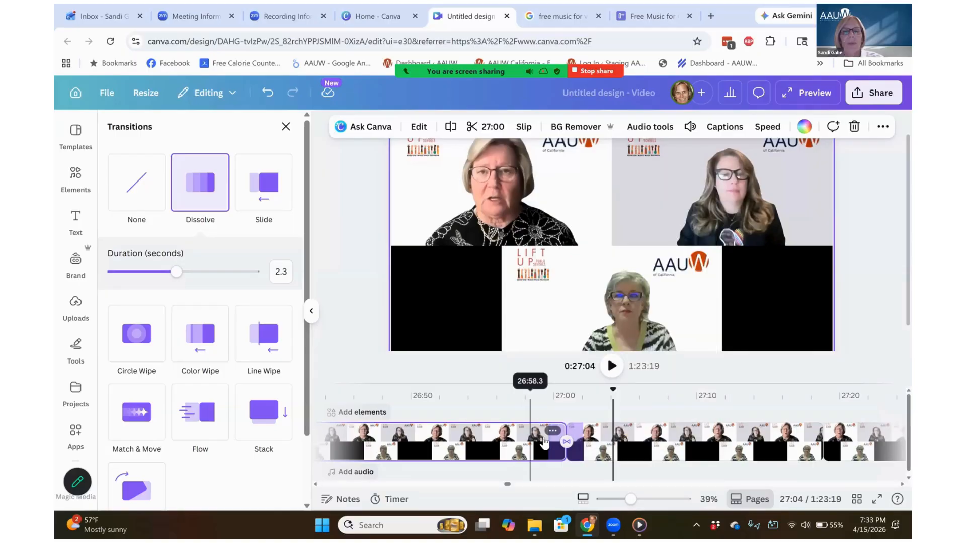
{"action": "left_click", "coordinate": [543, 441]}
{"action": "left_click", "coordinate": [612, 367]}
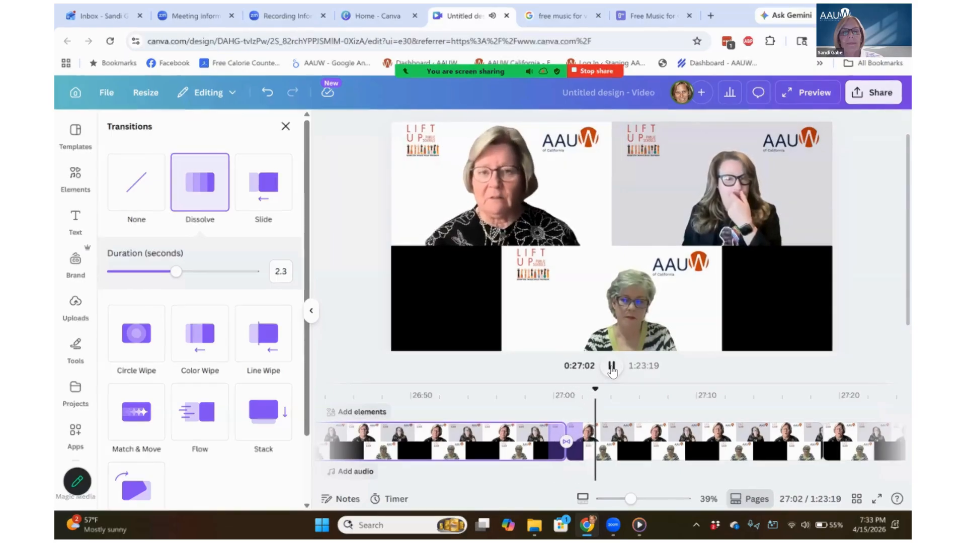
{"action": "left_click", "coordinate": [612, 366]}
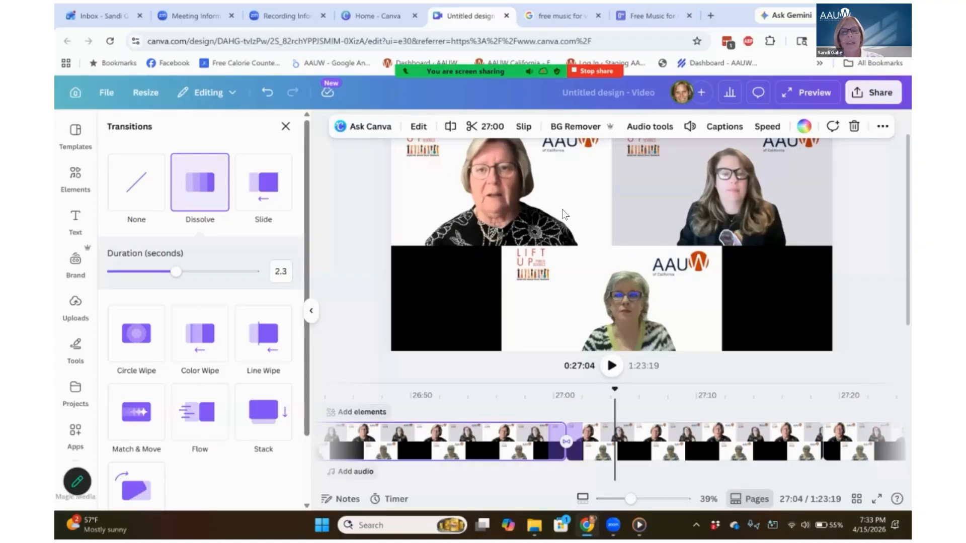
{"action": "left_click", "coordinate": [564, 449]}
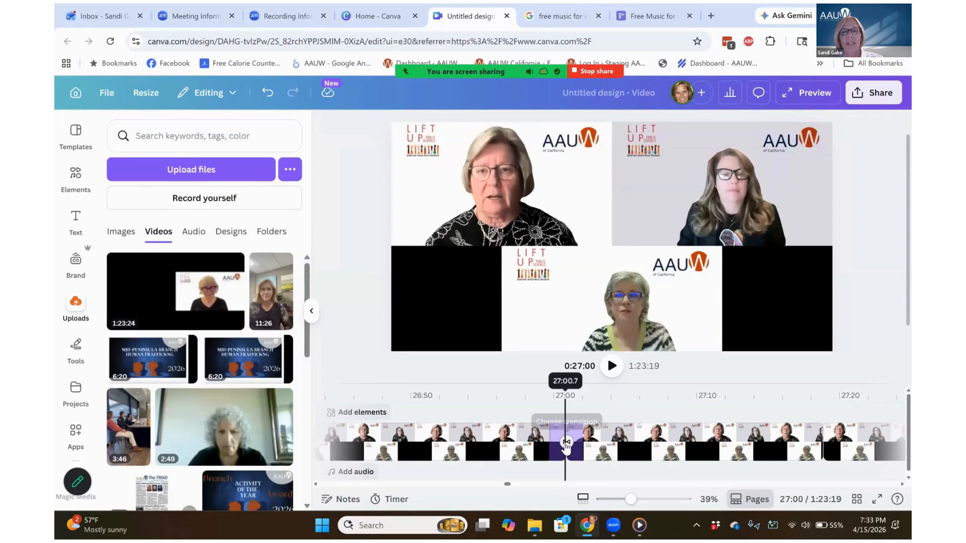
{"action": "left_click", "coordinate": [566, 443]}
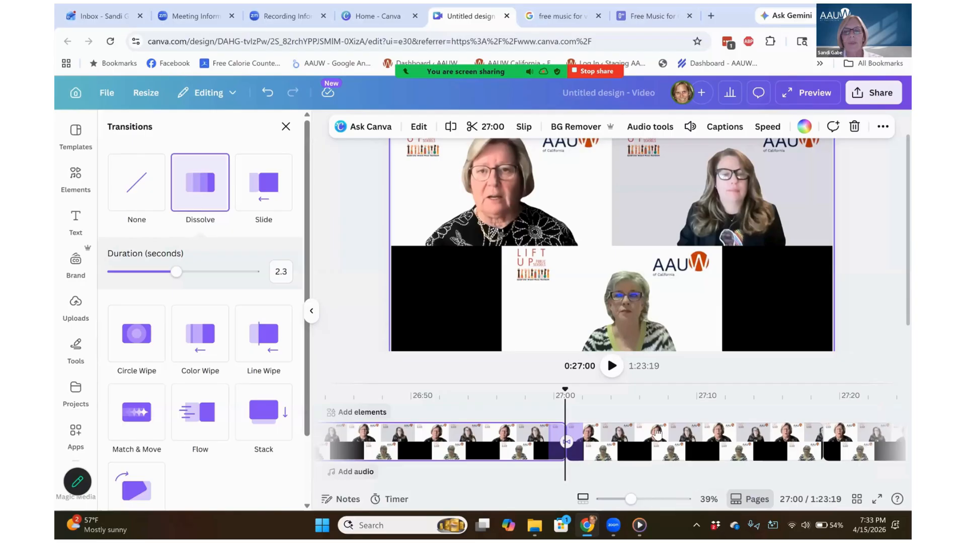
Delete the long clips before and after the isolated segment, keeping only the 17.9-second segment on the timeline
{"action": "left_click", "coordinate": [531, 433]}
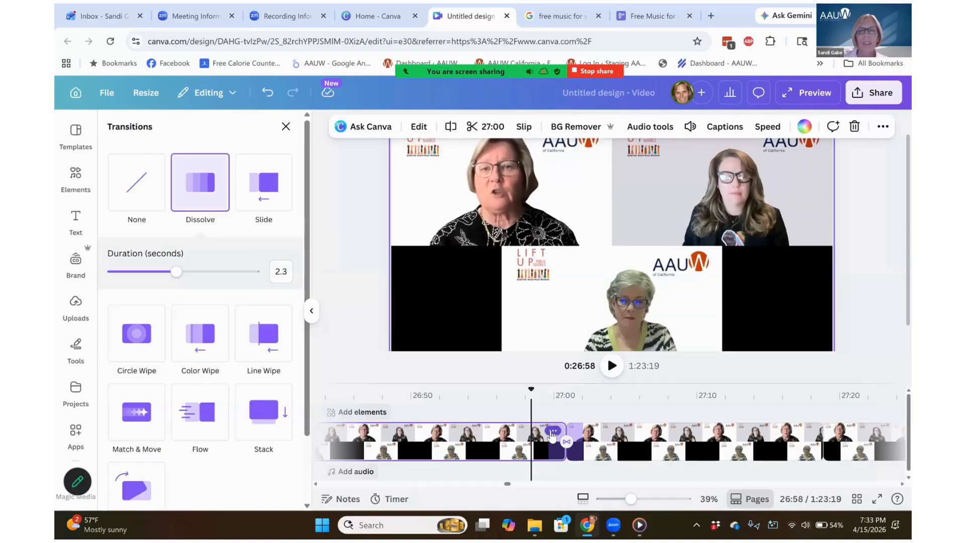
{"action": "left_click", "coordinate": [553, 432]}
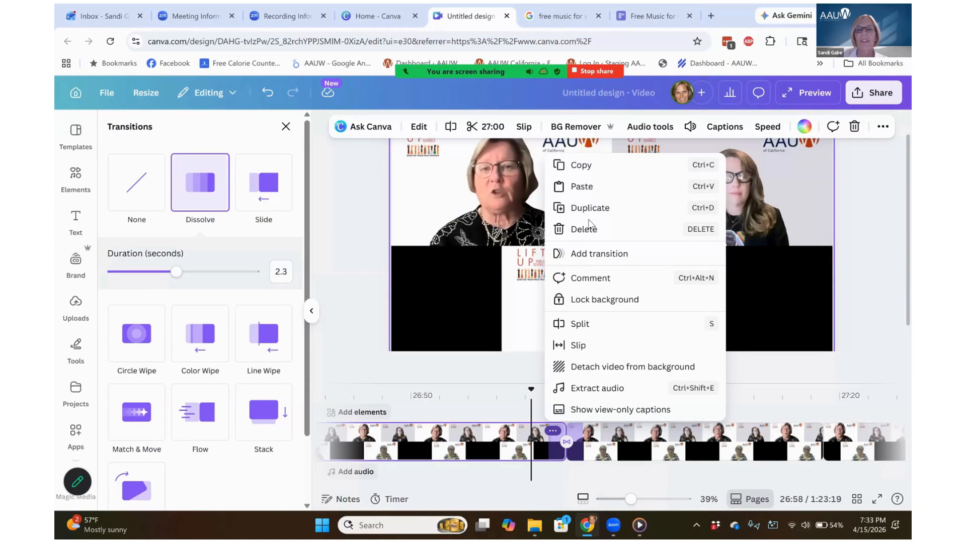
{"action": "left_click", "coordinate": [584, 229]}
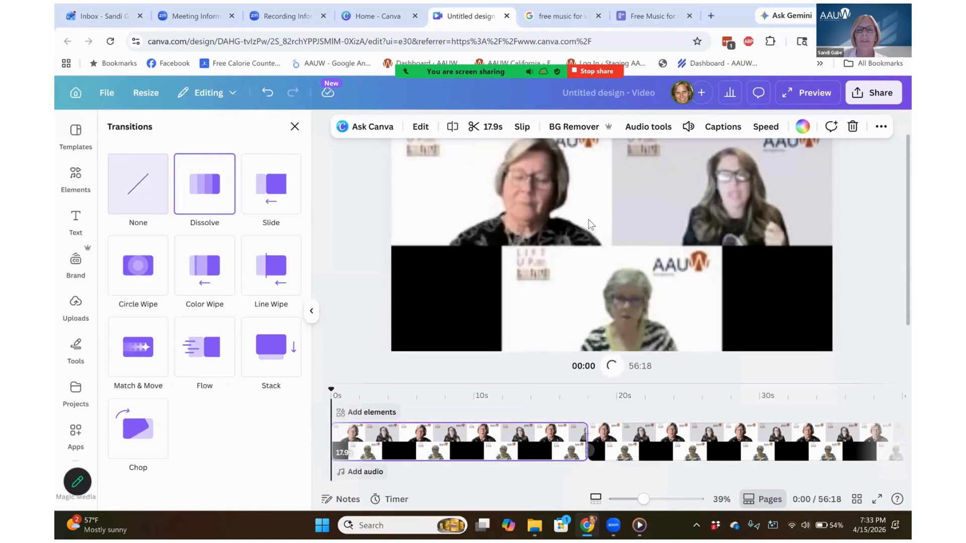
{"action": "left_click", "coordinate": [633, 446]}
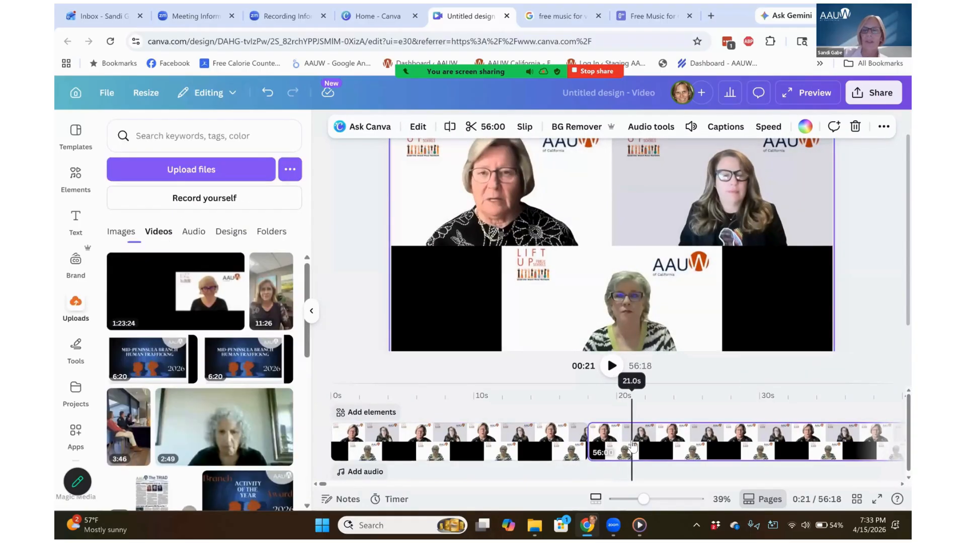
{"action": "key", "text": "Delete"}
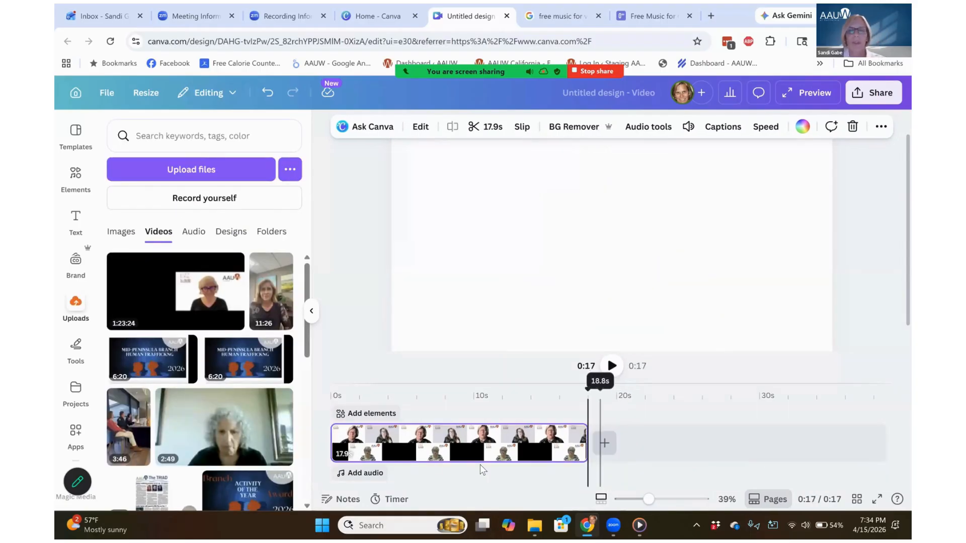
Try inserting the 6:32 Activity of the Year video from the uploads into the timeline, and remove it again
{"action": "left_click", "coordinate": [344, 441]}
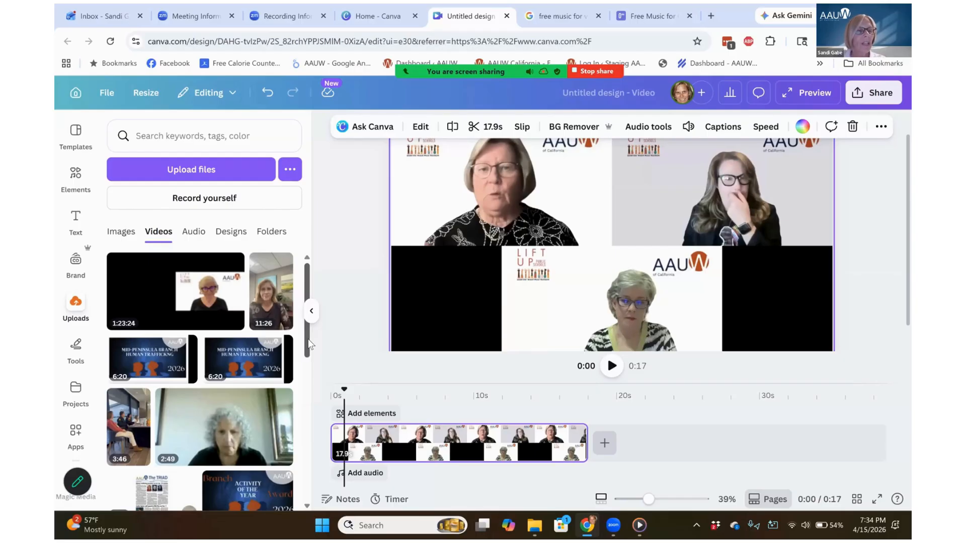
{"action": "scroll", "coordinate": [306, 350], "scroll_direction": "down", "scroll_amount": 1}
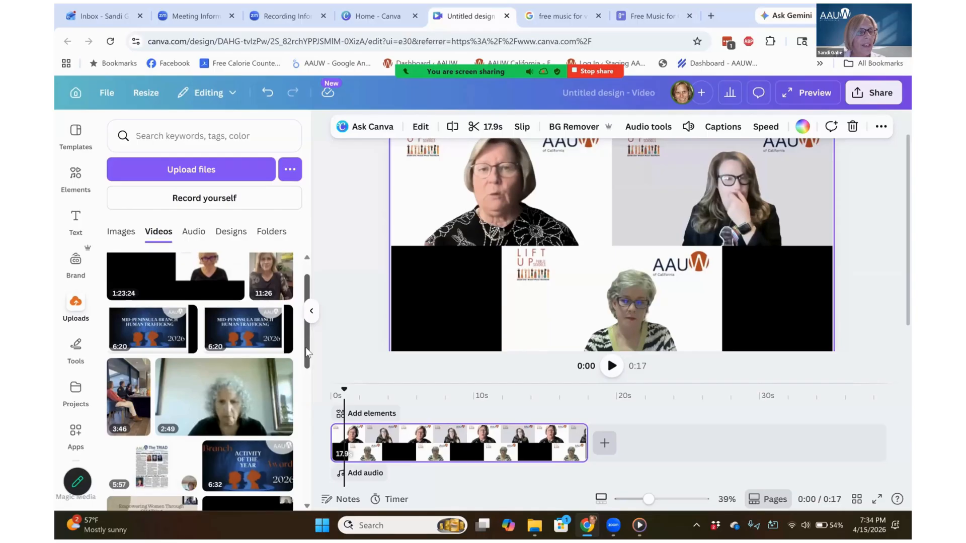
{"action": "left_click", "coordinate": [249, 465]}
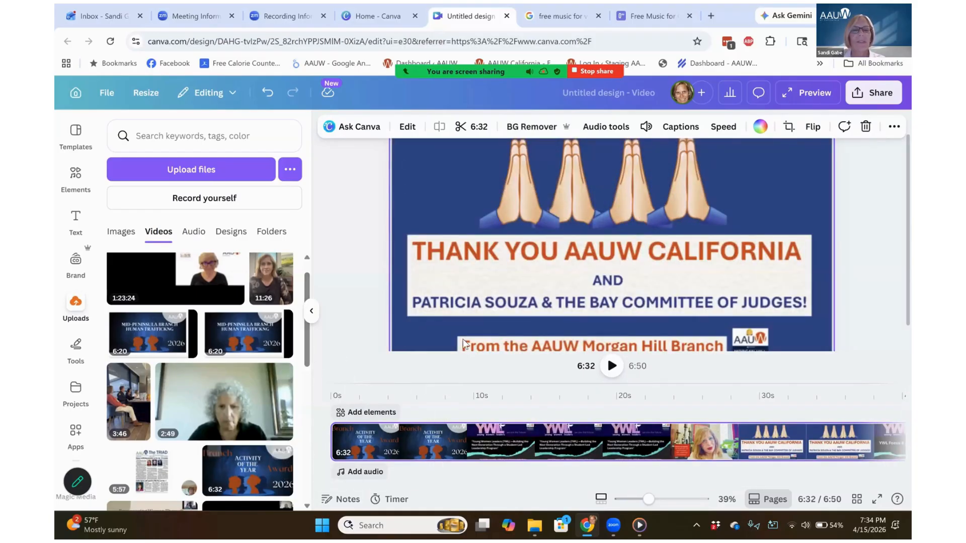
{"action": "left_click", "coordinate": [366, 449]}
{"action": "key", "text": "Delete"}
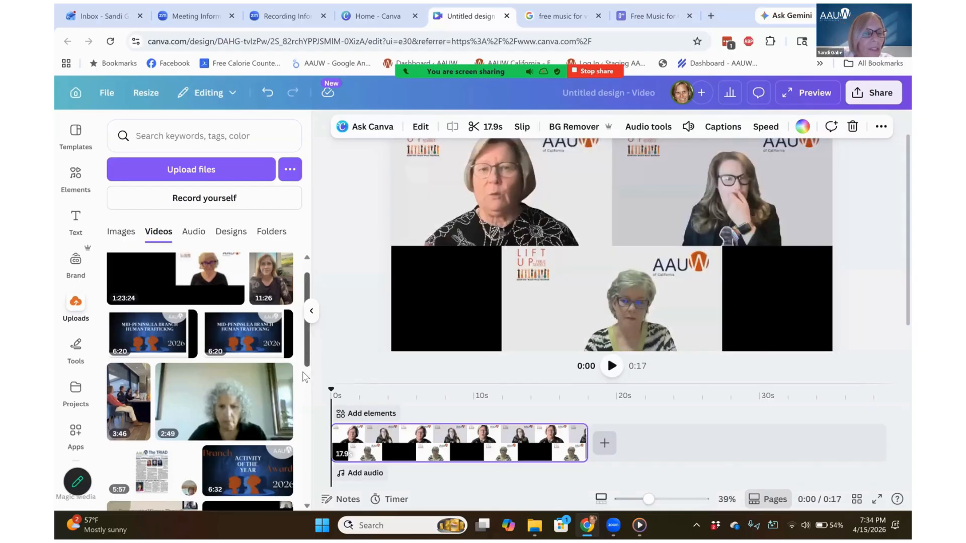
Insert the 20.7-second river video from the uploads at the start of the timeline, before the webinar segment
{"action": "scroll", "coordinate": [300, 403], "scroll_direction": "down", "scroll_amount": 2}
{"action": "scroll", "coordinate": [300, 403], "scroll_direction": "down", "scroll_amount": 4}
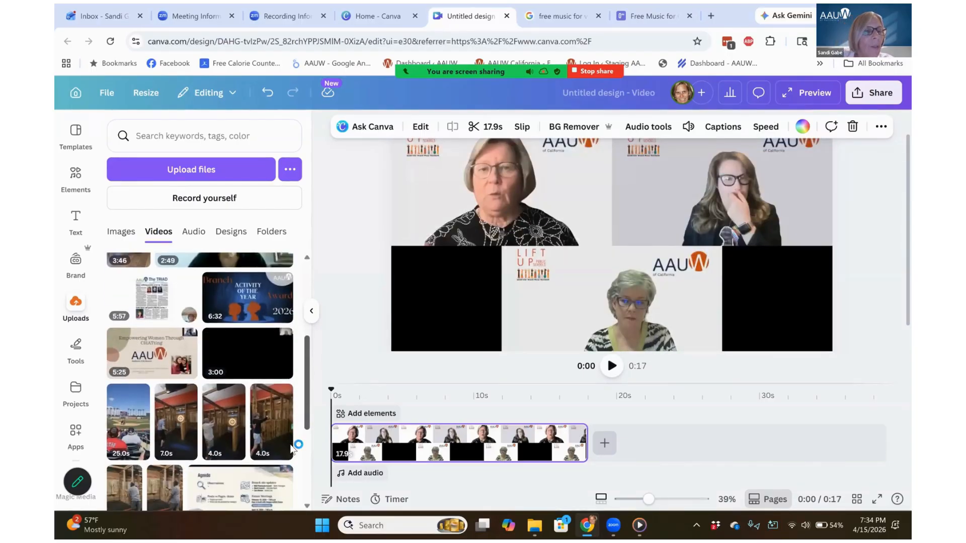
{"action": "scroll", "coordinate": [293, 465], "scroll_direction": "down", "scroll_amount": 1}
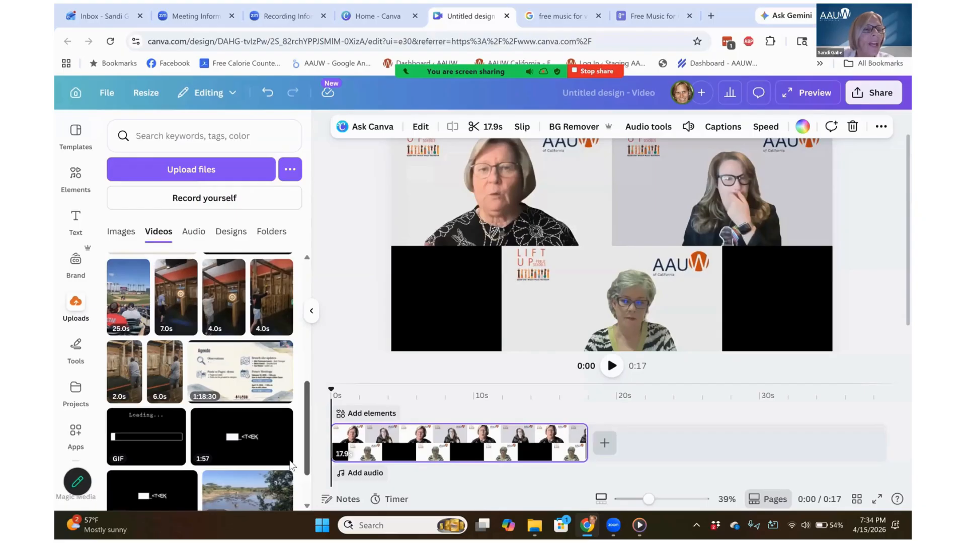
{"action": "scroll", "coordinate": [290, 468], "scroll_direction": "down", "scroll_amount": 3}
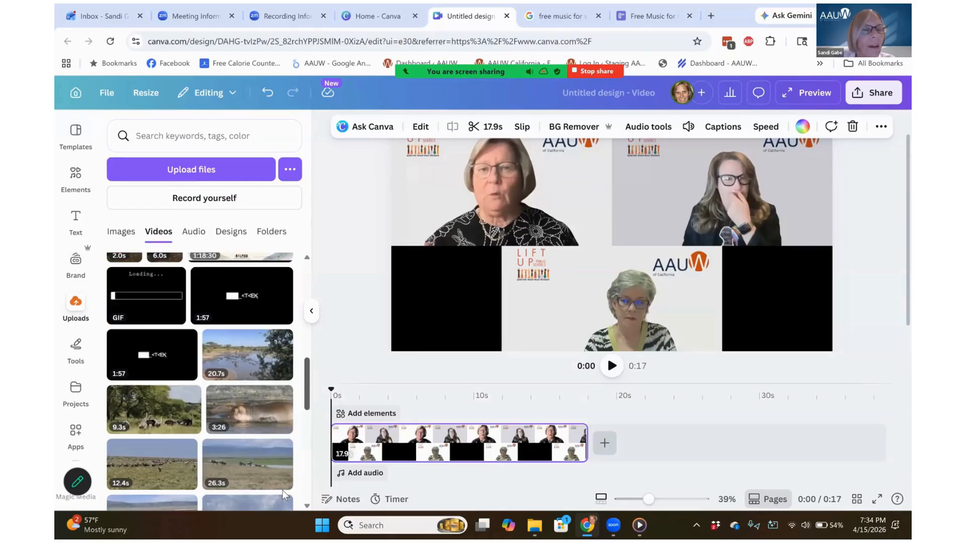
{"action": "scroll", "coordinate": [282, 494], "scroll_direction": "down", "scroll_amount": 1}
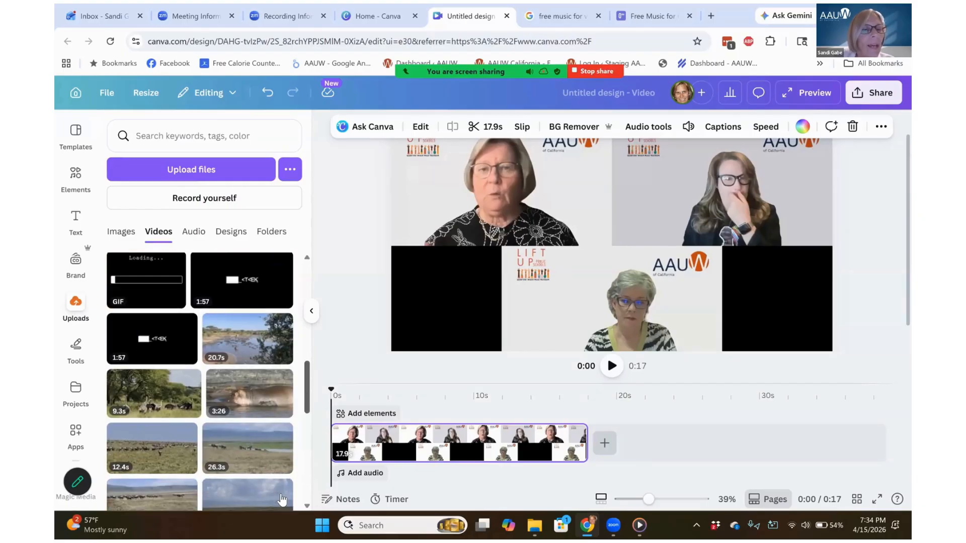
{"action": "left_click", "coordinate": [253, 363]}
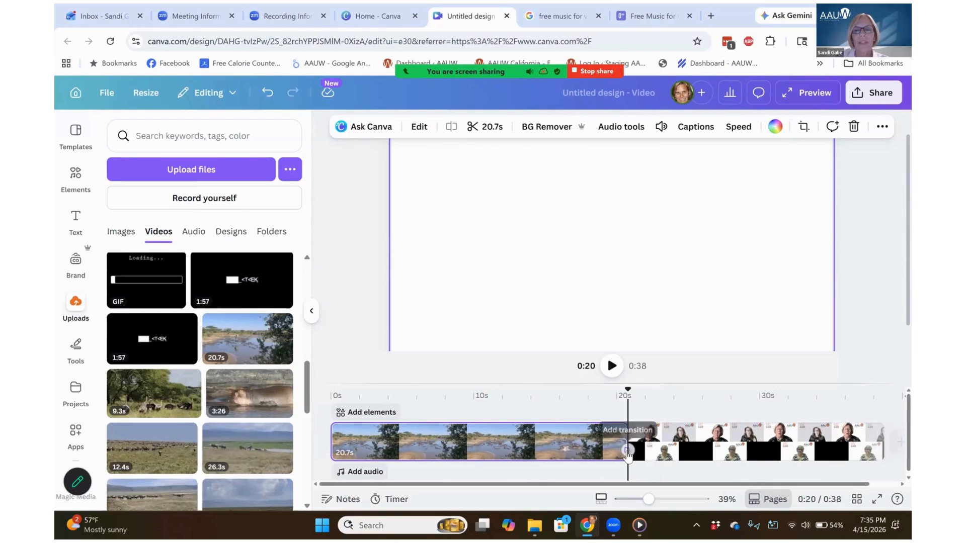
Add a Color Wipe transition between the river clip and the webinar segment, and play it from about 18 seconds
{"action": "left_click", "coordinate": [627, 452]}
{"action": "left_click", "coordinate": [627, 451]}
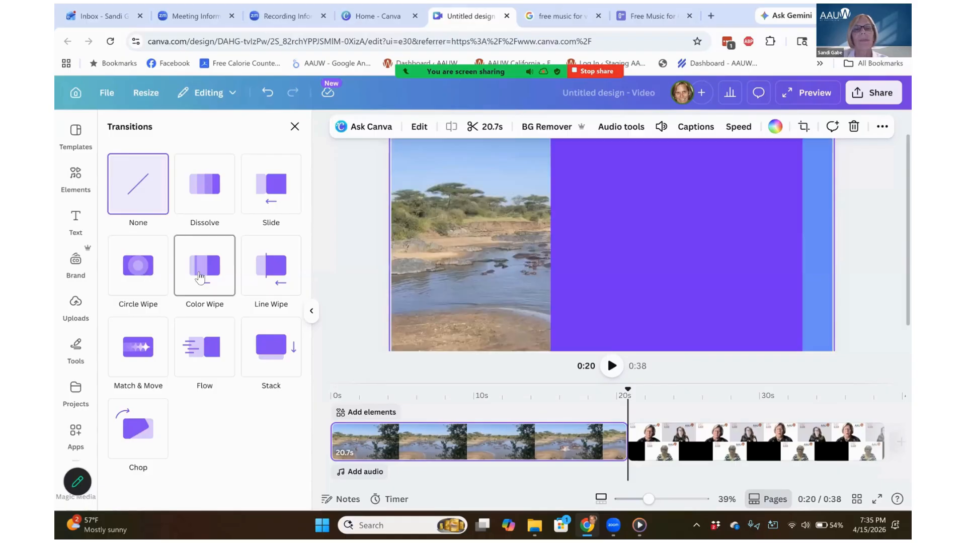
{"action": "left_click", "coordinate": [200, 277]}
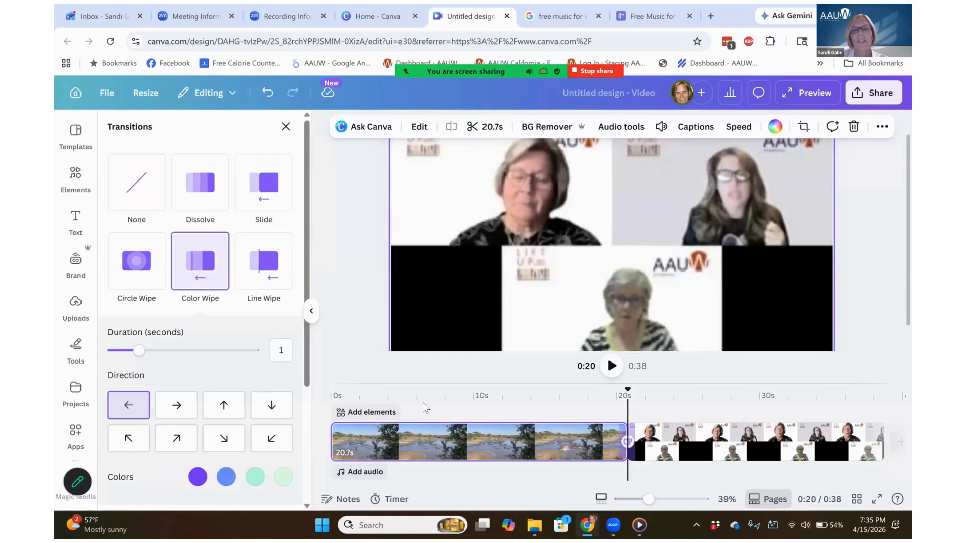
{"action": "left_click", "coordinate": [589, 414]}
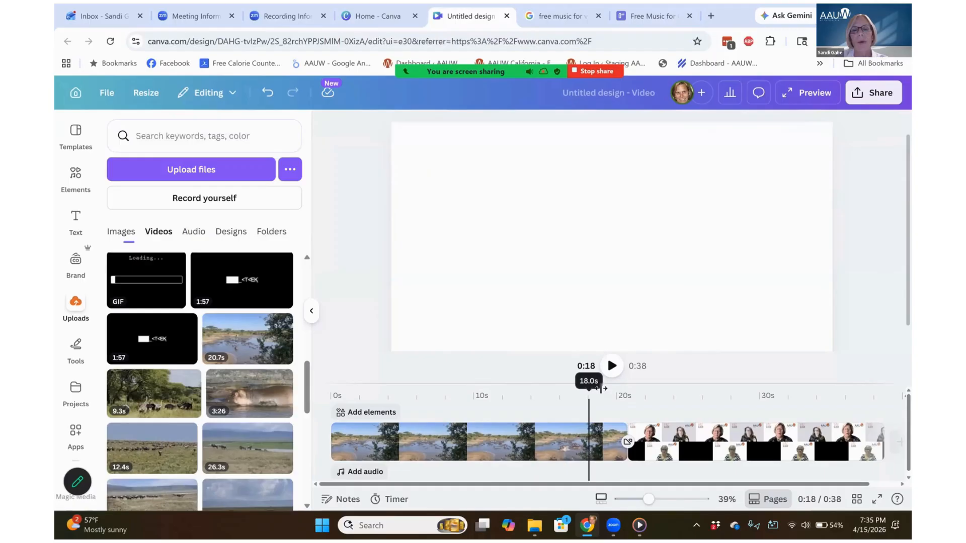
{"action": "left_click", "coordinate": [613, 374]}
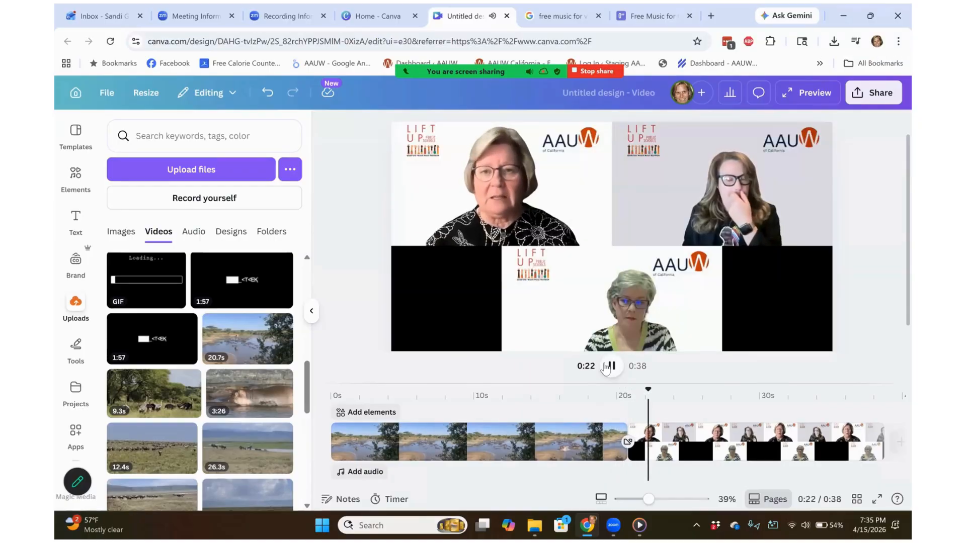
{"action": "left_click", "coordinate": [612, 371]}
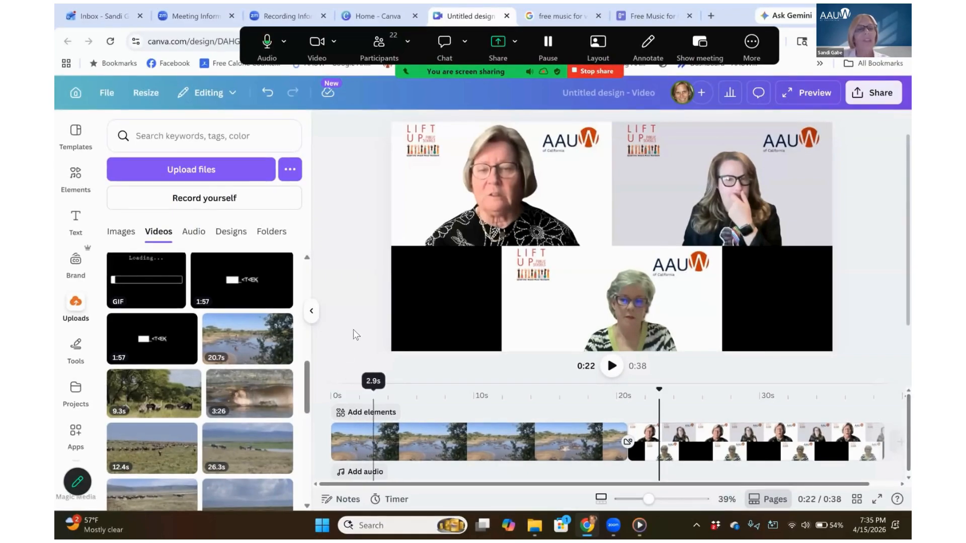
Place the uploaded Branch Activity of the Year Award 2026 image at the start of the timeline and play the sequence from the beginning
{"action": "scroll", "coordinate": [305, 402], "scroll_direction": "down", "scroll_amount": 5}
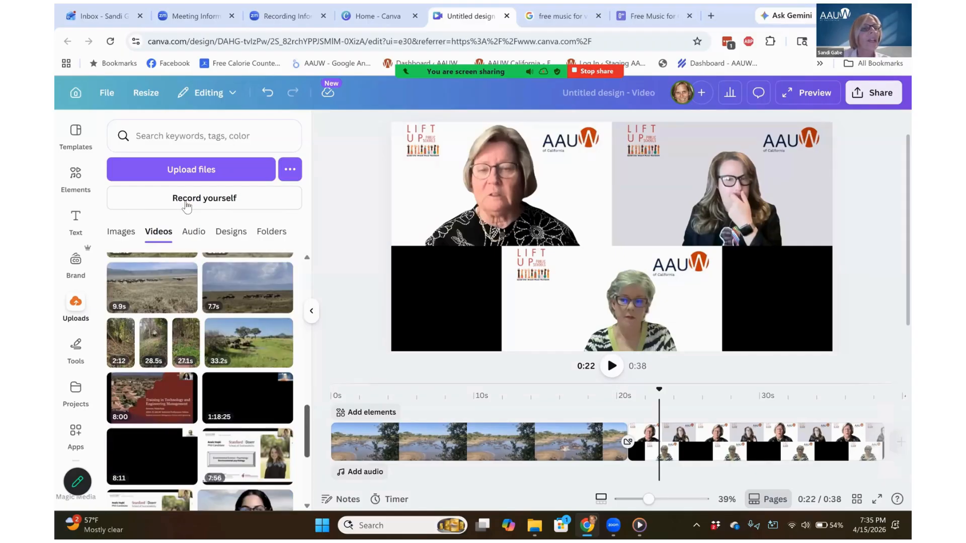
{"action": "left_click", "coordinate": [120, 231]}
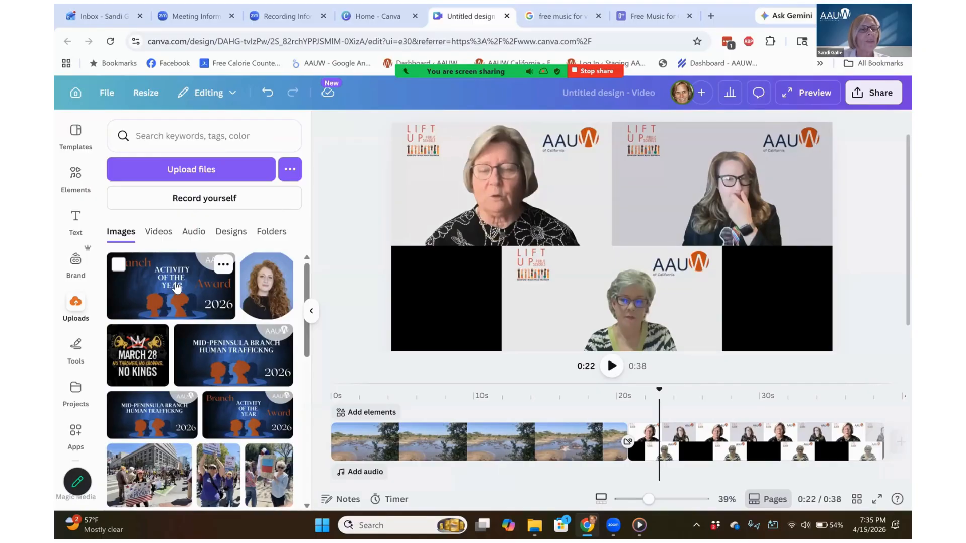
{"action": "left_click_drag", "start_coordinate": [176, 286], "coordinate": [212, 307]}
{"action": "left_click_drag", "start_coordinate": [242, 410], "coordinate": [342, 431]}
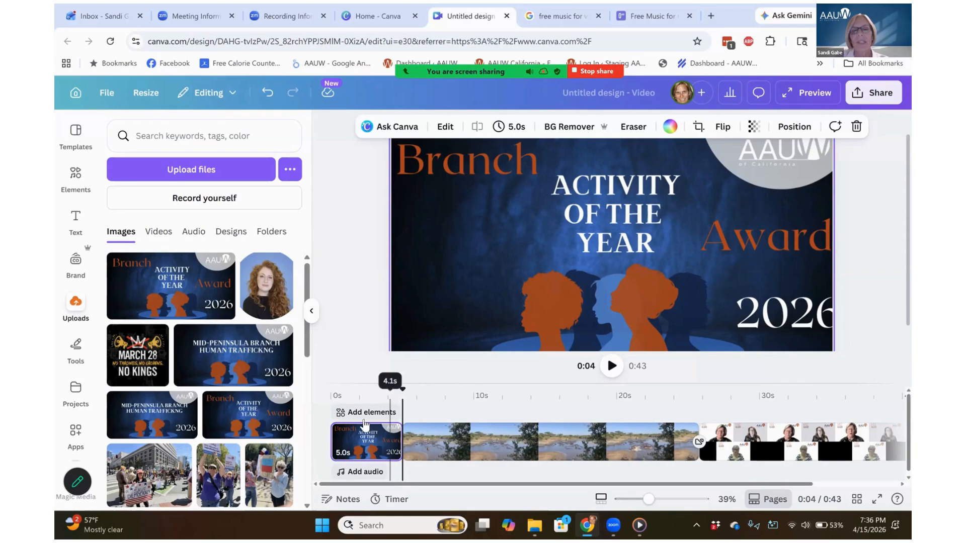
{"action": "left_click", "coordinate": [338, 395]}
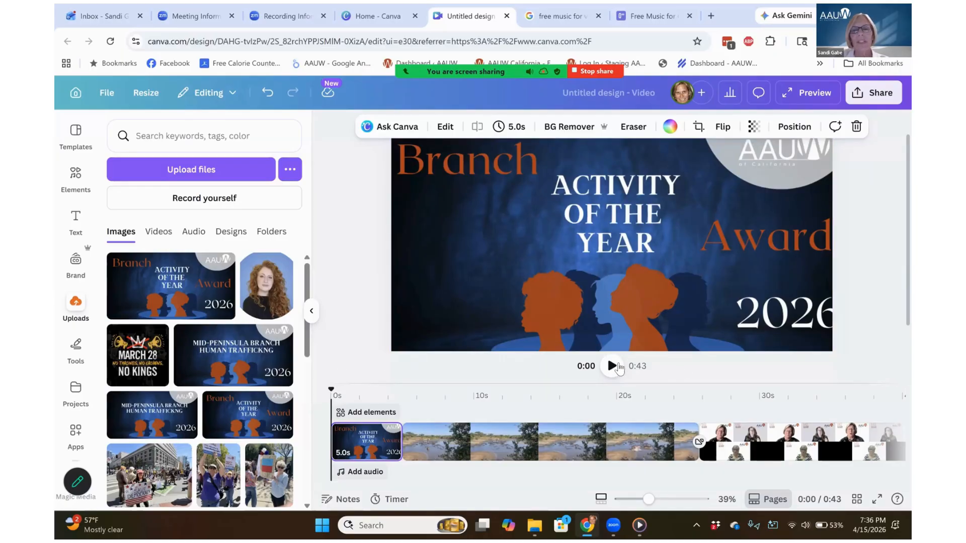
{"action": "left_click", "coordinate": [614, 367]}
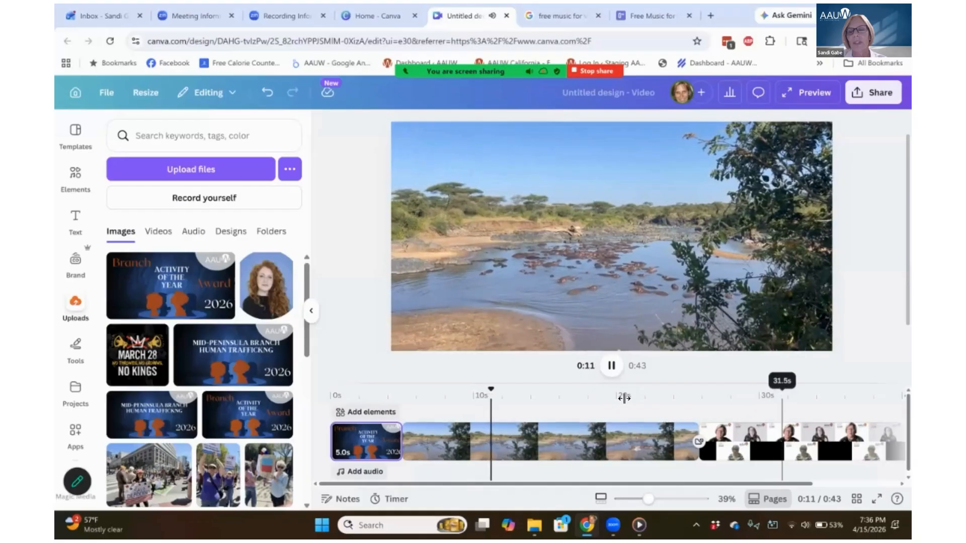
{"action": "left_click", "coordinate": [611, 366]}
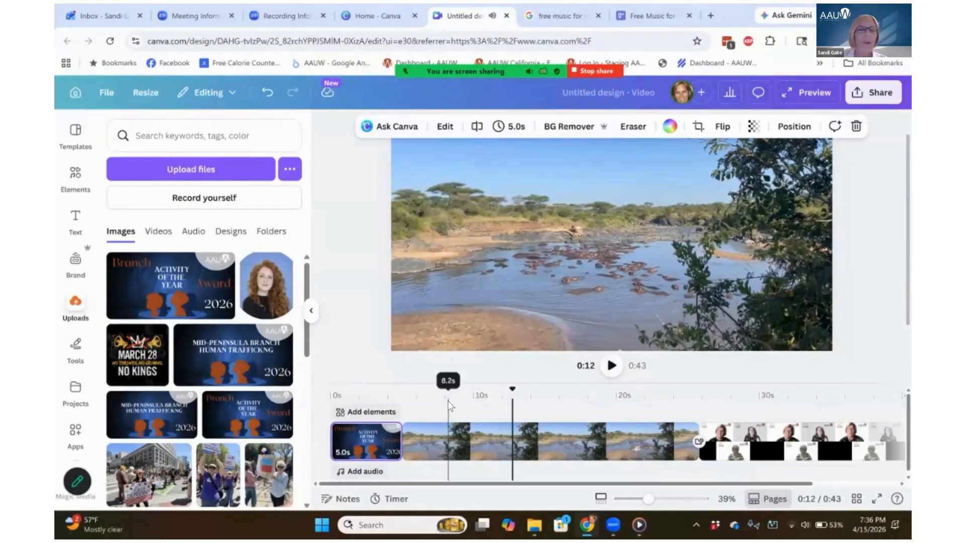
Add a Stack transition between the Activity of the Year title image and the river clip
{"action": "left_click", "coordinate": [401, 442]}
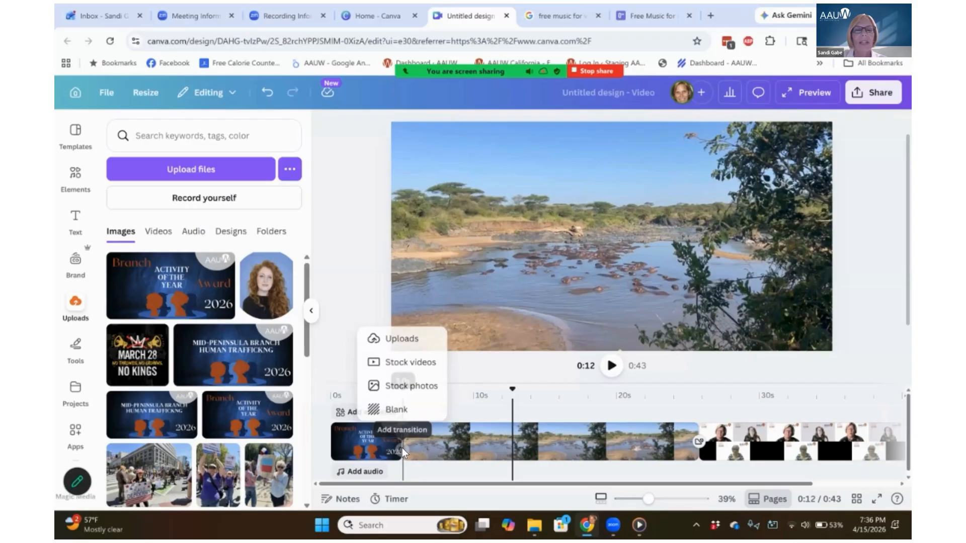
{"action": "left_click", "coordinate": [402, 447]}
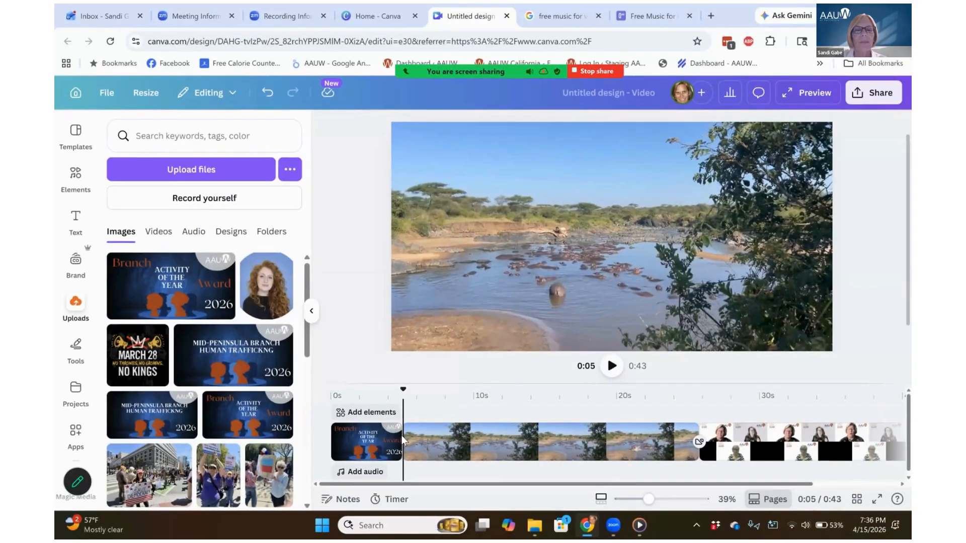
{"action": "left_click", "coordinate": [400, 439]}
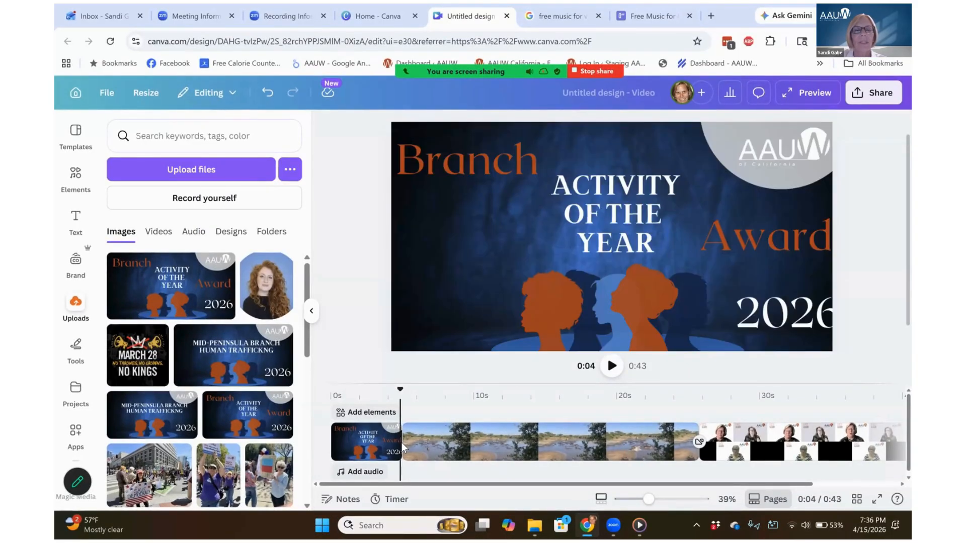
{"action": "left_click", "coordinate": [401, 448]}
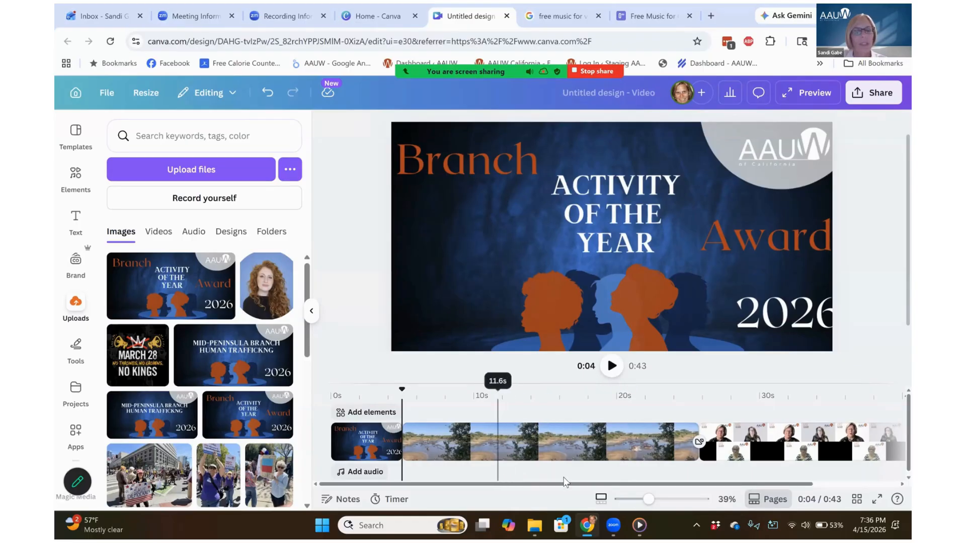
{"action": "left_click", "coordinate": [402, 449]}
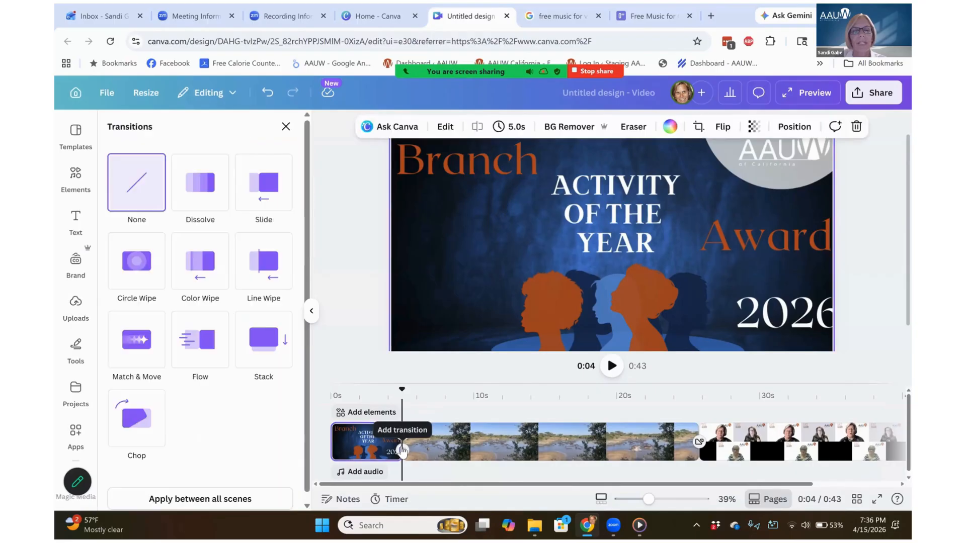
{"action": "left_click", "coordinate": [262, 347]}
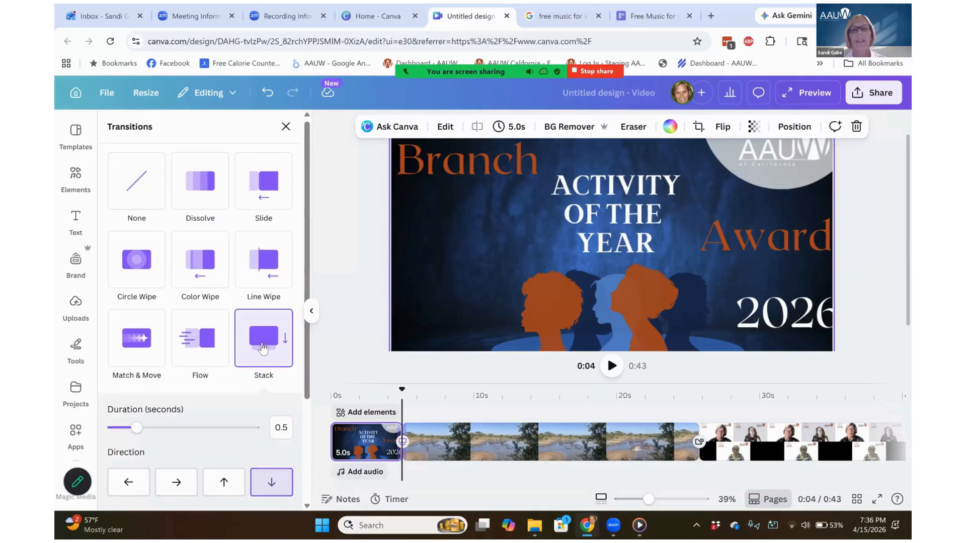
Play the Stack transition from about 3 seconds, and select the river clip and the webinar segment in turn
{"action": "left_click", "coordinate": [379, 388]}
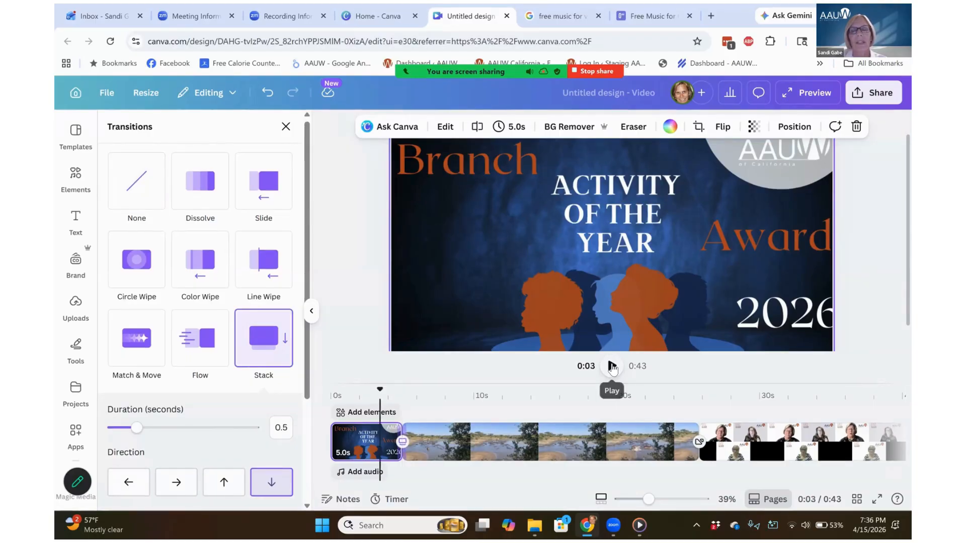
{"action": "left_click", "coordinate": [612, 368]}
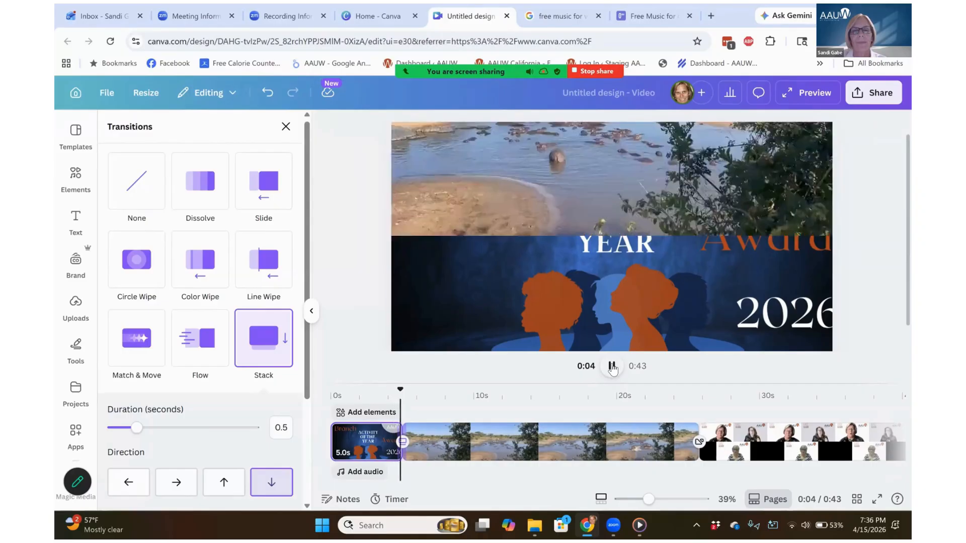
{"action": "left_click", "coordinate": [612, 368]}
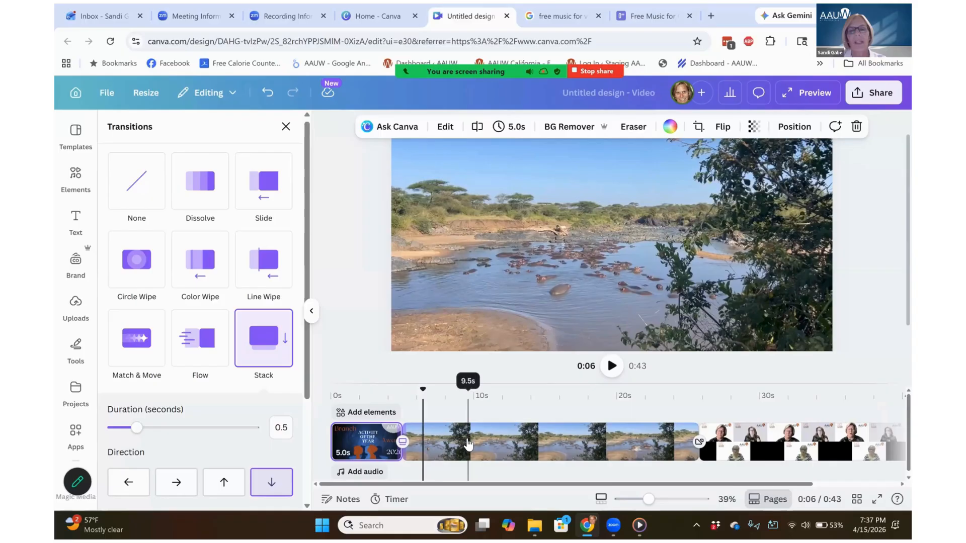
{"action": "left_click", "coordinate": [595, 444]}
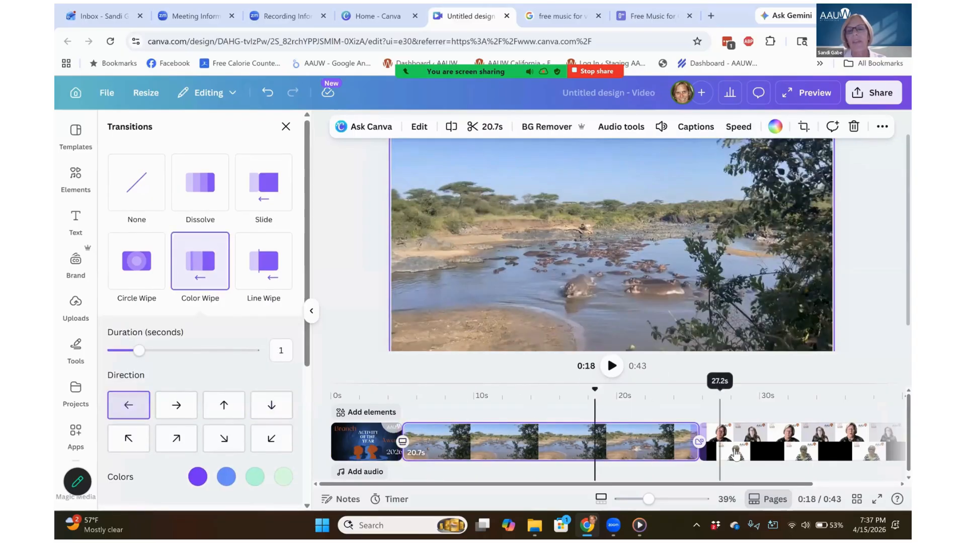
{"action": "left_click", "coordinate": [736, 453]}
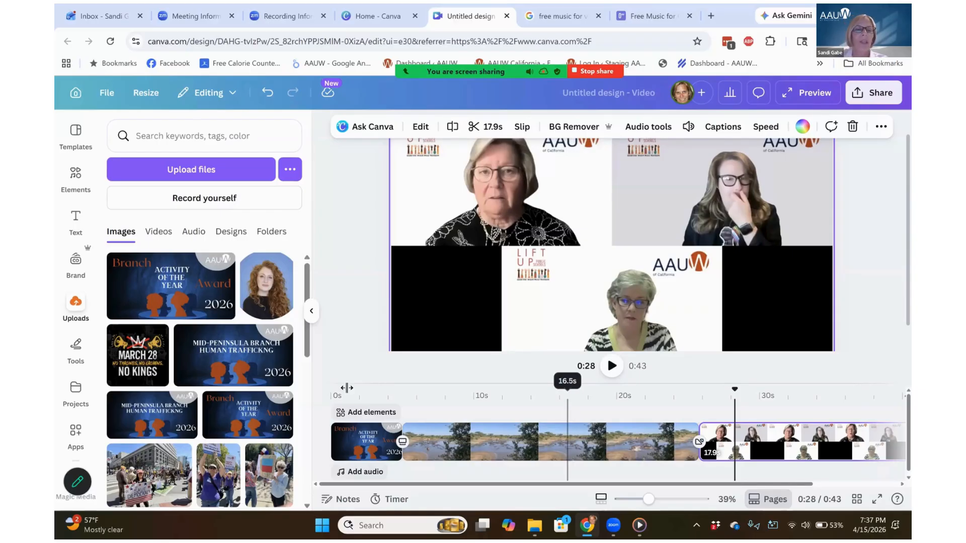
Lengthen the Activity of the Year title image to 14.7 seconds and play it from near the start
{"action": "left_click", "coordinate": [390, 442]}
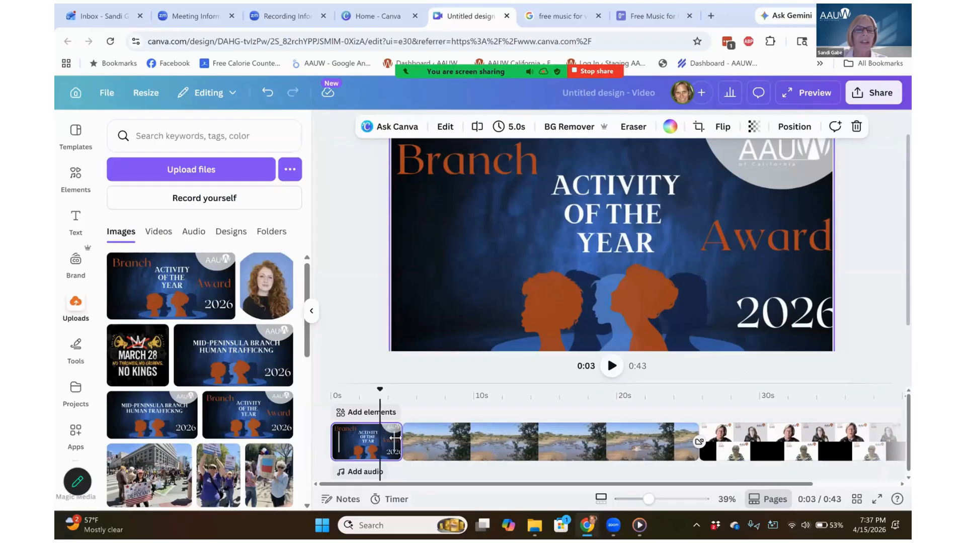
{"action": "left_click_drag", "start_coordinate": [408, 440], "coordinate": [537, 439]}
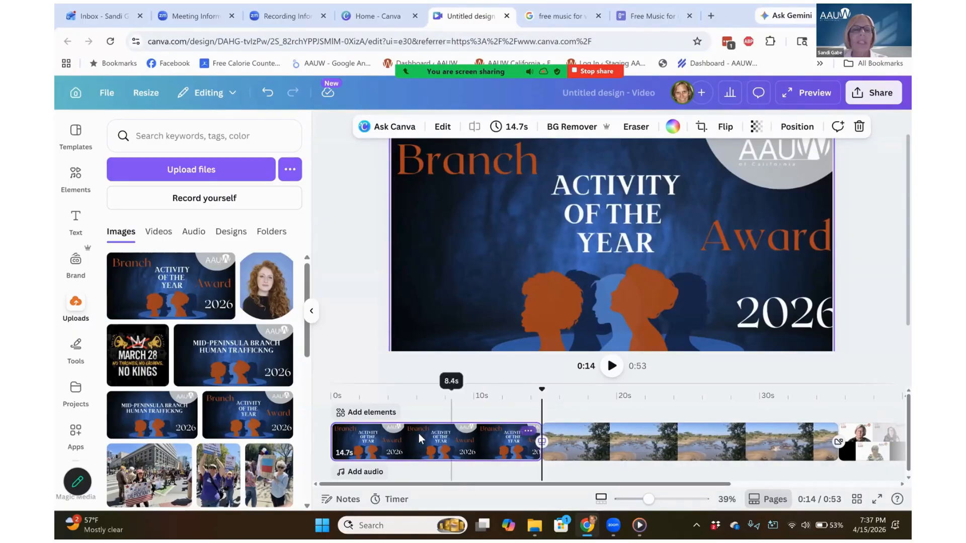
{"action": "left_click", "coordinate": [339, 428]}
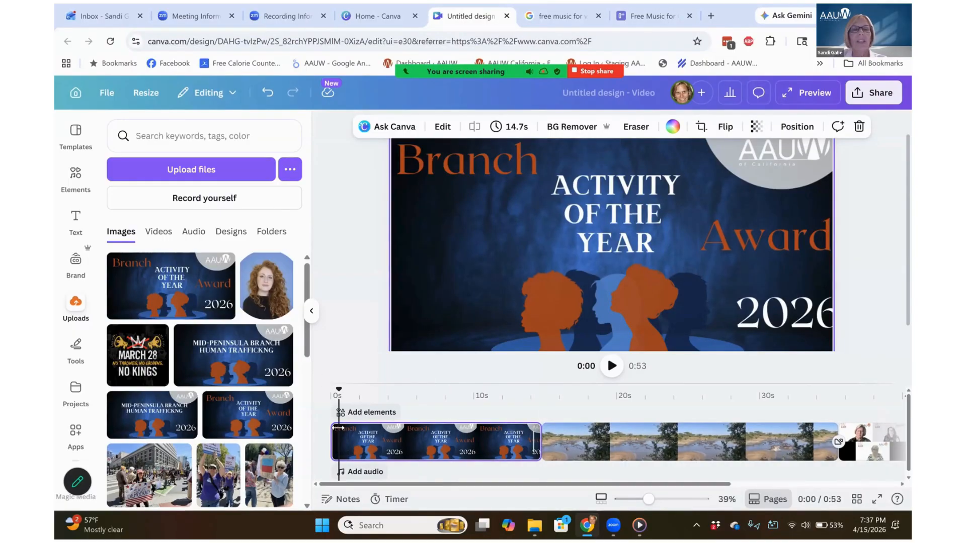
{"action": "left_click", "coordinate": [612, 366]}
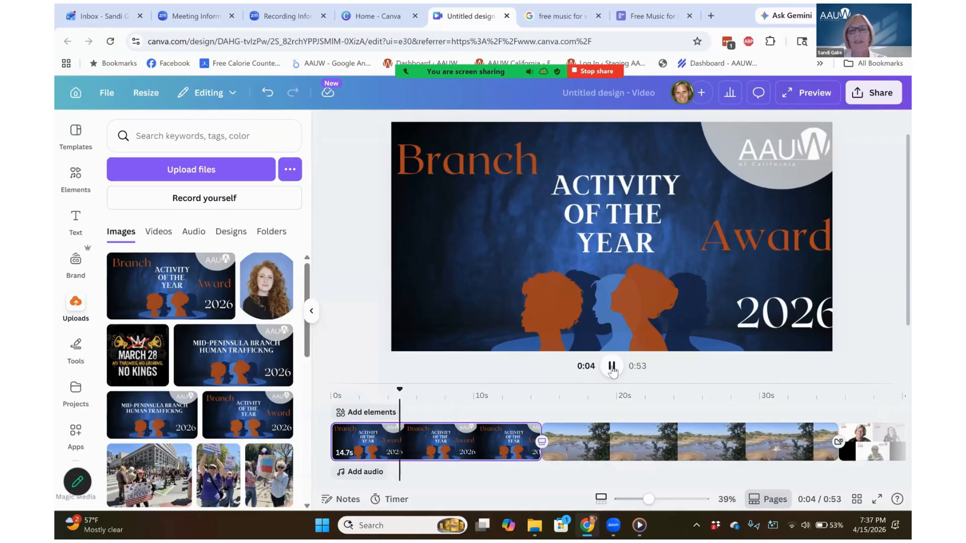
{"action": "left_click", "coordinate": [612, 368]}
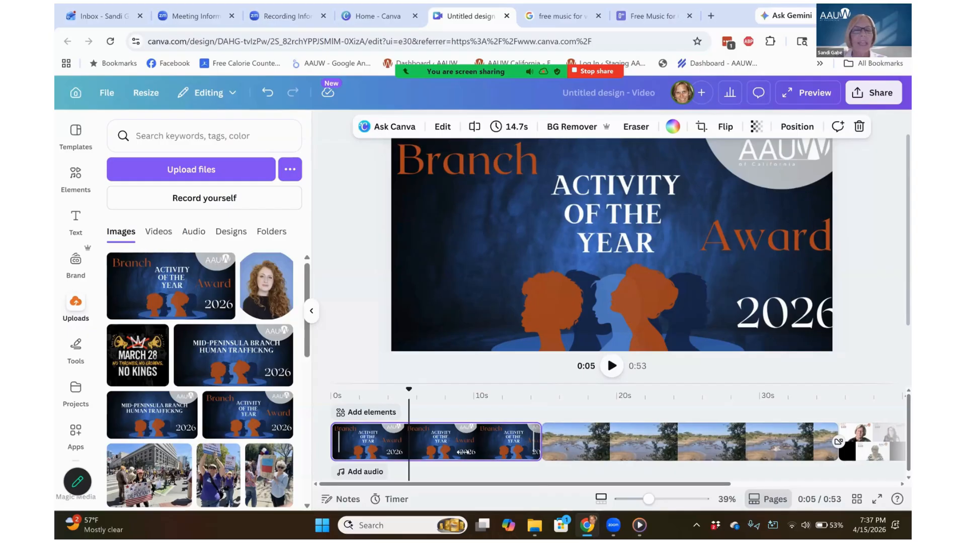
Shorten the Activity of the Year title image to 3.5 seconds and play its change to the river clip
{"action": "left_click_drag", "start_coordinate": [540, 455], "coordinate": [372, 463]}
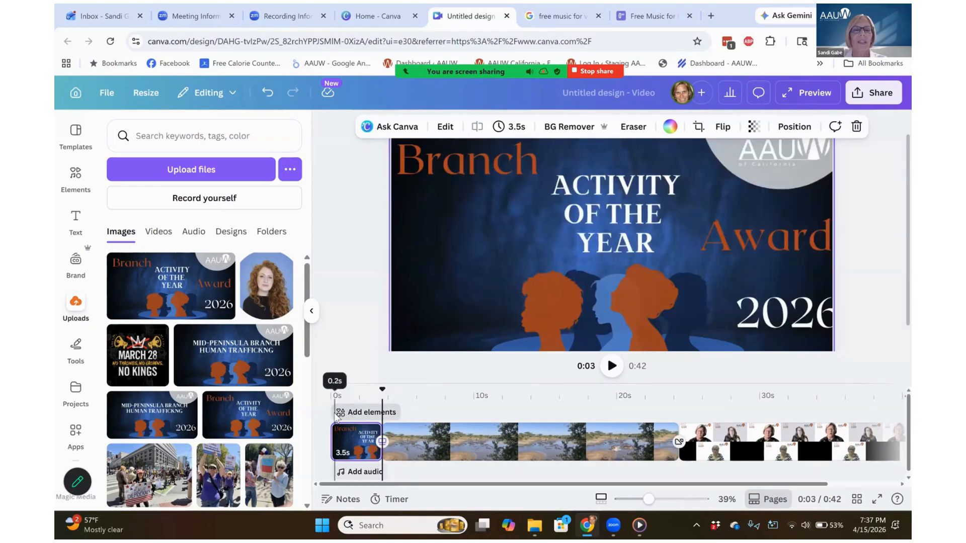
{"action": "left_click", "coordinate": [337, 417]}
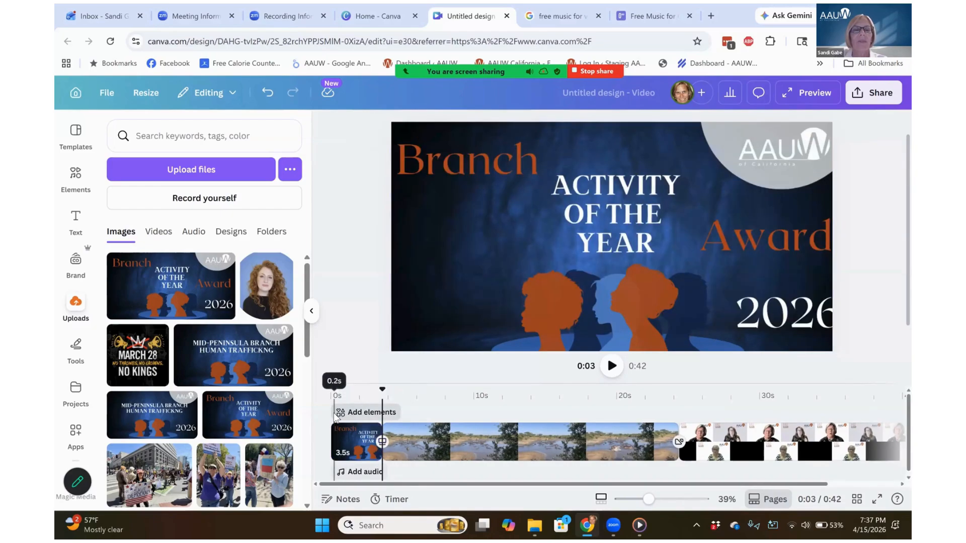
{"action": "left_click", "coordinate": [613, 368]}
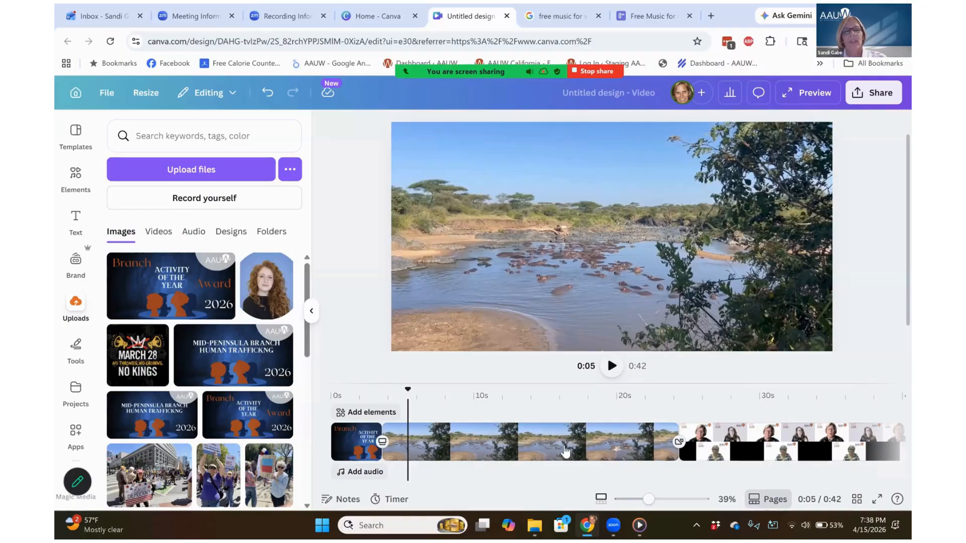
Split the river clip at about 12 seconds and add a Stack transition between its two parts
{"action": "left_click", "coordinate": [503, 443]}
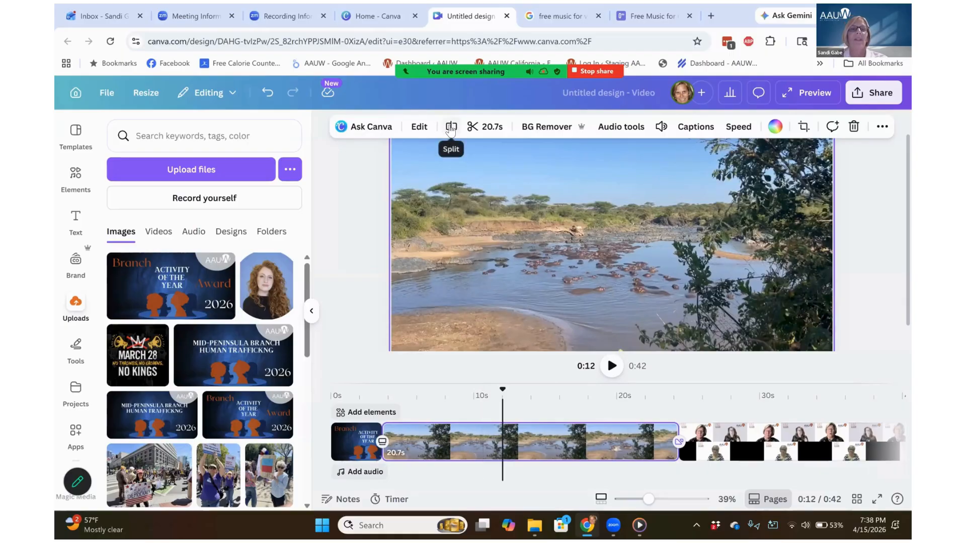
{"action": "left_click", "coordinate": [451, 129]}
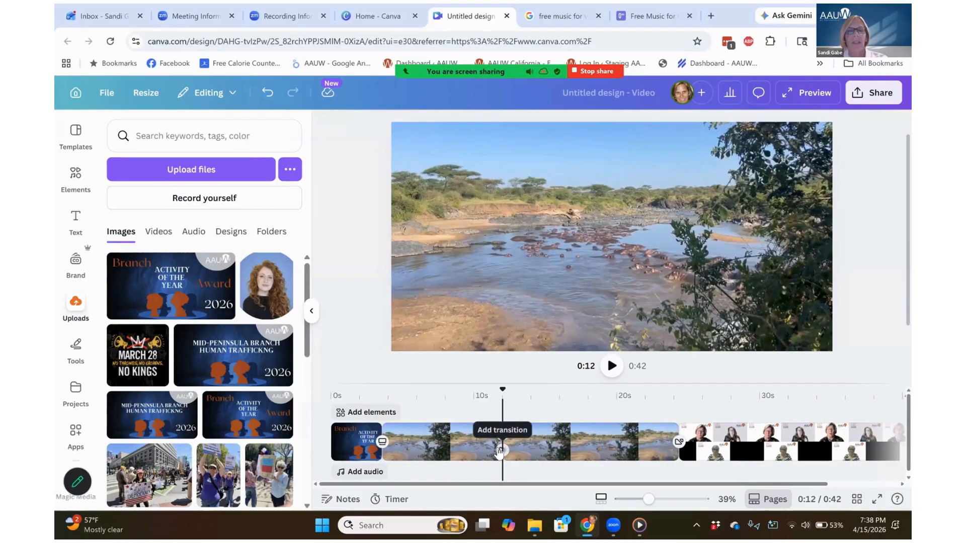
{"action": "left_click", "coordinate": [500, 451]}
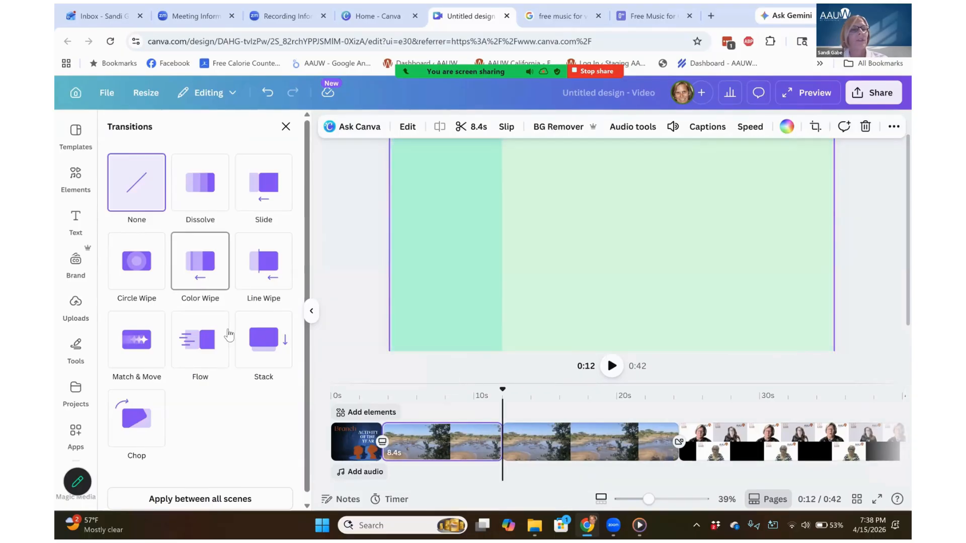
{"action": "left_click", "coordinate": [261, 339]}
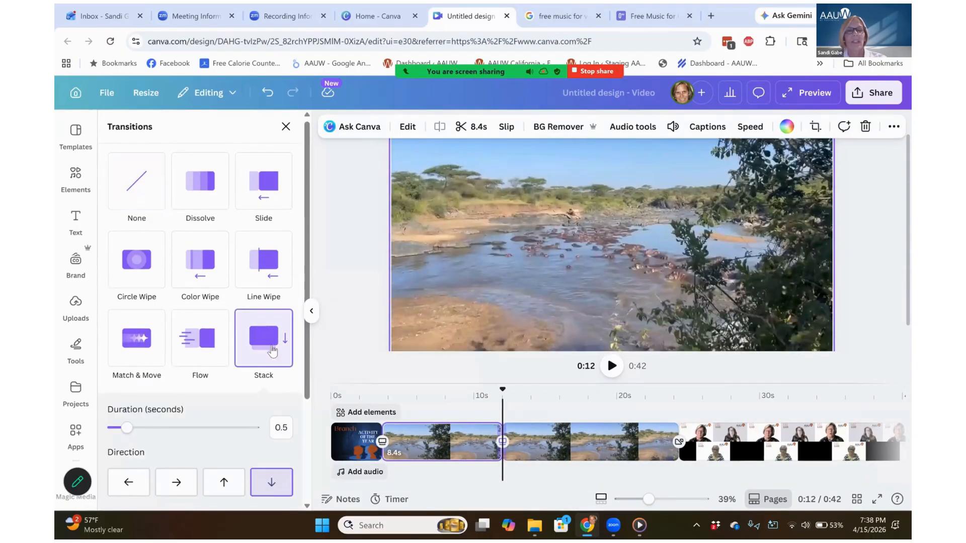
Play the Stack transition between the two parts of the river clip
{"action": "left_click", "coordinate": [459, 400]}
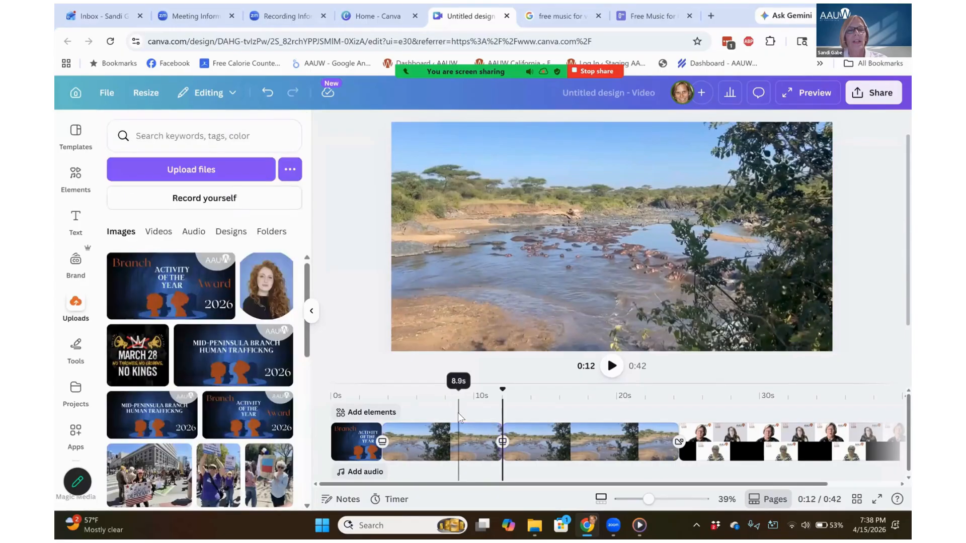
{"action": "left_click", "coordinate": [612, 367]}
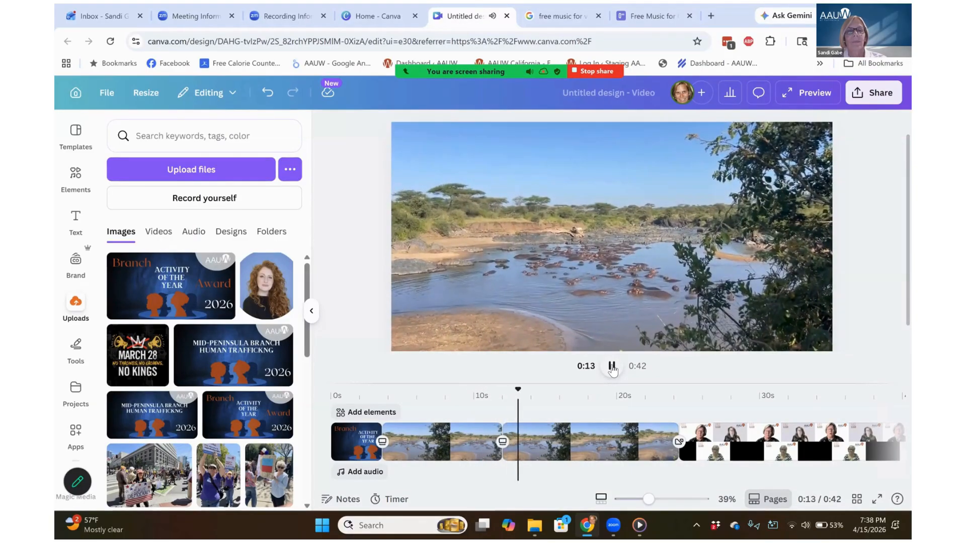
{"action": "left_click", "coordinate": [612, 367]}
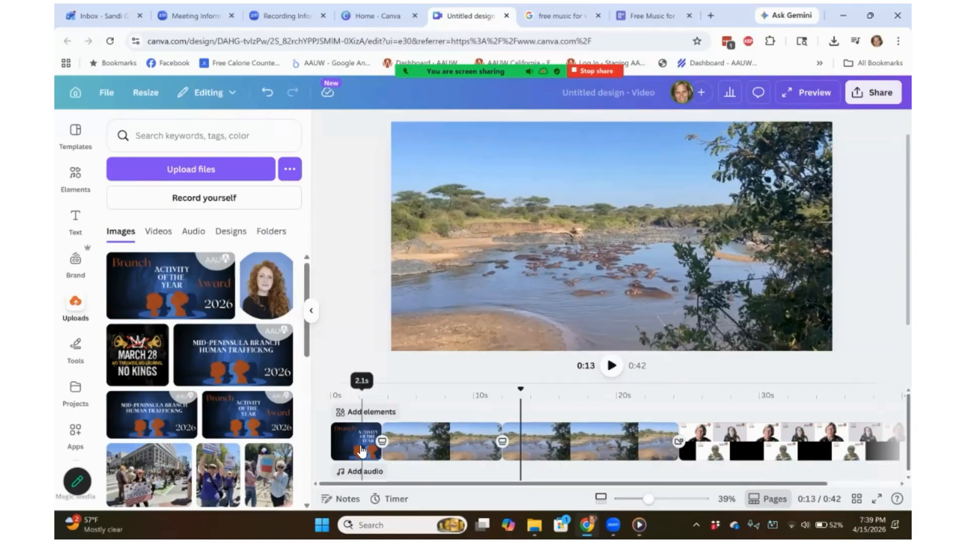
Replace the webinar segment at the end of the timeline with the Branch Activity of the Year title image
{"action": "left_click", "coordinate": [733, 453]}
{"action": "key", "text": "Delete"}
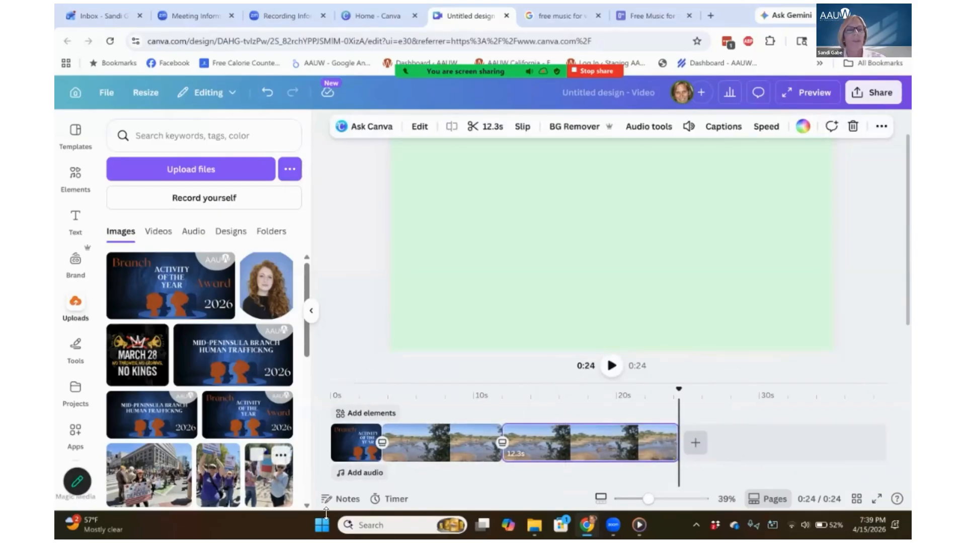
{"action": "left_click_drag", "start_coordinate": [191, 305], "coordinate": [703, 443]}
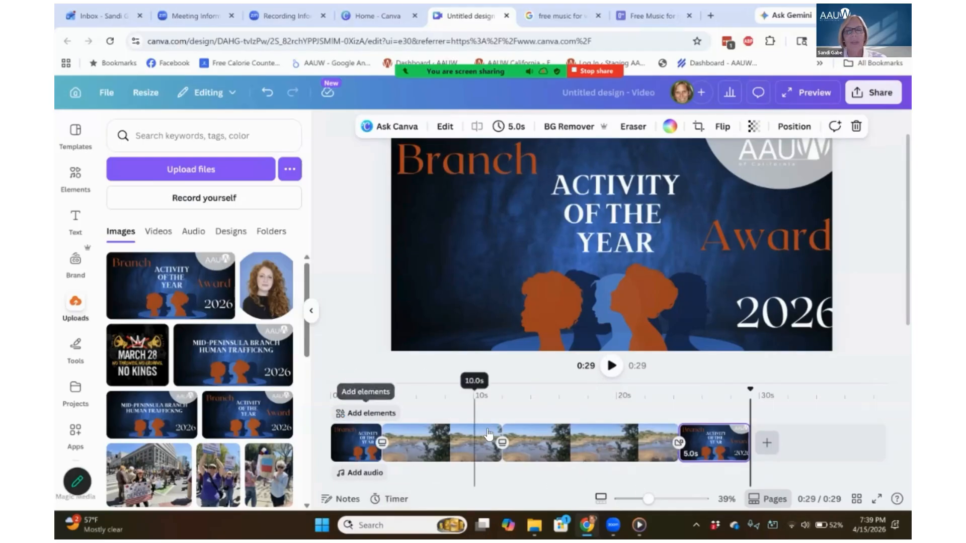
Change the transition before the closing title image to Circle Wipe and play the video from about 1 second
{"action": "left_click", "coordinate": [679, 443]}
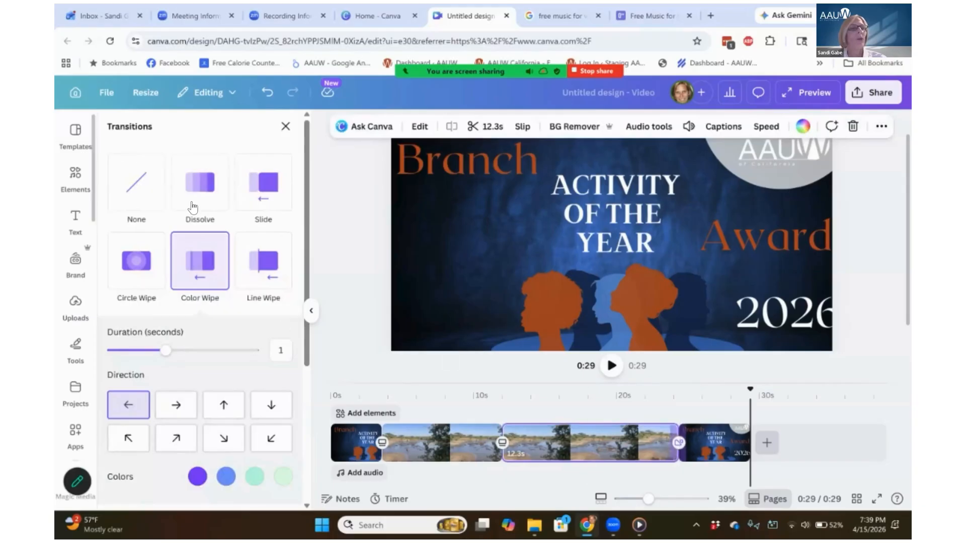
{"action": "left_click", "coordinate": [134, 267]}
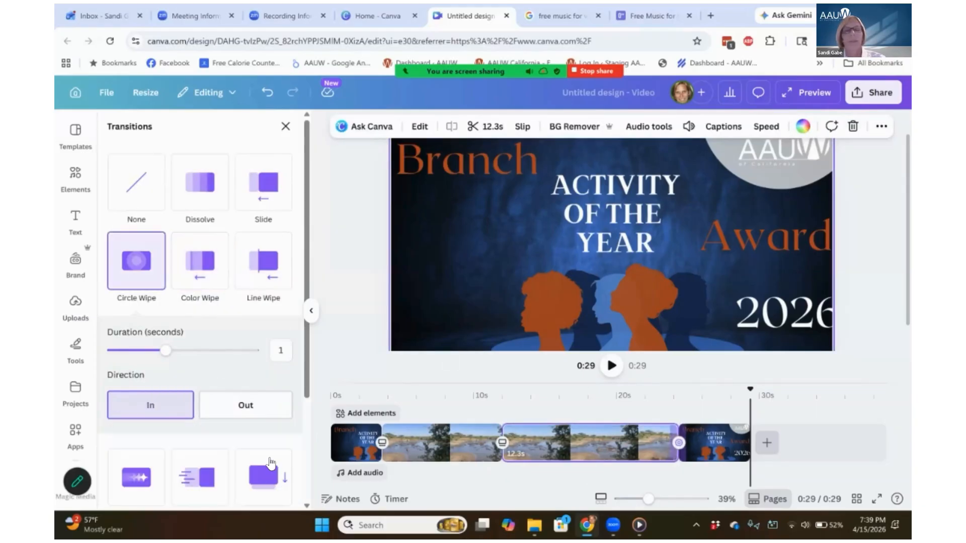
{"action": "left_click", "coordinate": [356, 419]}
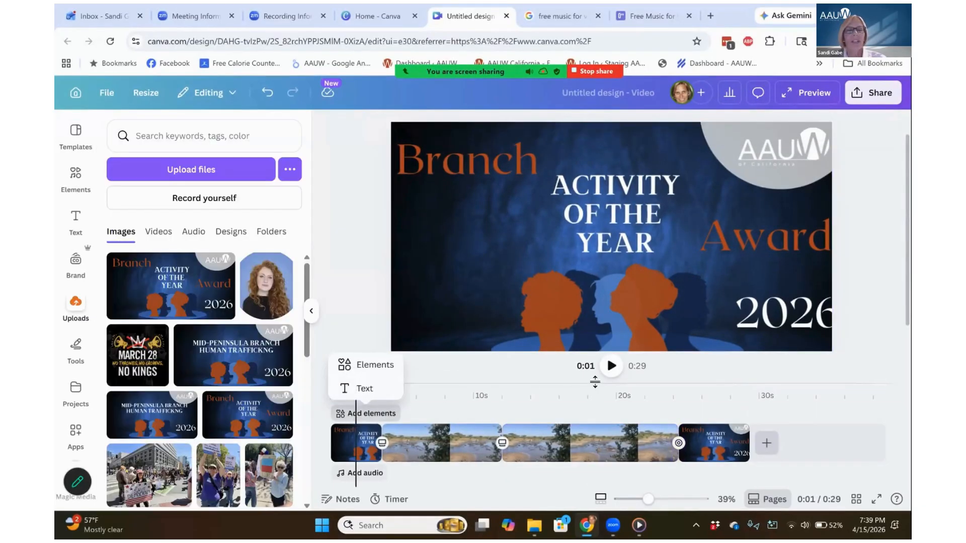
{"action": "left_click", "coordinate": [612, 368]}
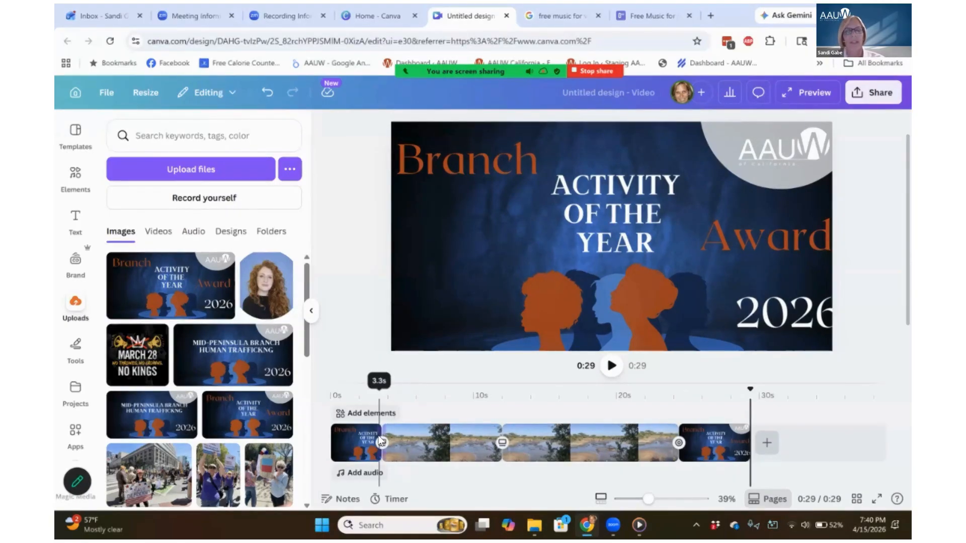
Lengthen the closing Activity of the Year title image to 5.1 seconds
{"action": "left_click", "coordinate": [356, 442]}
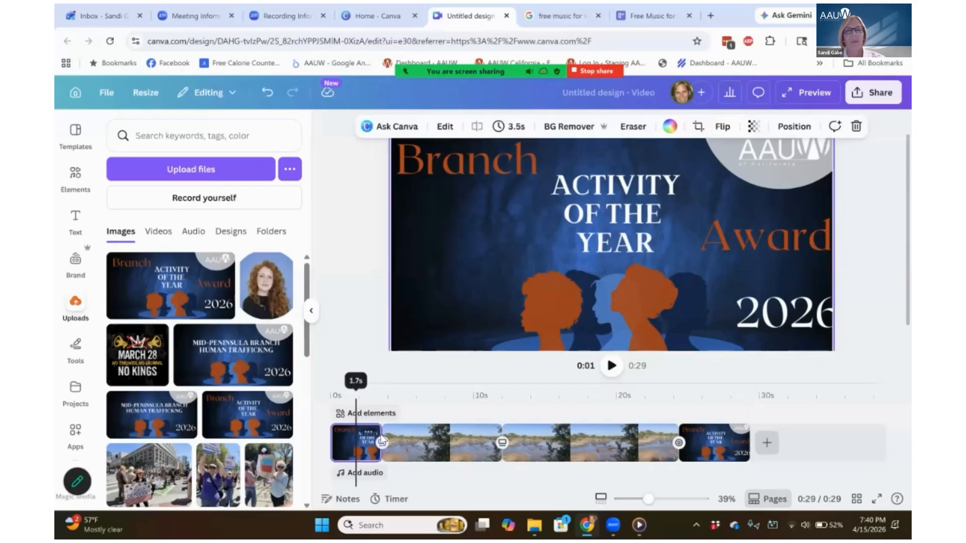
{"action": "left_click", "coordinate": [714, 443]}
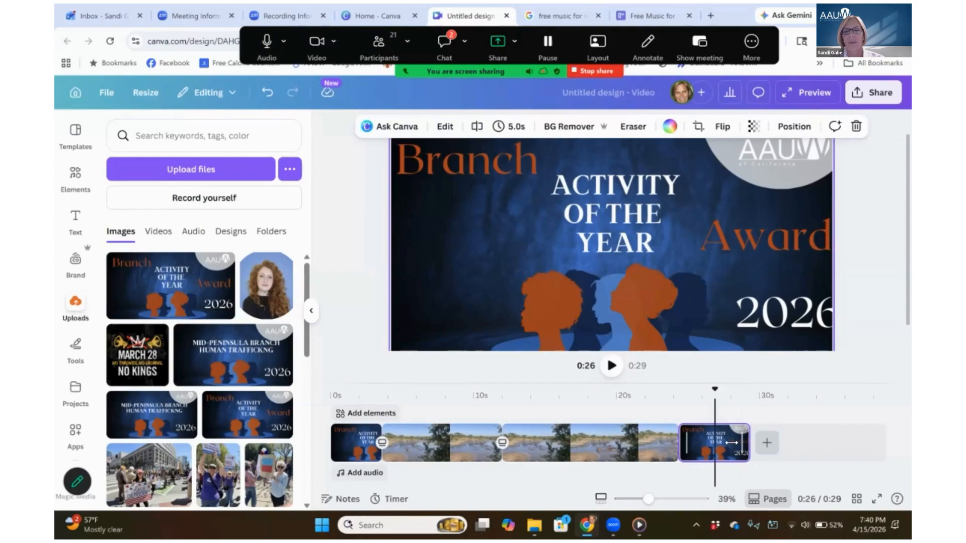
{"action": "mouse_move", "coordinate": [732, 442]}
{"action": "left_mouse_down"}
{"action": "mouse_move", "coordinate": [724, 443]}
{"action": "mouse_move", "coordinate": [744, 441]}
{"action": "left_mouse_up"}
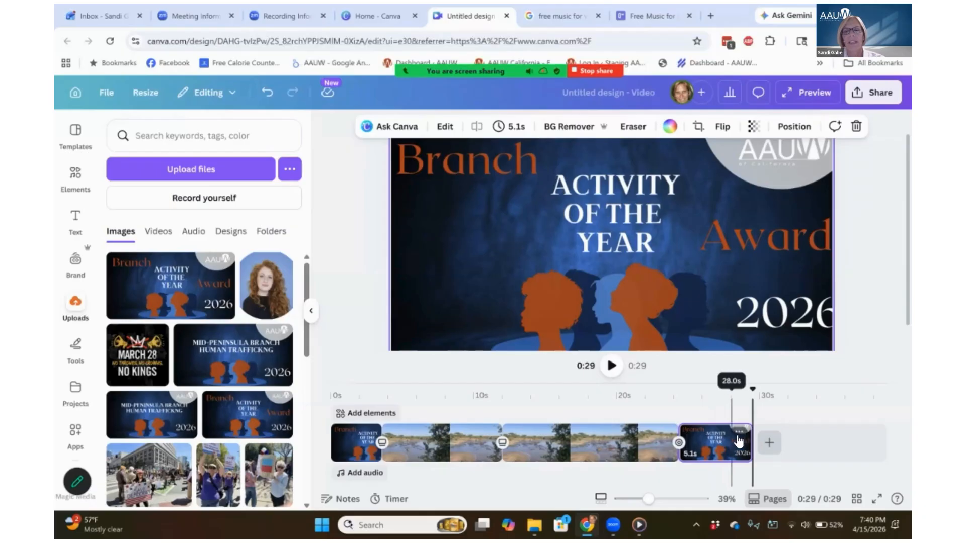
{"action": "left_click", "coordinate": [739, 434]}
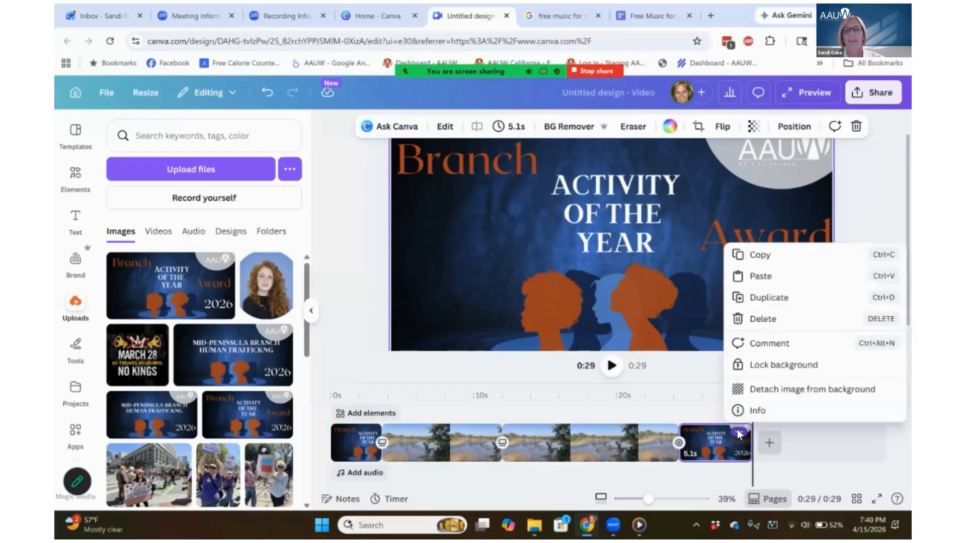
{"action": "left_click", "coordinate": [714, 453]}
{"action": "left_click", "coordinate": [738, 456]}
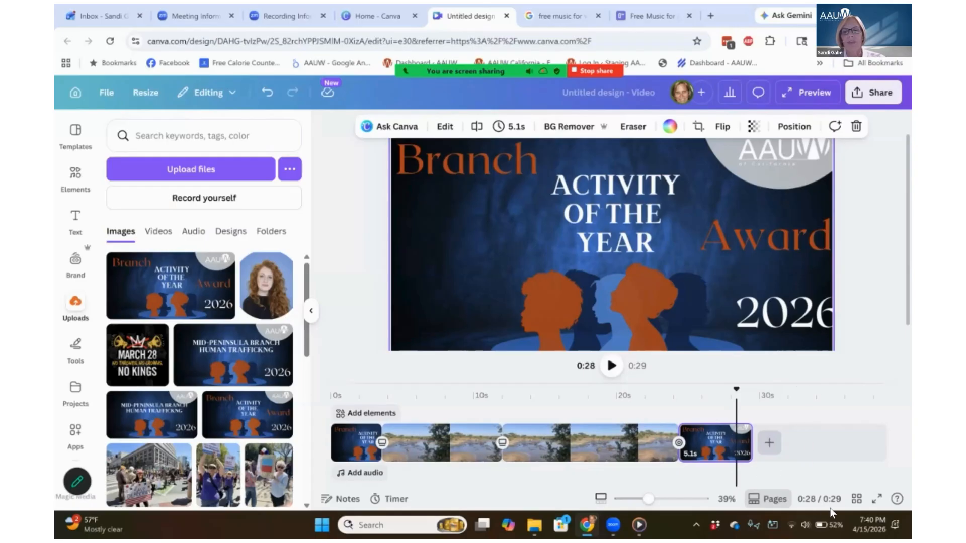
{"action": "left_click", "coordinate": [747, 415]}
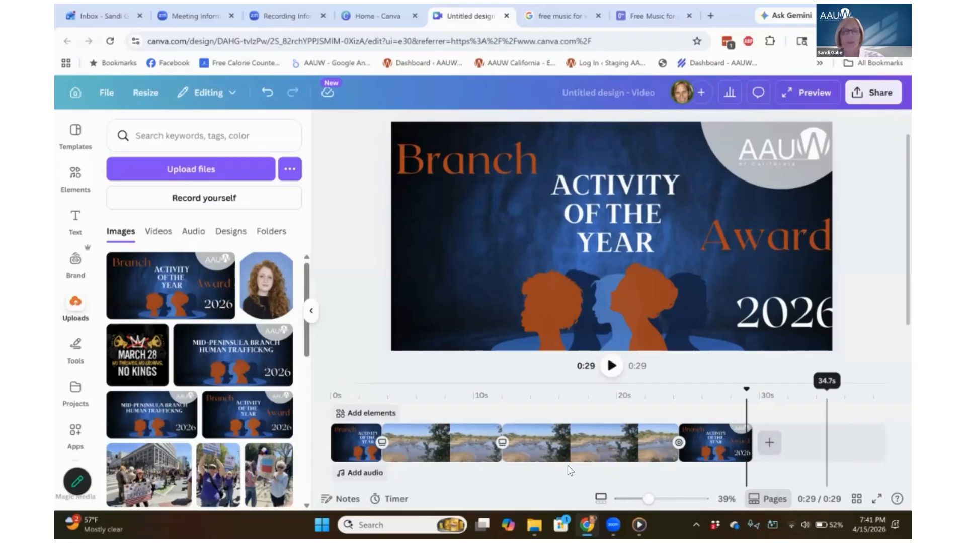
Preview the Money Play track from the Epic music category and add it at the start of the timeline
{"action": "left_click", "coordinate": [369, 473]}
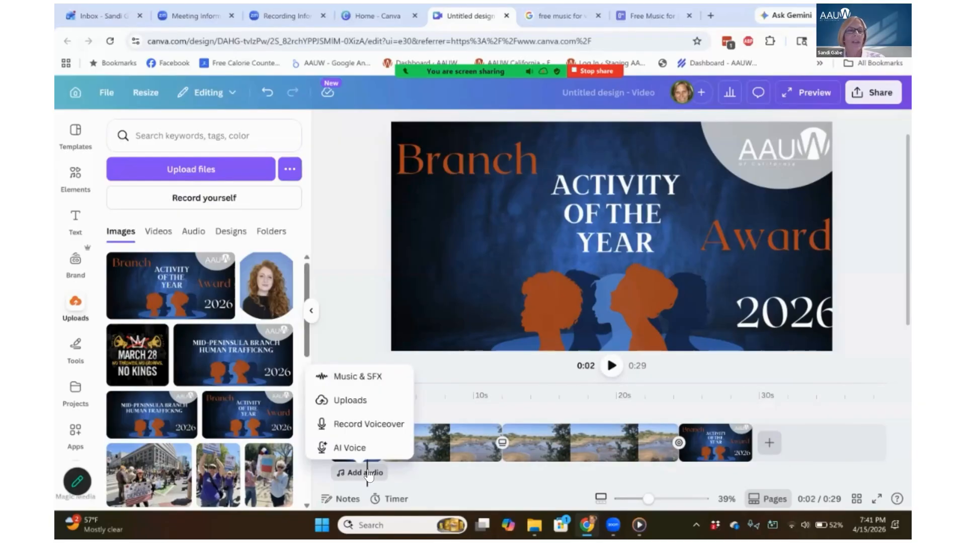
{"action": "left_click", "coordinate": [360, 378]}
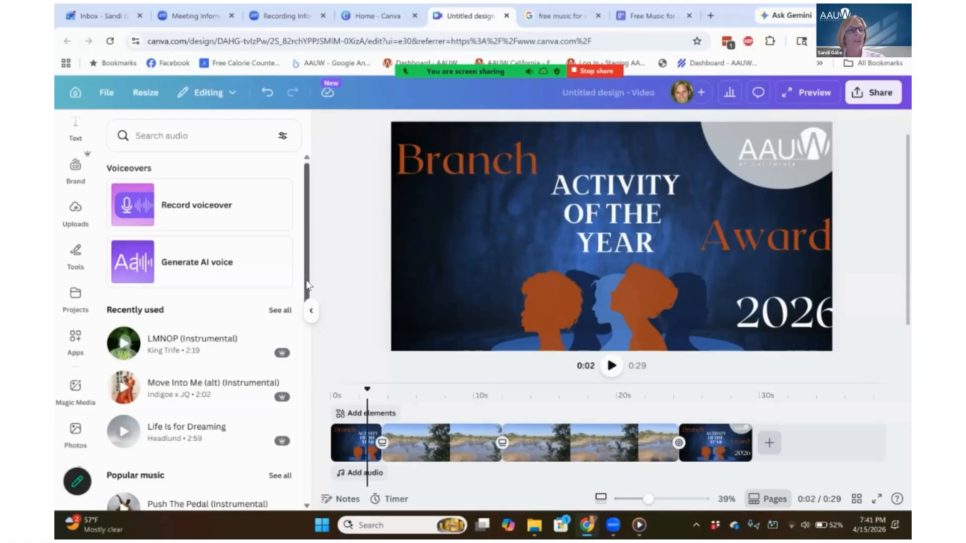
{"action": "left_click_drag", "start_coordinate": [309, 312], "coordinate": [319, 501]}
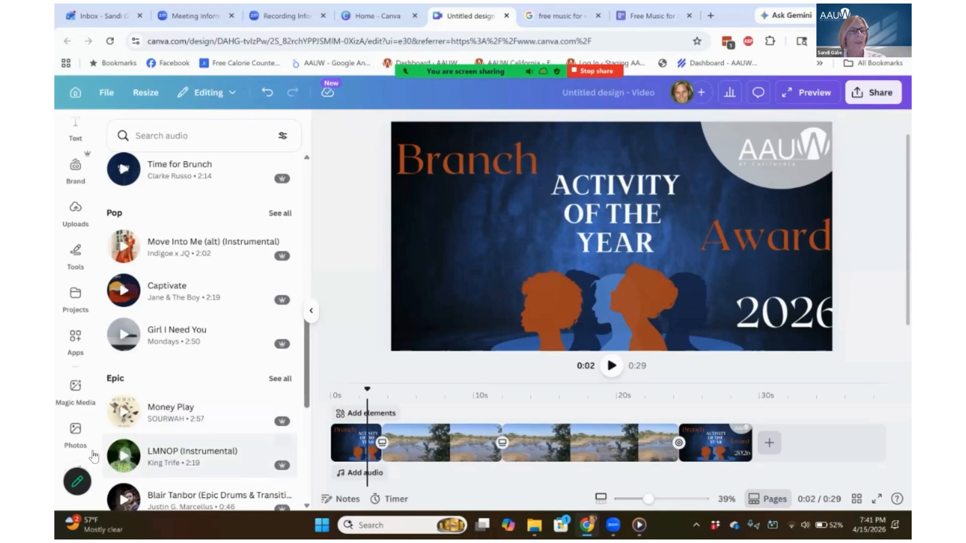
{"action": "left_click", "coordinate": [122, 417]}
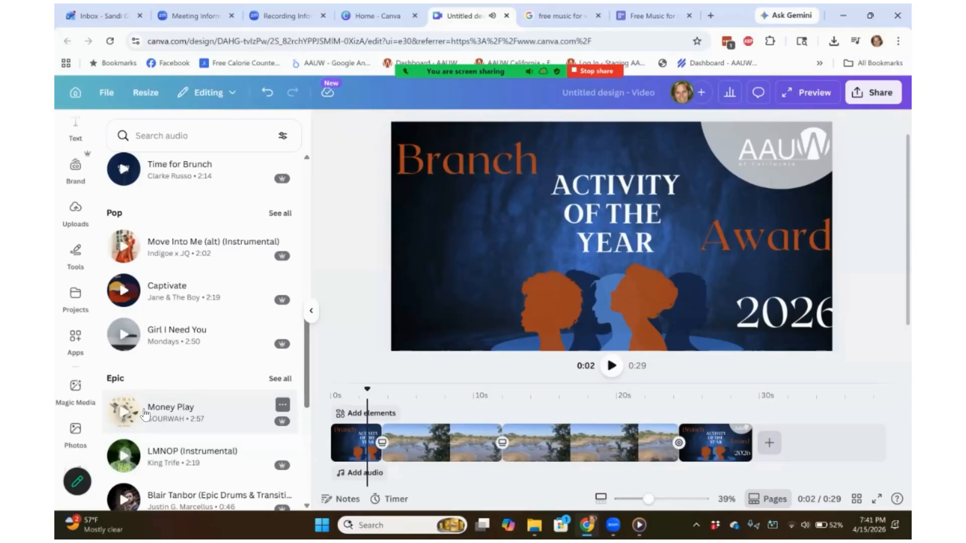
{"action": "left_click_drag", "start_coordinate": [145, 415], "coordinate": [330, 481]}
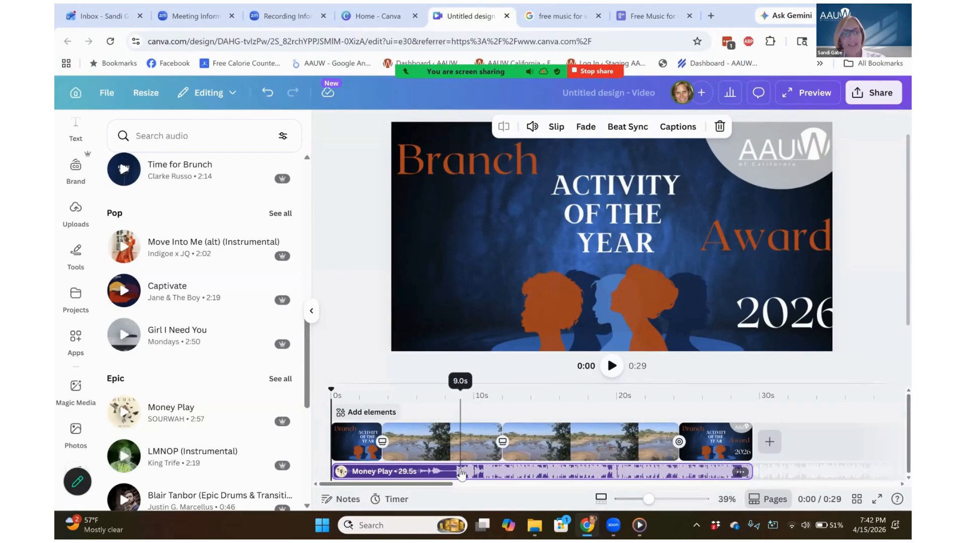
Set the Money Play track's volume to 38
{"action": "left_click", "coordinate": [461, 474]}
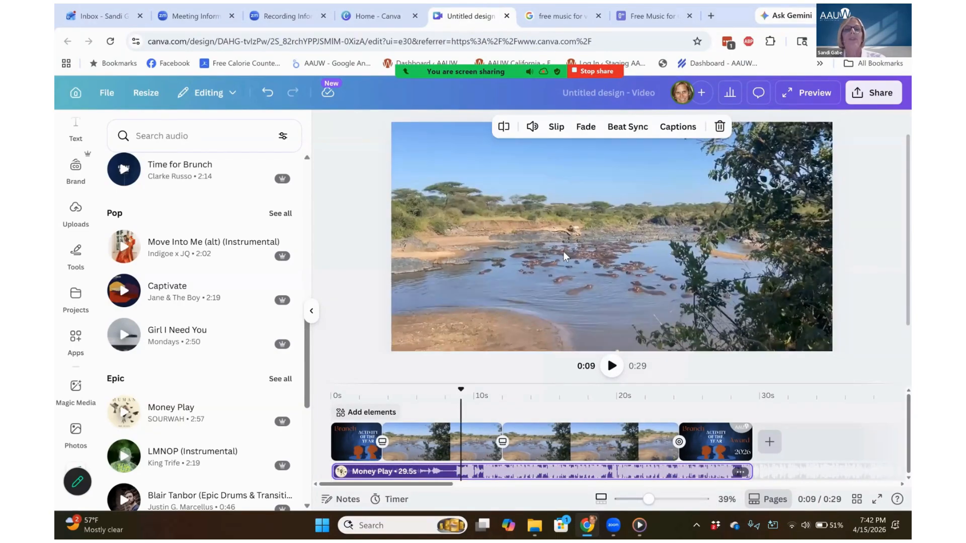
{"action": "left_click", "coordinate": [534, 127]}
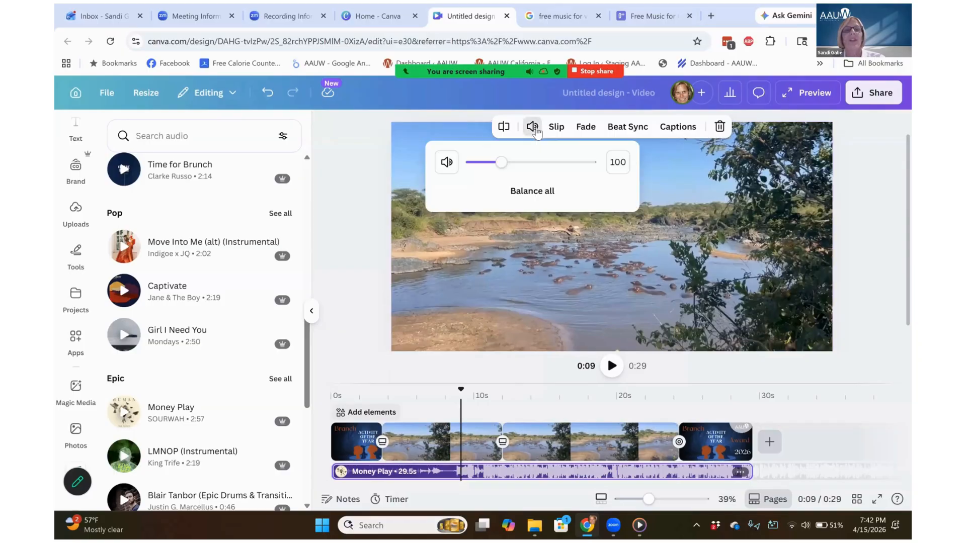
{"action": "left_click_drag", "start_coordinate": [502, 164], "coordinate": [482, 166]}
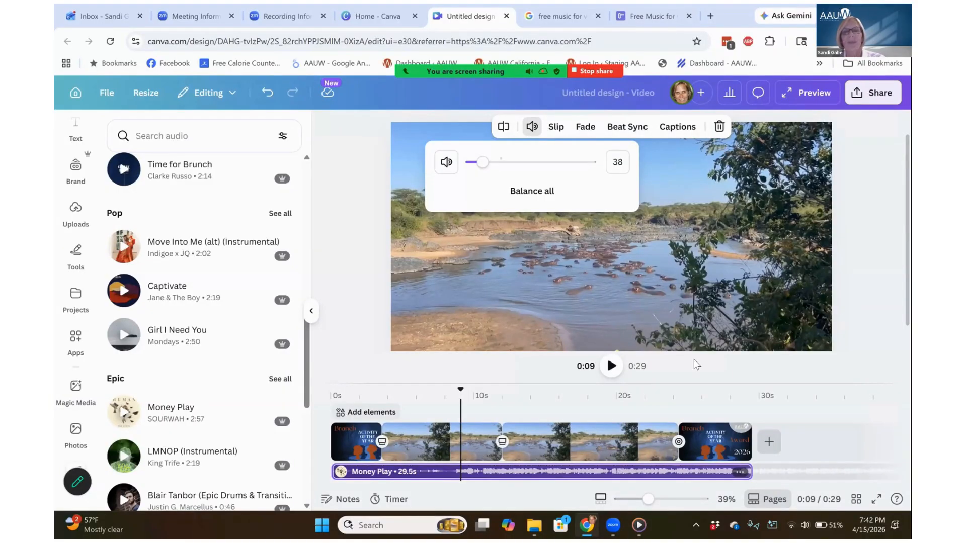
{"action": "left_click", "coordinate": [864, 361]}
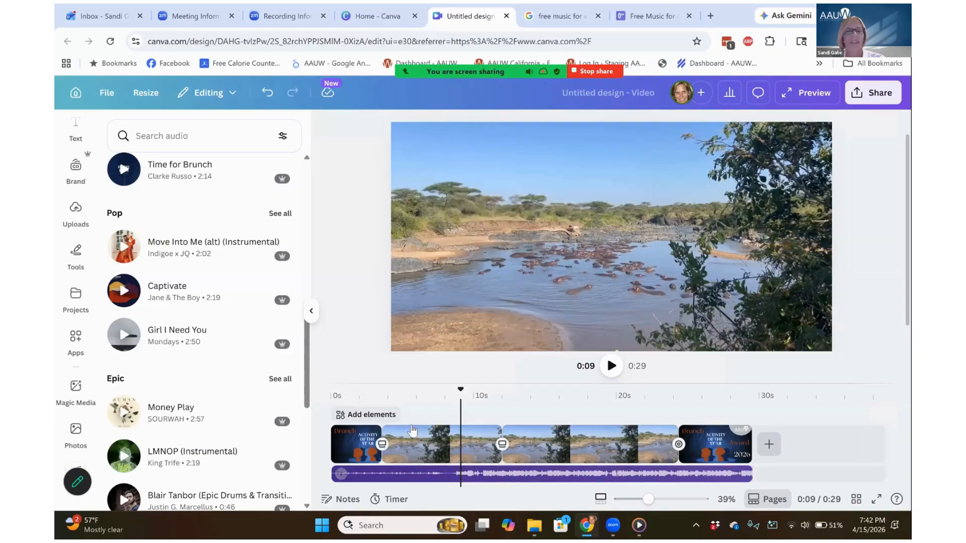
Play the video with its background music from about 0.6 seconds into the timeline, and pause it midway
{"action": "left_click", "coordinate": [340, 393]}
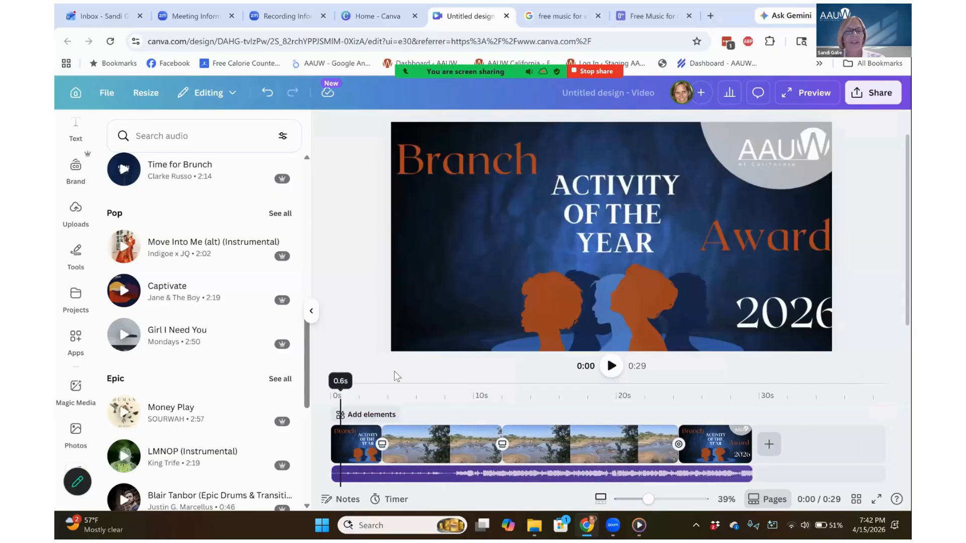
{"action": "left_click", "coordinate": [610, 367]}
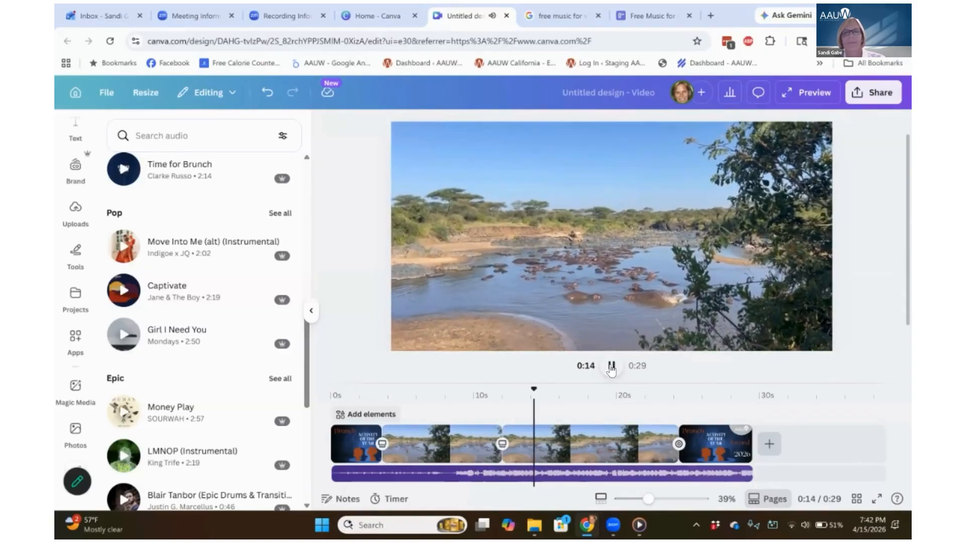
{"action": "left_click", "coordinate": [611, 367]}
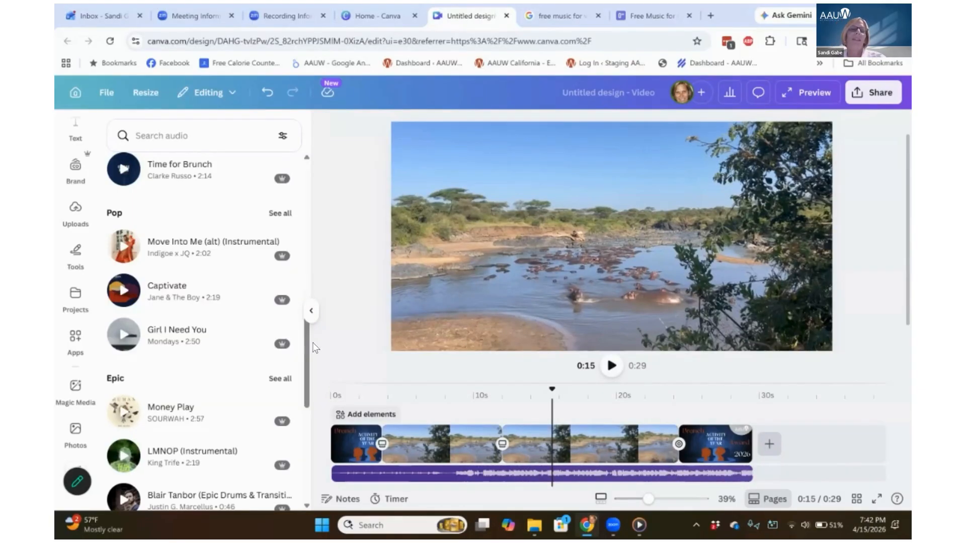
Browse the other music categories in the audio library, and switch to the Google results for free music for video editing
{"action": "scroll", "coordinate": [306, 353], "scroll_direction": "down", "scroll_amount": 5}
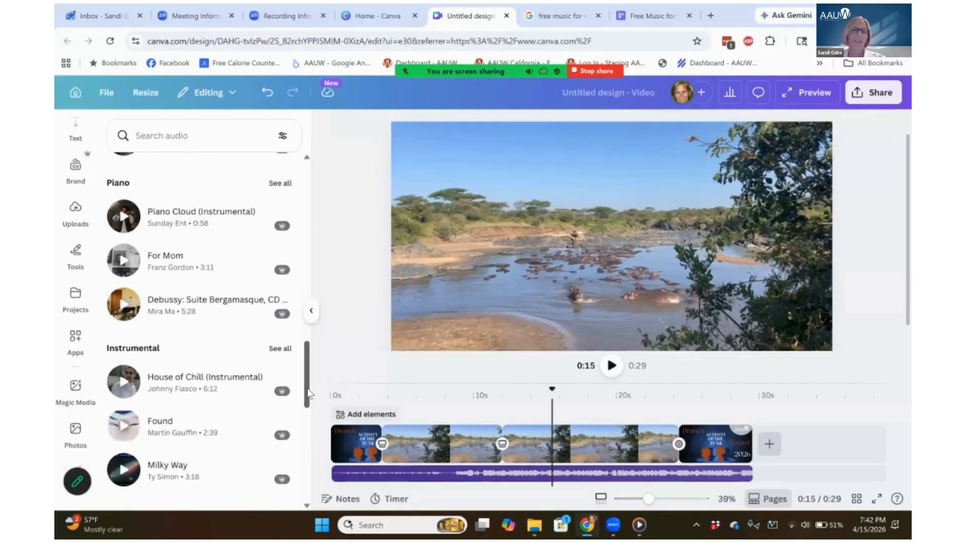
{"action": "scroll", "coordinate": [308, 279], "scroll_direction": "up", "scroll_amount": 15}
{"action": "scroll", "coordinate": [304, 282], "scroll_direction": "down", "scroll_amount": 10}
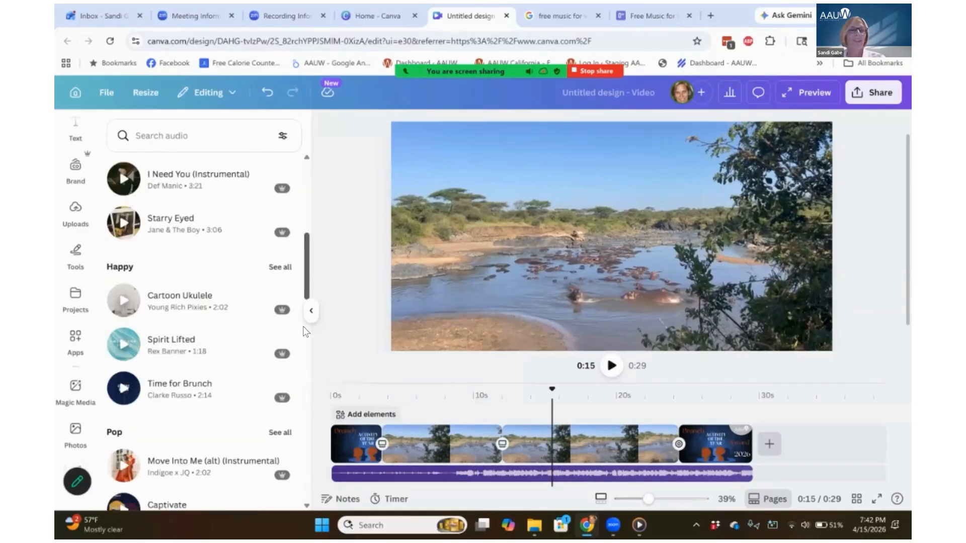
{"action": "scroll", "coordinate": [307, 402], "scroll_direction": "down", "scroll_amount": 10}
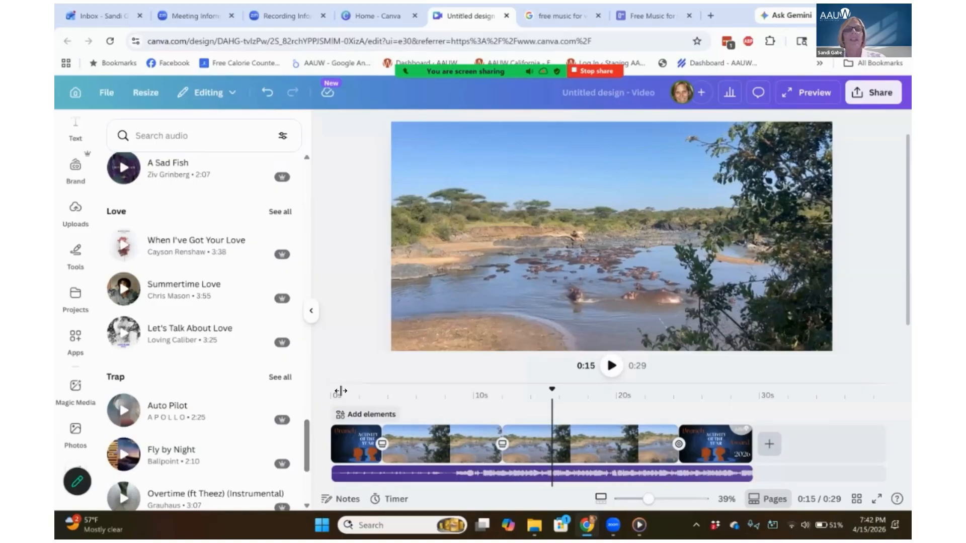
{"action": "left_click", "coordinate": [550, 16]}
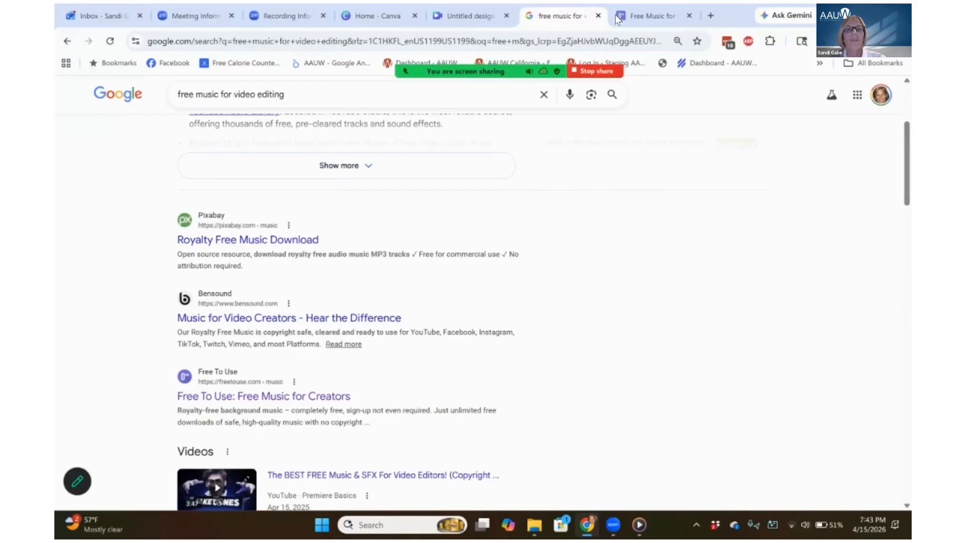
Switch between the Google results and the Free To Use site, open its tropical music category and preview the Vacation track
{"action": "left_click", "coordinate": [639, 19]}
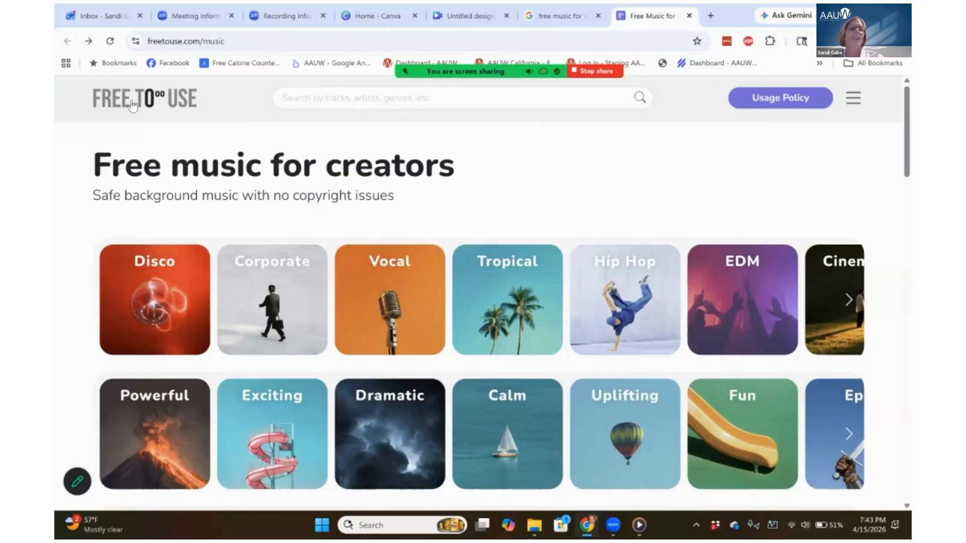
{"action": "left_click", "coordinate": [565, 11]}
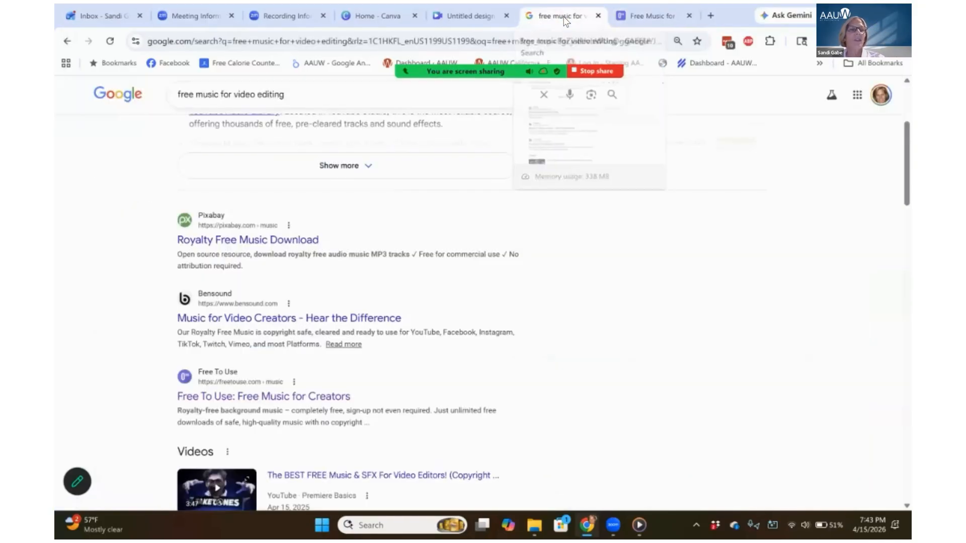
{"action": "scroll", "coordinate": [281, 319], "scroll_direction": "down", "scroll_amount": 1}
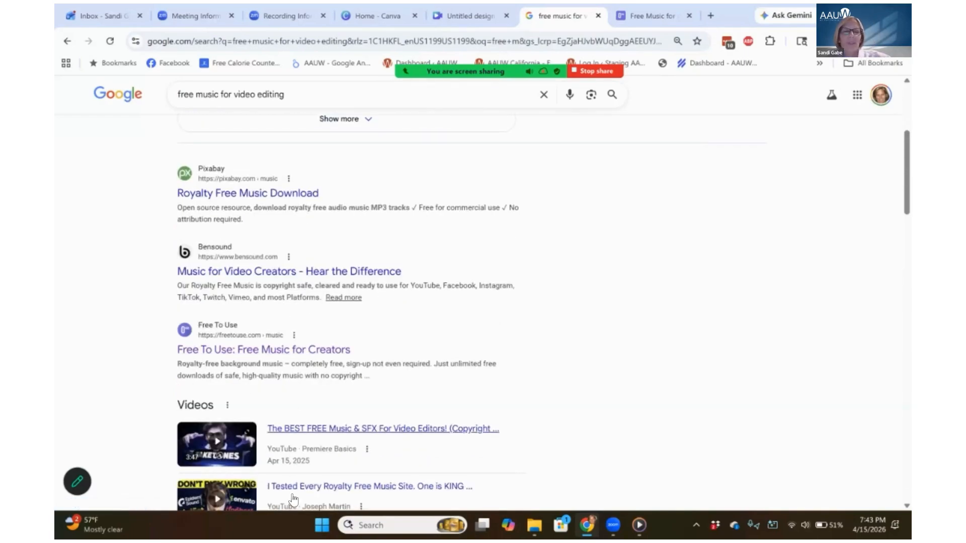
{"action": "left_click", "coordinate": [630, 15]}
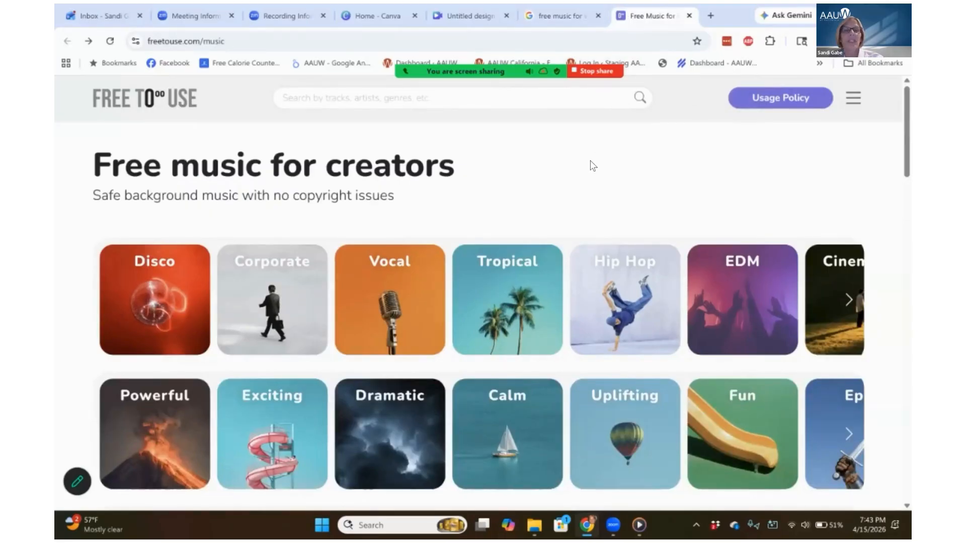
{"action": "left_click", "coordinate": [512, 278]}
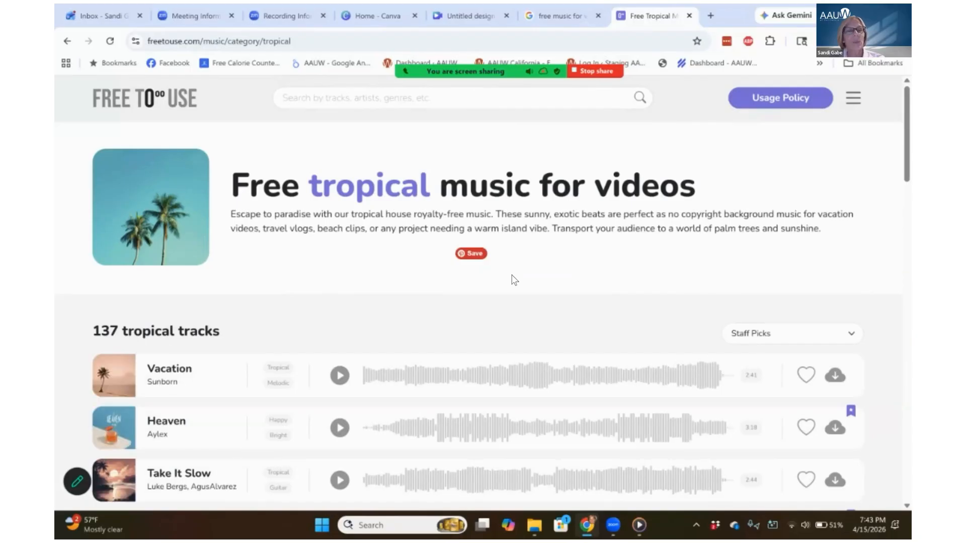
{"action": "left_click", "coordinate": [338, 377]}
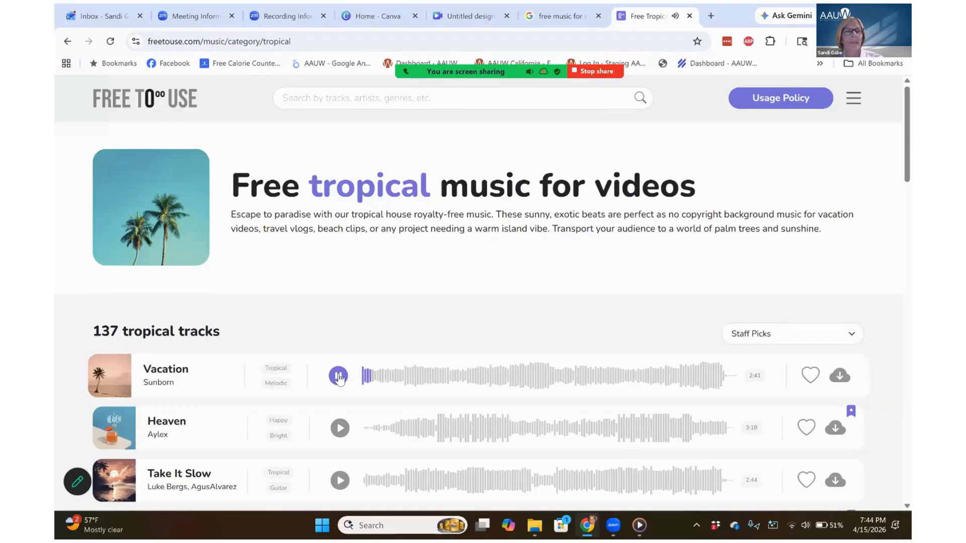
{"action": "left_click", "coordinate": [339, 377]}
Download the Vacation track from Free To Use with the free download option
{"action": "left_click", "coordinate": [838, 378]}
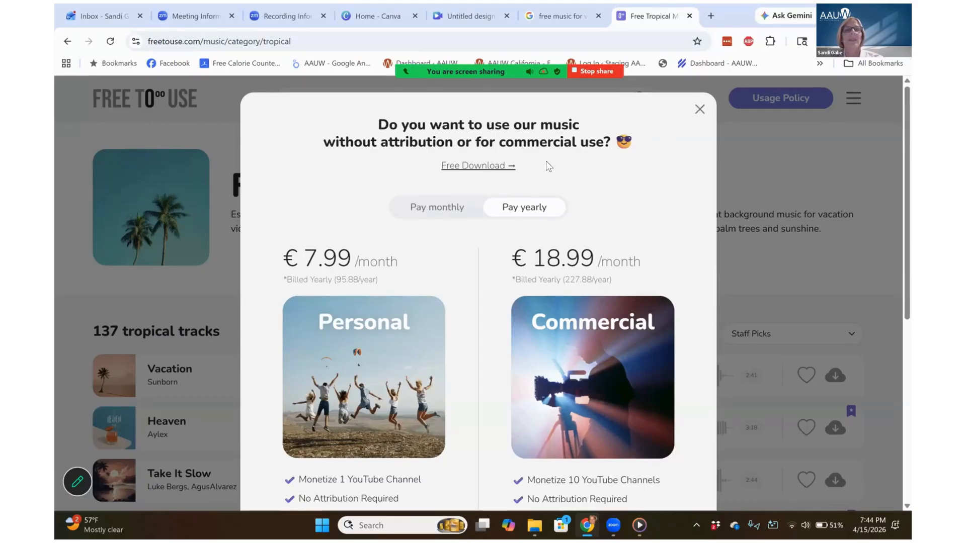
{"action": "left_click", "coordinate": [496, 168]}
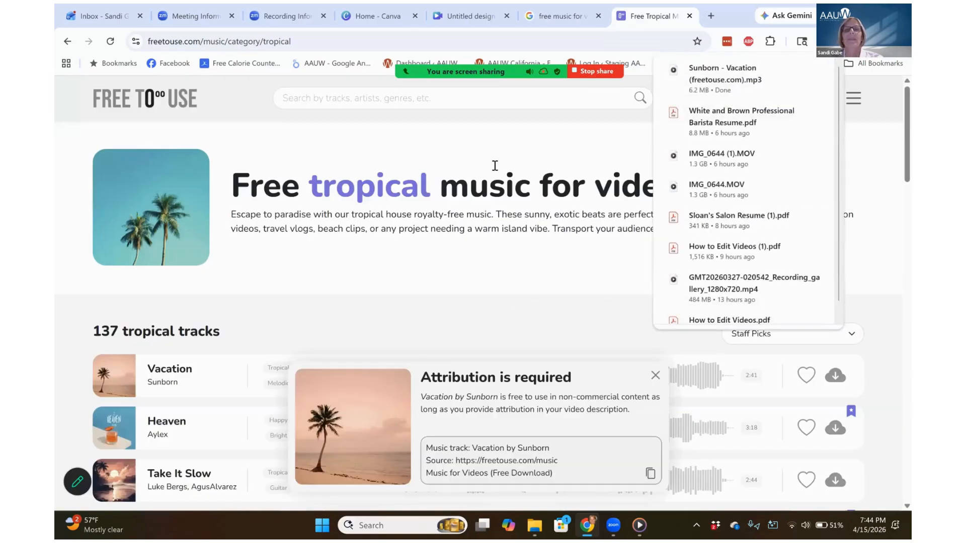
{"action": "mouse_move", "coordinate": [744, 93]}
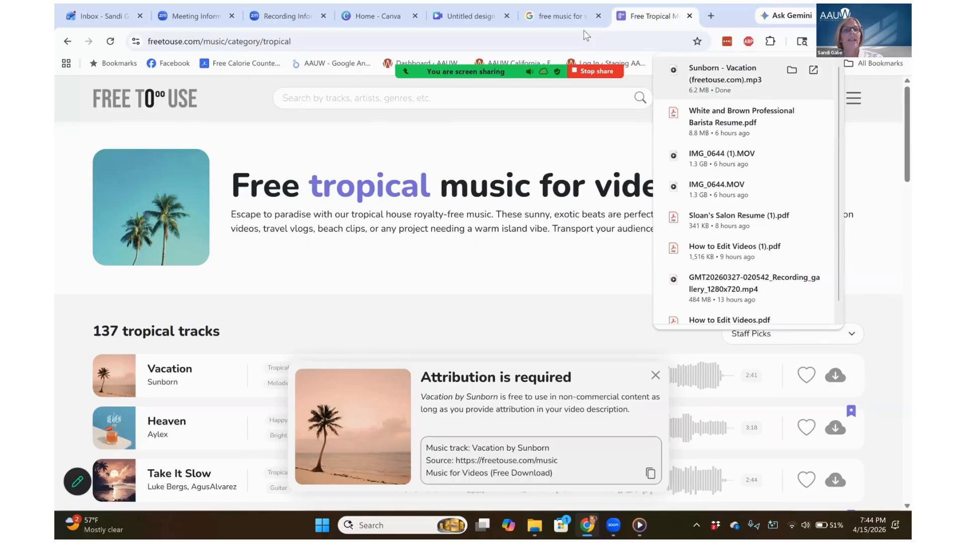
Switch to the Canva video design and upload Sunborn - Vacation (freetouse.com).mp3 from the Downloads folder
{"action": "left_click", "coordinate": [455, 17]}
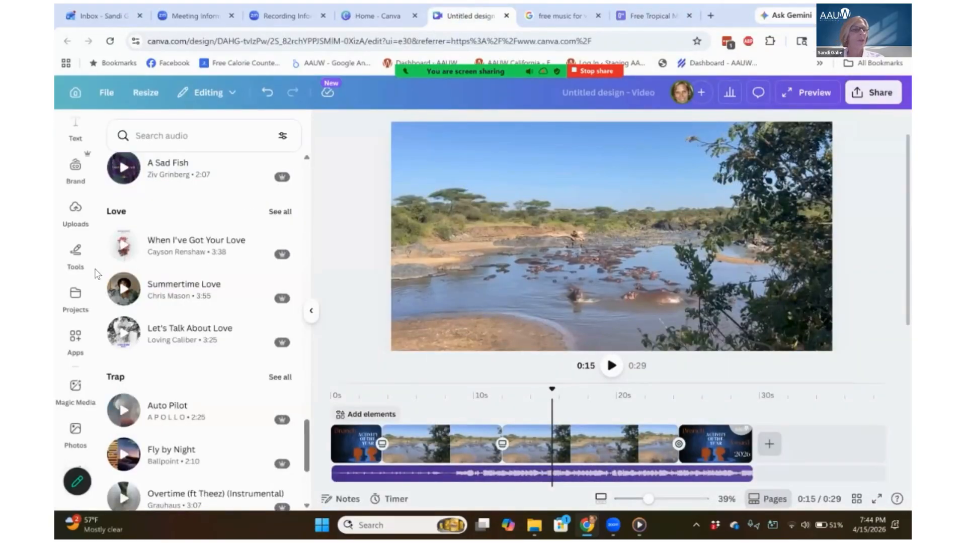
{"action": "left_click", "coordinate": [76, 223]}
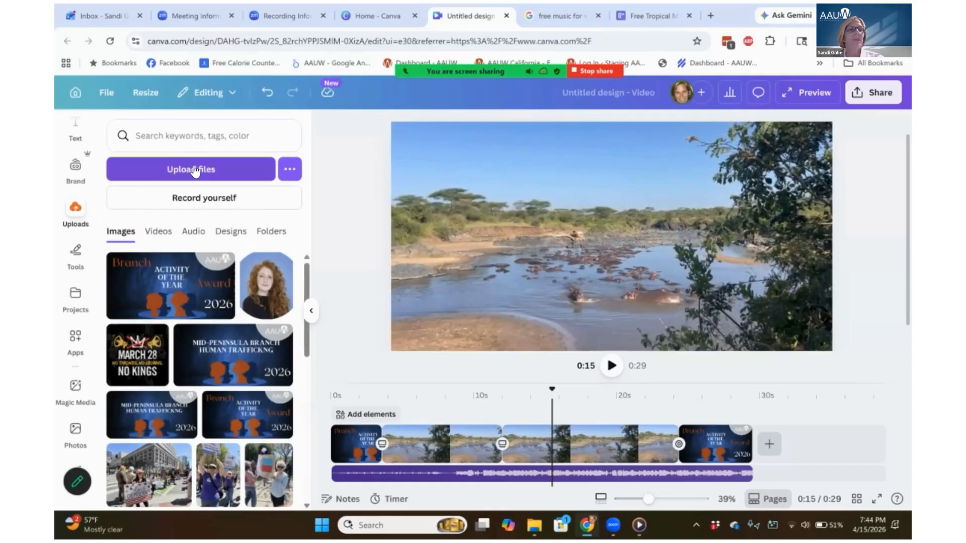
{"action": "left_click", "coordinate": [195, 170]}
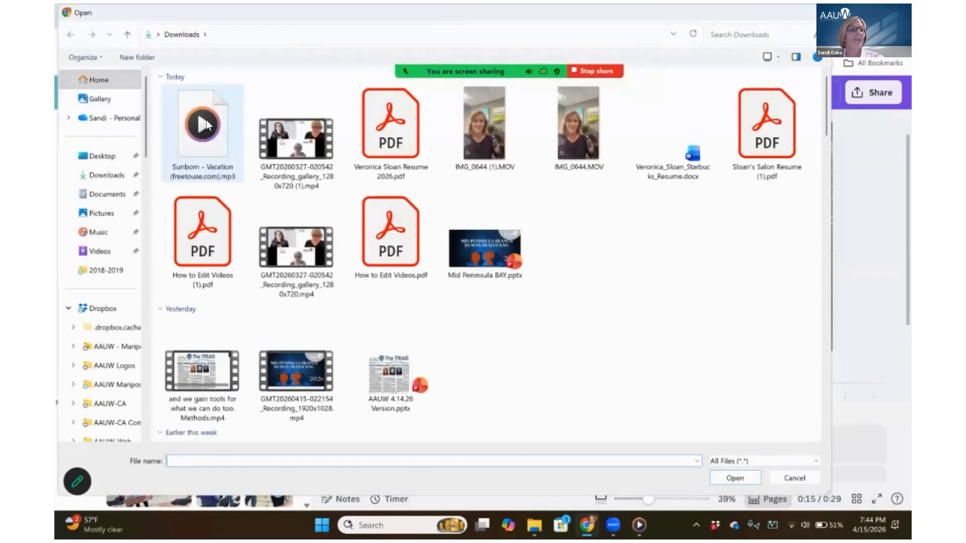
{"action": "left_click", "coordinate": [206, 120]}
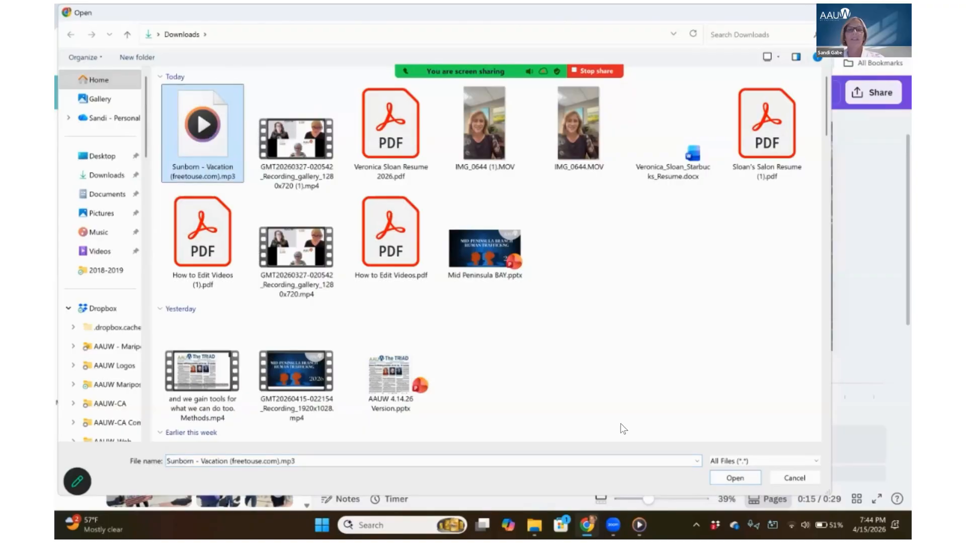
{"action": "left_click", "coordinate": [735, 478]}
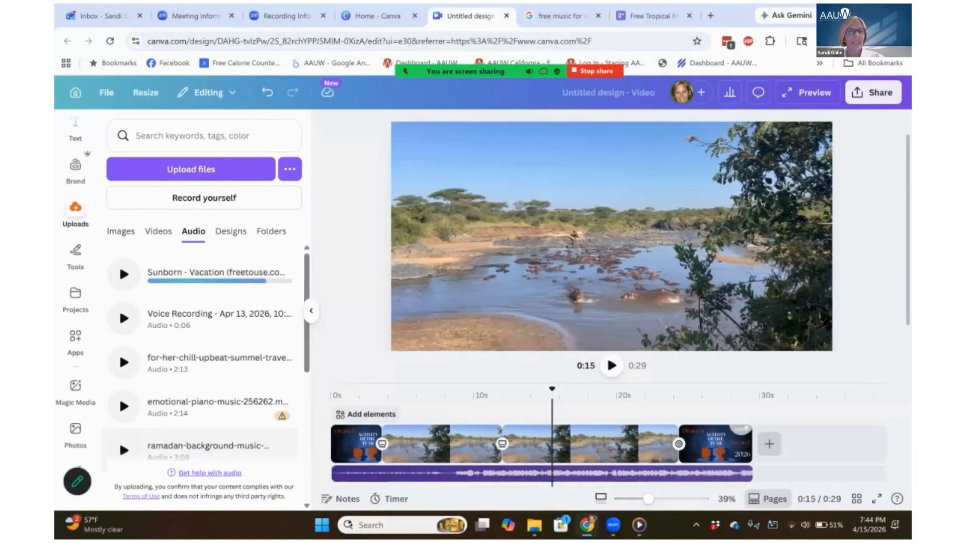
Delete the Money Play track and place the uploaded Vacation track at the start of the timeline
{"action": "left_click", "coordinate": [379, 476]}
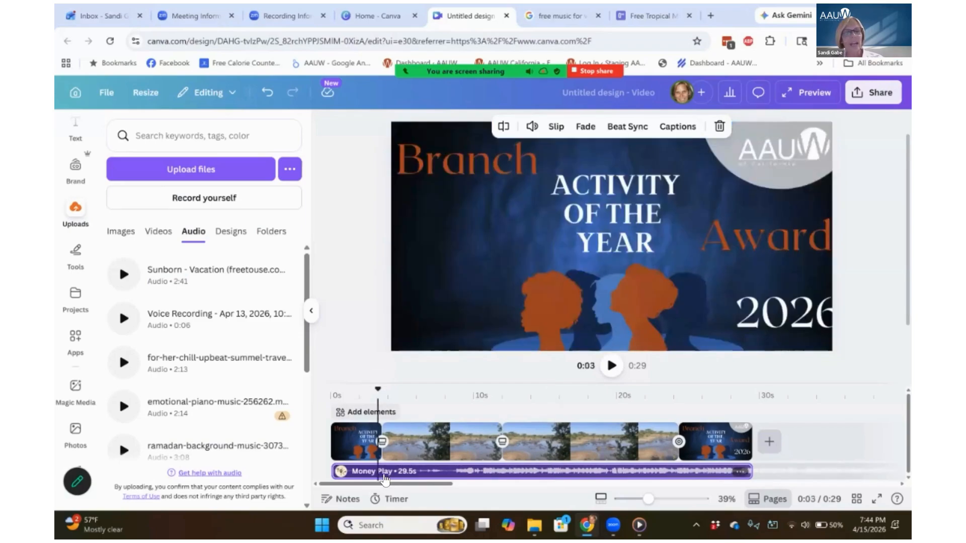
{"action": "key", "text": "space"}
{"action": "key", "text": "Delete"}
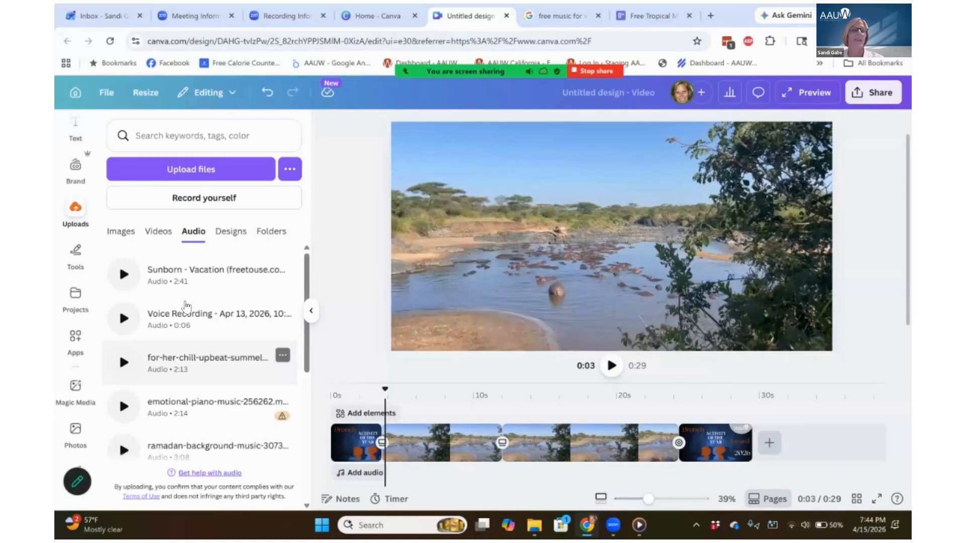
{"action": "left_click_drag", "start_coordinate": [180, 275], "coordinate": [332, 473]}
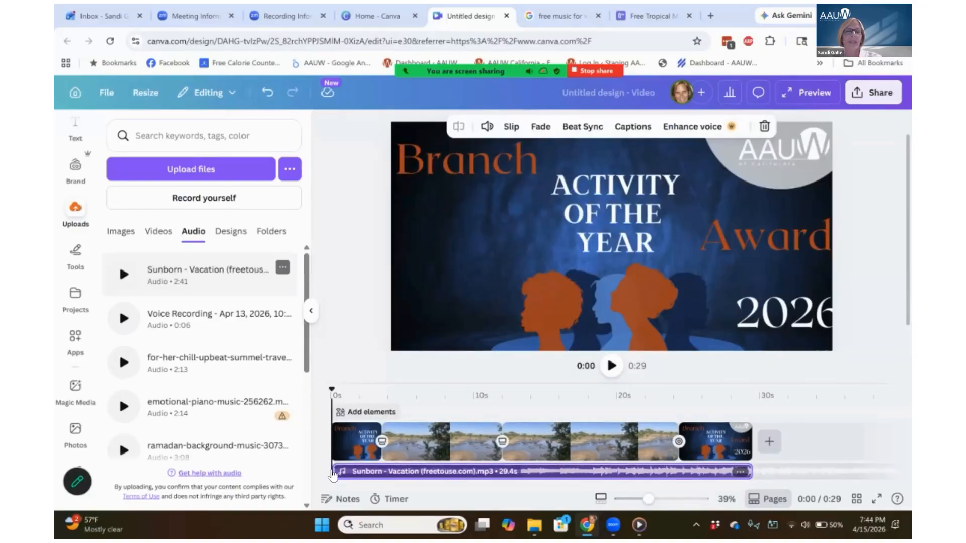
Play the beginning of the video with the Vacation track, and set the track's volume to 35
{"action": "left_click", "coordinate": [612, 367]}
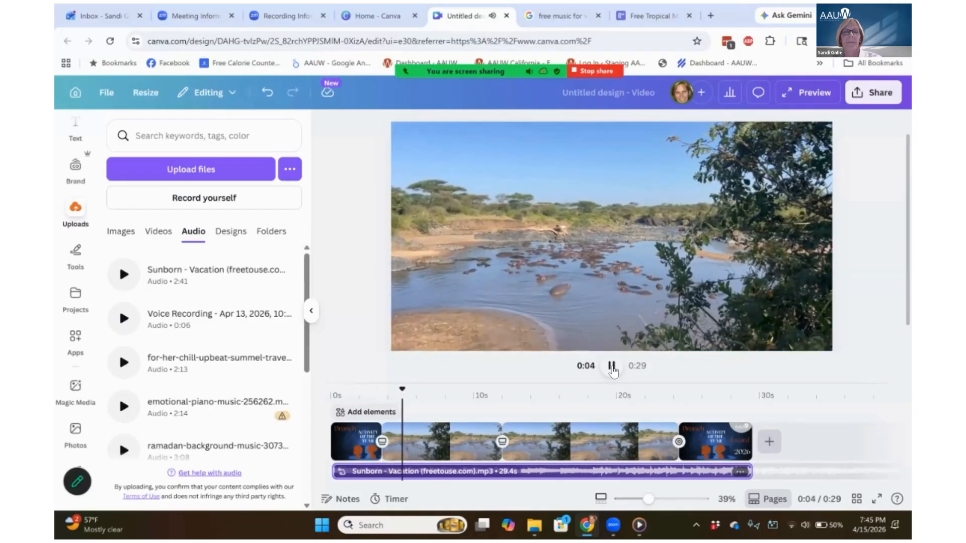
{"action": "left_click", "coordinate": [612, 366]}
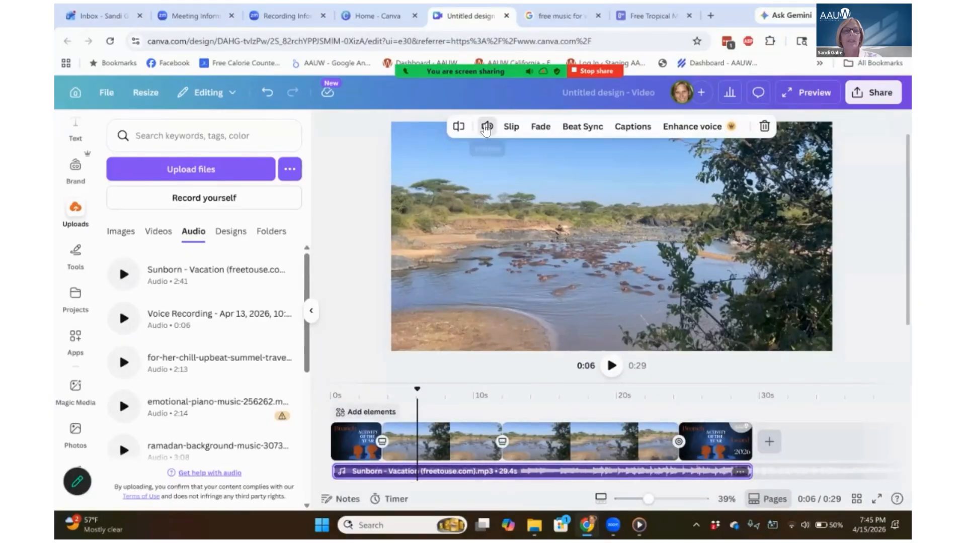
{"action": "left_click", "coordinate": [486, 127]}
{"action": "left_click_drag", "start_coordinate": [456, 162], "coordinate": [436, 162]}
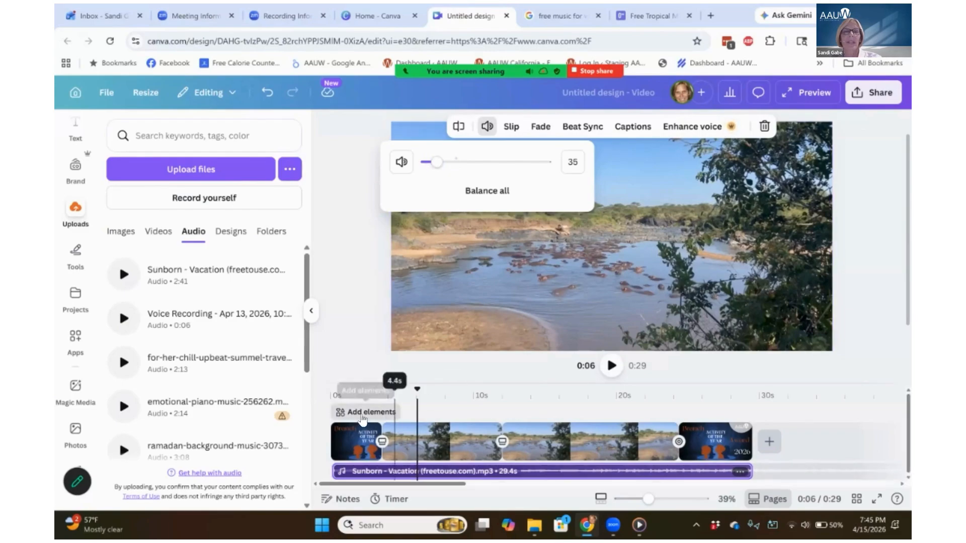
Play the video from about 2 seconds to check the music's volume, and pause it at about 9 seconds
{"action": "left_click", "coordinate": [359, 414]}
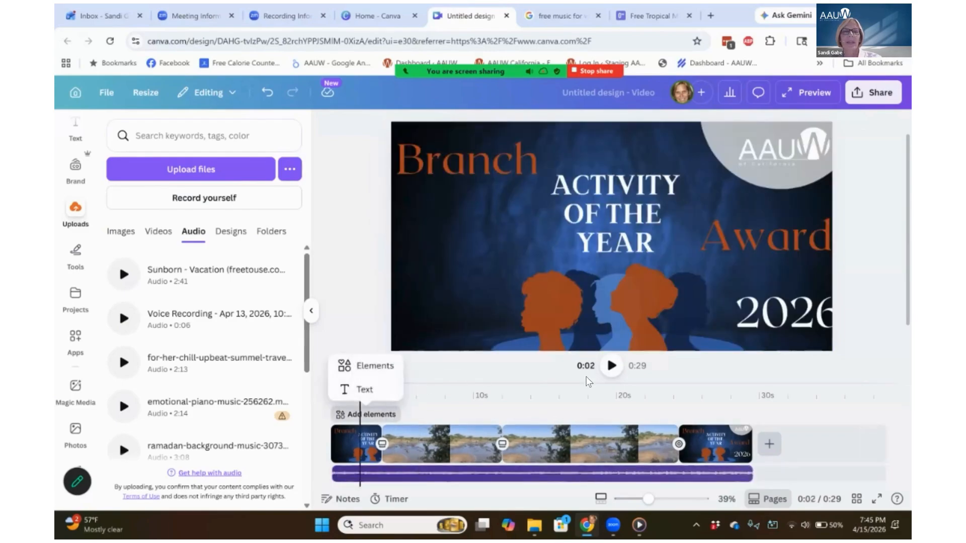
{"action": "left_click", "coordinate": [611, 369]}
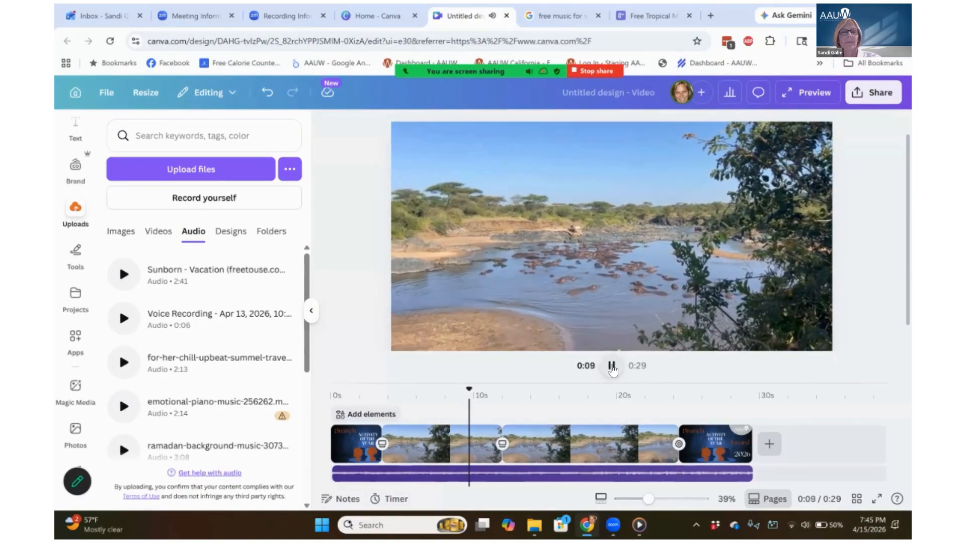
{"action": "left_click", "coordinate": [612, 366]}
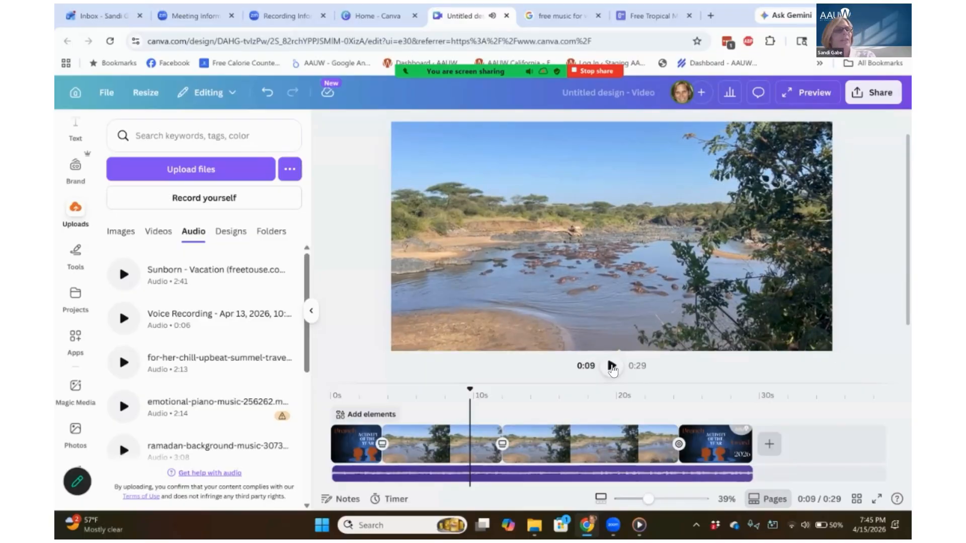
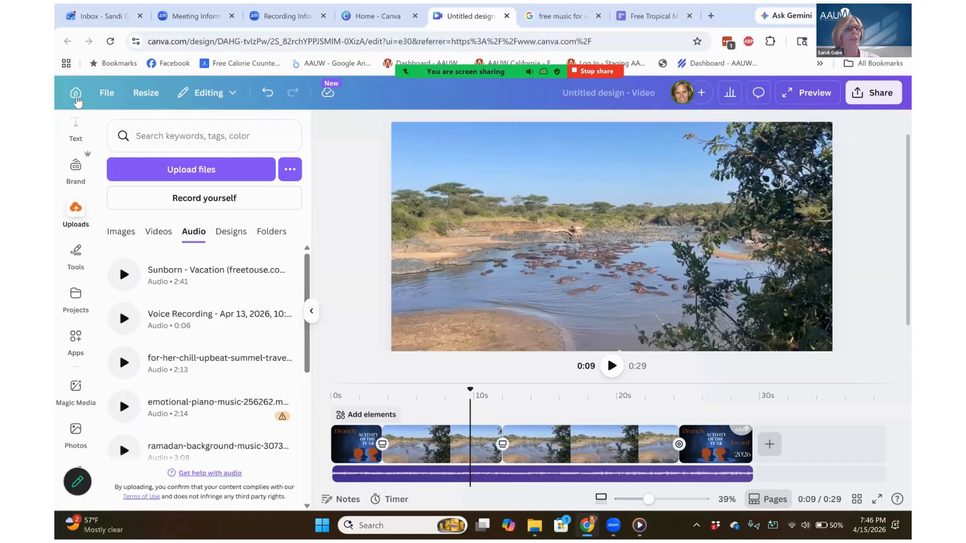
Go to the Canva home page, open Design School and show its Video editing topic
{"action": "left_click", "coordinate": [76, 95]}
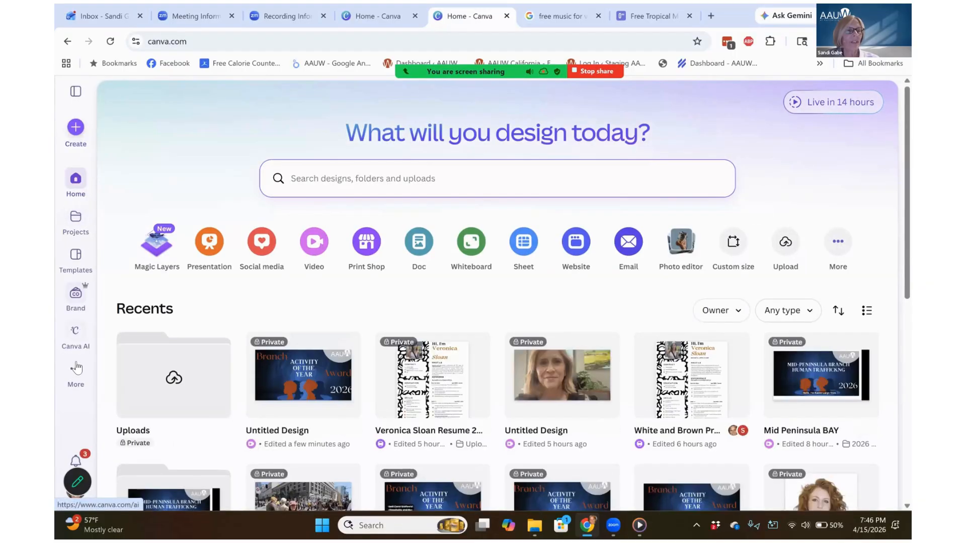
{"action": "left_click", "coordinate": [76, 373]}
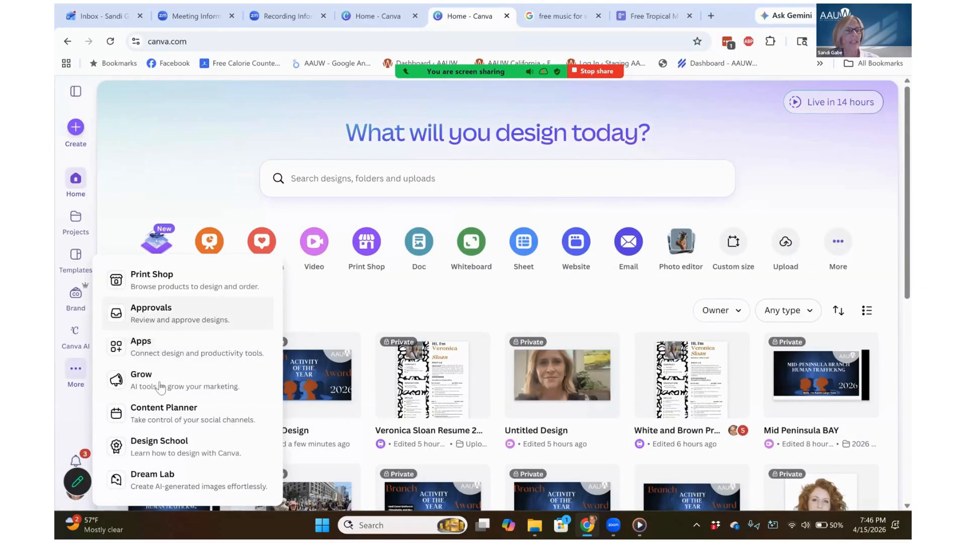
{"action": "left_click", "coordinate": [160, 443]}
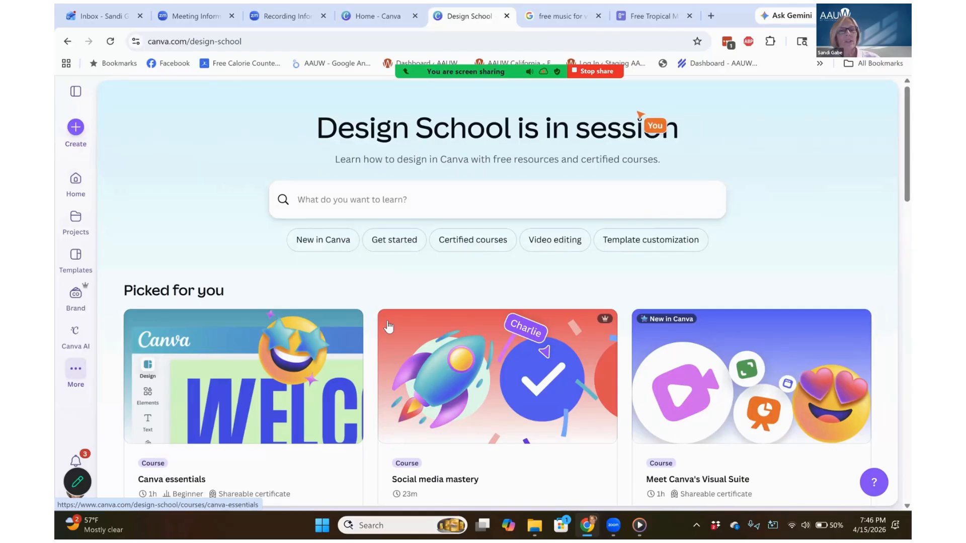
{"action": "left_click", "coordinate": [553, 242]}
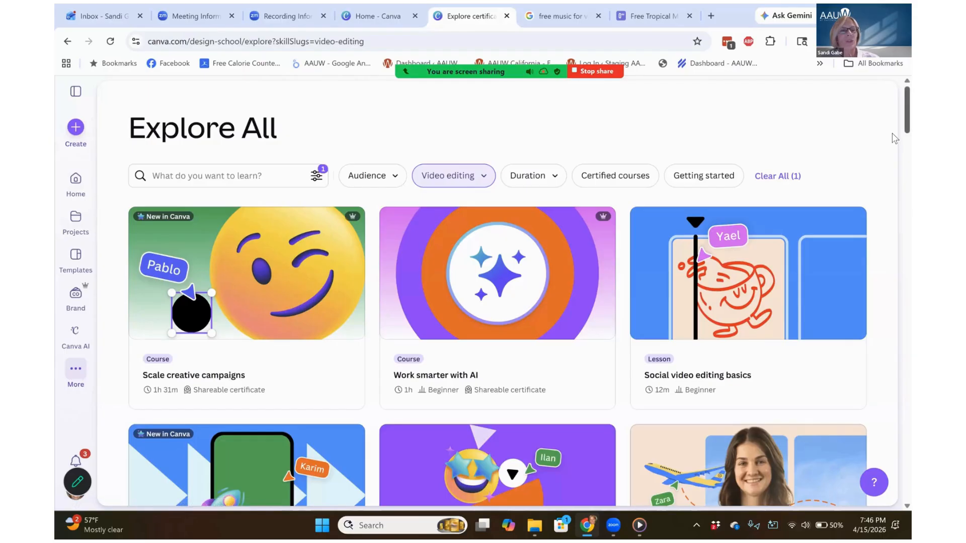
Browse the video editing courses and lessons, and show where Design School is found in Canva's navigation
{"action": "scroll", "coordinate": [892, 134], "scroll_direction": "down", "scroll_amount": 4}
{"action": "scroll", "coordinate": [893, 152], "scroll_direction": "down", "scroll_amount": 1}
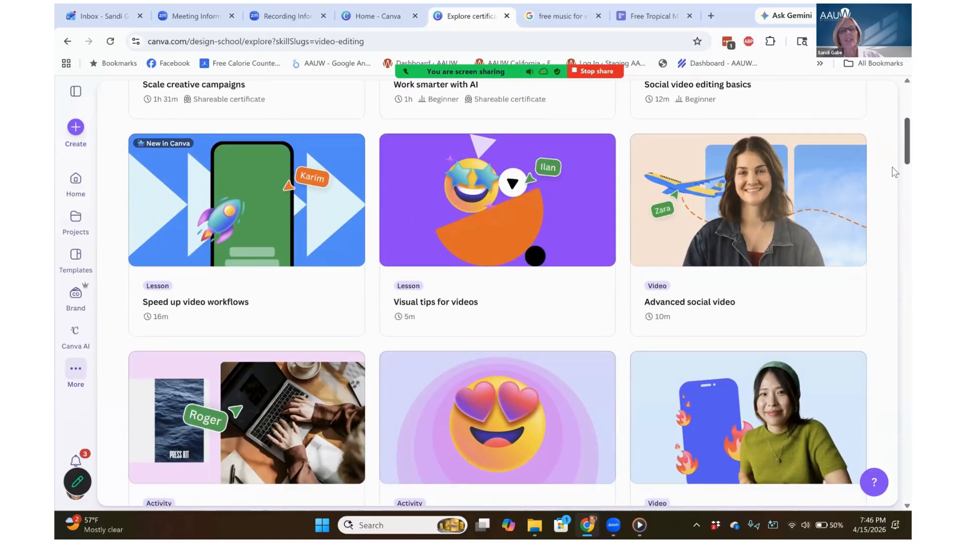
{"action": "scroll", "coordinate": [894, 174], "scroll_direction": "down", "scroll_amount": 1}
{"action": "scroll", "coordinate": [892, 178], "scroll_direction": "down", "scroll_amount": 4}
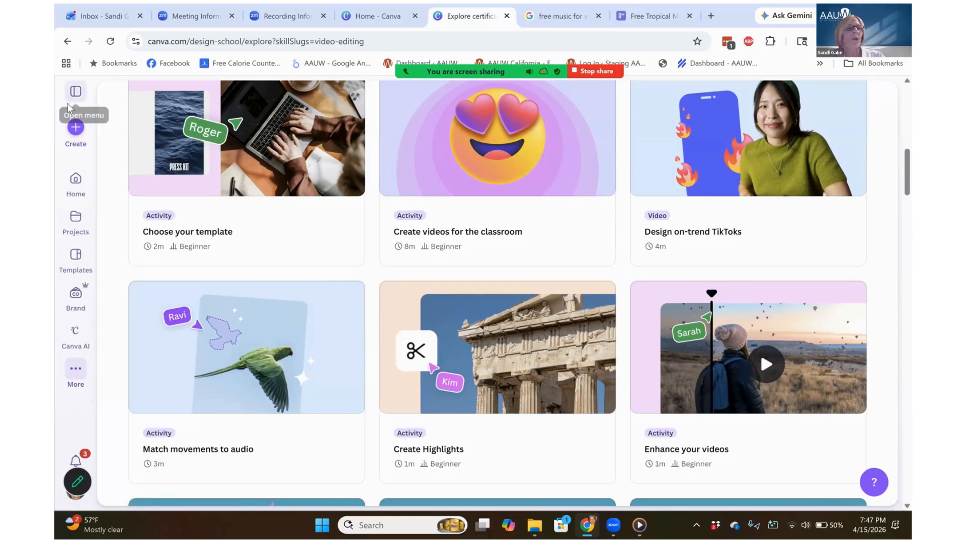
{"action": "left_click", "coordinate": [74, 372]}
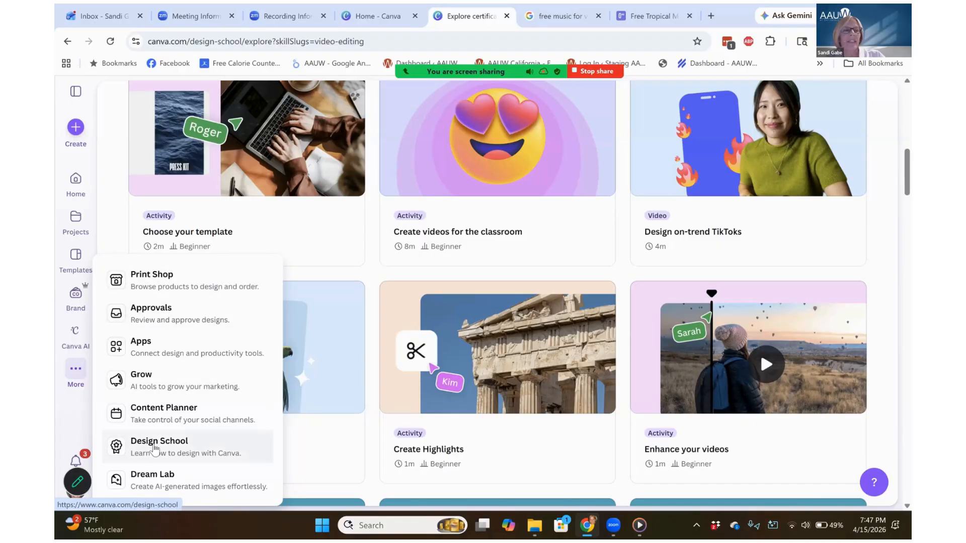
Leave the Design School lessons and return to the home page
{"action": "right_click", "coordinate": [71, 421]}
{"action": "left_click", "coordinate": [68, 419]}
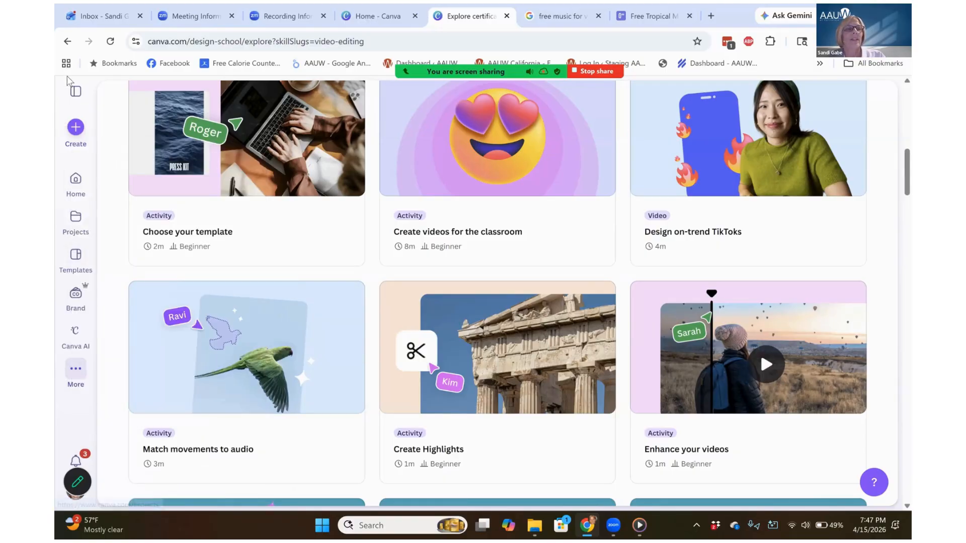
{"action": "left_click", "coordinate": [75, 93]}
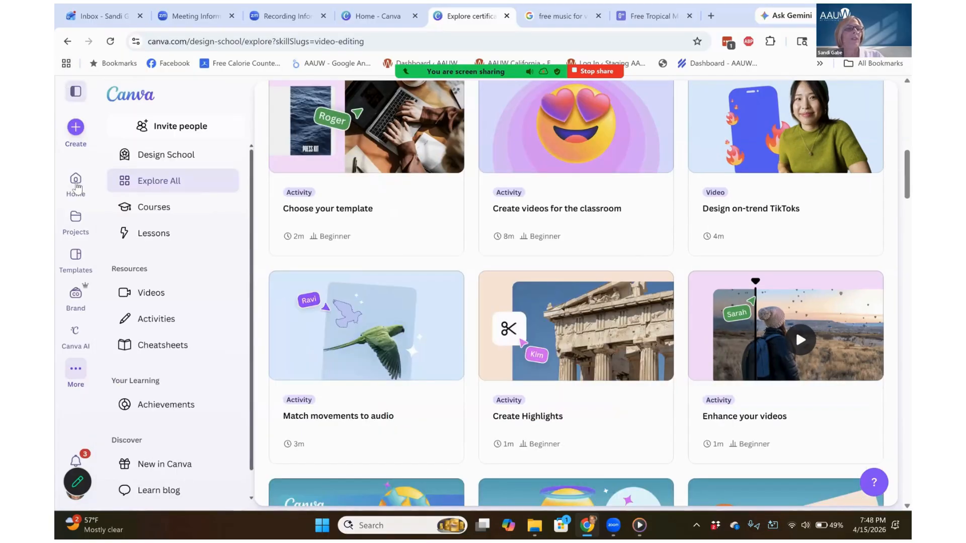
{"action": "left_click", "coordinate": [76, 185]}
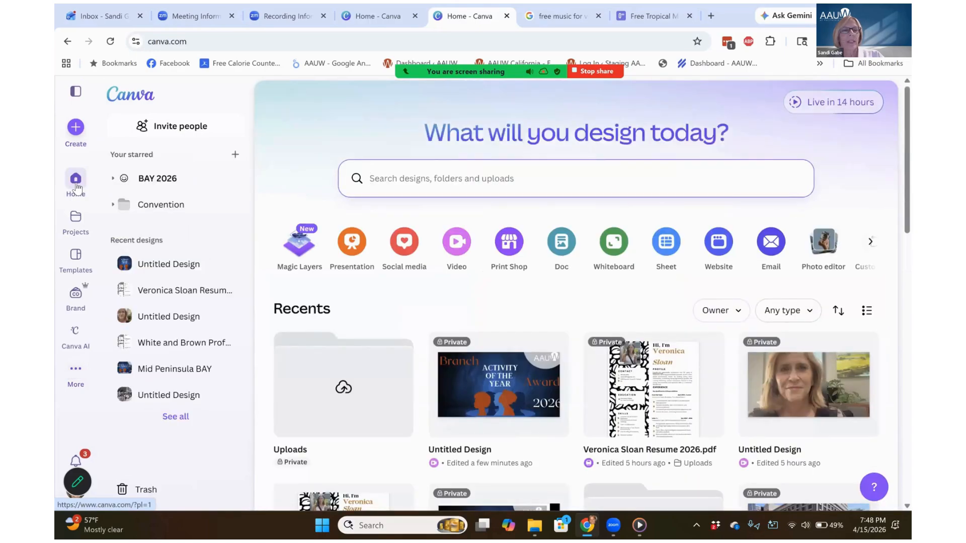
Open the GMT20260327 recording from the Uploads folder for viewing, close it and return to the home page
{"action": "left_click", "coordinate": [340, 398]}
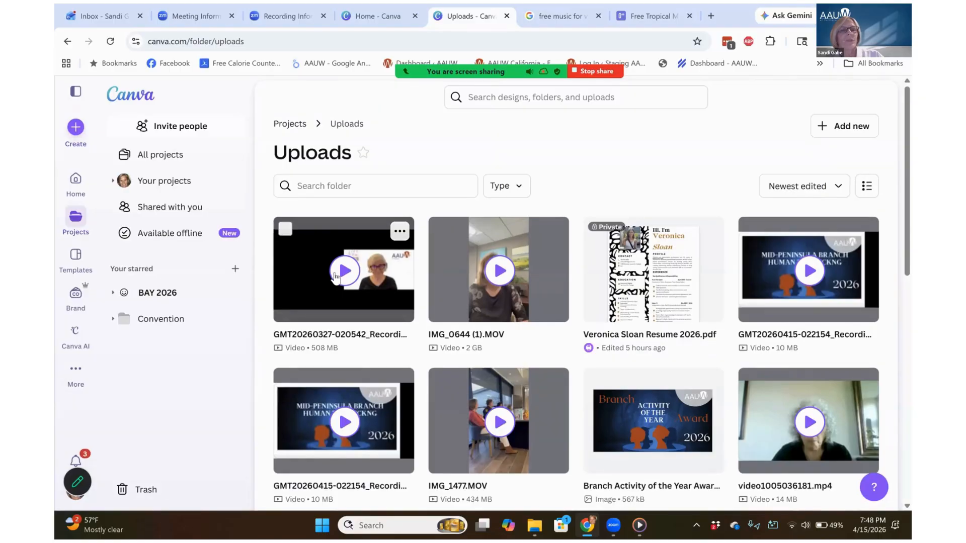
{"action": "left_click", "coordinate": [372, 305]}
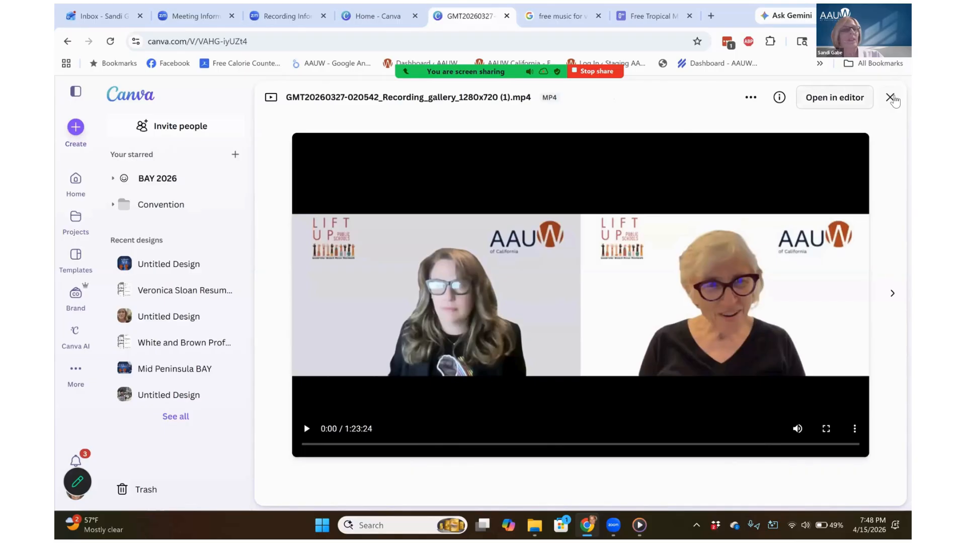
{"action": "left_click", "coordinate": [890, 97]}
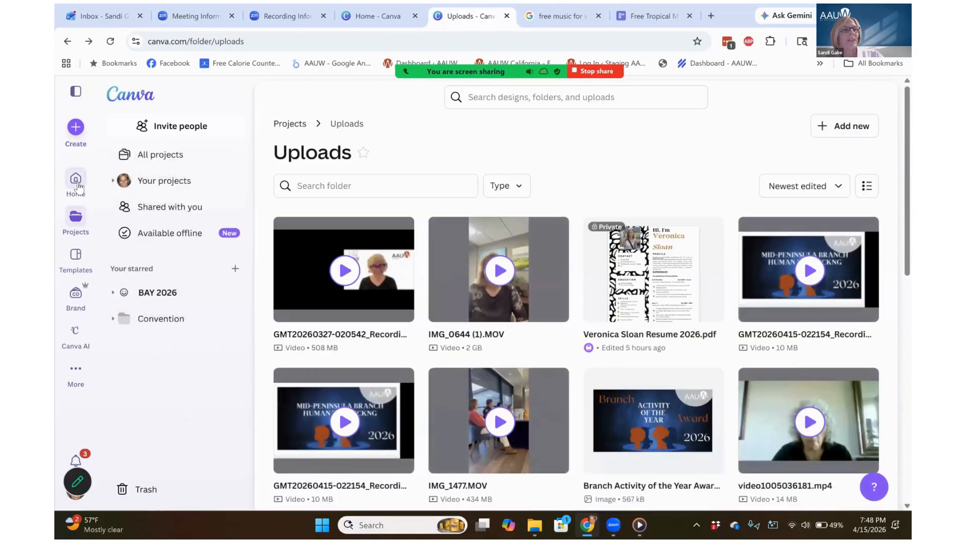
{"action": "left_click", "coordinate": [76, 181]}
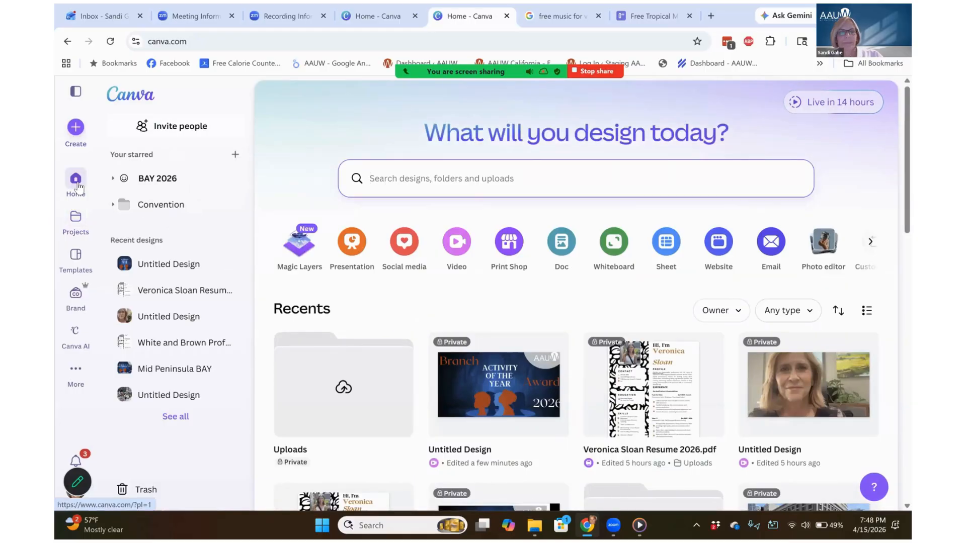
Open the recent Branch Activity of the Year video design and place the playhead near the start of the first hippo clip
{"action": "left_click", "coordinate": [472, 400]}
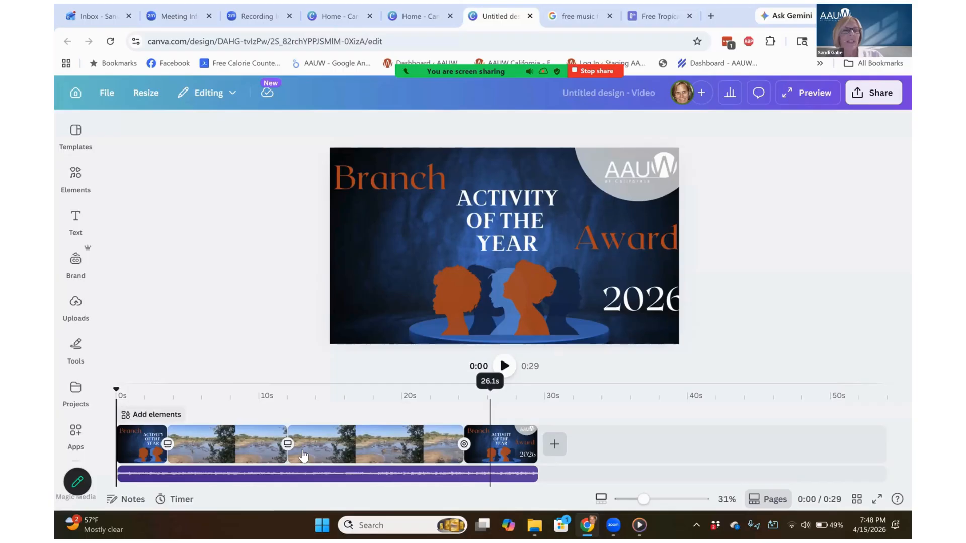
{"action": "left_click", "coordinate": [206, 443]}
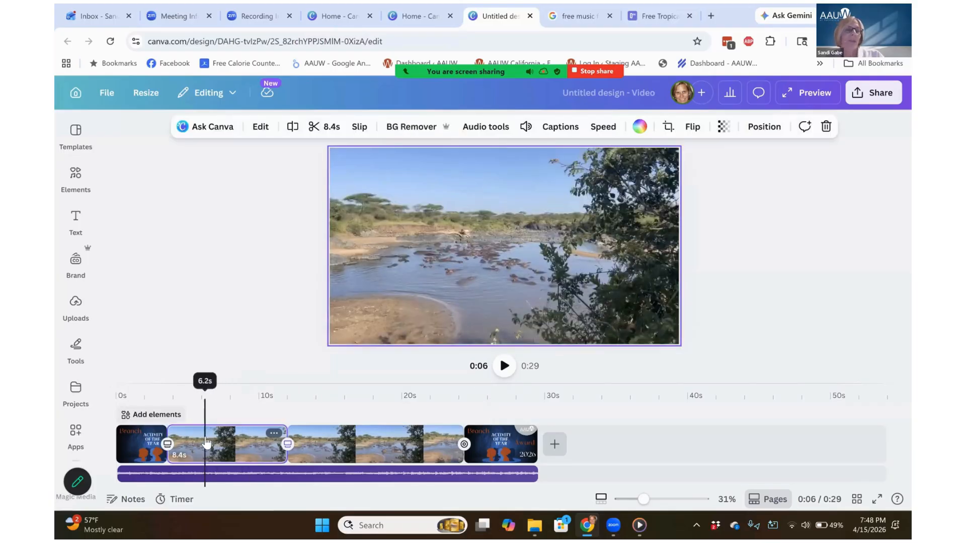
{"action": "left_click", "coordinate": [187, 444]}
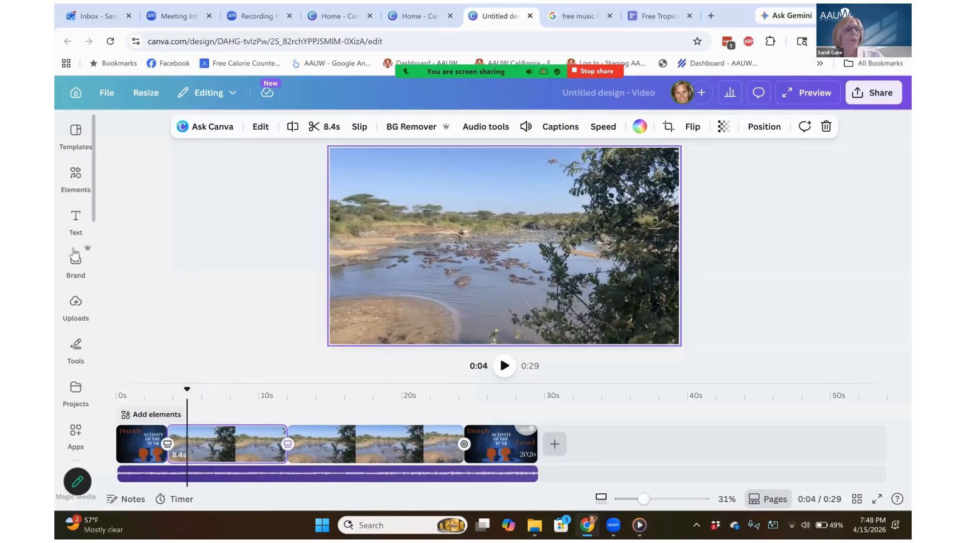
Add a new text box over the first hippo clip at the playhead
{"action": "left_click", "coordinate": [75, 176]}
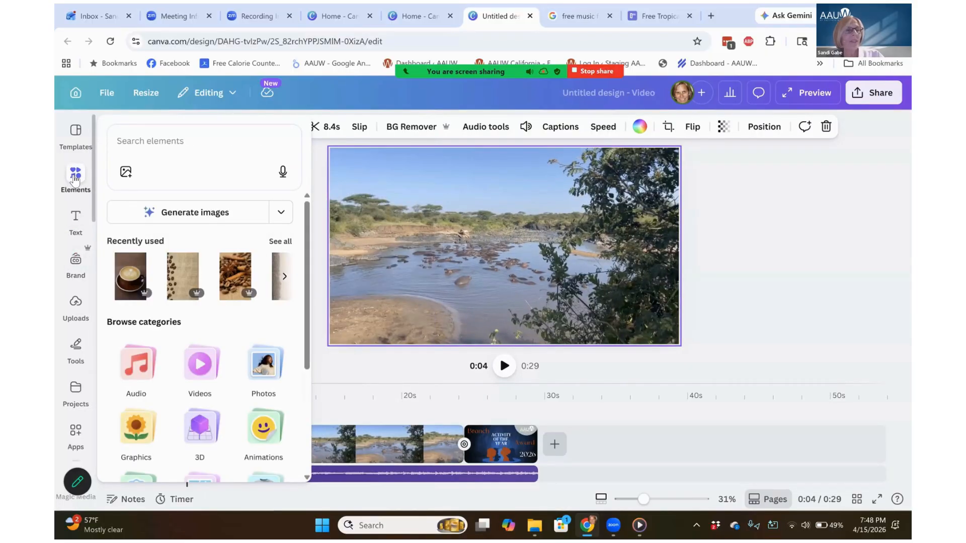
{"action": "left_click", "coordinate": [75, 221]}
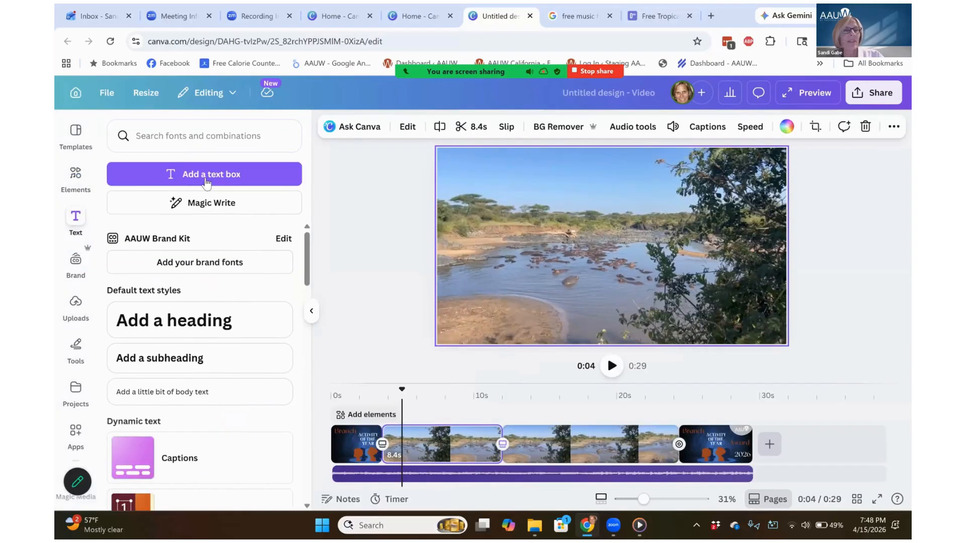
{"action": "left_click", "coordinate": [214, 182]}
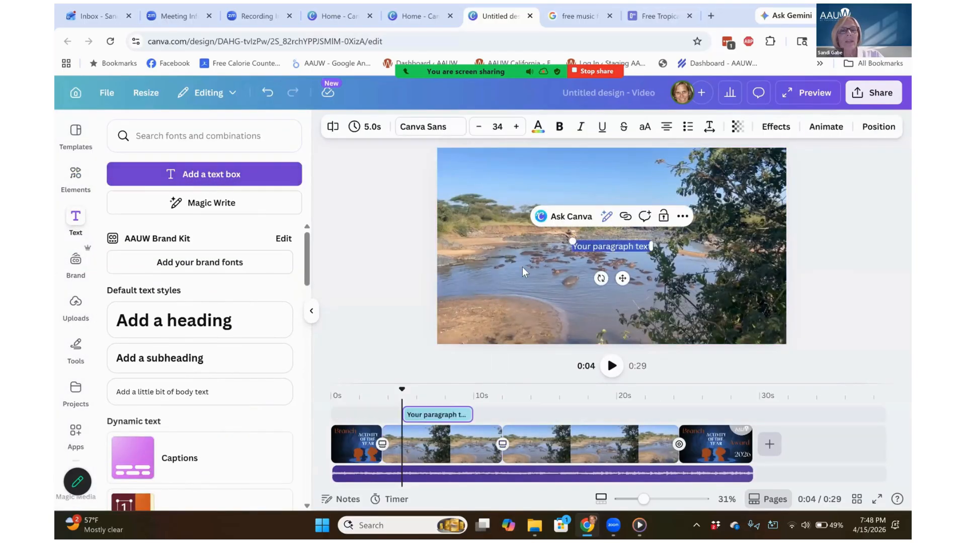
Replace the placeholder text in the new text box with "Happy Happy Hippos"
{"action": "double_click", "coordinate": [649, 246]}
{"action": "key", "text": "BackSpace"}
{"action": "key", "text": "BackSpace"}
{"action": "key", "text": "BackSpace"}
{"action": "key", "text": "BackSpace"}
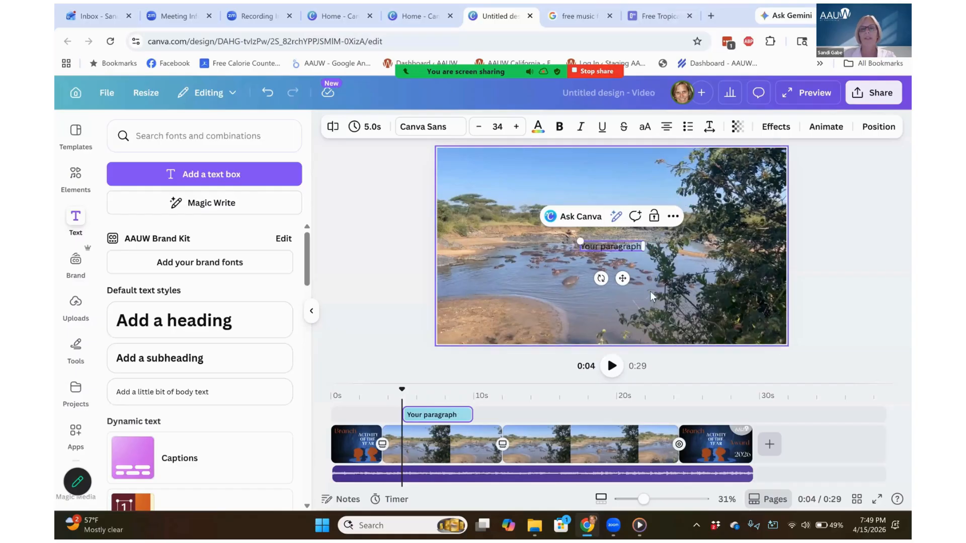
{"action": "key", "text": "BackSpace"}
{"action": "key", "text": "BackSpace"}
{"action": "key", "text": "BackSpace"}
{"action": "key", "text": "BackSpace"}
{"action": "key", "text": "BackSpace"}
{"action": "key", "text": "BackSpace"}
{"action": "key", "text": "BackSpace"}
{"action": "key", "text": "BackSpace"}
{"action": "key", "text": "BackSpace"}
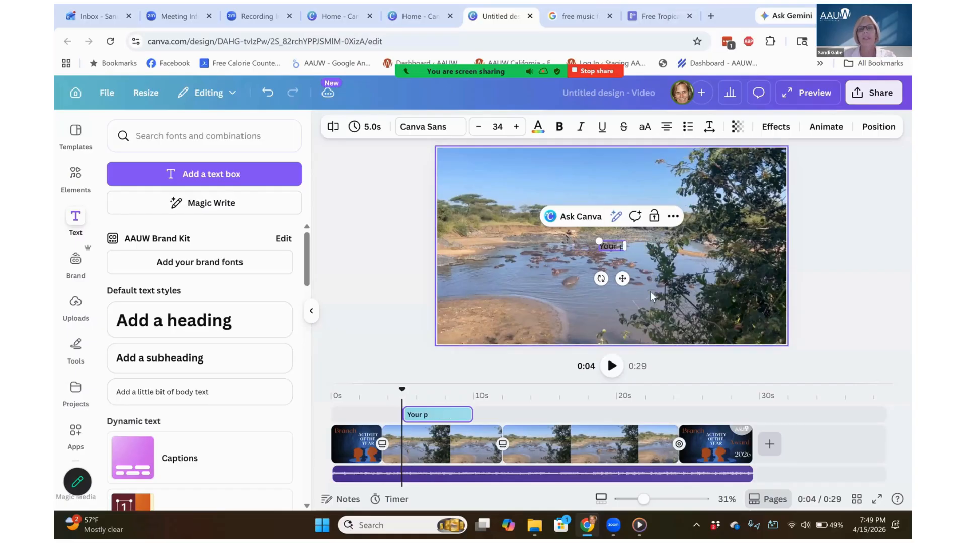
{"action": "key", "text": "BackSpace"}
{"action": "key", "text": "BackSpace"}
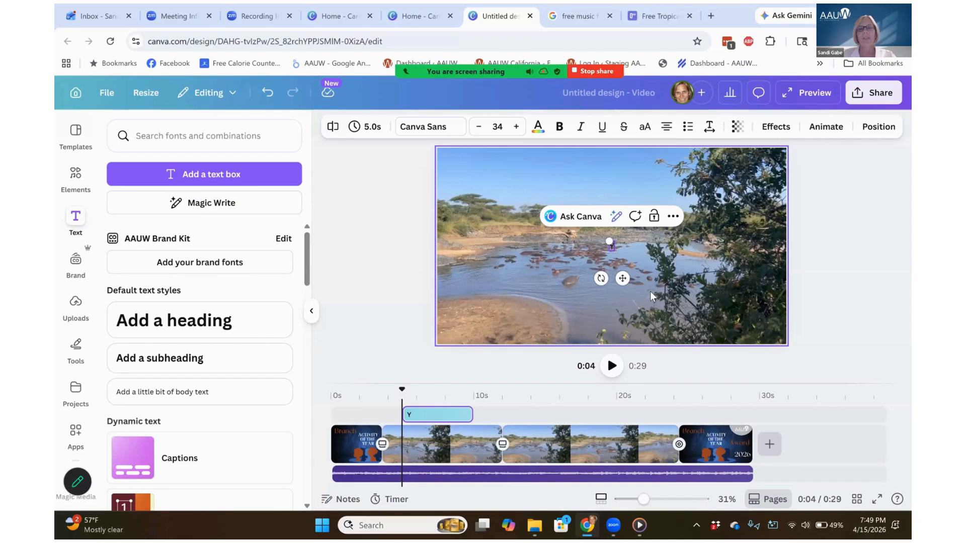
{"action": "type", "text": "Happy"}
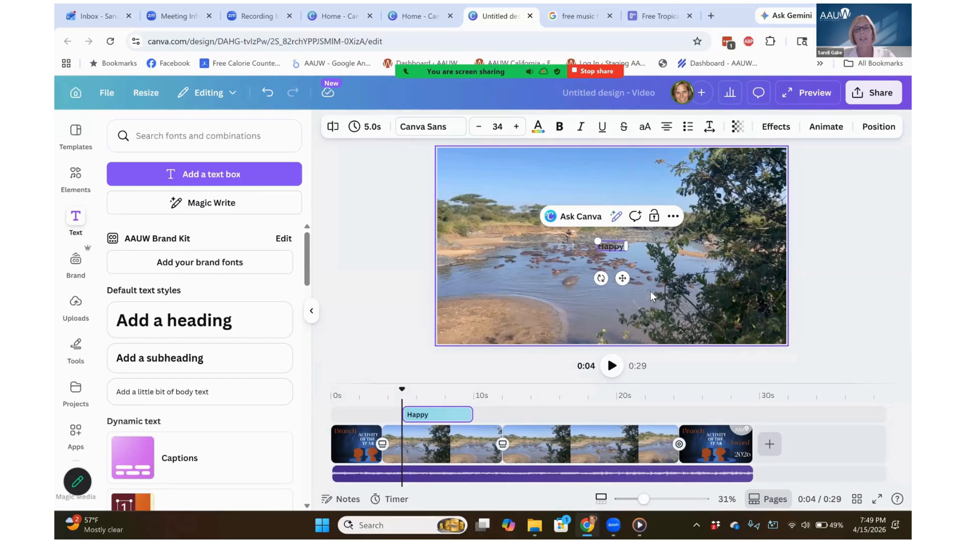
{"action": "type", "text": " Happy Hippo"}
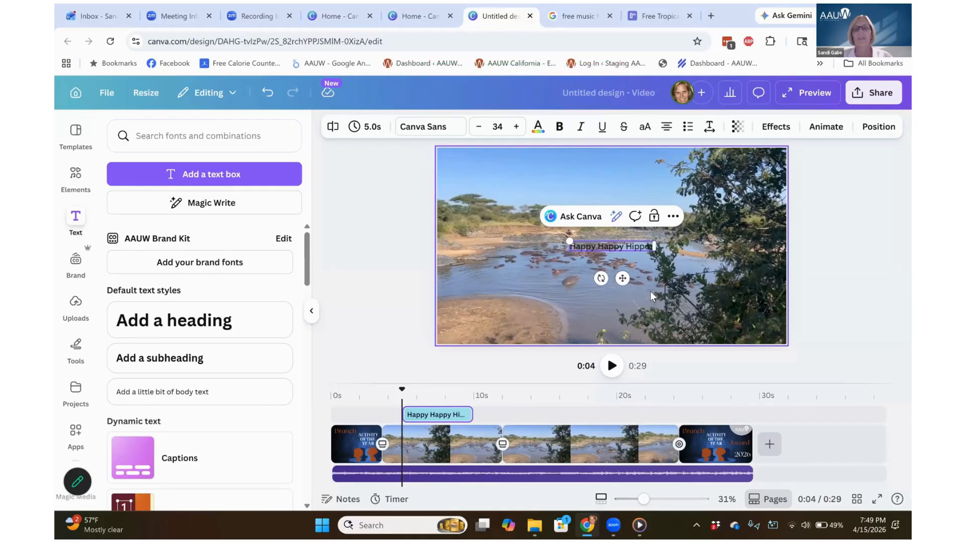
Set the font size of the whole "Happy Happy Hippos" text to 100
{"action": "double_click", "coordinate": [635, 250]}
{"action": "triple_click", "coordinate": [635, 250]}
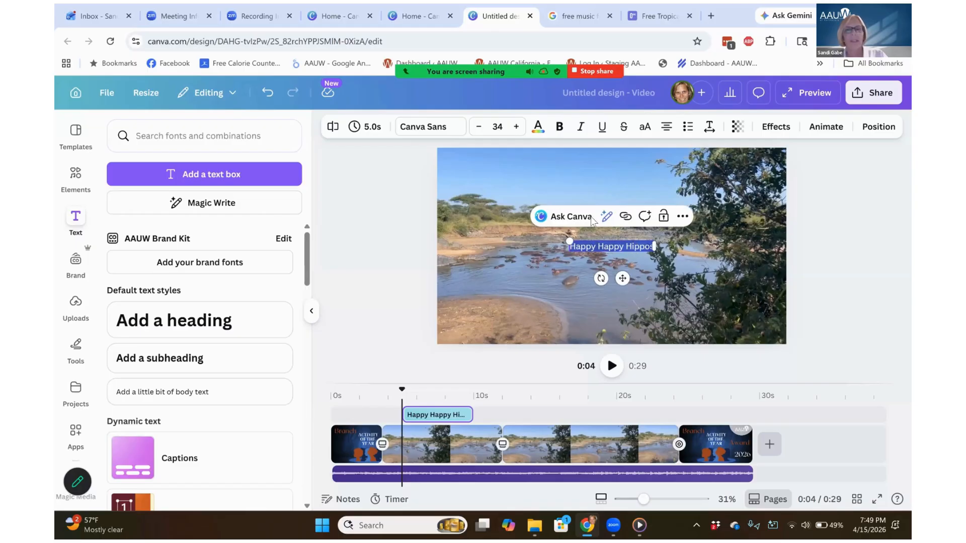
{"action": "left_click", "coordinate": [515, 126]}
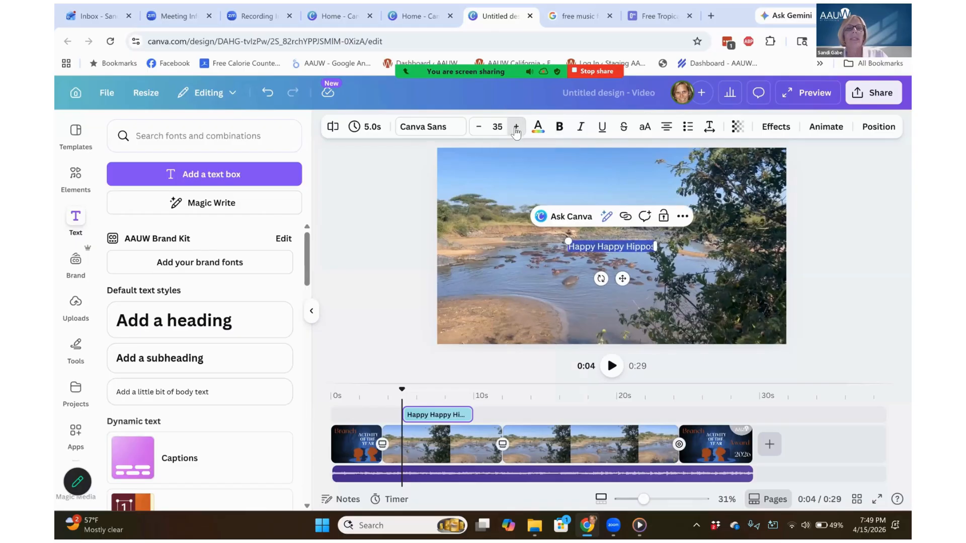
{"action": "left_click", "coordinate": [516, 130]}
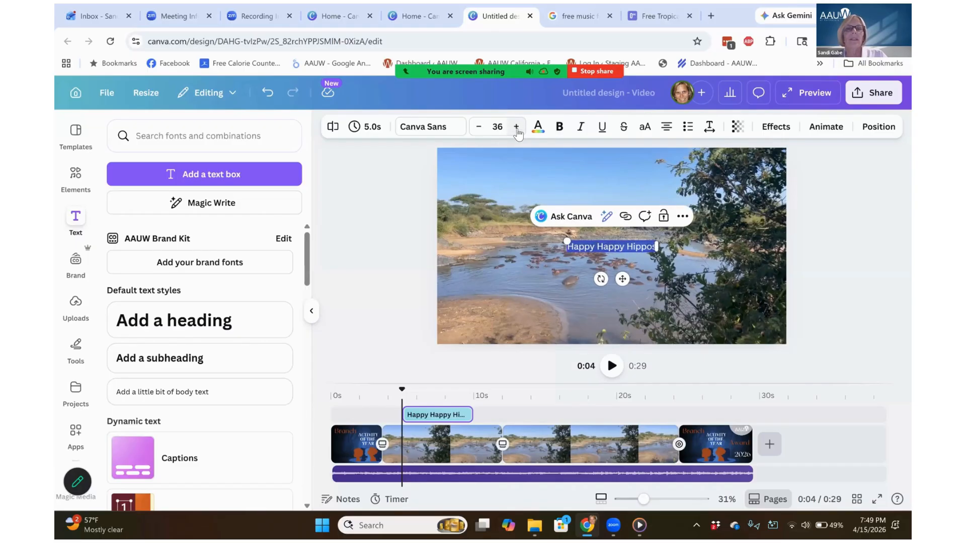
{"action": "left_click", "coordinate": [516, 127]}
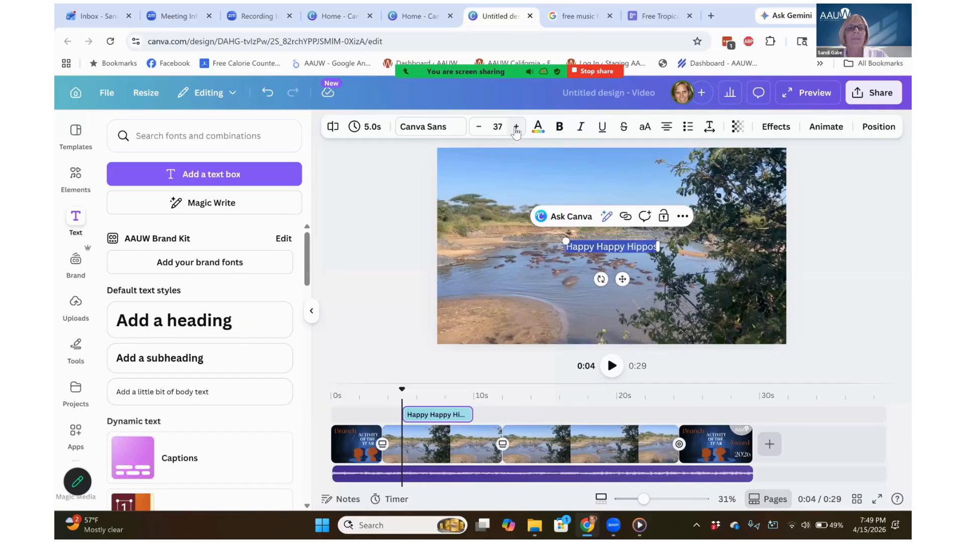
{"action": "left_click", "coordinate": [515, 128]}
{"action": "left_click", "coordinate": [515, 128]}
{"action": "left_click", "coordinate": [516, 127]}
{"action": "left_click", "coordinate": [498, 125]}
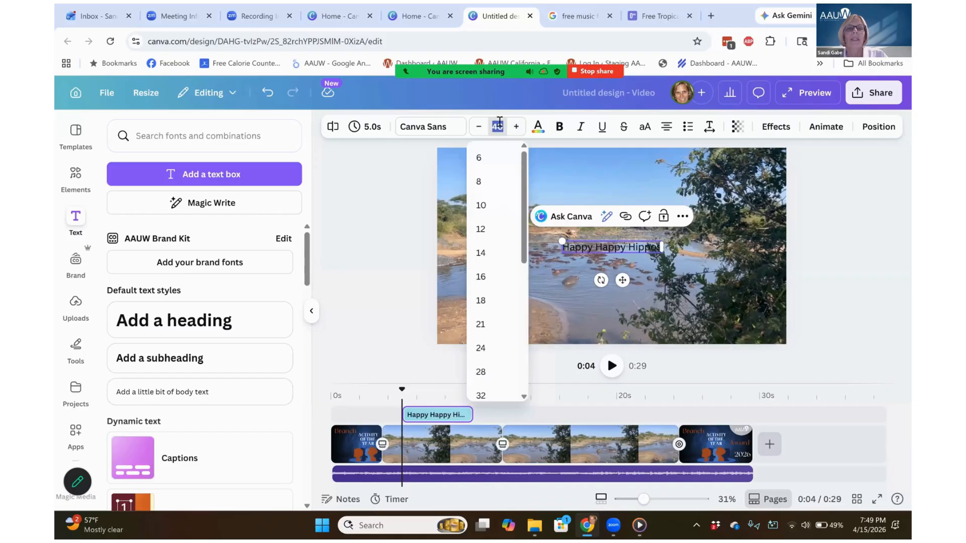
{"action": "type", "text": "100"}
{"action": "key", "text": "Return"}
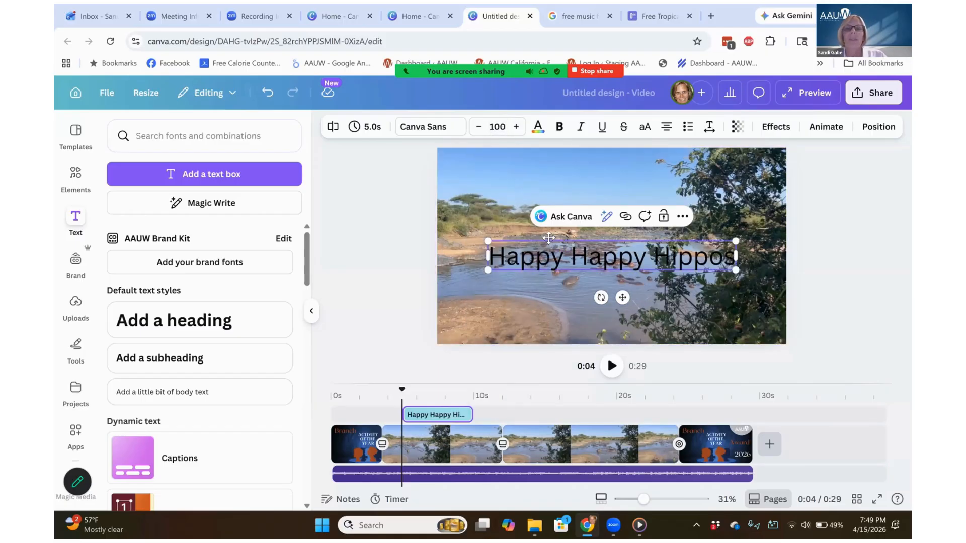
Move the "Happy Happy Hippos" text up into the sky at the frame's upper left and color it white
{"action": "left_click_drag", "start_coordinate": [548, 238], "coordinate": [504, 162]}
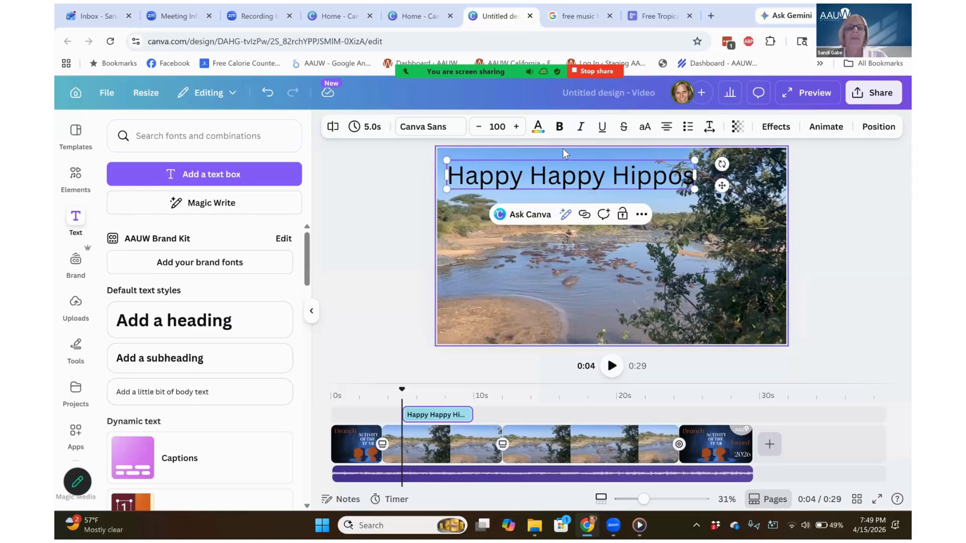
{"action": "left_click", "coordinate": [539, 128]}
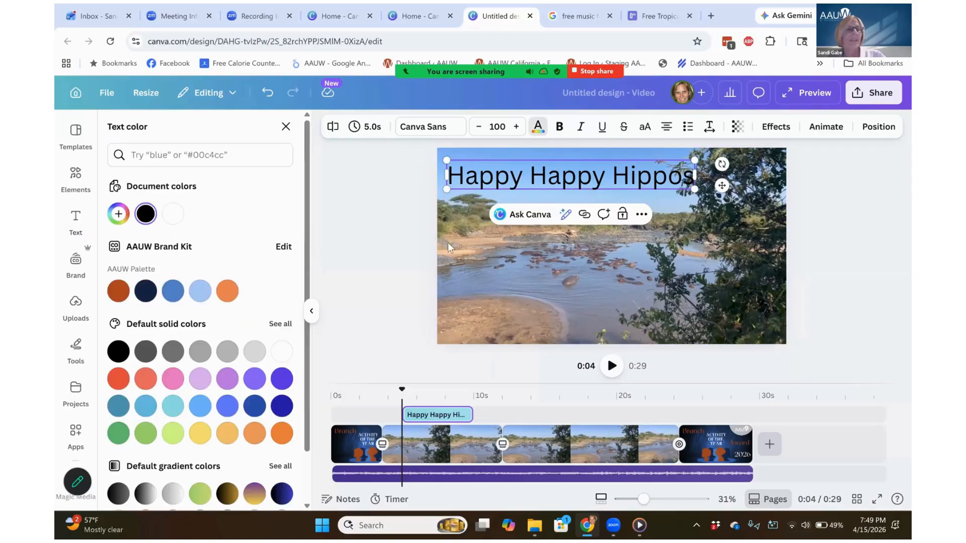
{"action": "left_click", "coordinate": [282, 351]}
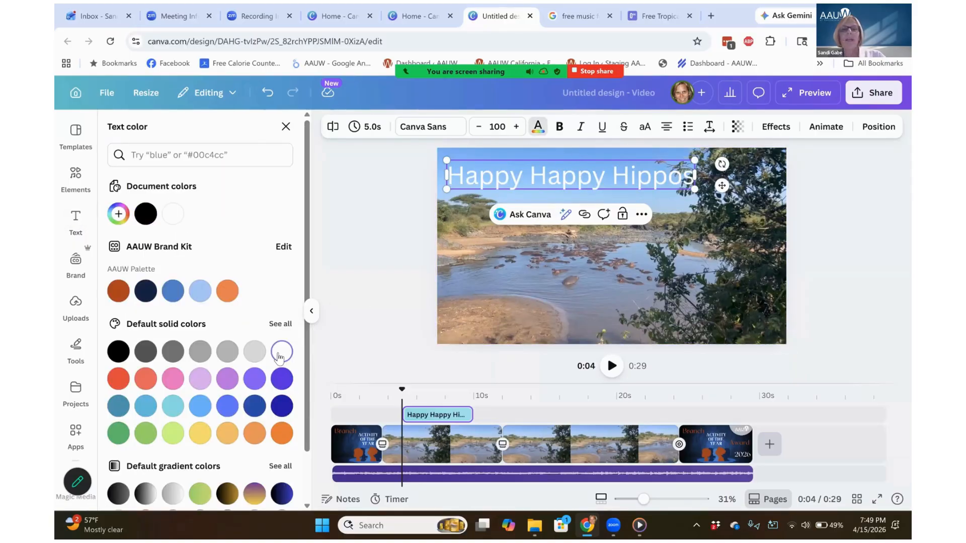
Change the hippo title's font to League Spartan and shift it slightly down and right, clear of the frame's edge
{"action": "left_click", "coordinate": [443, 127]}
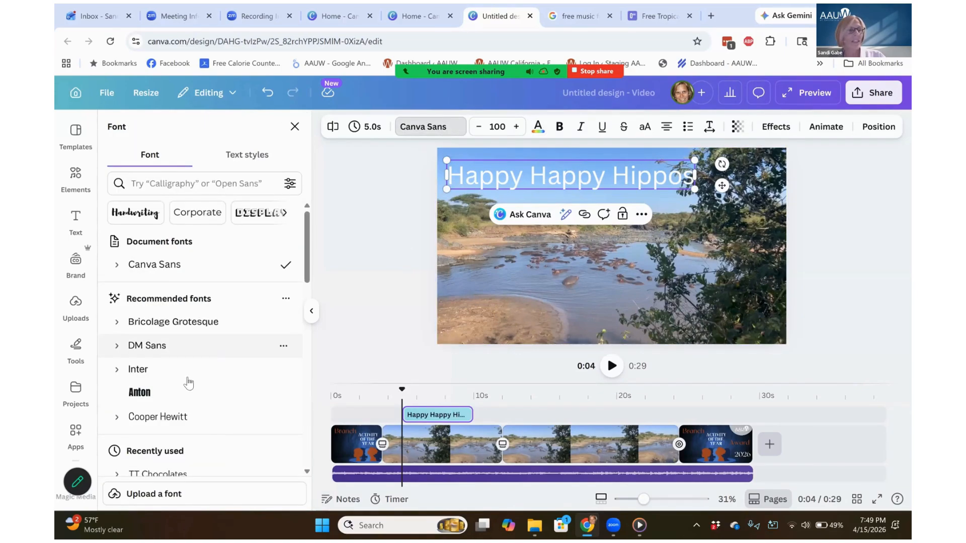
{"action": "left_click", "coordinate": [175, 393]}
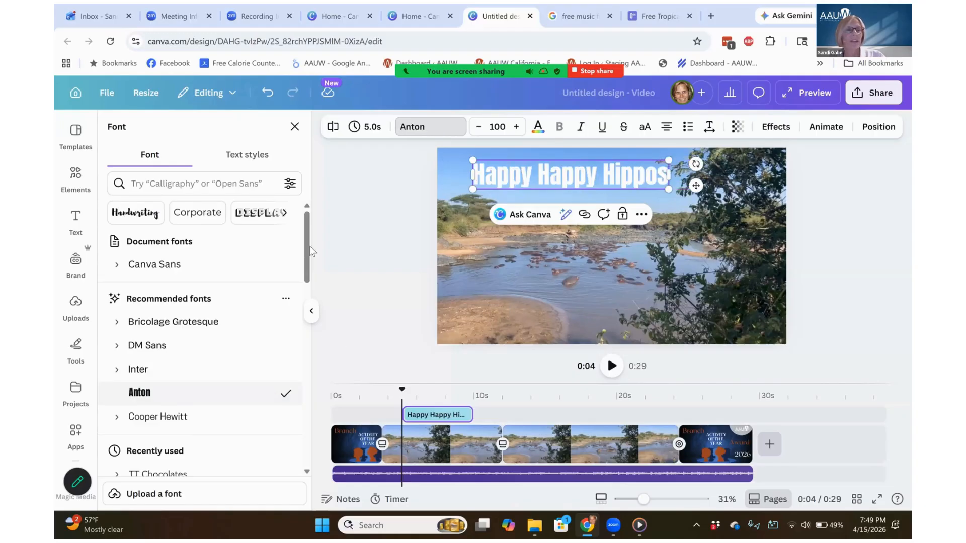
{"action": "left_click_drag", "start_coordinate": [310, 248], "coordinate": [299, 390]}
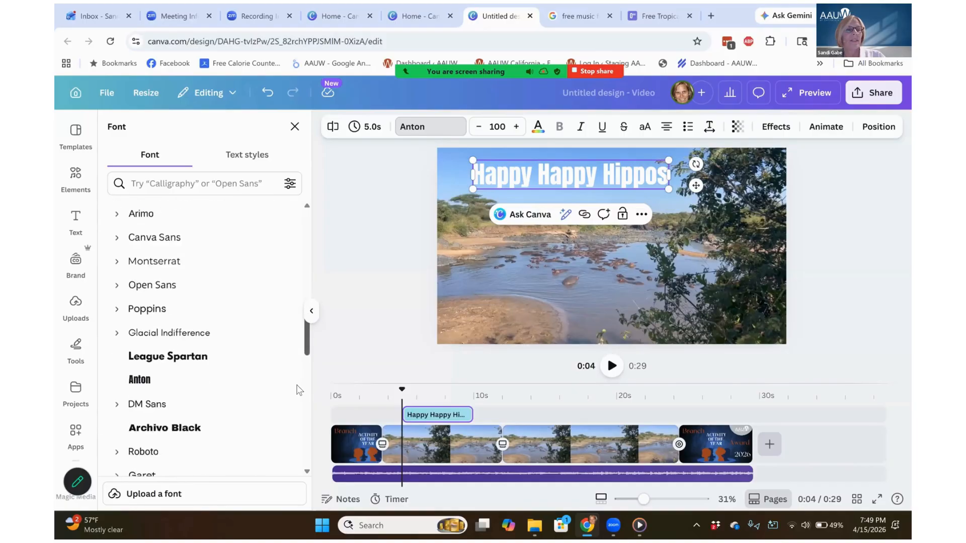
{"action": "scroll", "coordinate": [299, 390], "scroll_direction": "down", "scroll_amount": 1}
{"action": "left_click", "coordinate": [206, 296]}
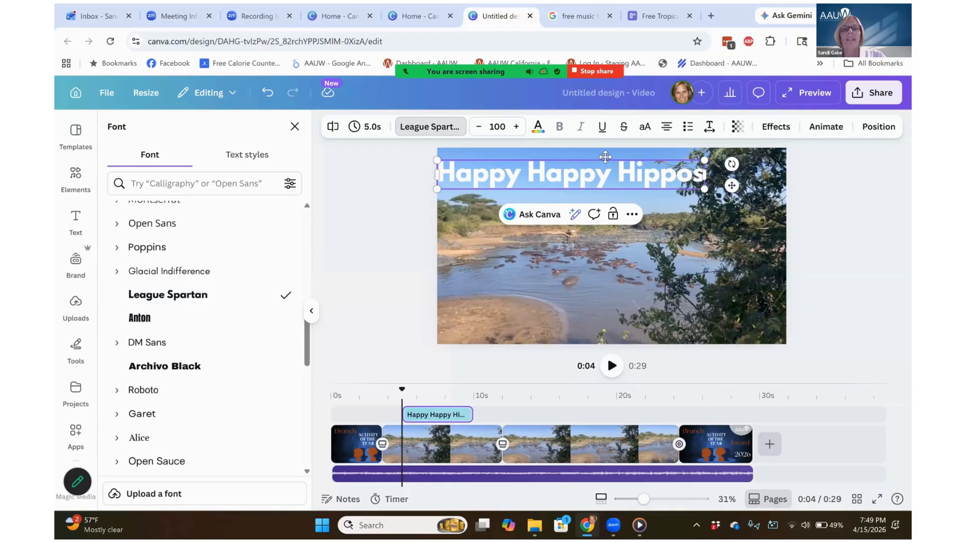
{"action": "left_click_drag", "start_coordinate": [606, 157], "coordinate": [613, 161]}
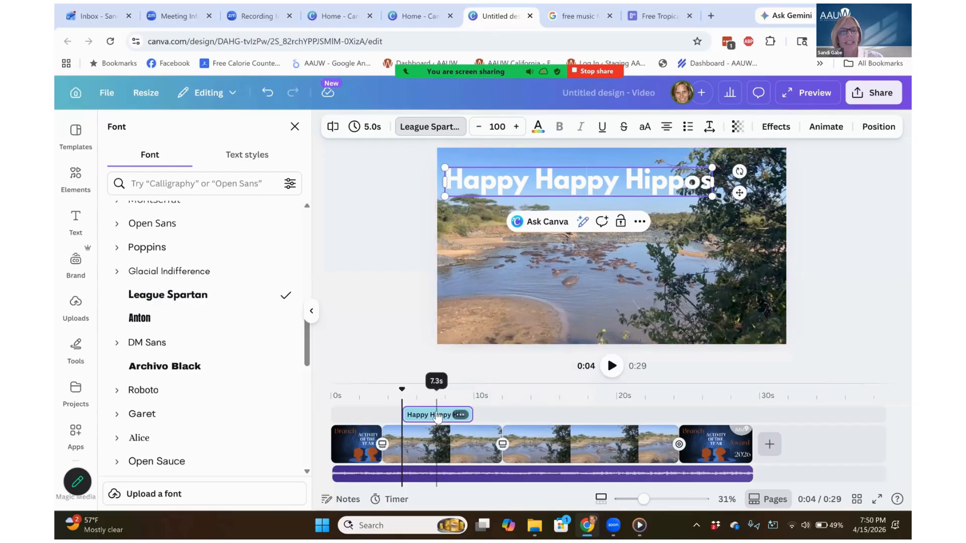
Shift the hippo title on the timeline to start with the first hippo clip and play the video from about 3 seconds
{"action": "left_click_drag", "start_coordinate": [437, 416], "coordinate": [418, 411]}
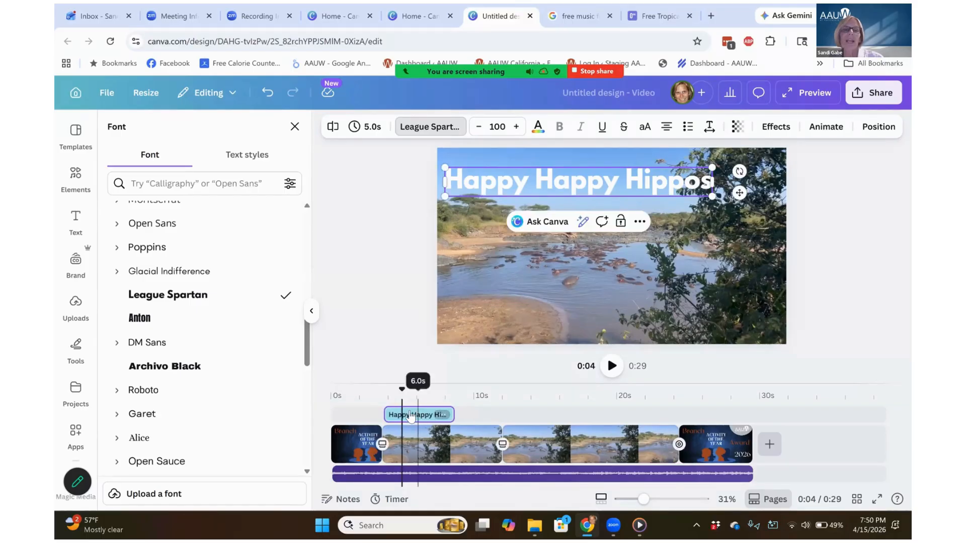
{"action": "left_click", "coordinate": [376, 396]}
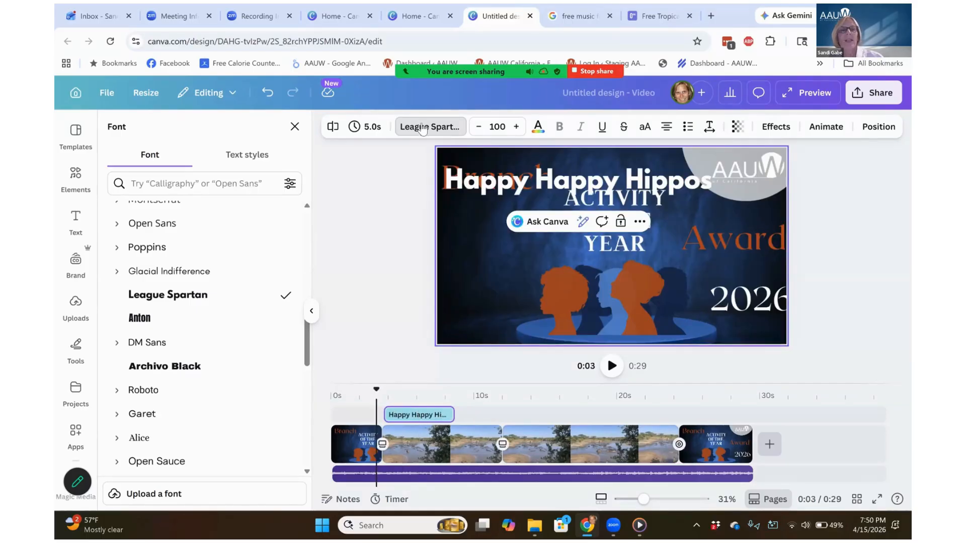
{"action": "left_click", "coordinate": [611, 366]}
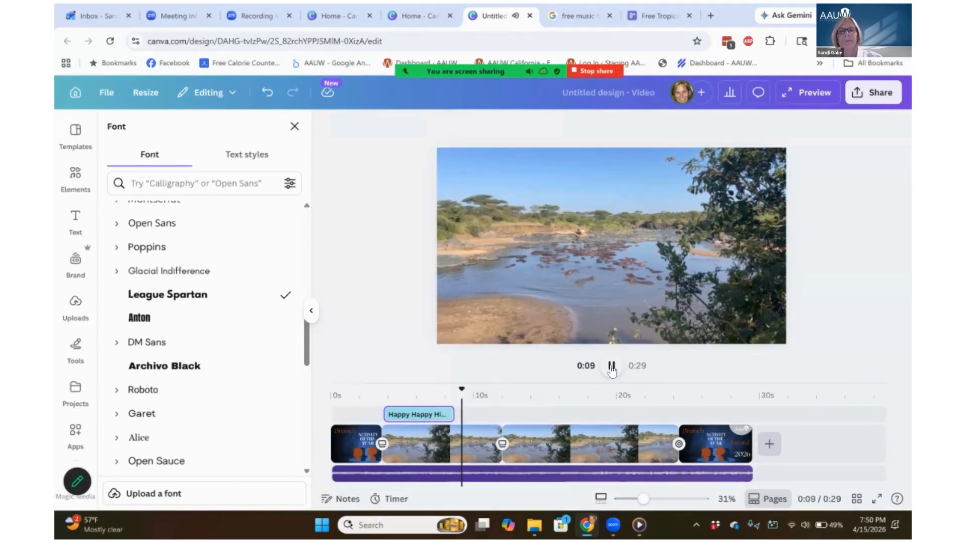
Extend the "Happy Happy Hippos" title on the timeline to 11.1 seconds and play the video past its end
{"action": "left_click", "coordinate": [612, 366]}
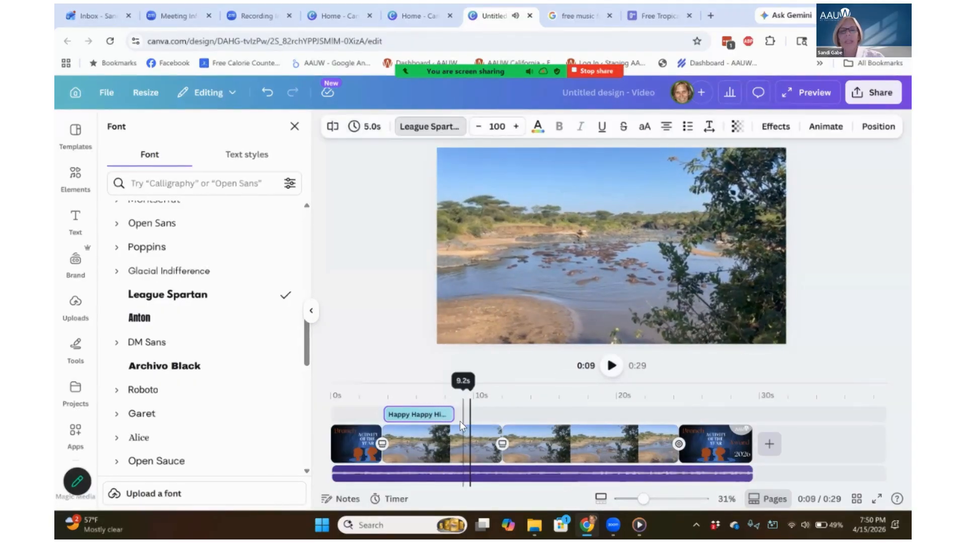
{"action": "left_click", "coordinate": [441, 413]}
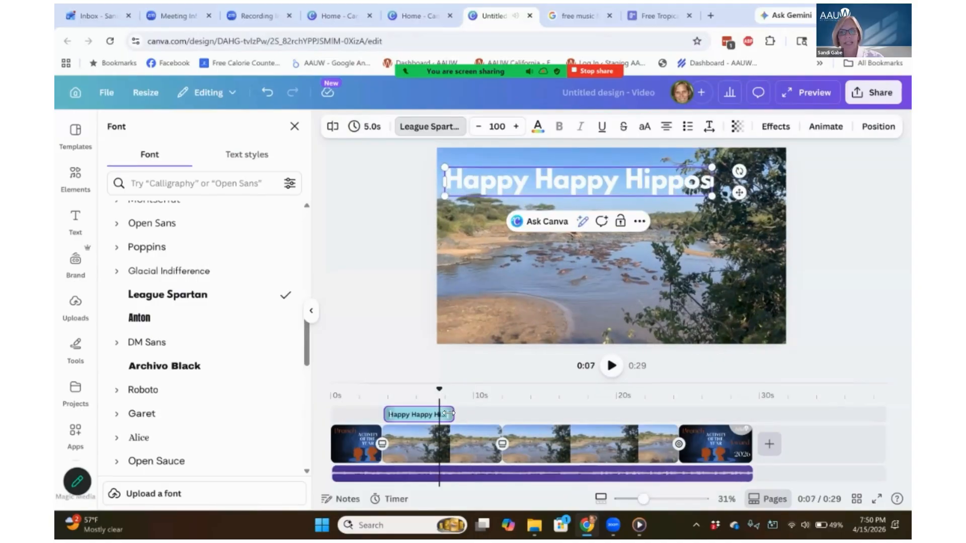
{"action": "left_click_drag", "start_coordinate": [453, 414], "coordinate": [542, 407]}
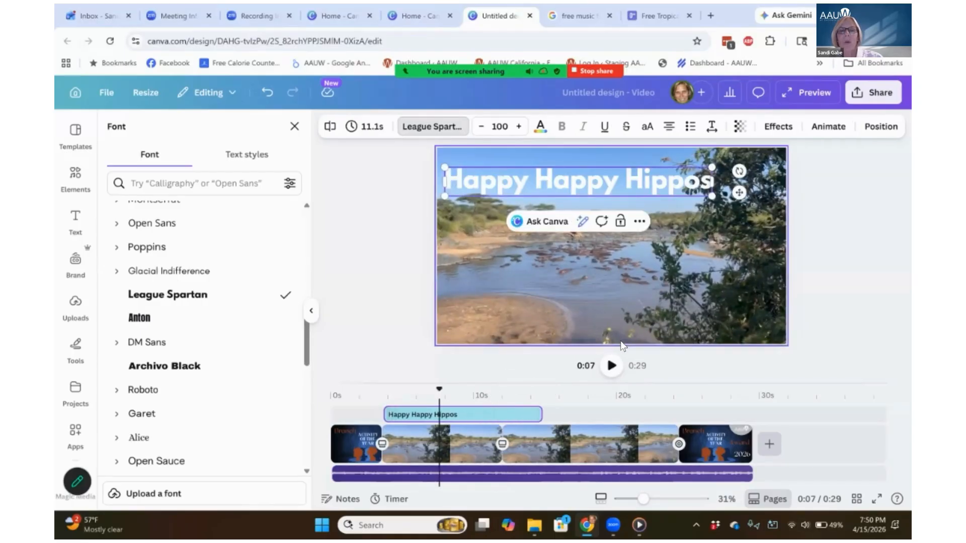
{"action": "left_click", "coordinate": [611, 366]}
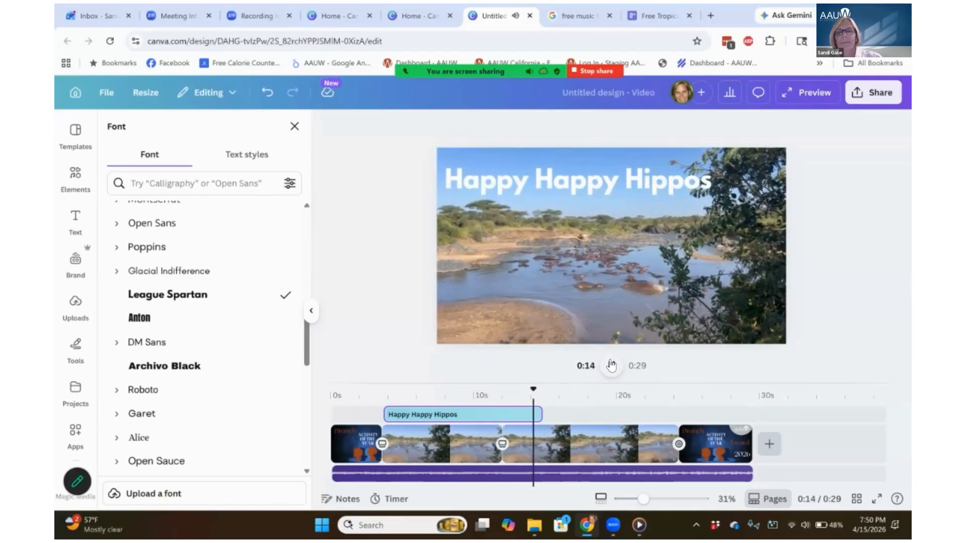
{"action": "left_click", "coordinate": [611, 366]}
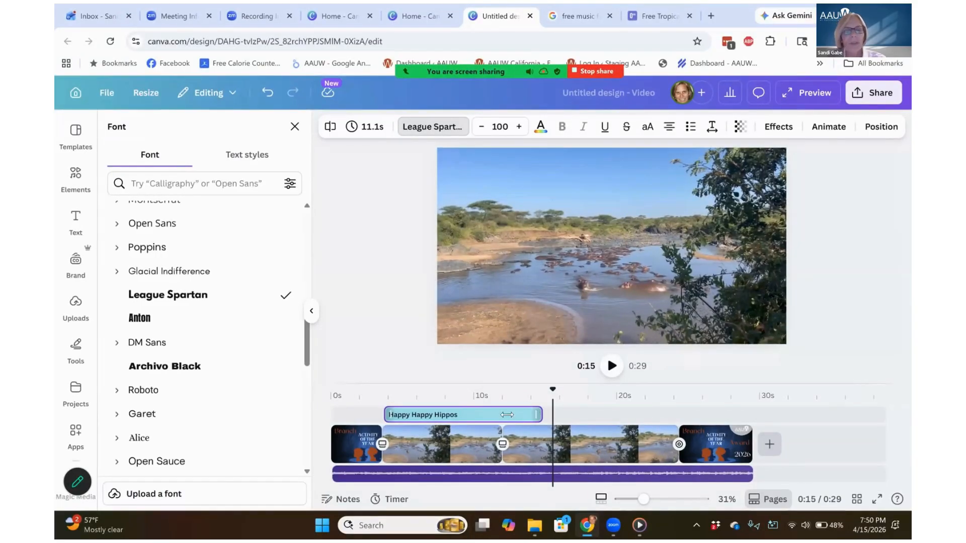
Shorten the "Happy Happy Hippos" title on the timeline to 7.4 seconds and look over the available text effects
{"action": "left_click_drag", "start_coordinate": [507, 415], "coordinate": [480, 413]}
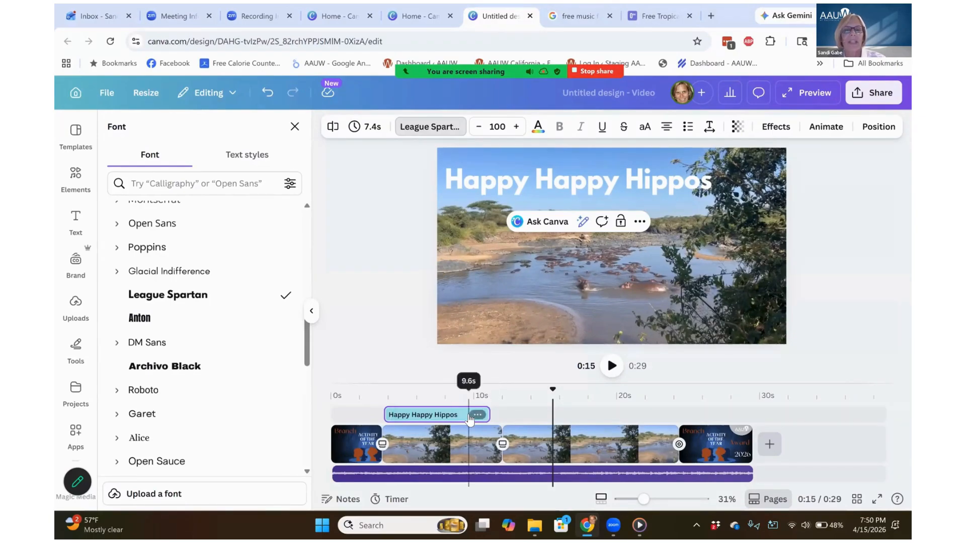
{"action": "left_click", "coordinate": [476, 415]}
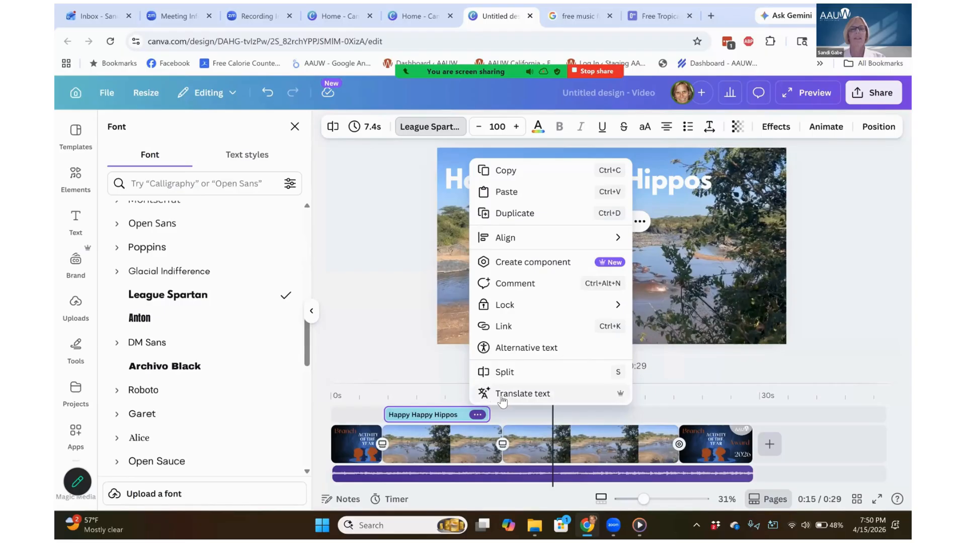
{"action": "left_click", "coordinate": [413, 234]}
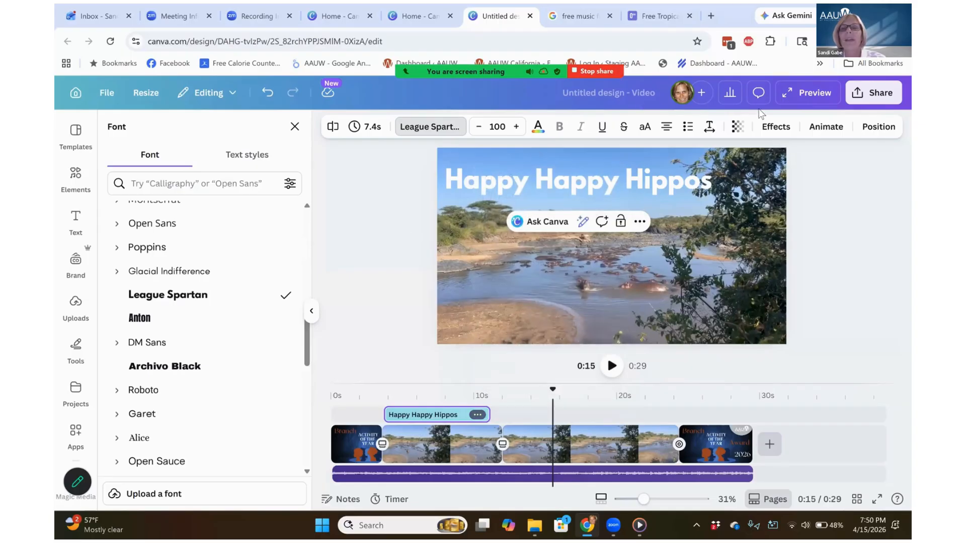
{"action": "left_click", "coordinate": [775, 128]}
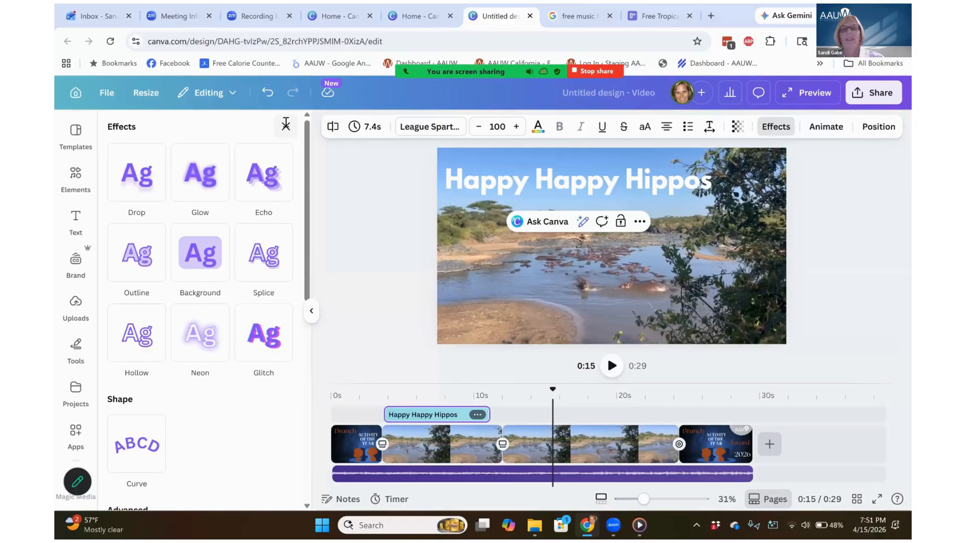
{"action": "left_click", "coordinate": [286, 124]}
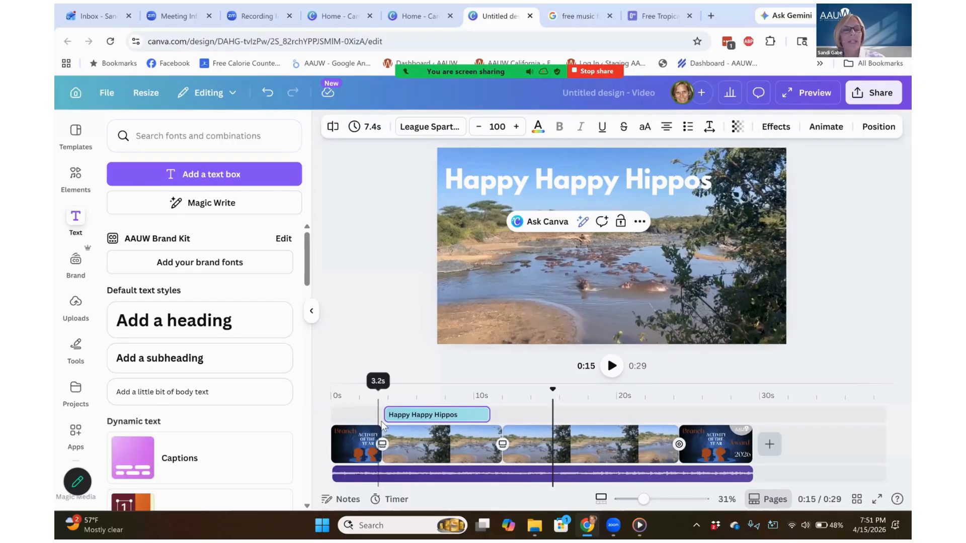
Search the elements for "black box" and add the first black rectangle graphic to the video
{"action": "left_click", "coordinate": [75, 174]}
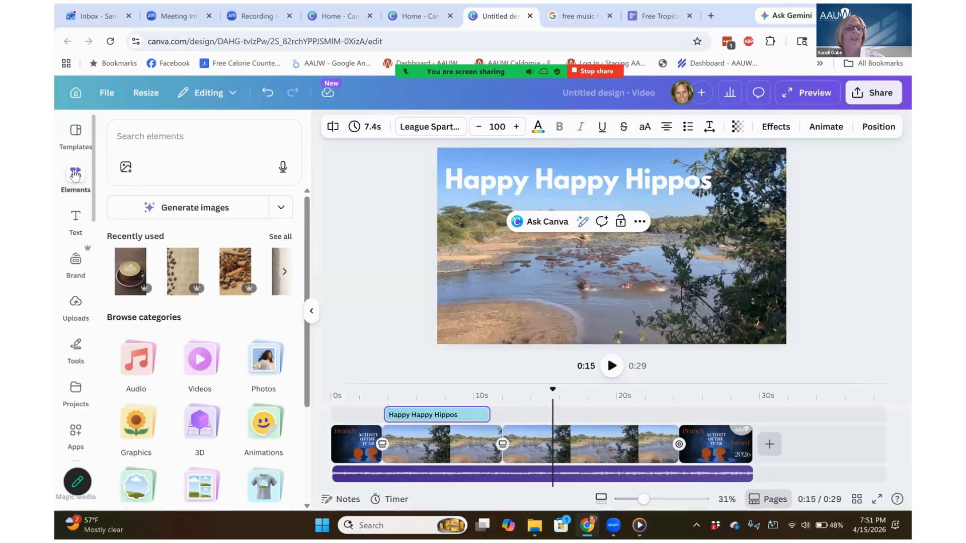
{"action": "left_click", "coordinate": [201, 159]}
{"action": "type", "text": "bos"}
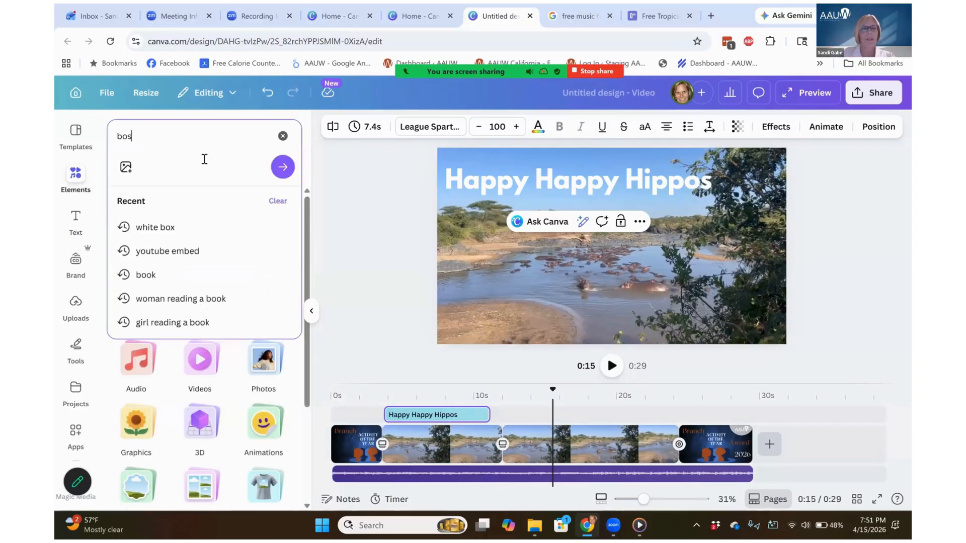
{"action": "key", "text": "BackSpace"}
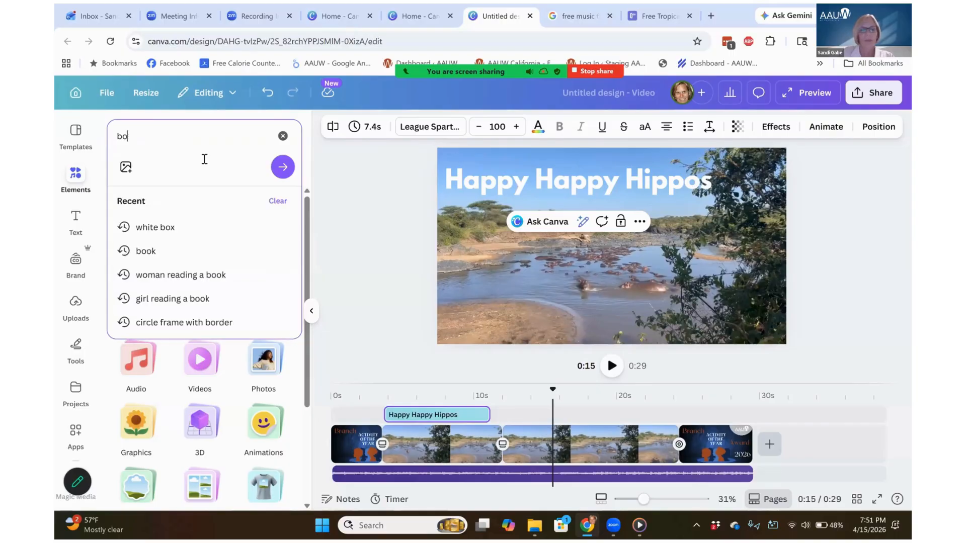
{"action": "type", "text": "x"}
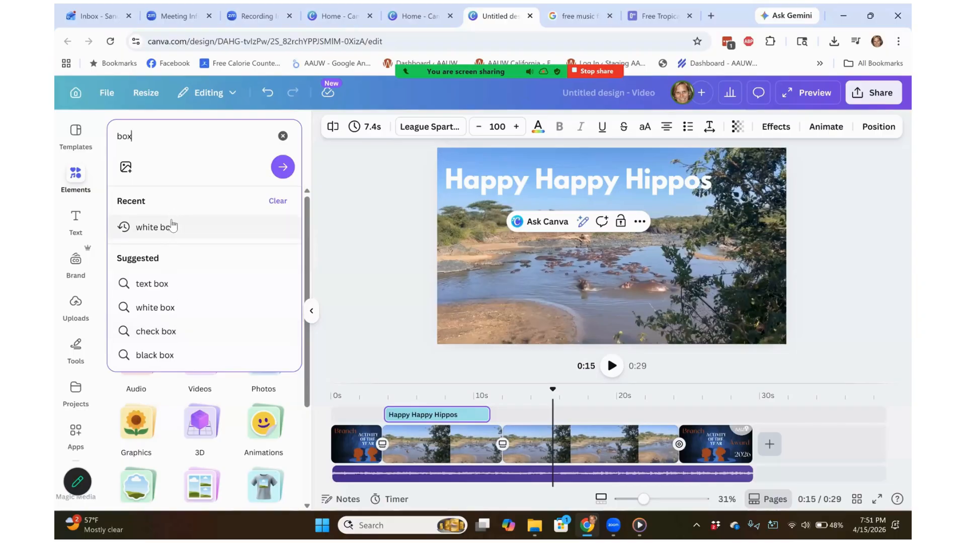
{"action": "left_click", "coordinate": [166, 357]}
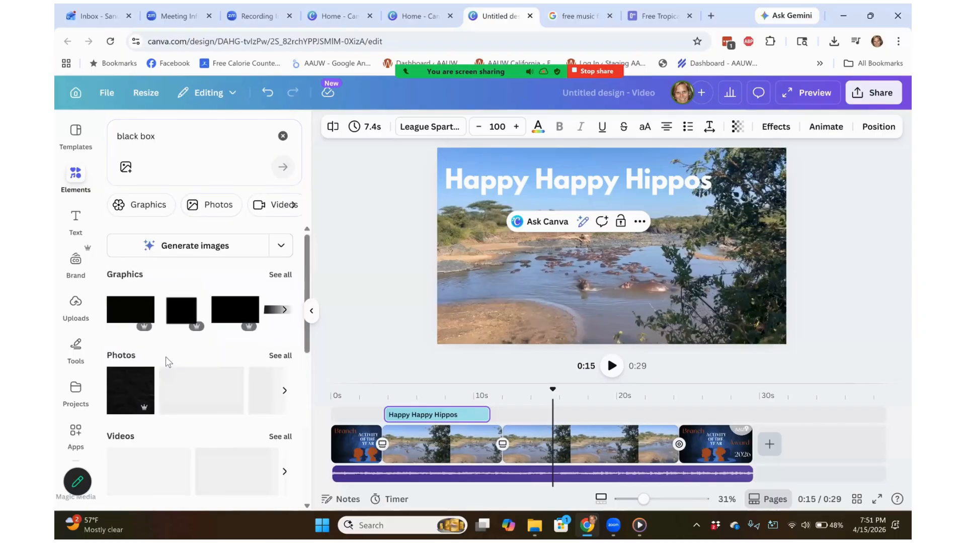
{"action": "left_click", "coordinate": [135, 314]}
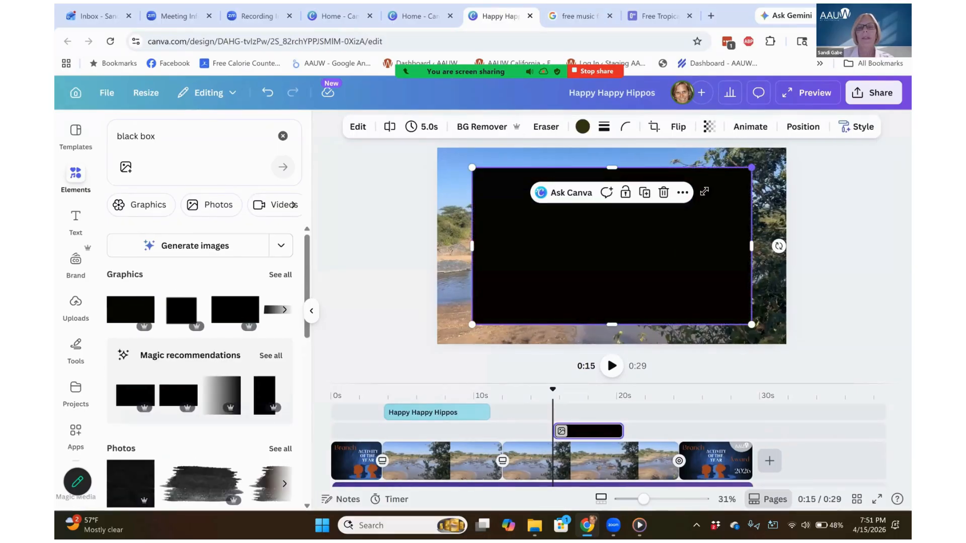
Scale the black rectangle down toward its lower-left corner to about half the frame's width, keeping it uncropped
{"action": "left_click_drag", "start_coordinate": [751, 167], "coordinate": [691, 274]}
{"action": "right_click", "coordinate": [690, 273]}
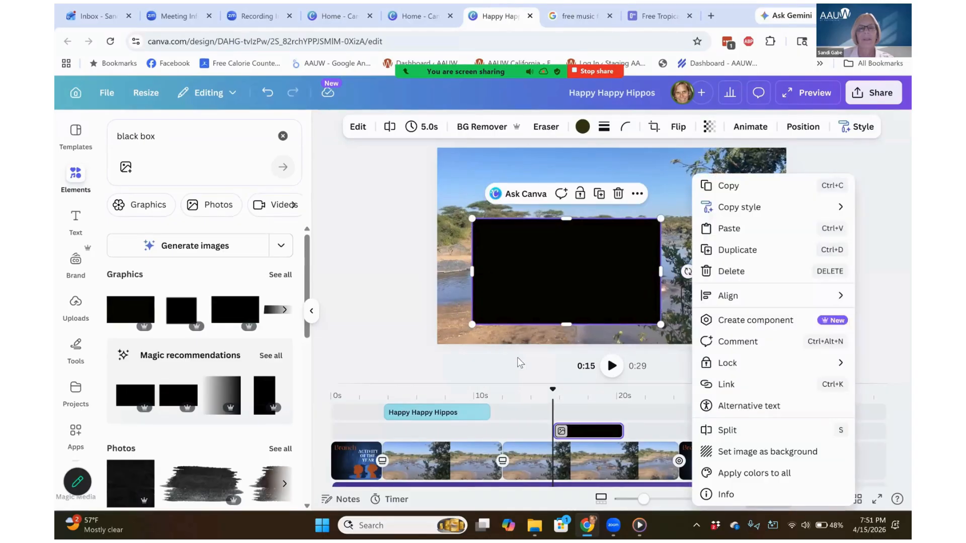
{"action": "left_click", "coordinate": [561, 261]}
{"action": "double_click", "coordinate": [561, 261]}
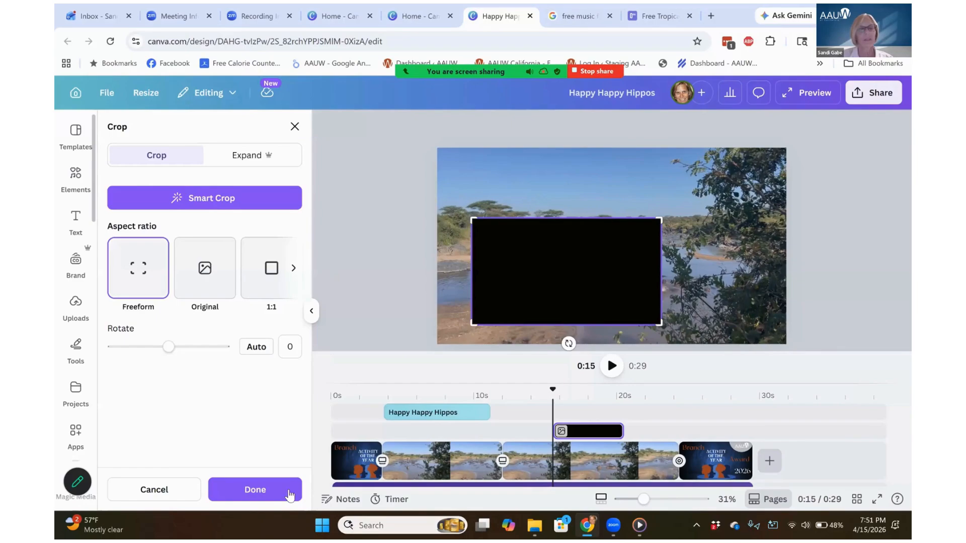
{"action": "left_click", "coordinate": [254, 491]}
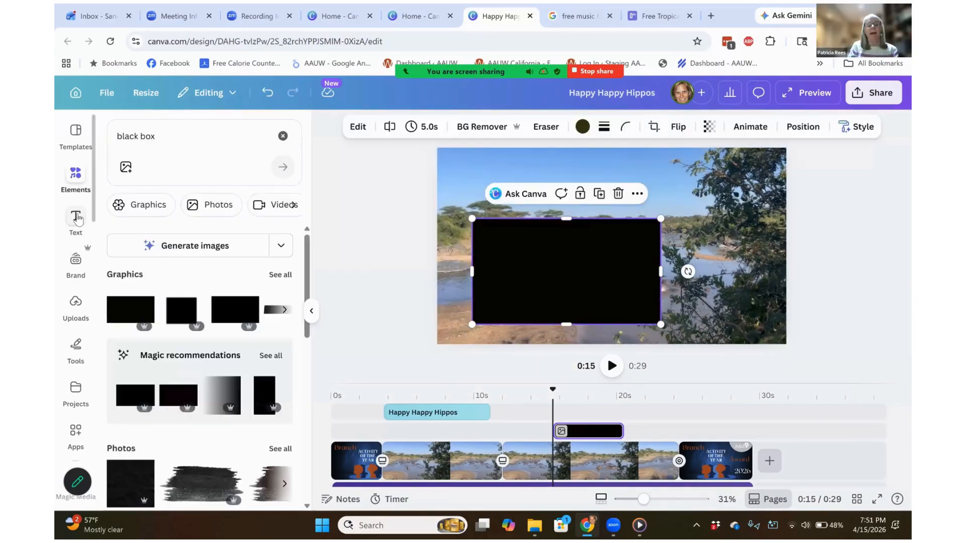
Delete the black rectangle from the hippo clip
{"action": "left_click", "coordinate": [76, 216]}
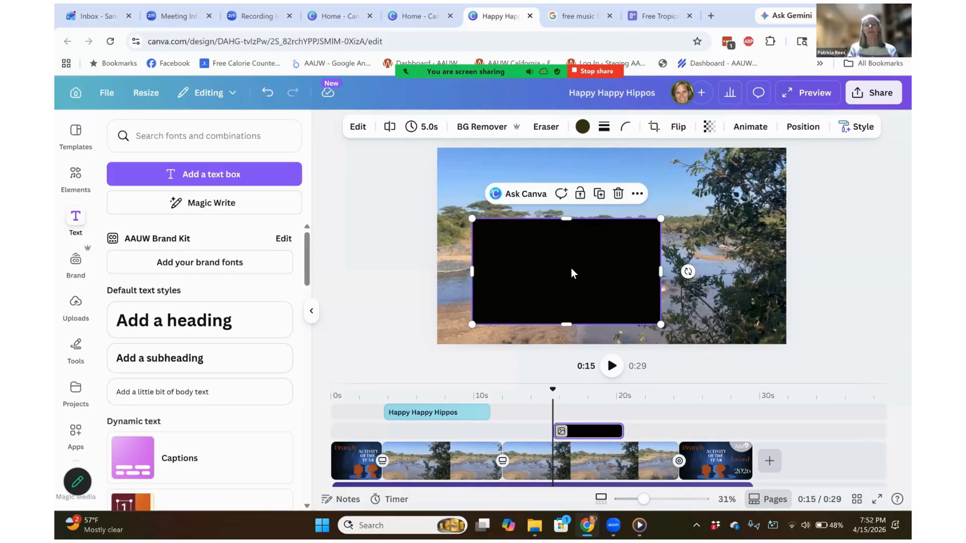
{"action": "key", "text": "Delete"}
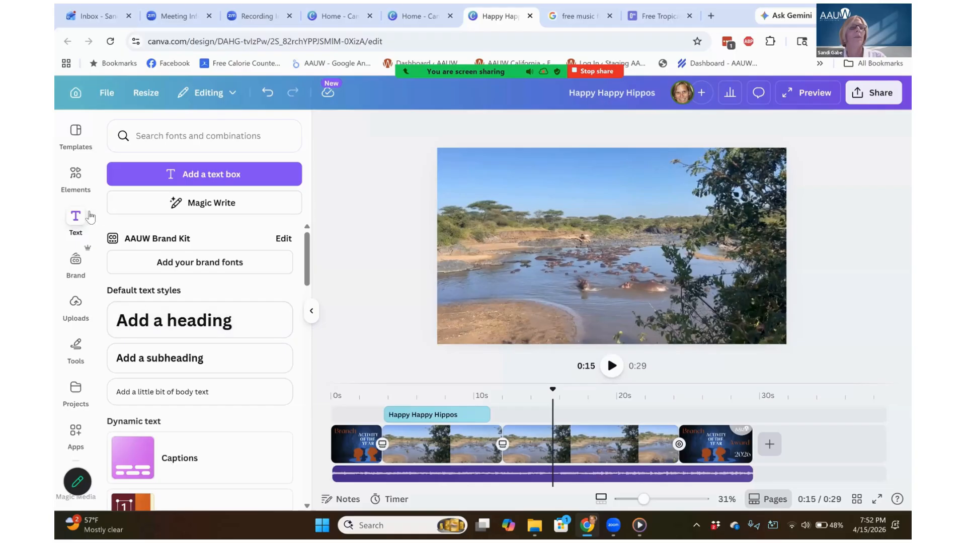
Try to place the black rectangle graphic on the timeline between the title slide and the first hippo clip
{"action": "left_click", "coordinate": [76, 182]}
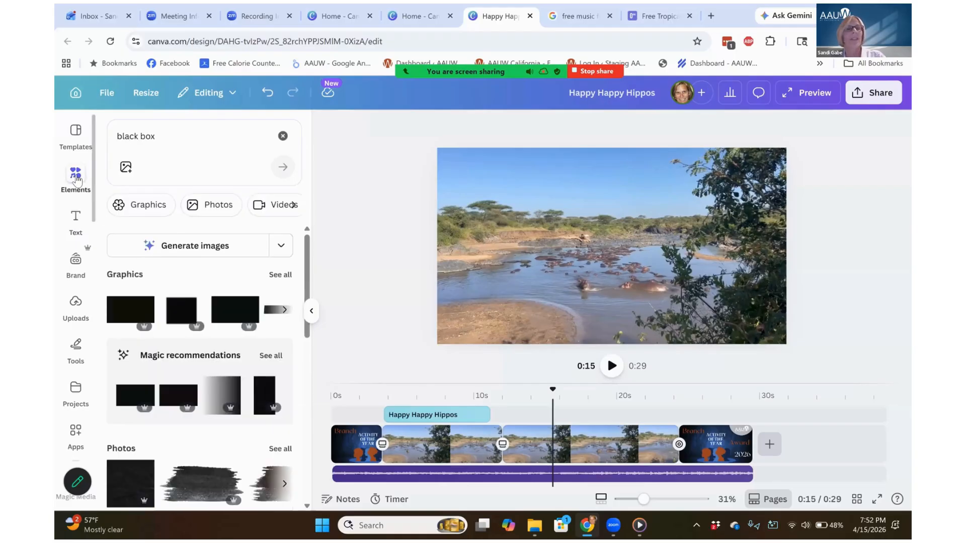
{"action": "left_click", "coordinate": [144, 299]}
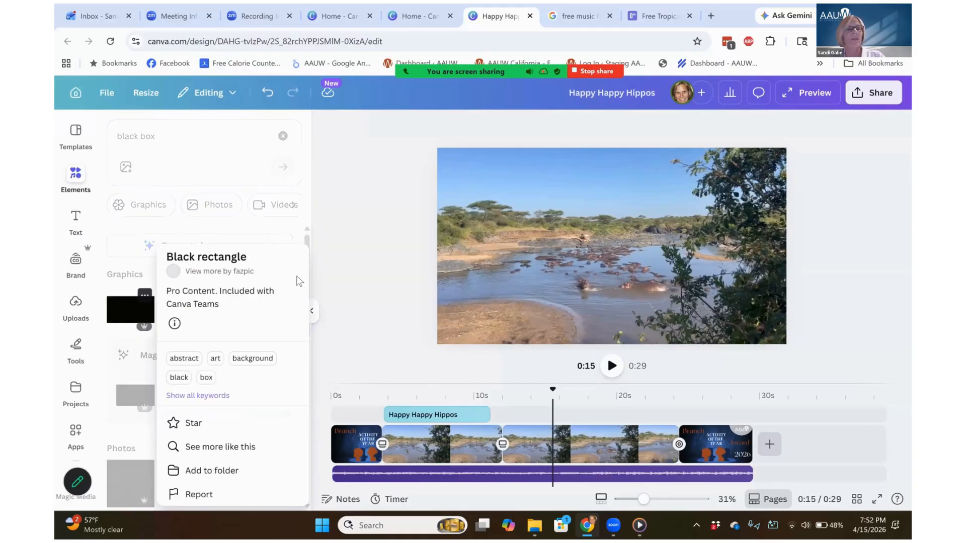
{"action": "left_click", "coordinate": [130, 307]}
{"action": "left_click_drag", "start_coordinate": [129, 309], "coordinate": [383, 446]}
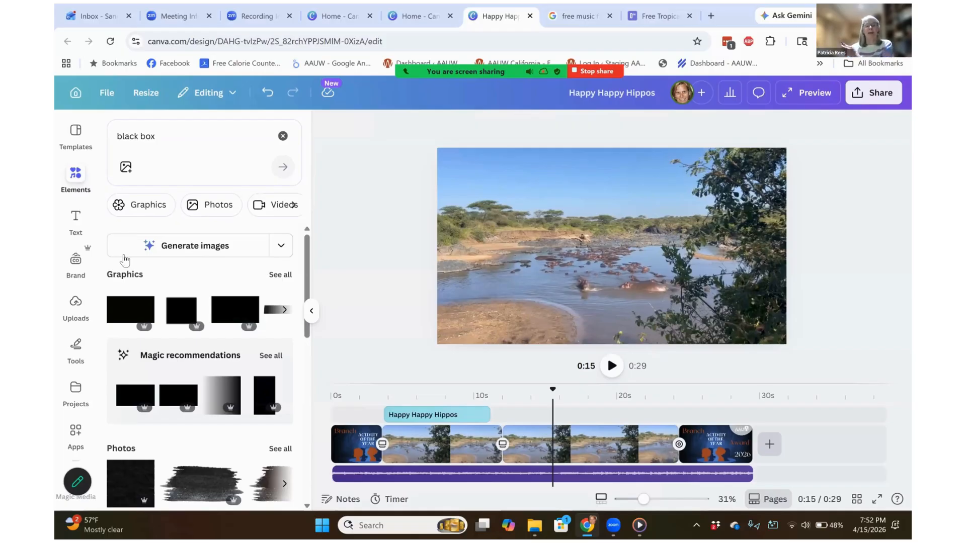
Delete the "Sunborn - Vacation" music track from the video's timeline
{"action": "left_click", "coordinate": [416, 443]}
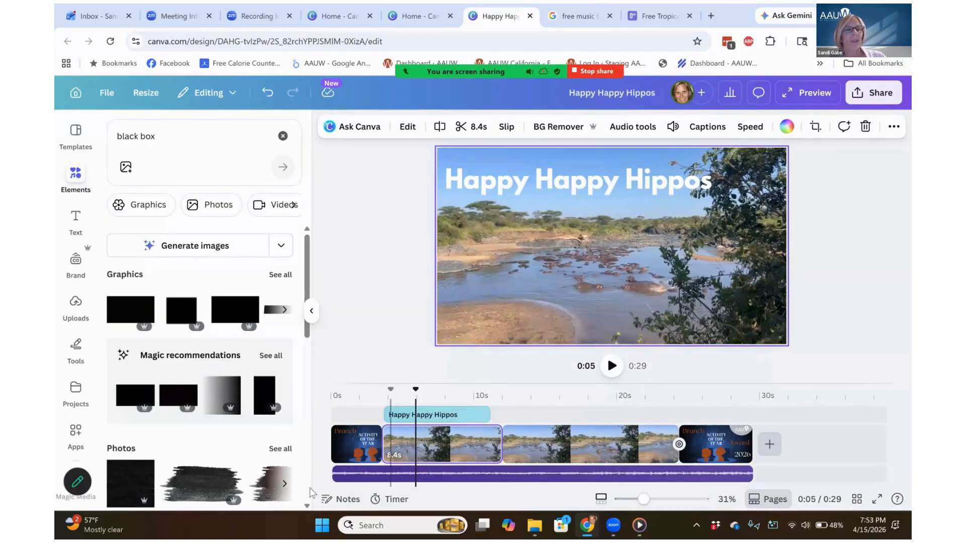
{"action": "left_click", "coordinate": [357, 479]}
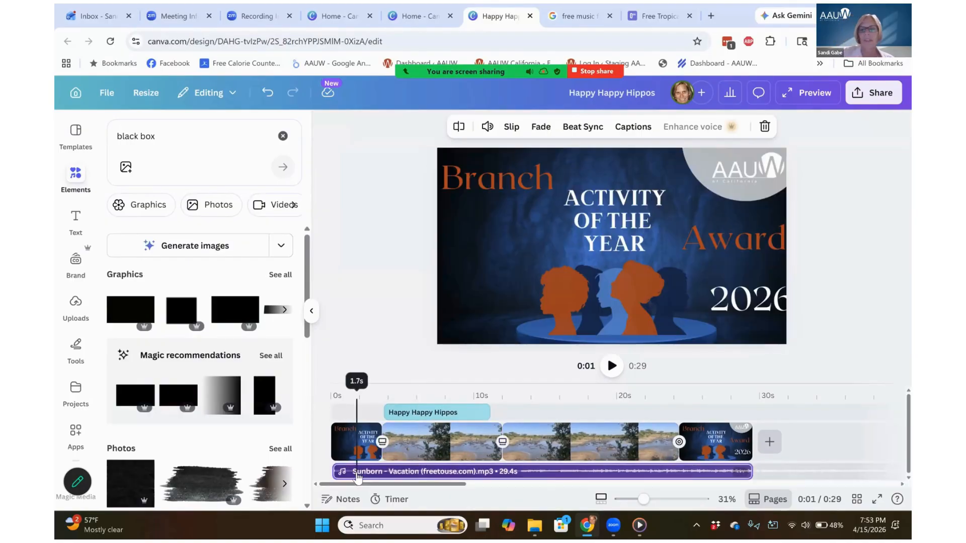
{"action": "key", "text": "Delete"}
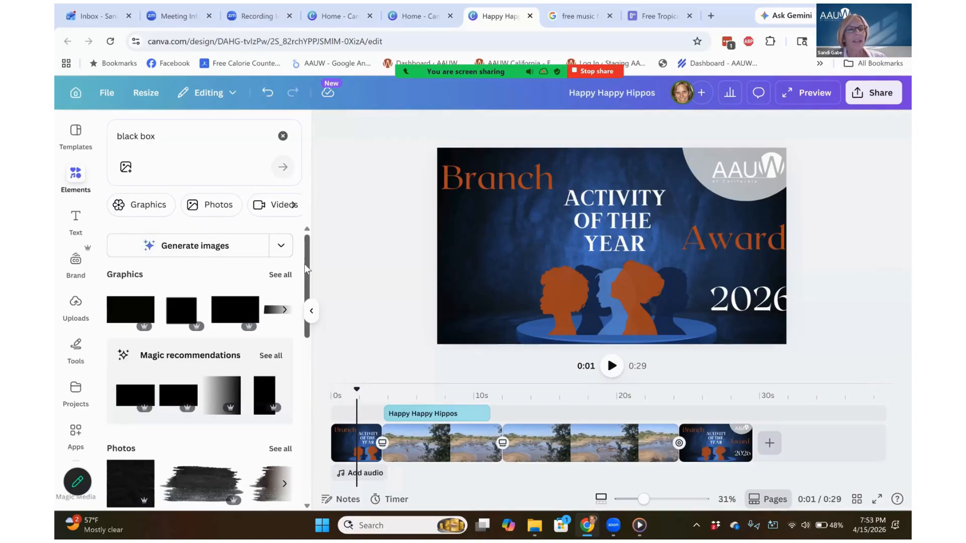
{"action": "scroll", "coordinate": [303, 291], "scroll_direction": "down", "scroll_amount": 3}
{"action": "scroll", "coordinate": [302, 292], "scroll_direction": "up", "scroll_amount": 3}
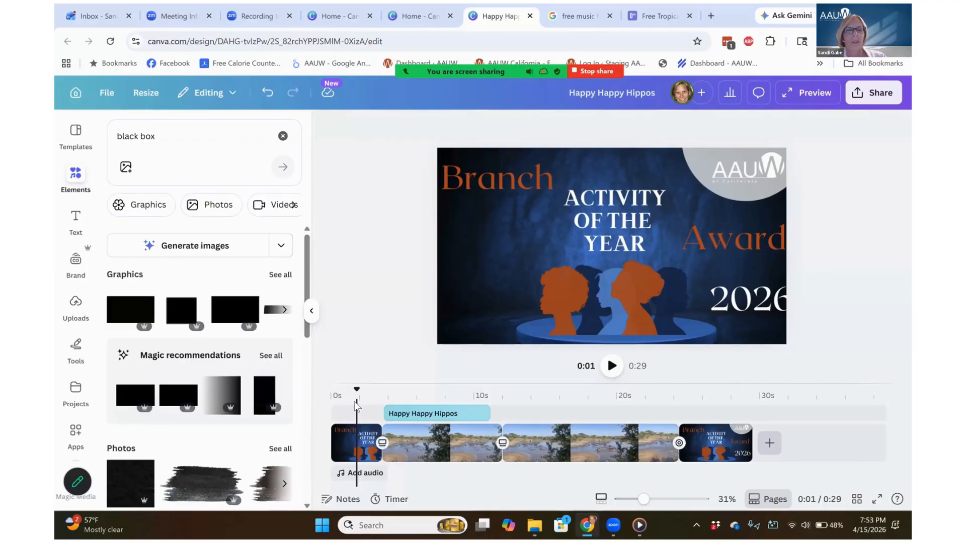
Record a voiceover of about 2 seconds starting about 1 second into the video, and finish the recording
{"action": "left_click_drag", "start_coordinate": [354, 389], "coordinate": [340, 403]}
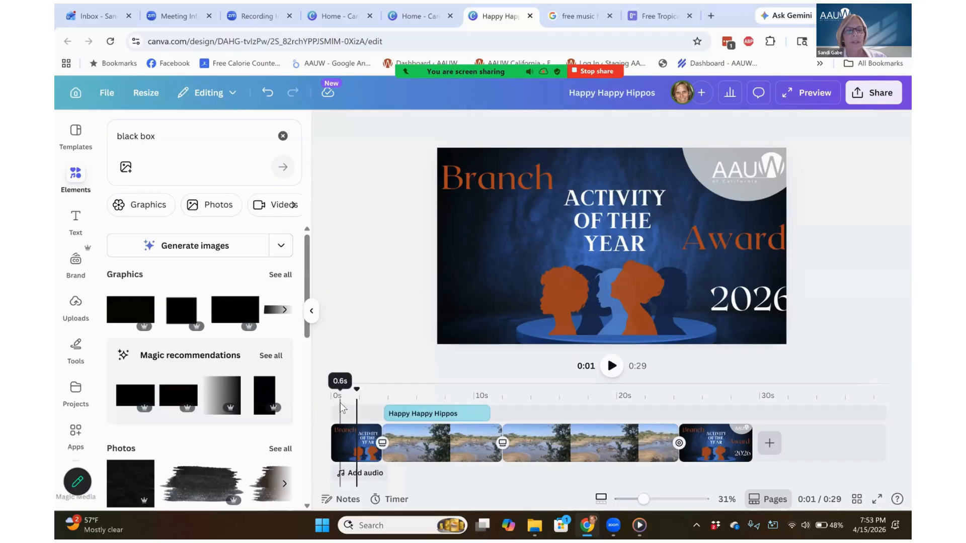
{"action": "left_click", "coordinate": [348, 472]}
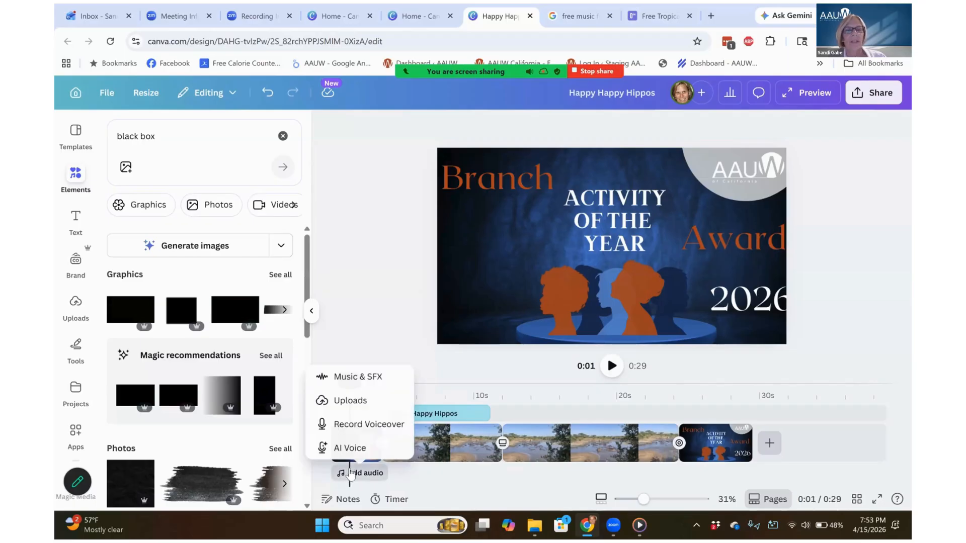
{"action": "left_click", "coordinate": [349, 426]}
{"action": "left_click", "coordinate": [508, 478]}
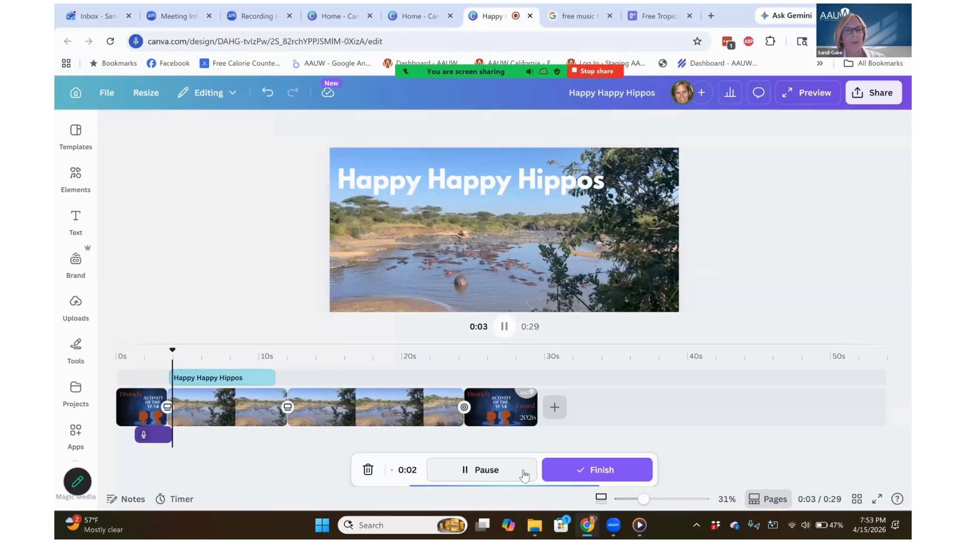
{"action": "left_click", "coordinate": [577, 472]}
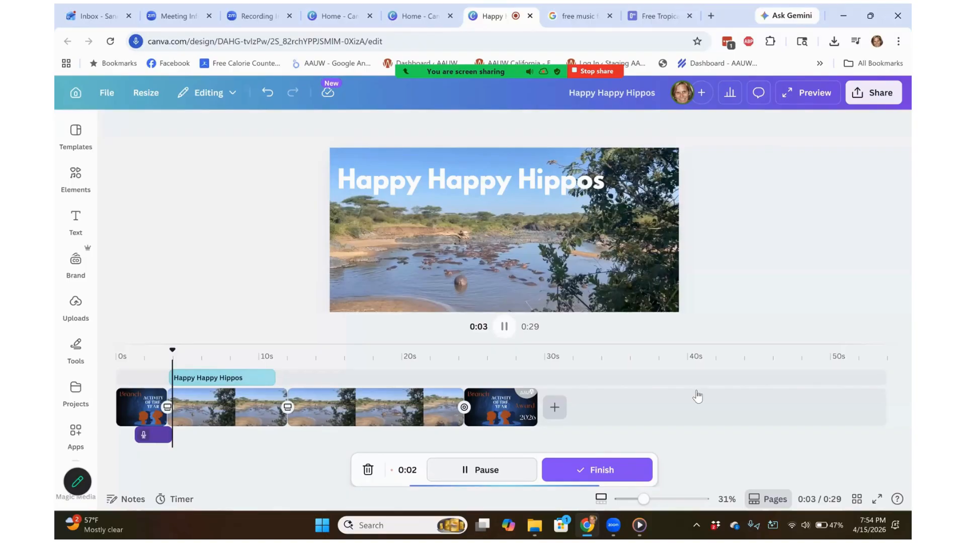
Stop the screen share and go to the Canva home page with the recent designs
{"action": "left_click", "coordinate": [594, 71]}
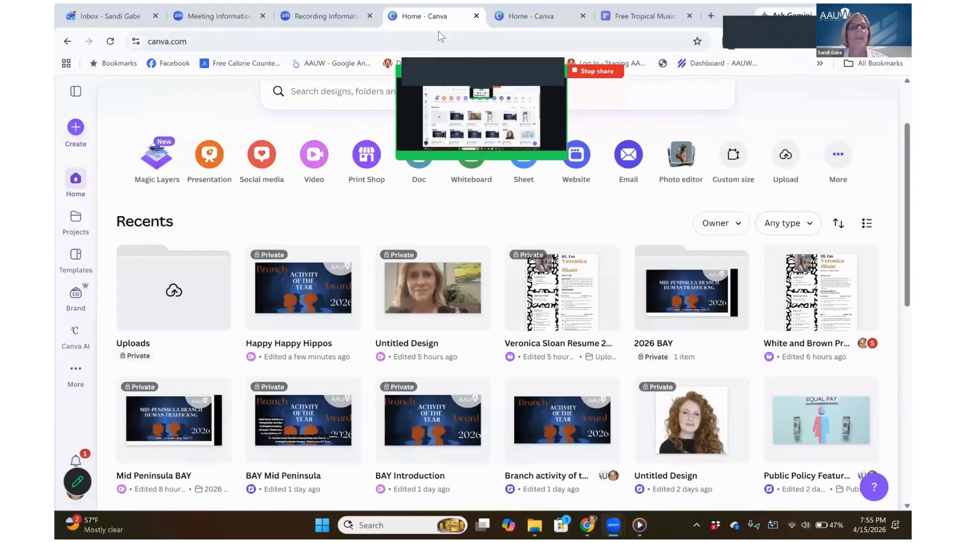
{"action": "left_click", "coordinate": [76, 181]}
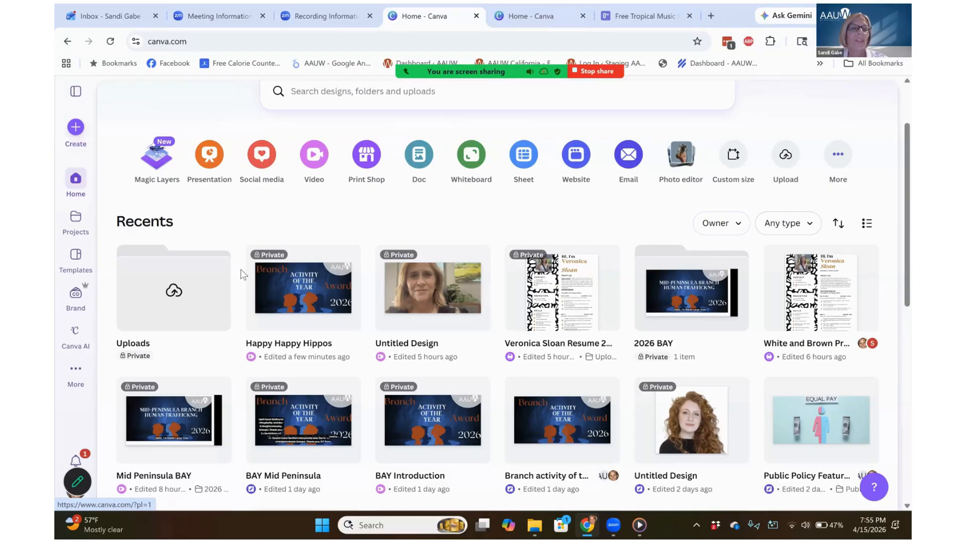
{"action": "mouse_move", "coordinate": [289, 289]}
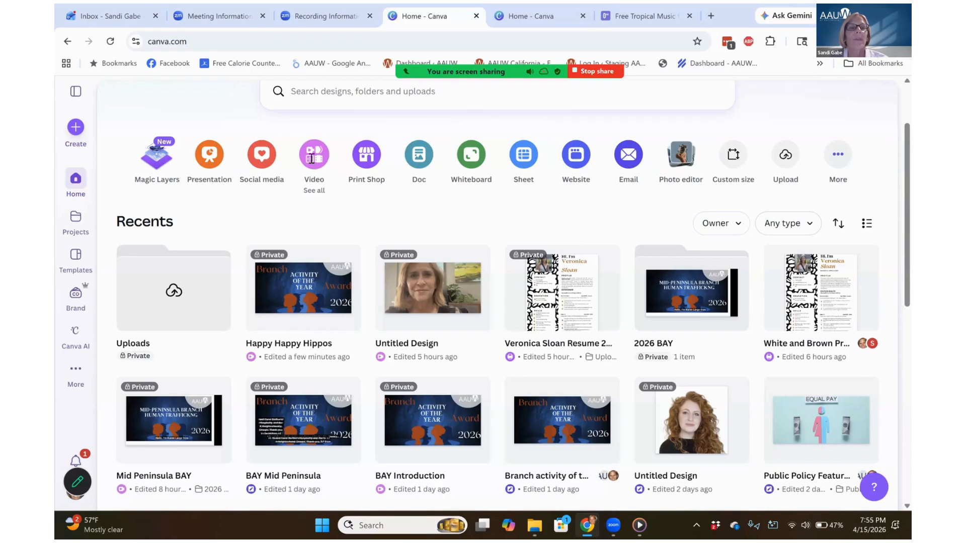
Create a new landscape video design and place the 1:23:24 uploaded video on its timeline
{"action": "left_click", "coordinate": [312, 161]}
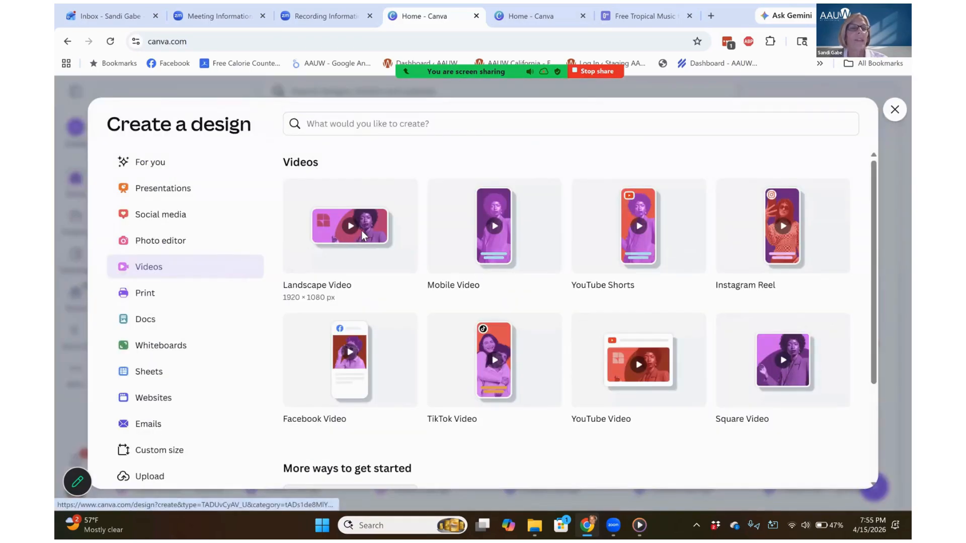
{"action": "left_click", "coordinate": [362, 233]}
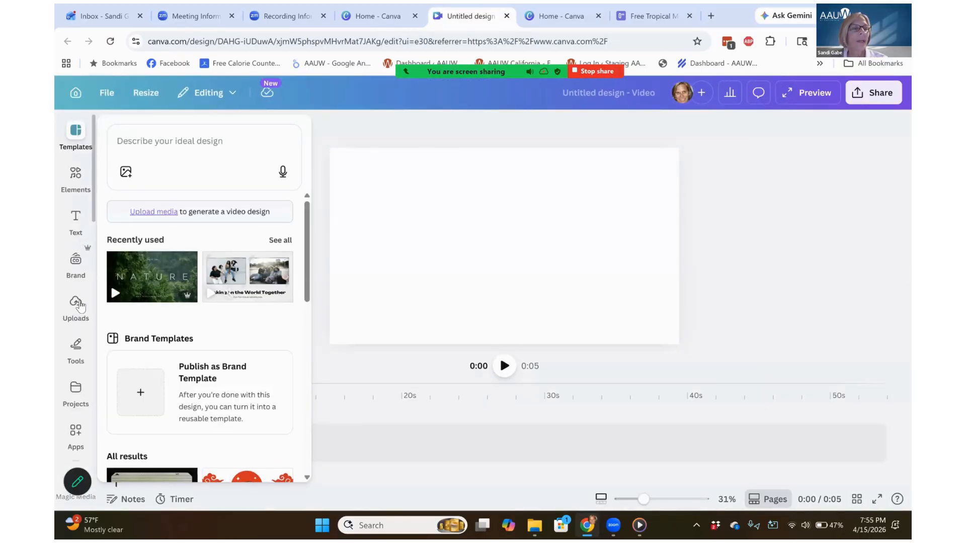
{"action": "left_click", "coordinate": [80, 308]}
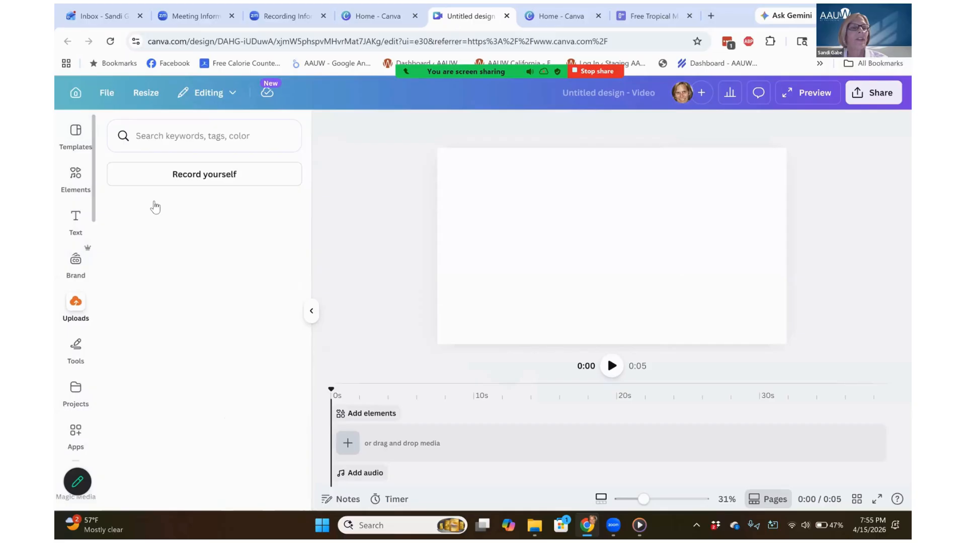
{"action": "left_click", "coordinate": [159, 232]}
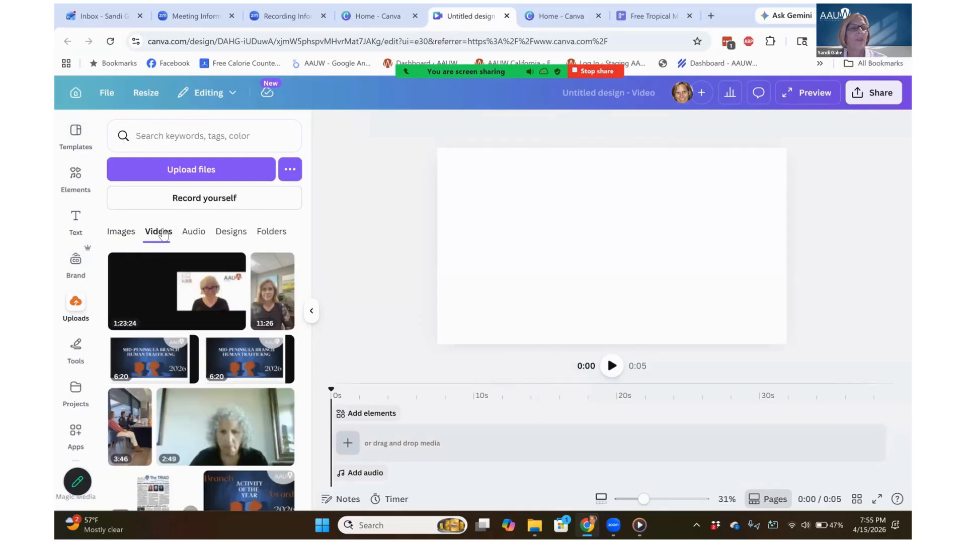
{"action": "left_click_drag", "start_coordinate": [200, 295], "coordinate": [378, 443]}
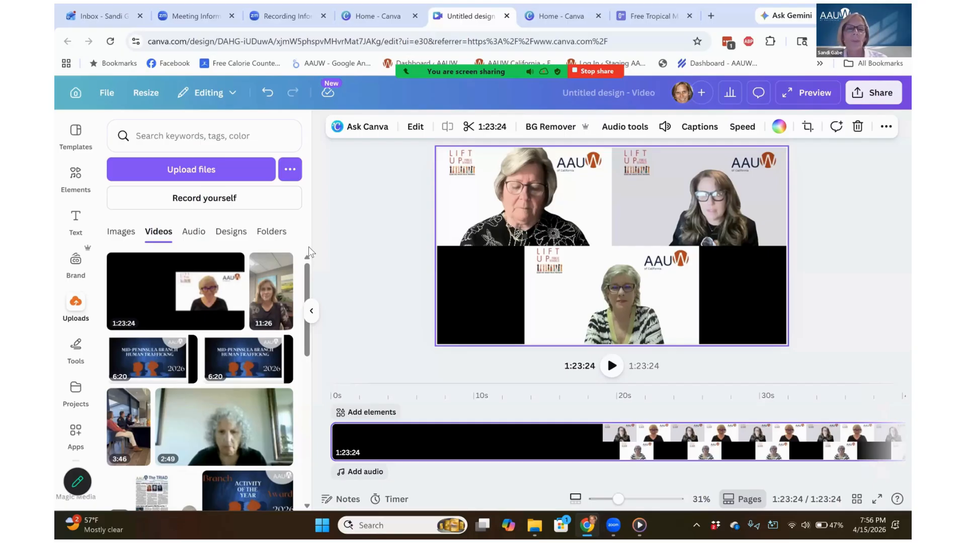
Split the video clip at about 14:30 and delete everything after the split
{"action": "left_click", "coordinate": [449, 439]}
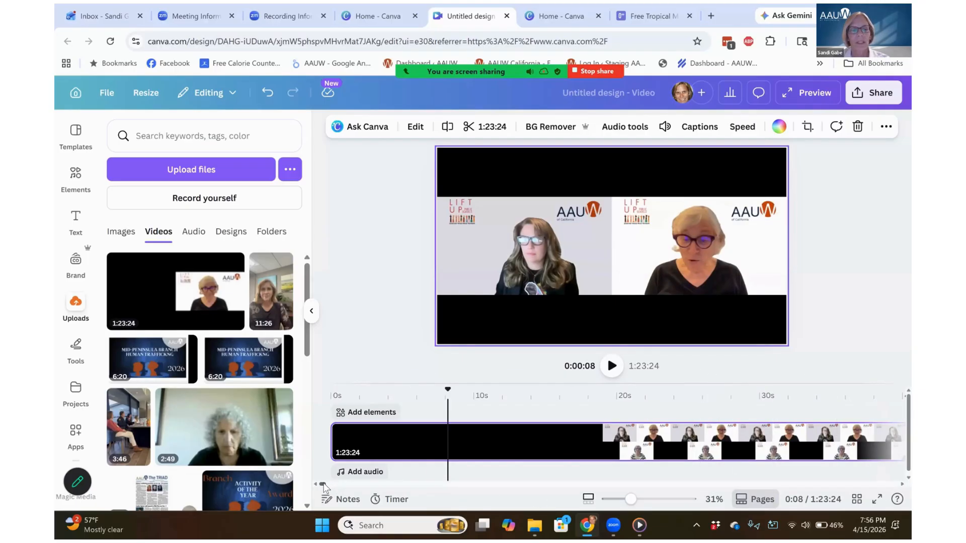
{"action": "left_click_drag", "start_coordinate": [324, 485], "coordinate": [421, 485]}
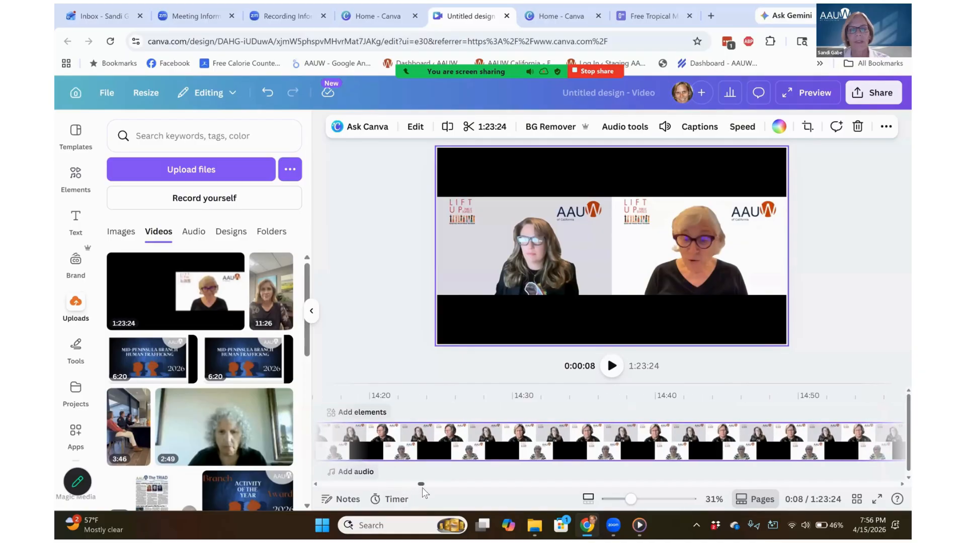
{"action": "left_click", "coordinate": [525, 459]}
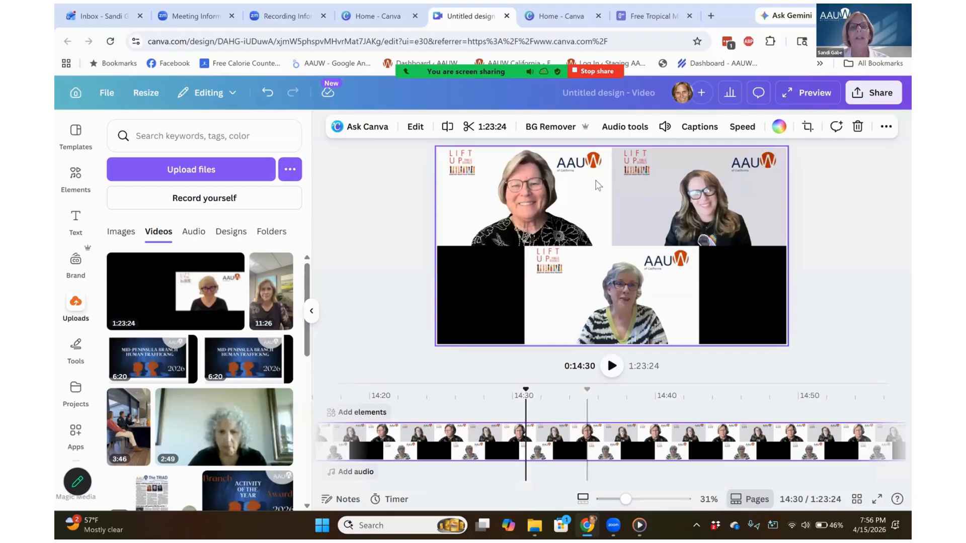
{"action": "left_click", "coordinate": [450, 128]}
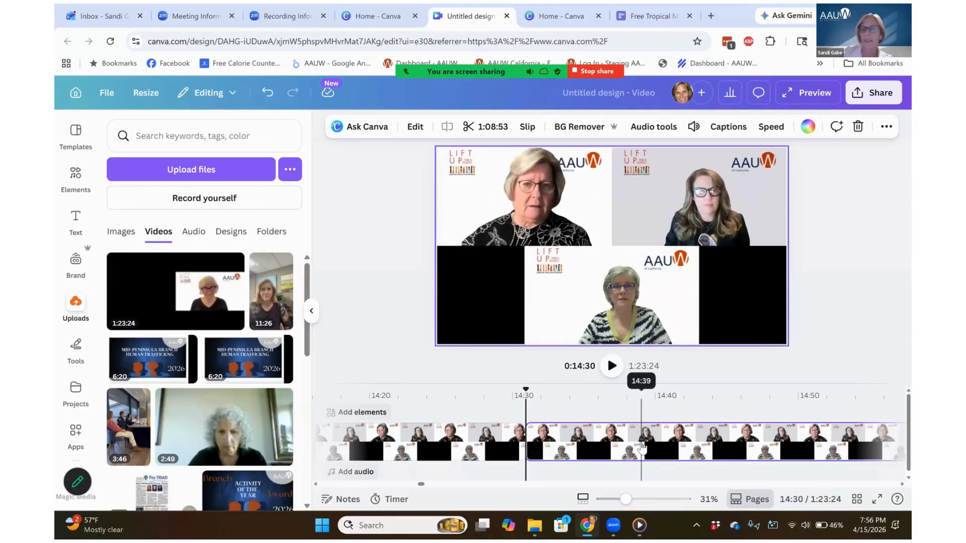
{"action": "key", "text": "Delete"}
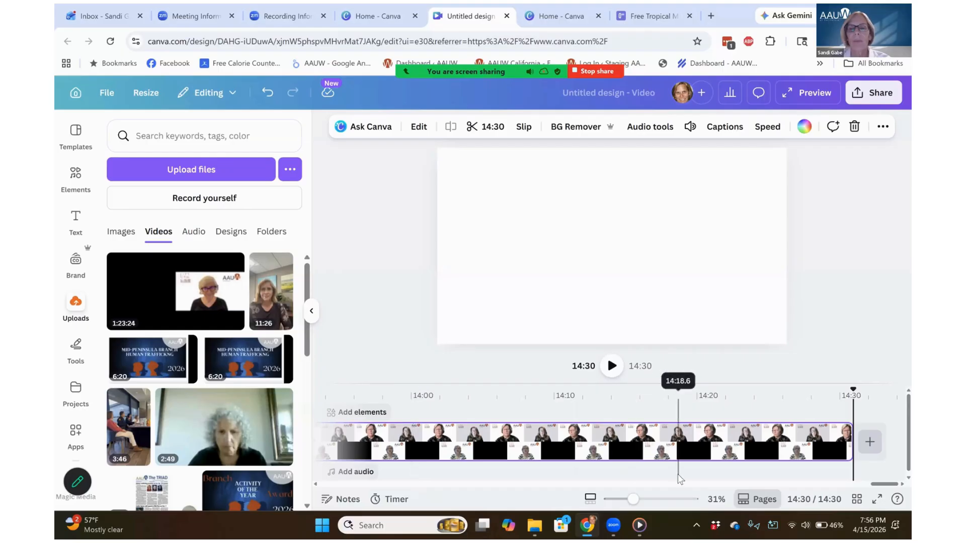
Open the caption options for the shortened clip and look through the available caption styles
{"action": "left_click", "coordinate": [699, 470]}
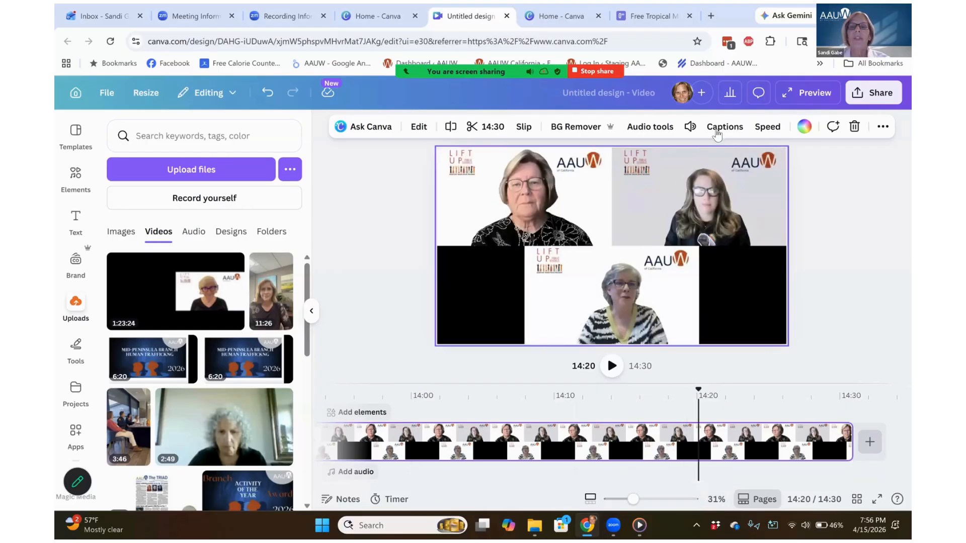
{"action": "left_click", "coordinate": [717, 131]}
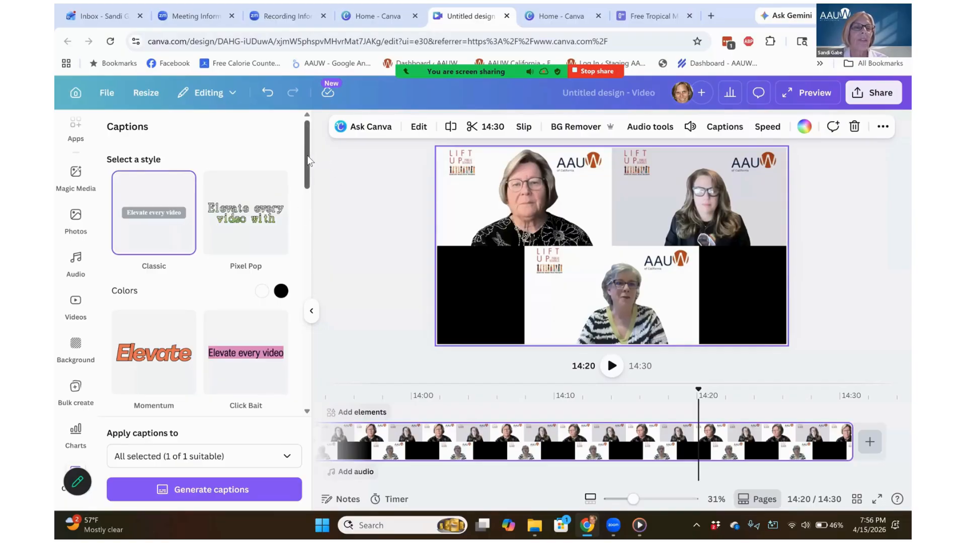
{"action": "scroll", "coordinate": [313, 179], "scroll_direction": "down", "scroll_amount": 8}
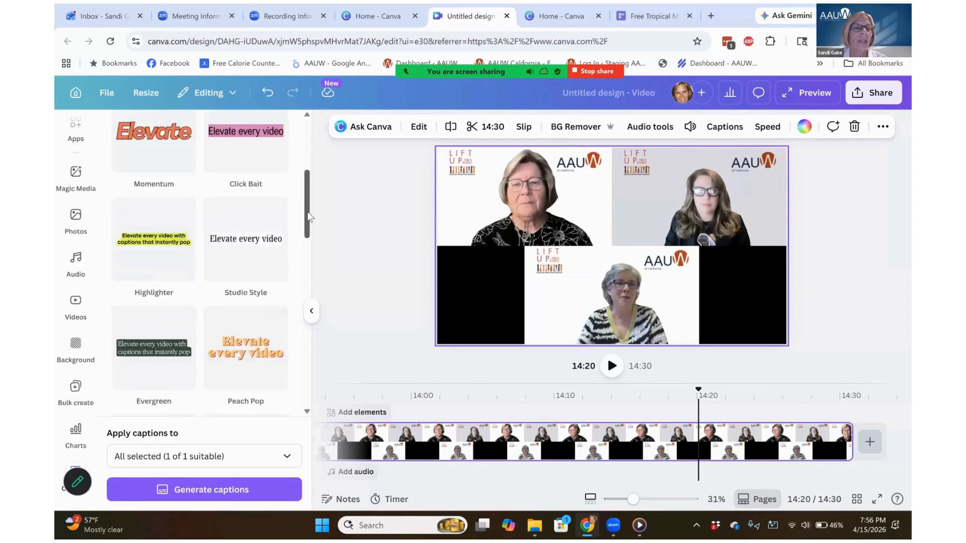
{"action": "scroll", "coordinate": [299, 245], "scroll_direction": "down", "scroll_amount": 5}
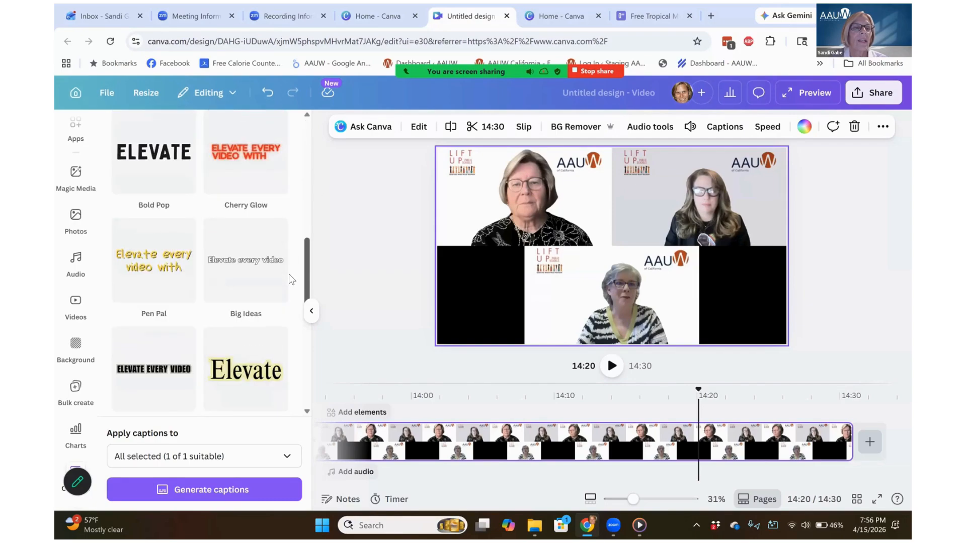
{"action": "scroll", "coordinate": [282, 315], "scroll_direction": "down", "scroll_amount": 2}
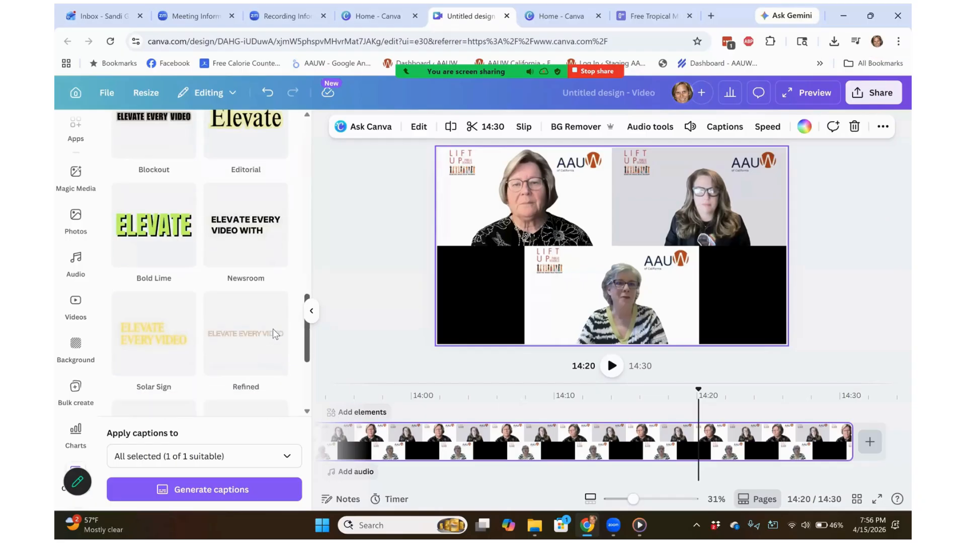
{"action": "scroll", "coordinate": [274, 325], "scroll_direction": "up", "scroll_amount": 4}
{"action": "scroll", "coordinate": [313, 217], "scroll_direction": "up", "scroll_amount": 3}
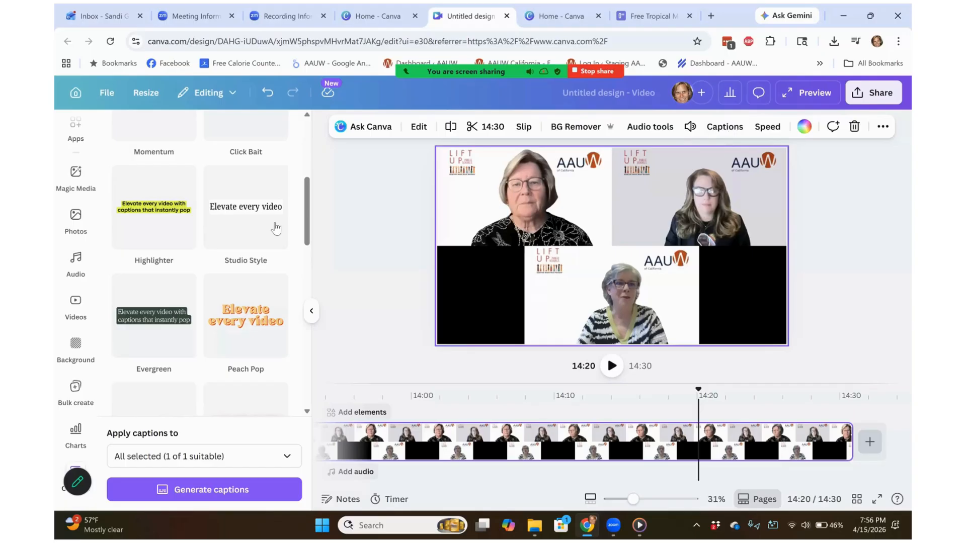
{"action": "scroll", "coordinate": [294, 173], "scroll_direction": "up", "scroll_amount": 5}
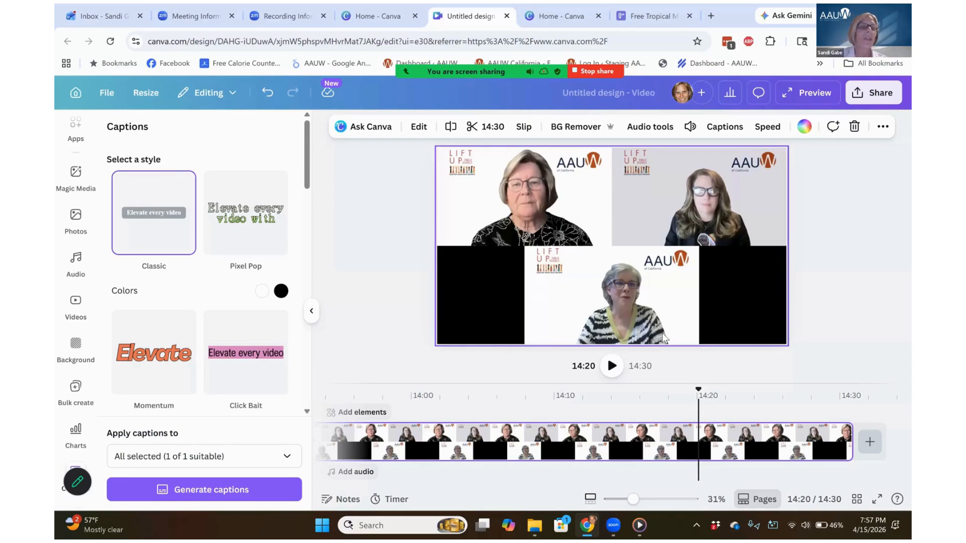
Try to generate Classic-style captions for the 14:30 clip, and cancel the generation
{"action": "left_click", "coordinate": [229, 491]}
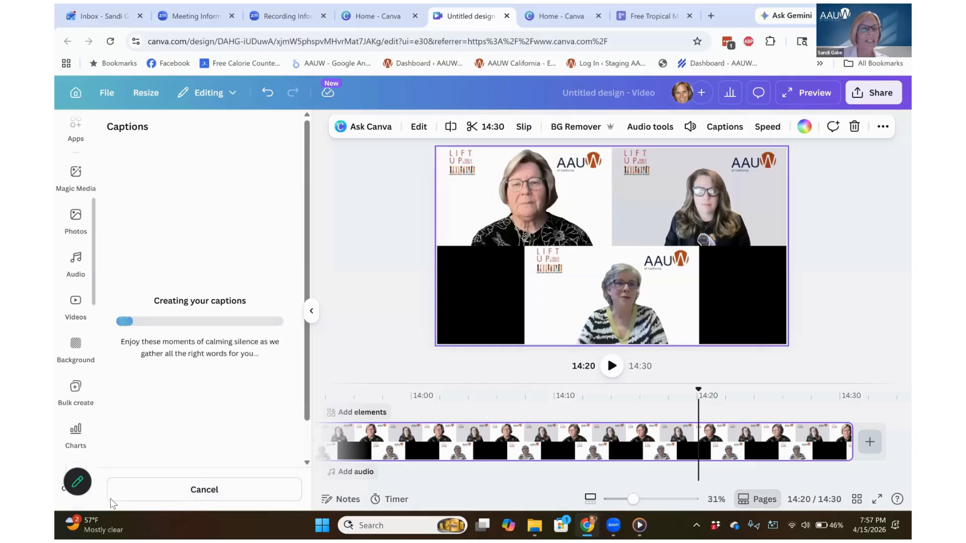
{"action": "left_click", "coordinate": [180, 490]}
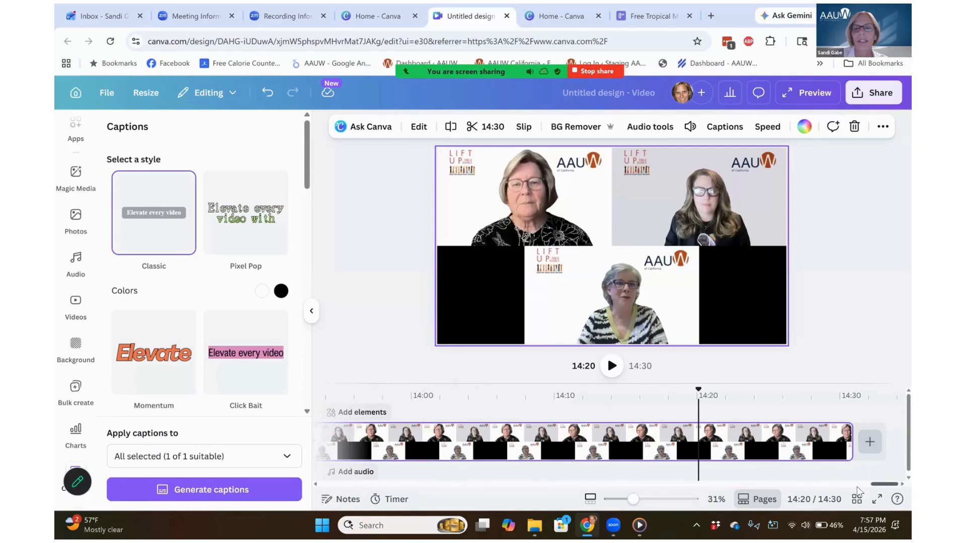
Split the clip at about 5:00 and delete the part after the split
{"action": "mouse_move", "coordinate": [856, 487]}
{"action": "left_mouse_down"}
{"action": "mouse_move", "coordinate": [747, 499]}
{"action": "mouse_move", "coordinate": [548, 497]}
{"action": "left_mouse_up"}
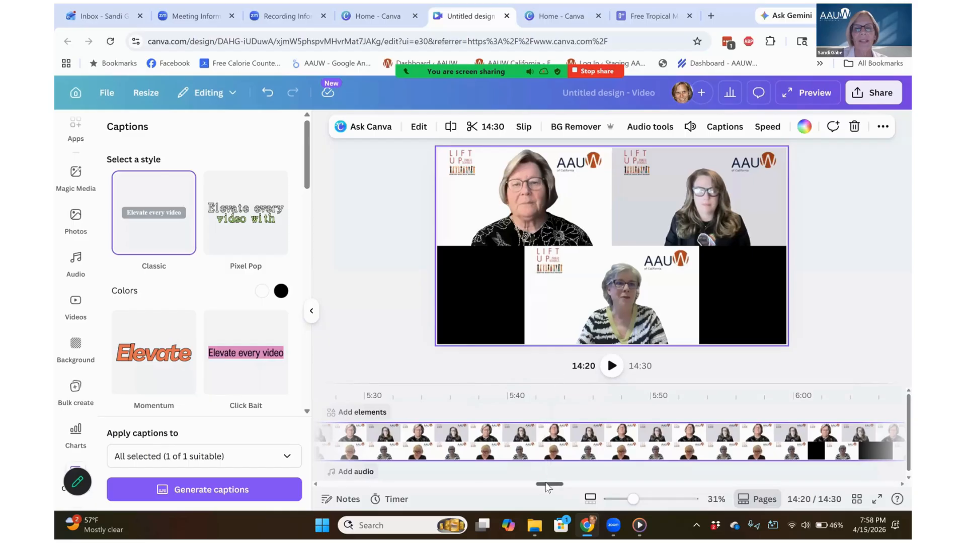
{"action": "left_click_drag", "start_coordinate": [547, 488], "coordinate": [525, 488]}
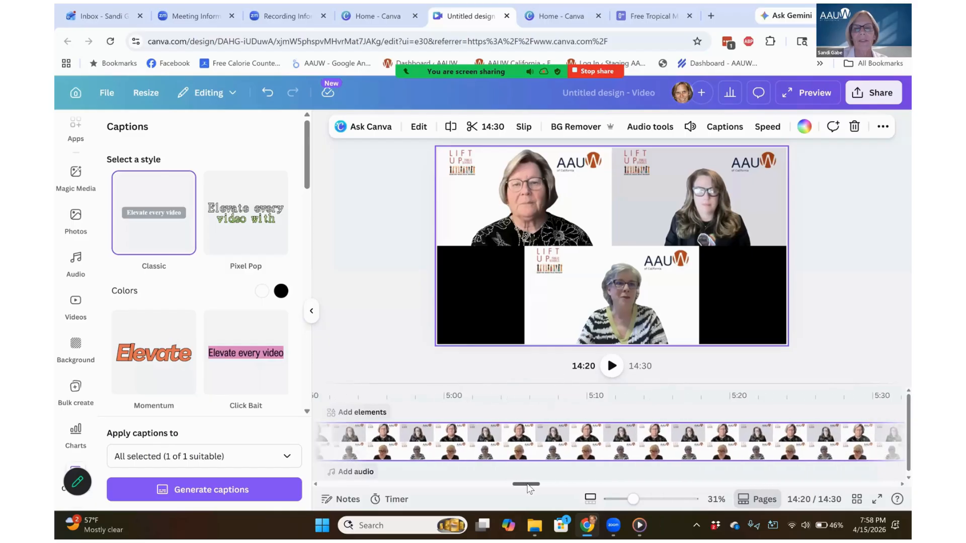
{"action": "left_click", "coordinate": [446, 413]}
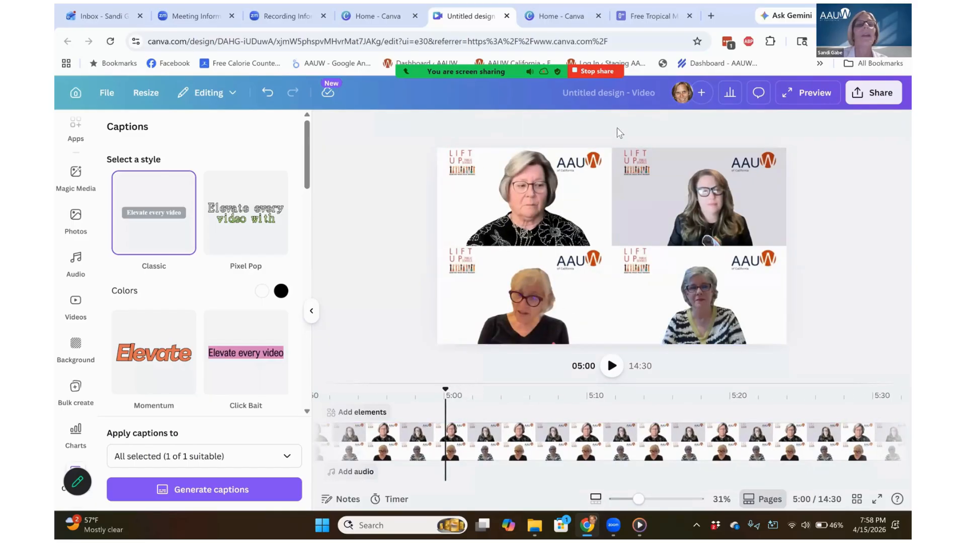
{"action": "left_click", "coordinate": [606, 213]}
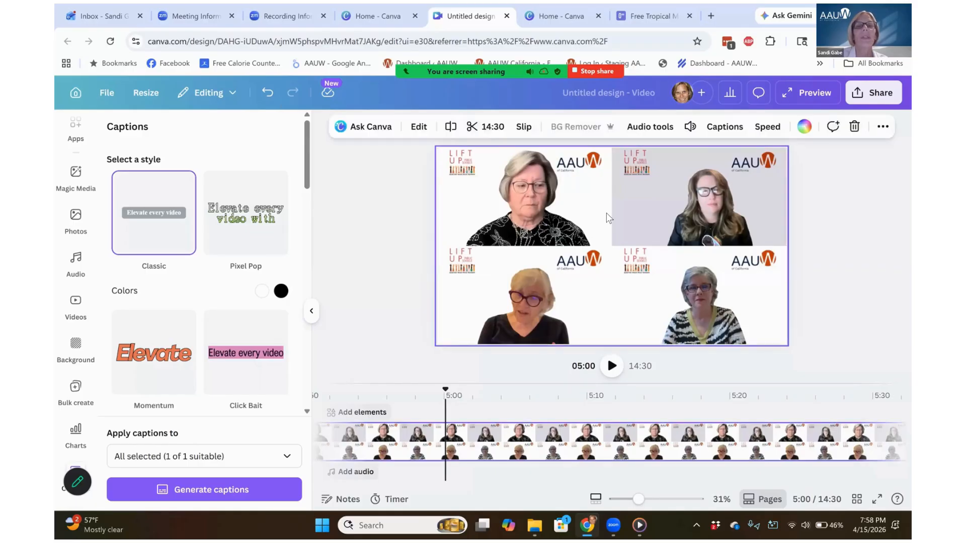
{"action": "left_click", "coordinate": [451, 126]}
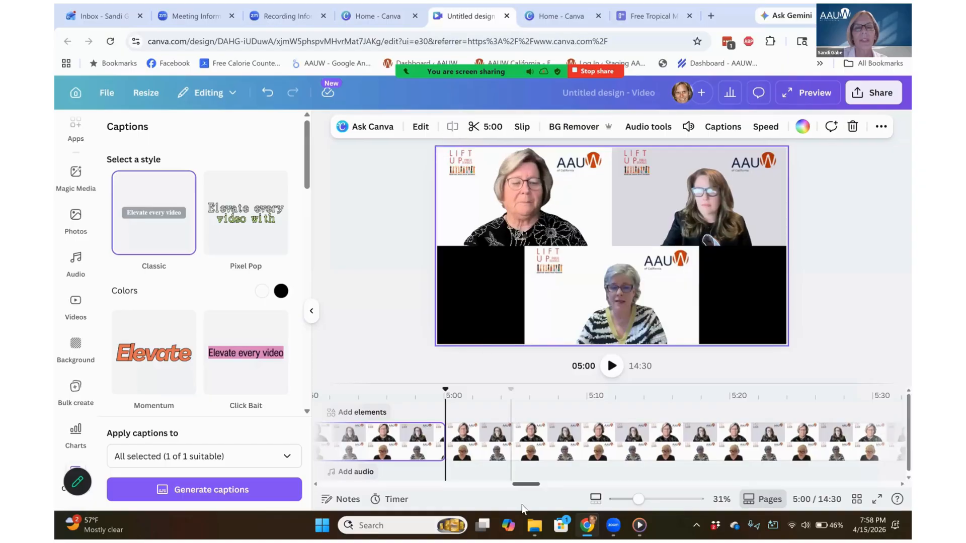
{"action": "left_click", "coordinate": [563, 449]}
{"action": "key", "text": "Delete"}
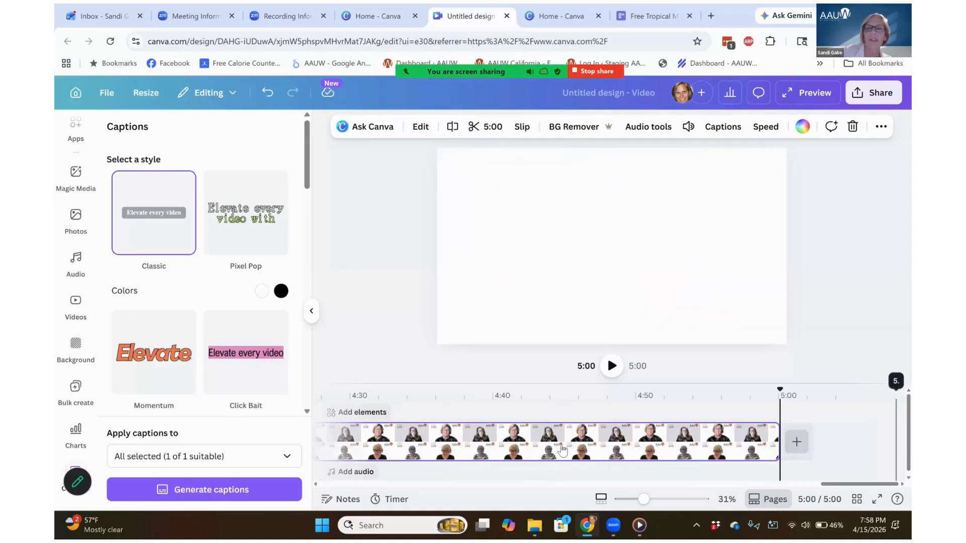
Try to generate Classic-style captions for the 5:00 clip, and cancel the generation
{"action": "left_click", "coordinate": [518, 457]}
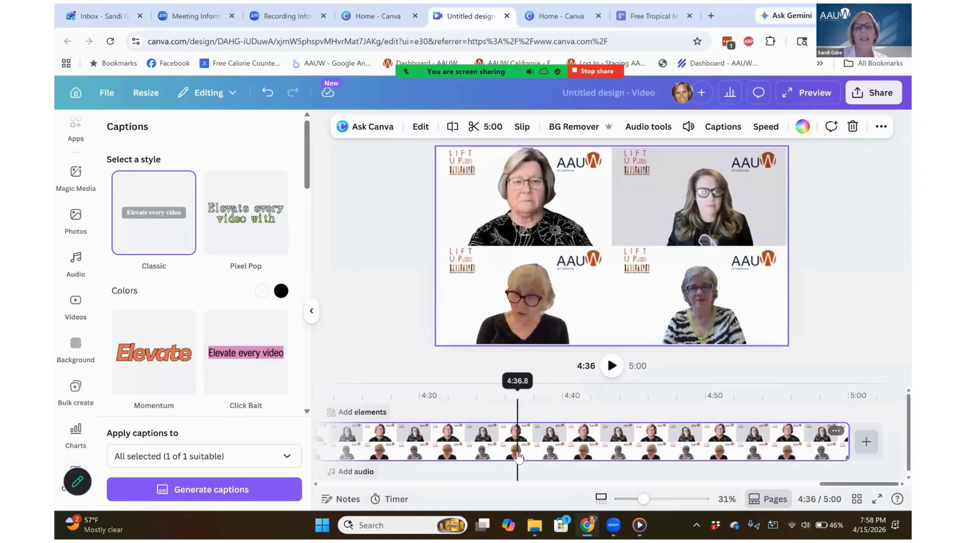
{"action": "left_click", "coordinate": [184, 490]}
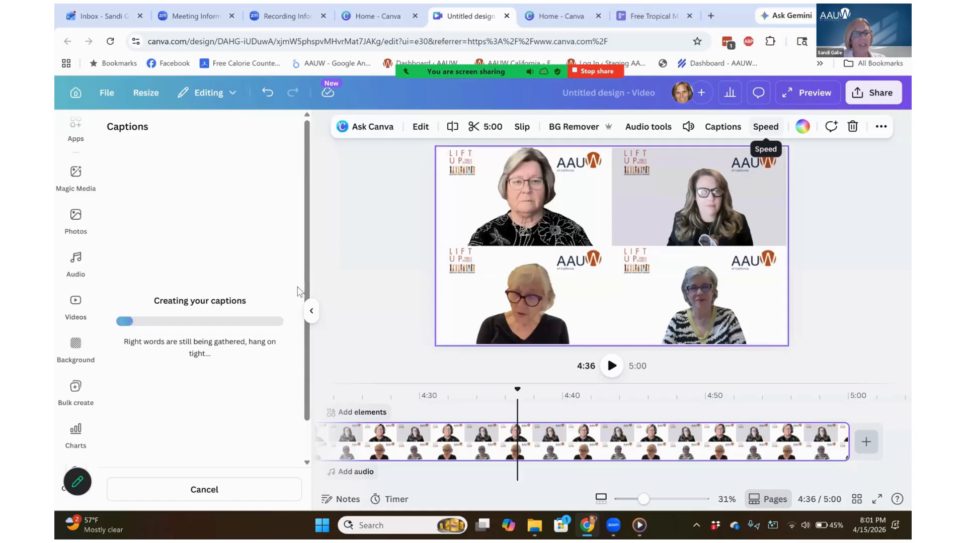
{"action": "left_click", "coordinate": [162, 495]}
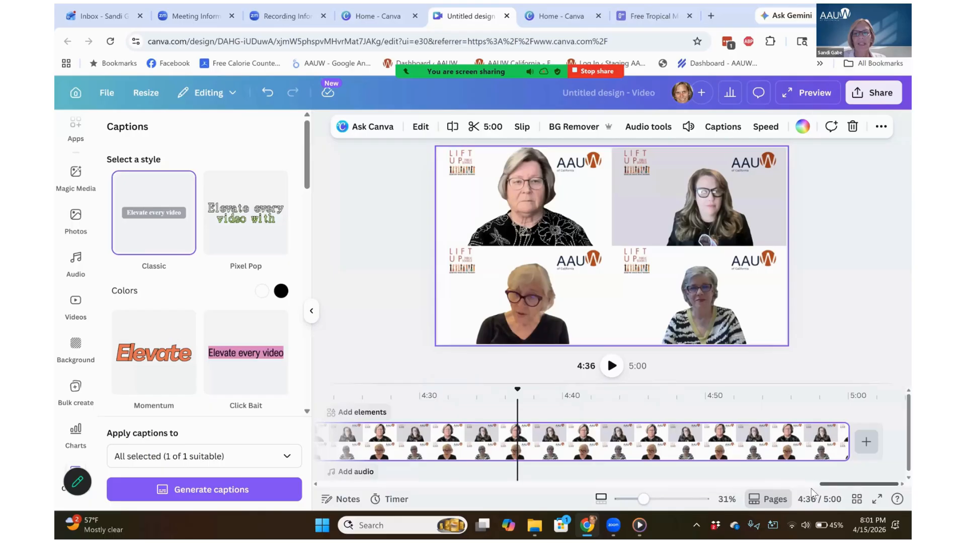
Split the clip at about 1:00 and delete the remainder after the split
{"action": "mouse_move", "coordinate": [854, 487]}
{"action": "left_mouse_down"}
{"action": "mouse_move", "coordinate": [624, 493]}
{"action": "mouse_move", "coordinate": [438, 462]}
{"action": "left_mouse_up"}
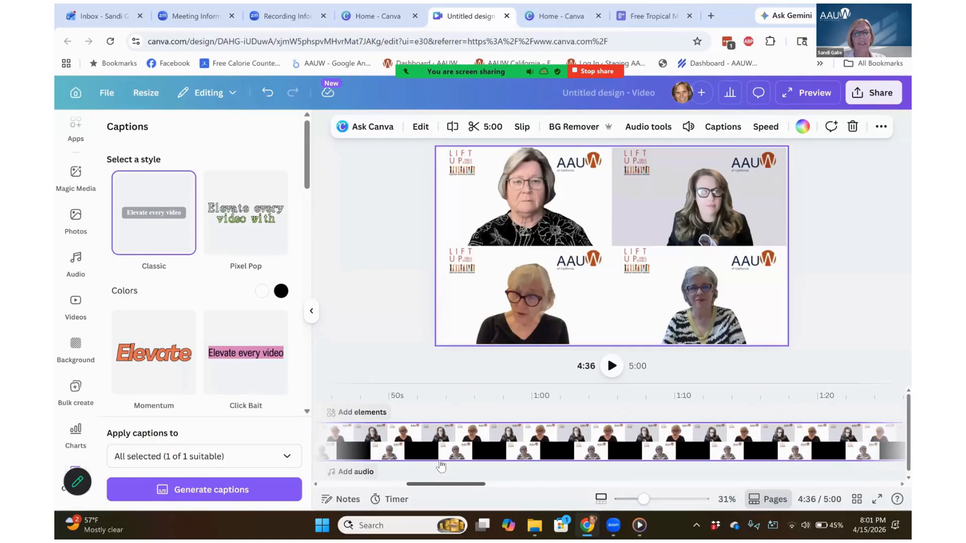
{"action": "left_click", "coordinate": [533, 395]}
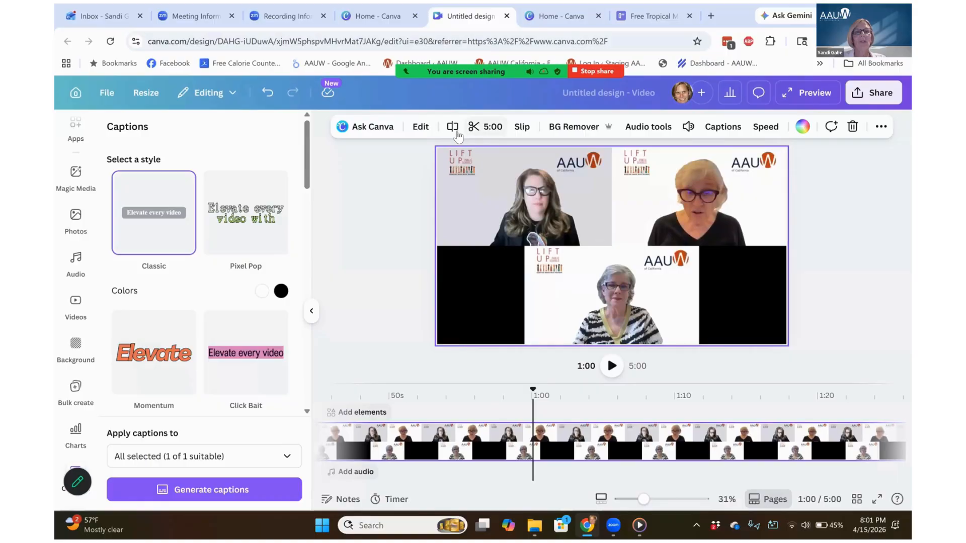
{"action": "left_click", "coordinate": [452, 127]}
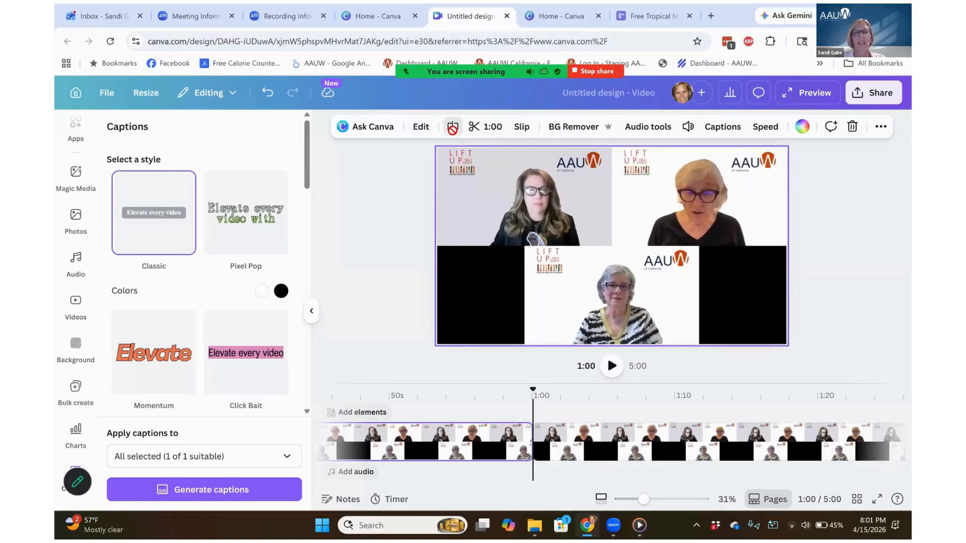
{"action": "key", "text": "Delete"}
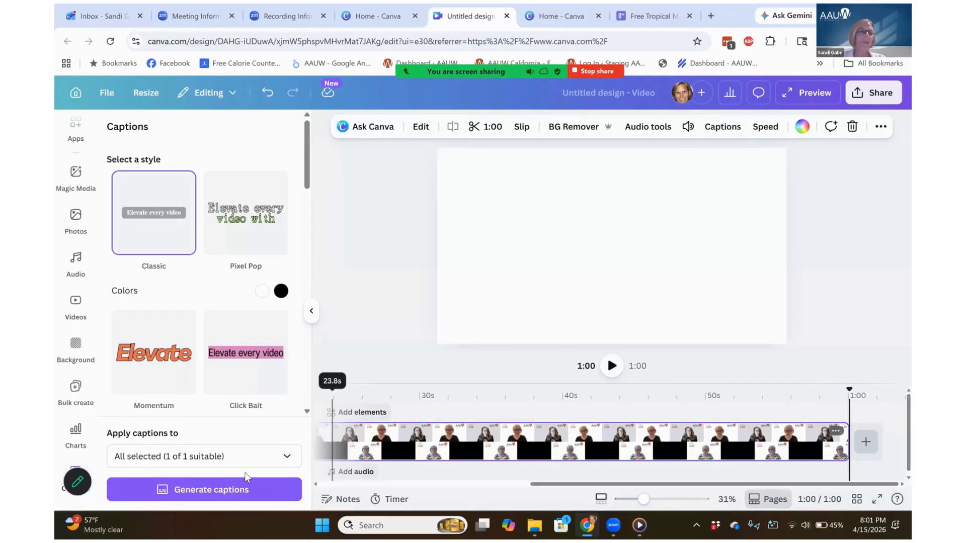
Start generating Classic-style captions for the one-minute clip and set the playhead at about 3 seconds
{"action": "left_click", "coordinate": [241, 490]}
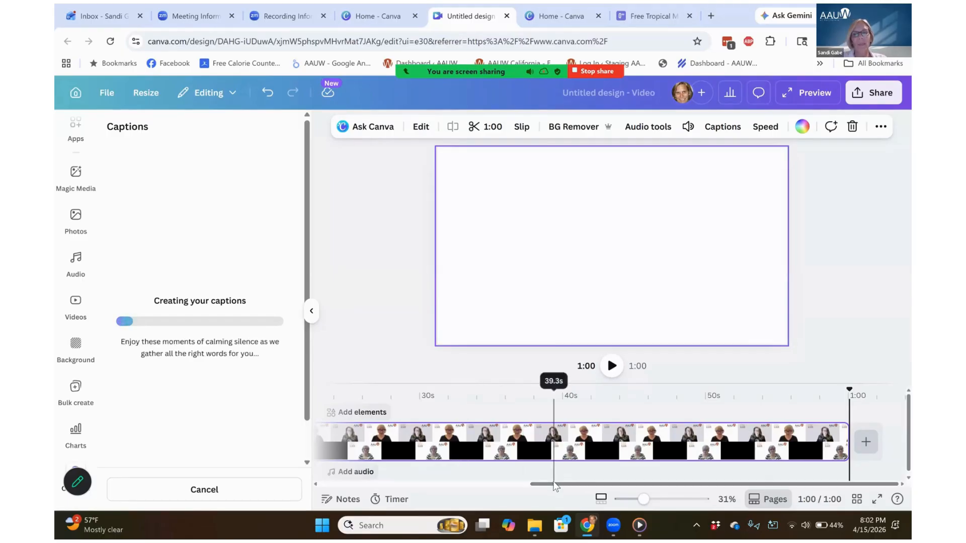
{"action": "scroll", "coordinate": [533, 486], "scroll_direction": "left", "scroll_amount": 3}
{"action": "scroll", "coordinate": [429, 481], "scroll_direction": "left", "scroll_amount": 6}
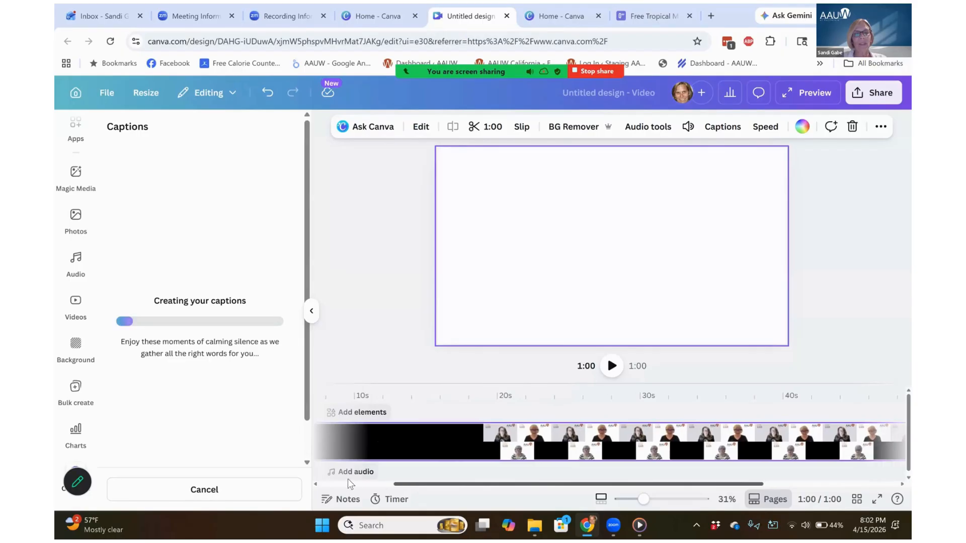
{"action": "left_click", "coordinate": [385, 444]}
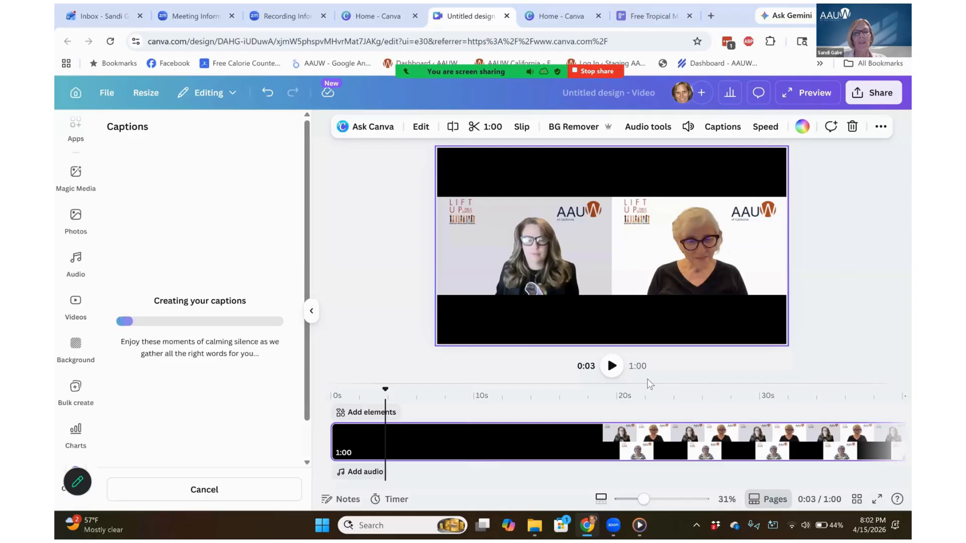
Examine the one-minute clip's frames at several points between about 10 and 29 seconds
{"action": "left_click", "coordinate": [648, 442]}
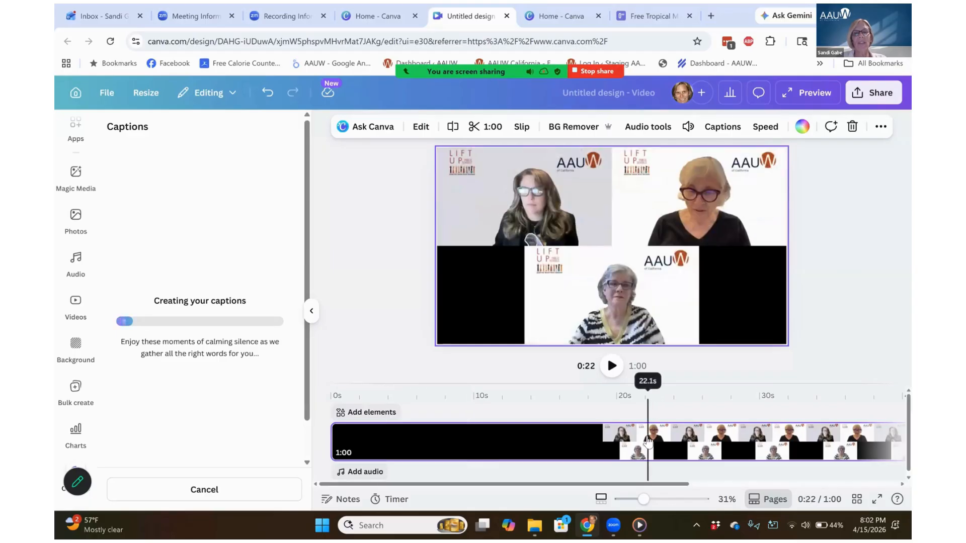
{"action": "left_click", "coordinate": [753, 434]}
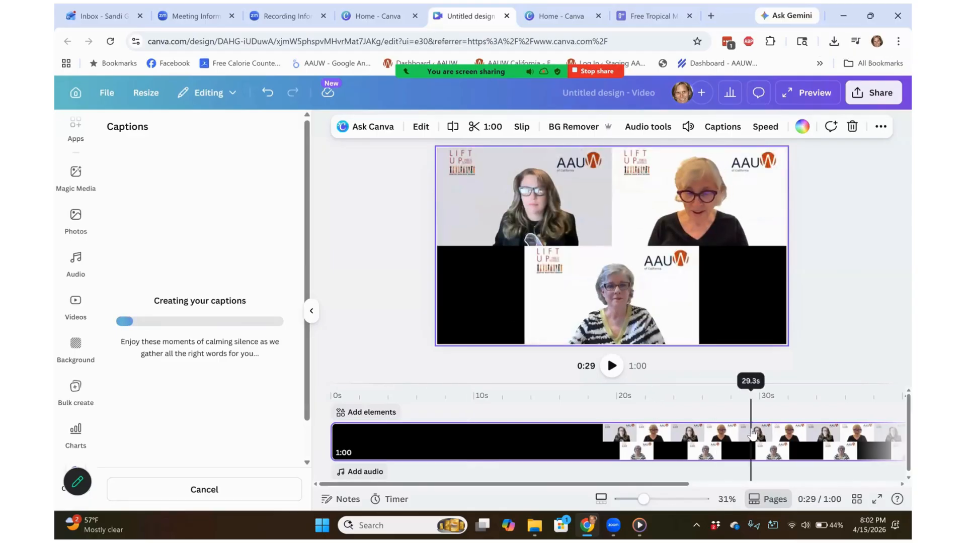
{"action": "left_click", "coordinate": [478, 446]}
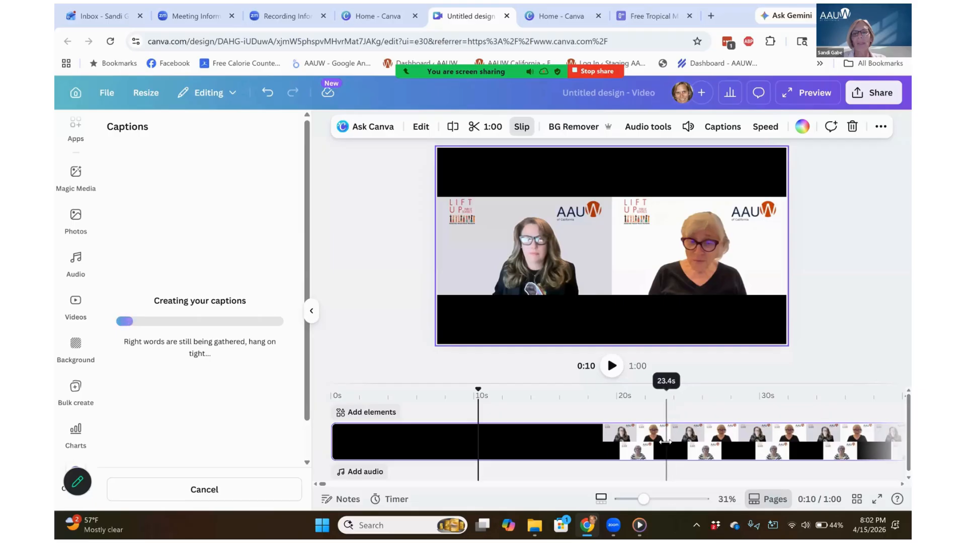
{"action": "left_click", "coordinate": [666, 442]}
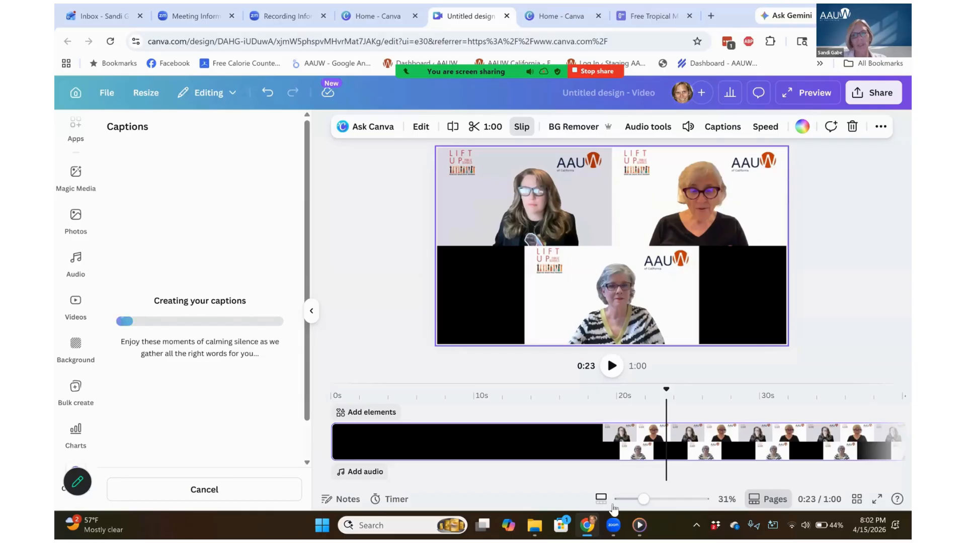
{"action": "left_click", "coordinate": [574, 446]}
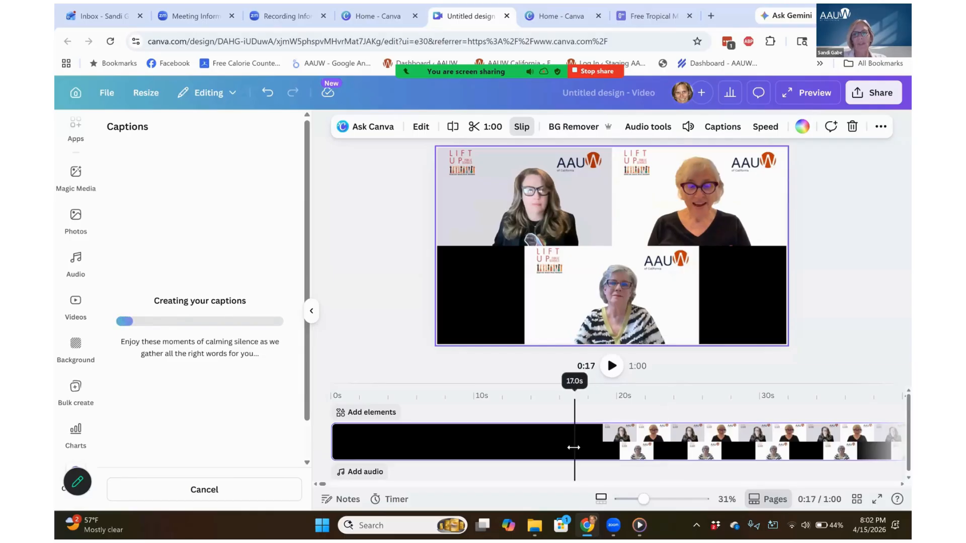
{"action": "left_click", "coordinate": [532, 443]}
{"action": "left_click", "coordinate": [507, 438]}
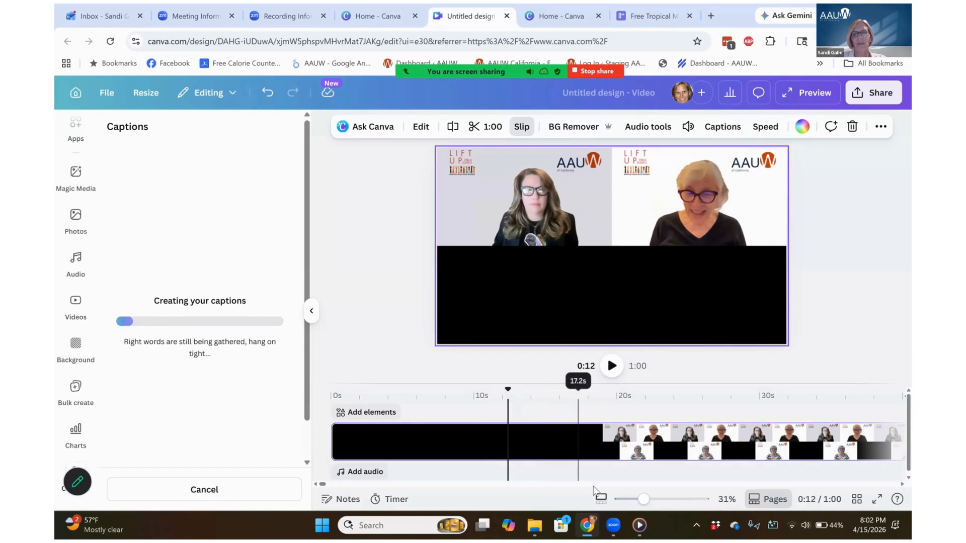
{"action": "left_click", "coordinate": [511, 415]}
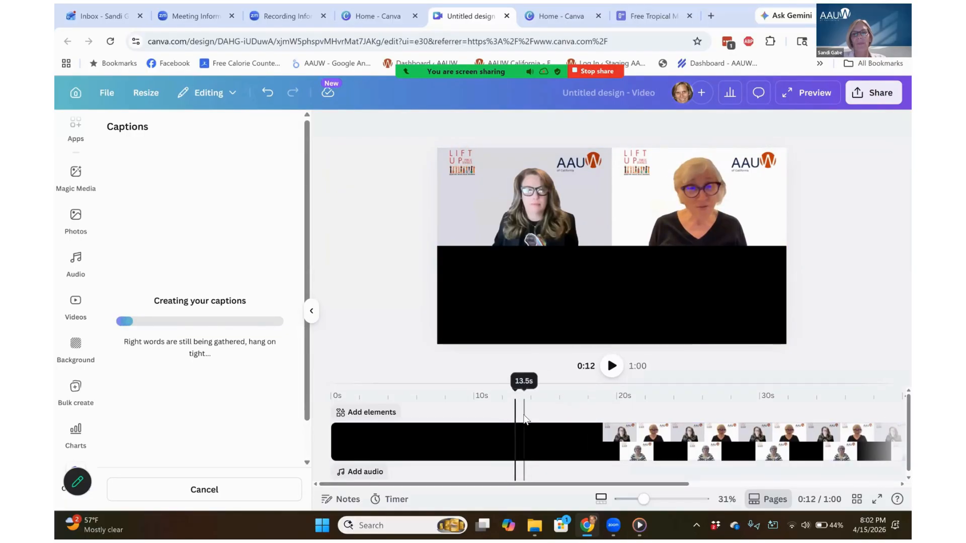
{"action": "left_click", "coordinate": [524, 419]}
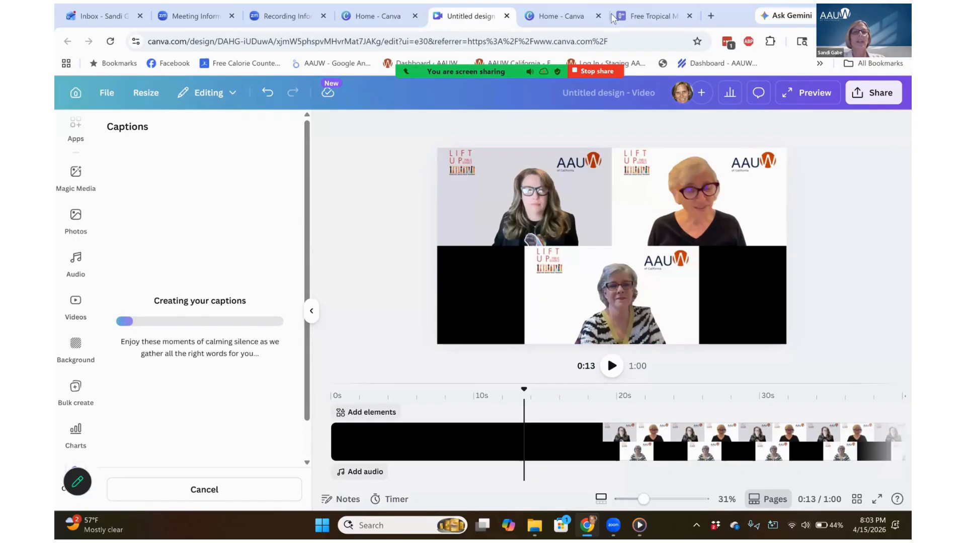
Close the free tropical music page and both extra Canva home pages, keeping the video design open
{"action": "left_click", "coordinate": [666, 13]}
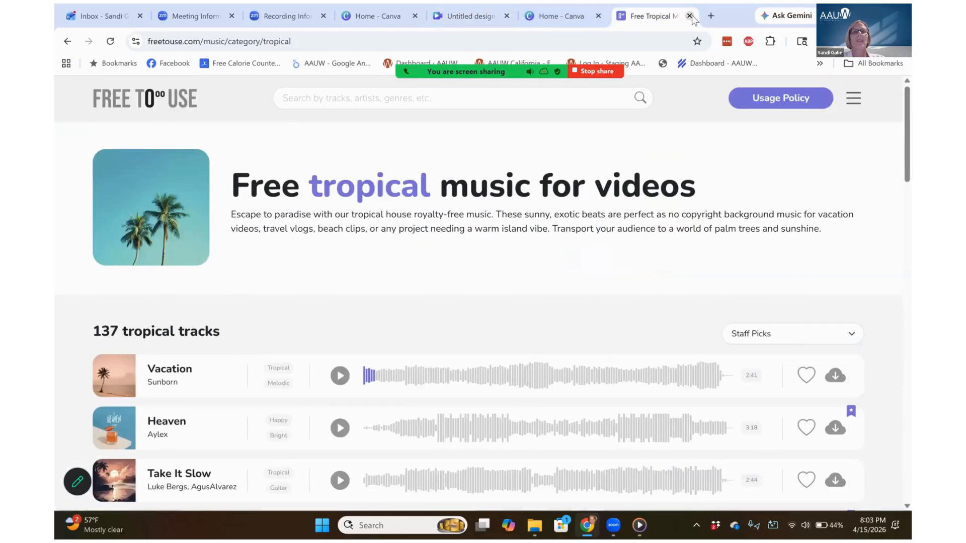
{"action": "left_click", "coordinate": [689, 16]}
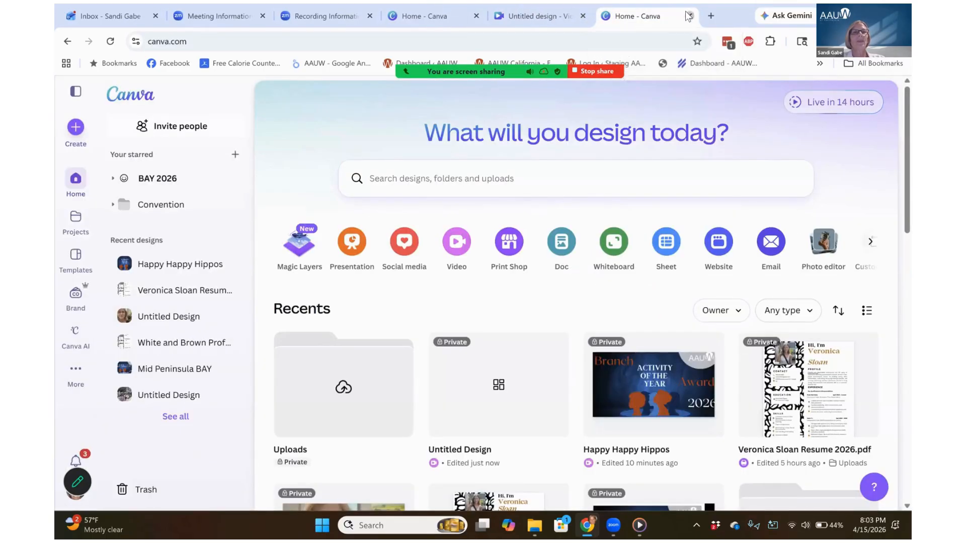
{"action": "left_click", "coordinate": [598, 16]}
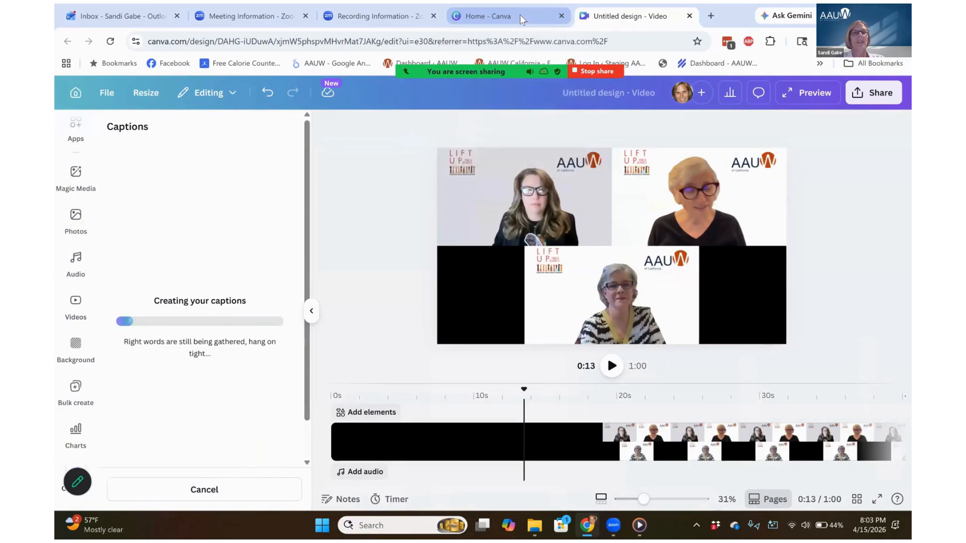
{"action": "left_click", "coordinate": [521, 14]}
{"action": "left_click", "coordinate": [562, 15]}
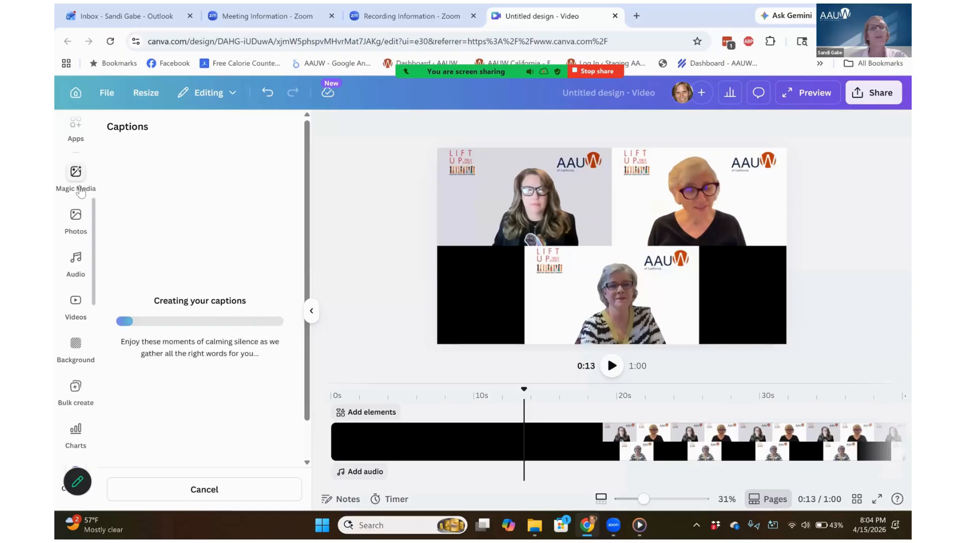
Cancel the caption generation and open the existing video design of rally photos from the Canva home page
{"action": "left_click", "coordinate": [162, 496]}
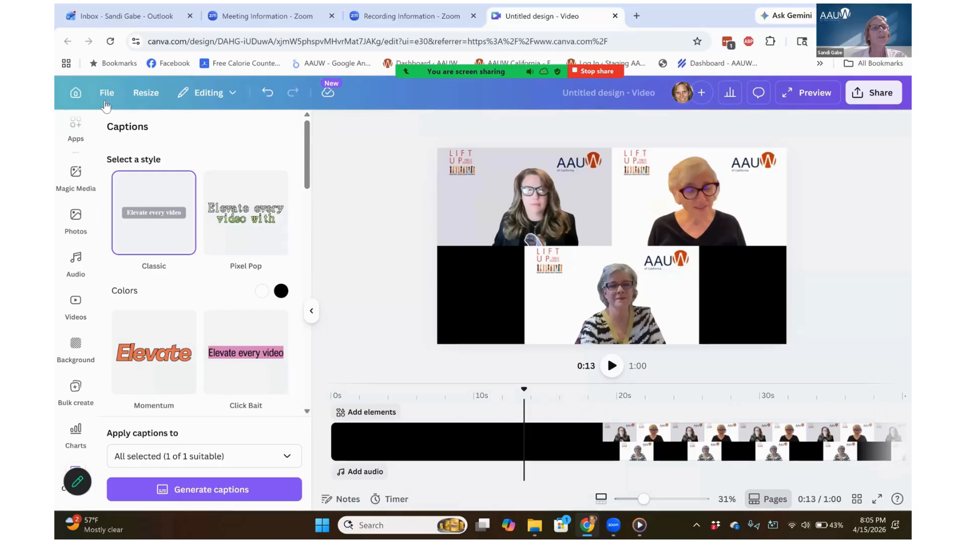
{"action": "left_click", "coordinate": [77, 93]}
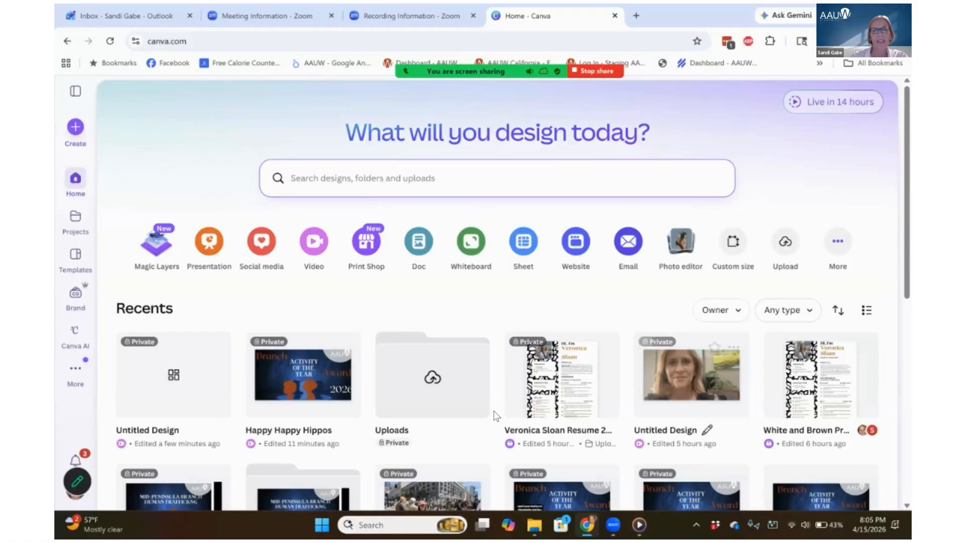
{"action": "left_click", "coordinate": [434, 484]}
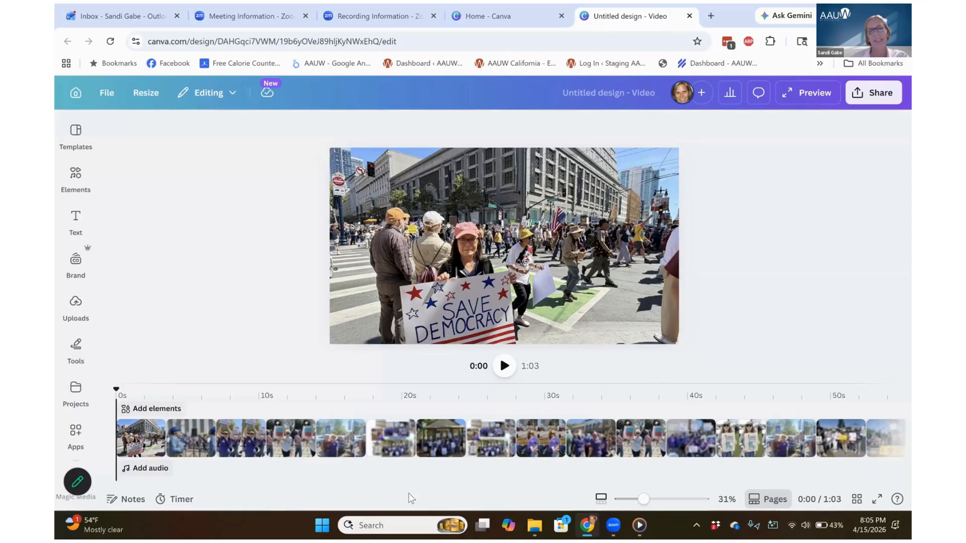
Look through the brand assets and the uploaded images available for the design
{"action": "left_click", "coordinate": [76, 262]}
{"action": "left_click", "coordinate": [76, 176]}
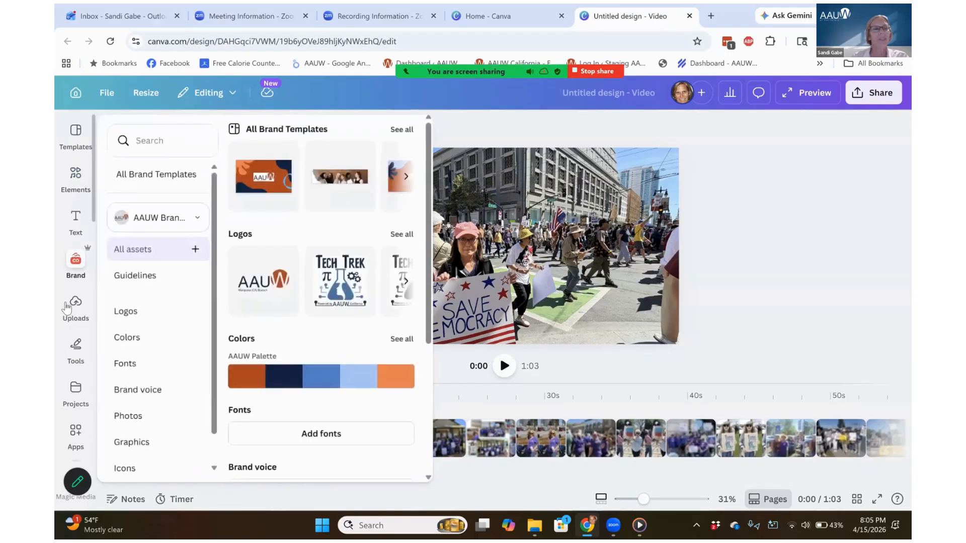
{"action": "left_click", "coordinate": [76, 302]}
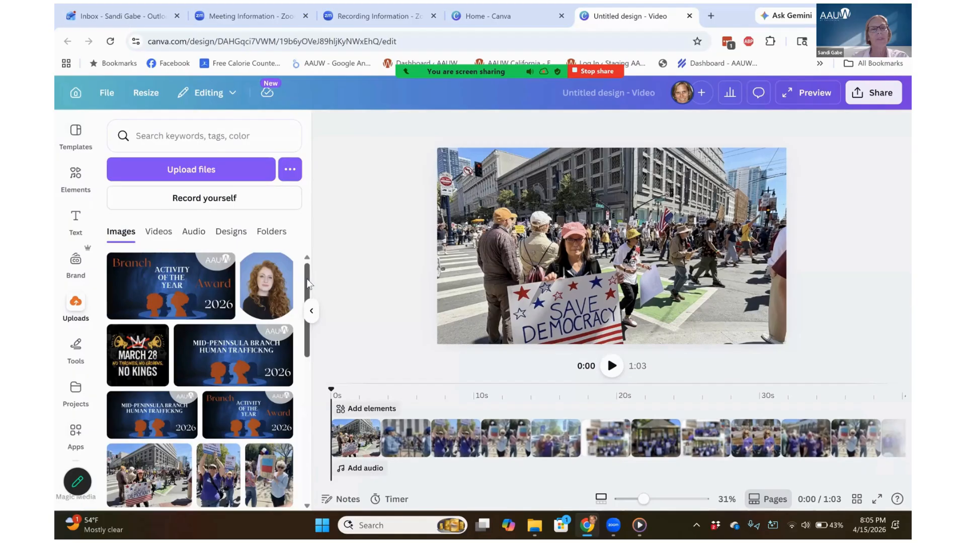
{"action": "left_click_drag", "start_coordinate": [307, 279], "coordinate": [305, 359]}
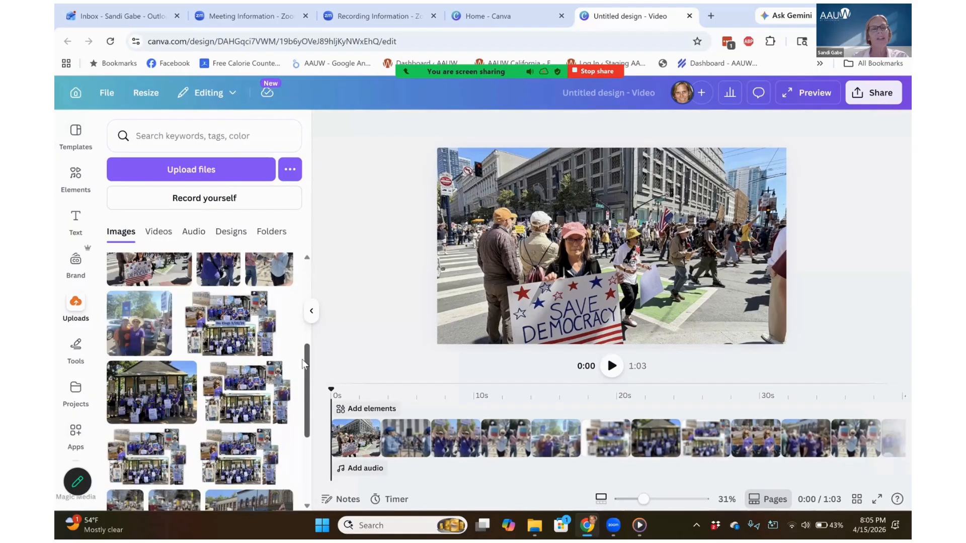
Insert the uploaded "Save Democracy" street photo at the start of the timeline, and delete the added clip
{"action": "left_click", "coordinate": [153, 275]}
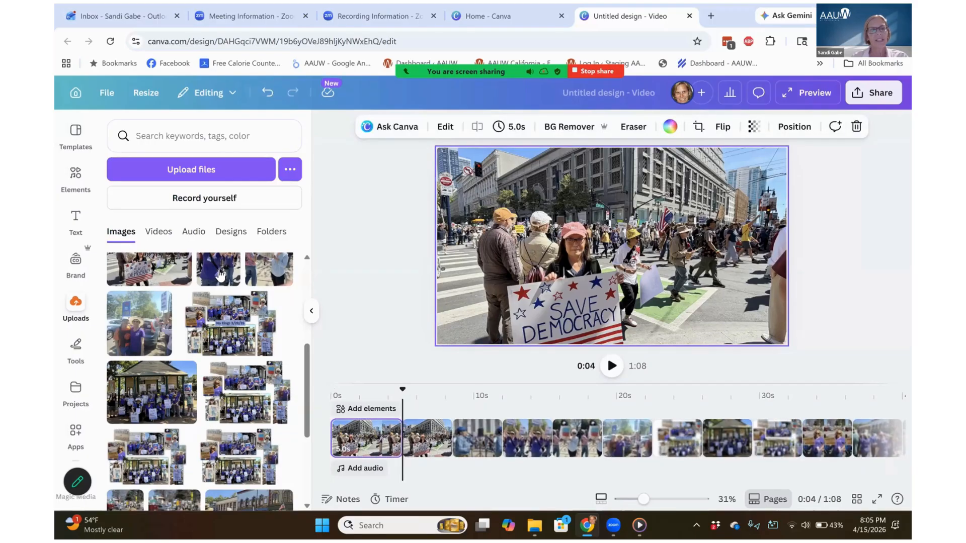
{"action": "left_click", "coordinate": [381, 442]}
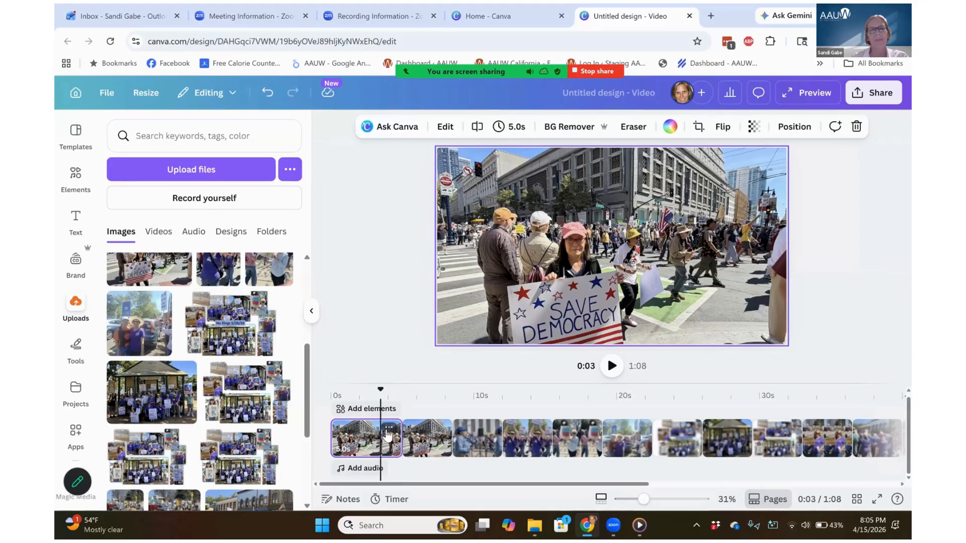
{"action": "left_click", "coordinate": [388, 427]}
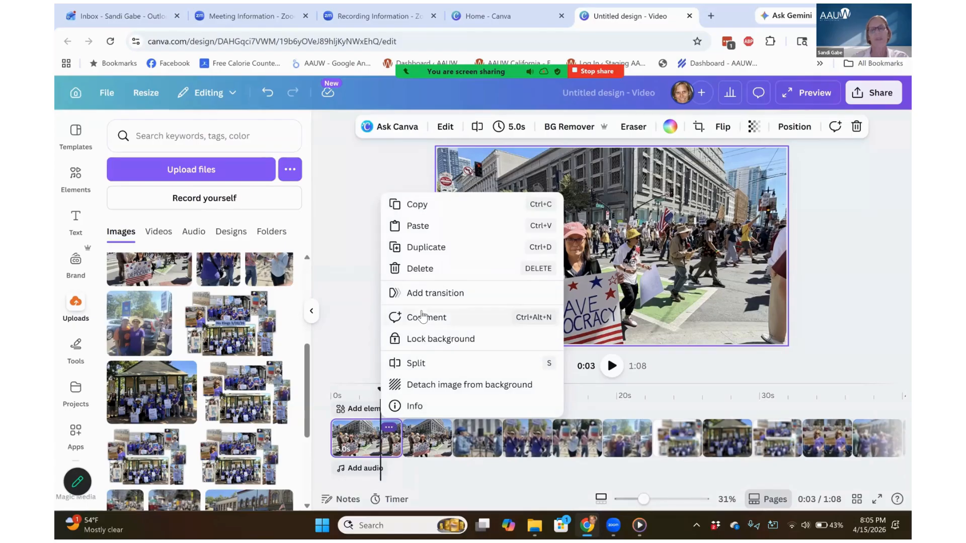
{"action": "key", "text": "Delete"}
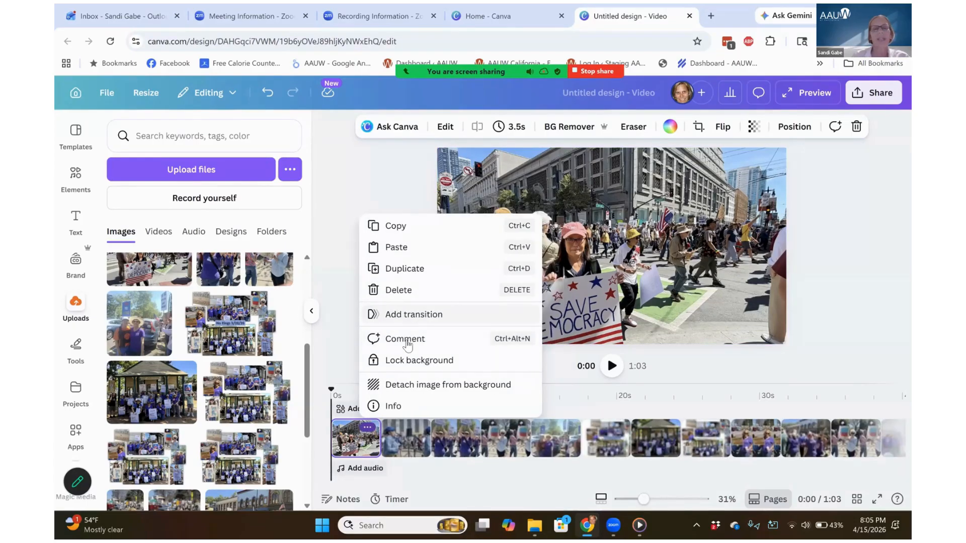
Add a Slide transition with a duration of 0.5 seconds between the first two photos
{"action": "left_click", "coordinate": [381, 442]}
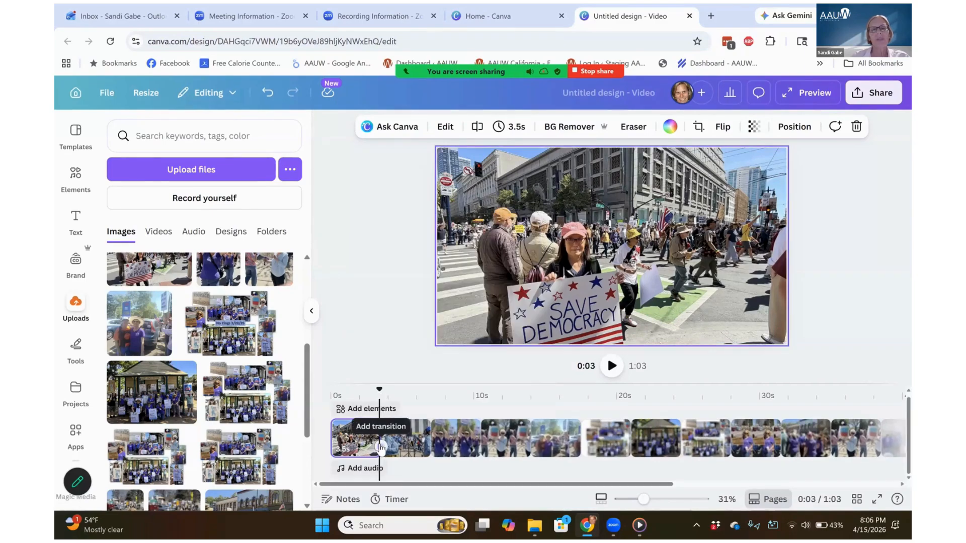
{"action": "left_click", "coordinate": [381, 447]}
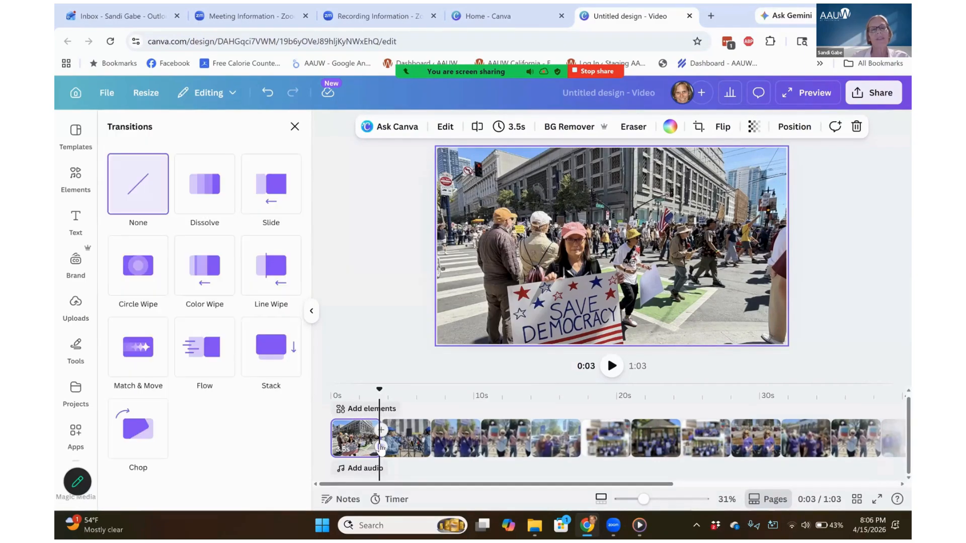
{"action": "left_click", "coordinate": [208, 304]}
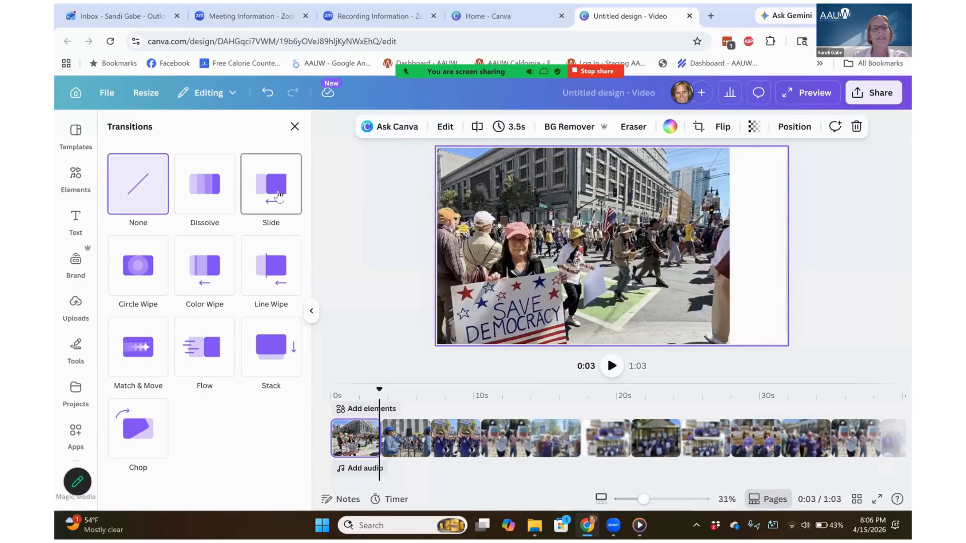
{"action": "left_click", "coordinate": [279, 196]}
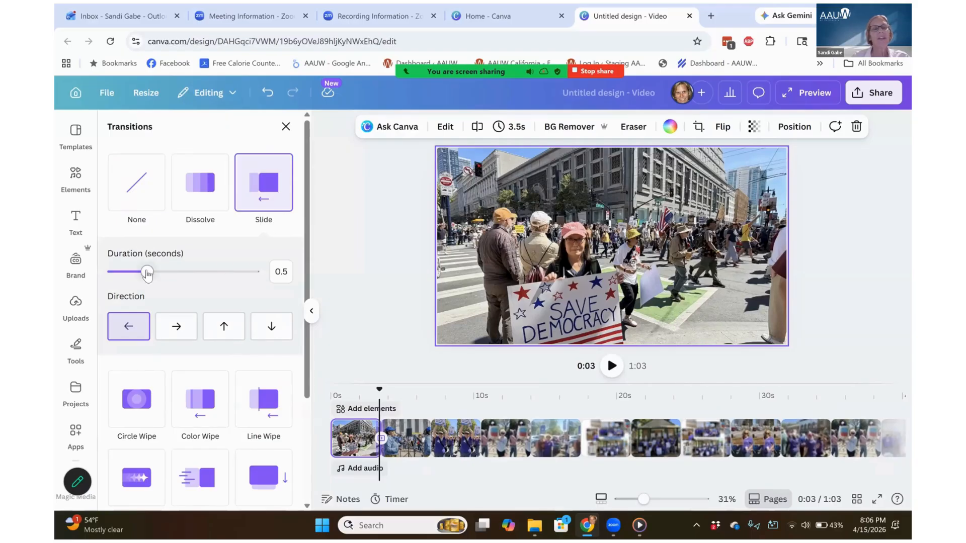
{"action": "mouse_move", "coordinate": [155, 277]}
{"action": "left_mouse_down"}
{"action": "mouse_move", "coordinate": [163, 278]}
{"action": "mouse_move", "coordinate": [147, 275]}
{"action": "left_mouse_up"}
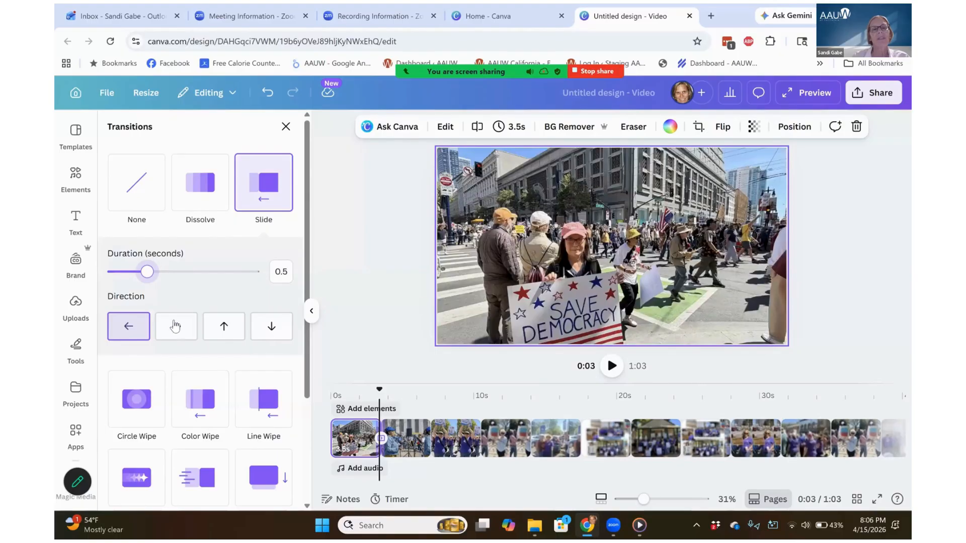
Set the Slide transition's direction to up and apply it between all scenes
{"action": "left_click", "coordinate": [216, 330]}
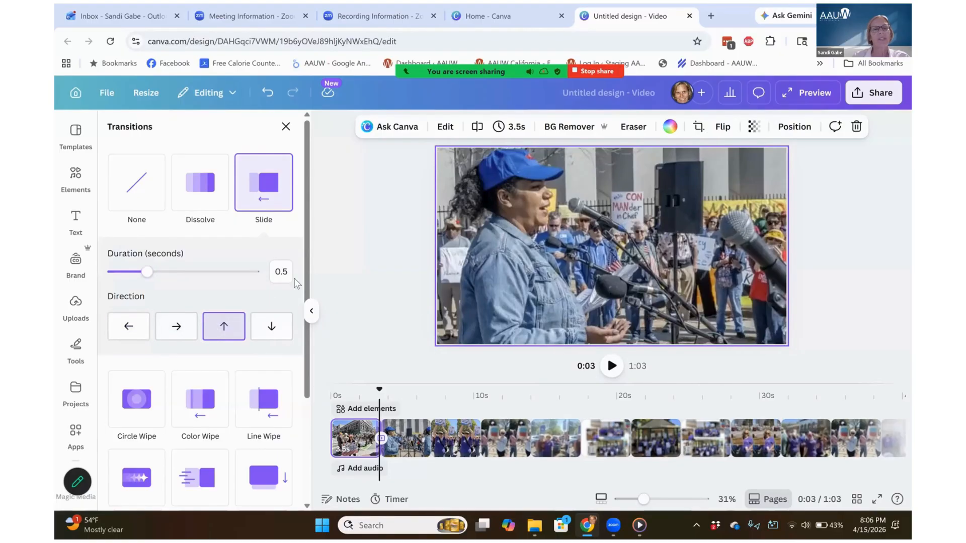
{"action": "left_click_drag", "start_coordinate": [308, 351], "coordinate": [303, 456]}
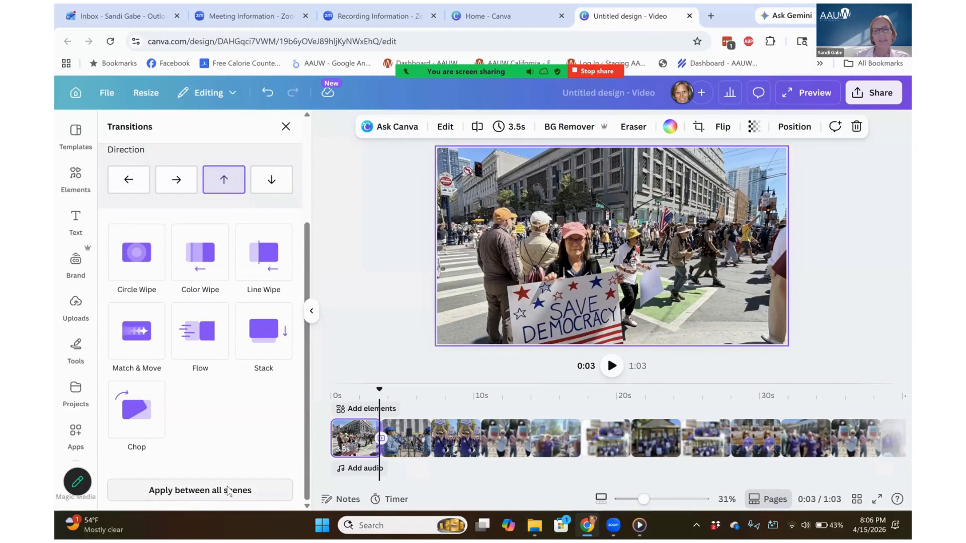
{"action": "left_click", "coordinate": [228, 491]}
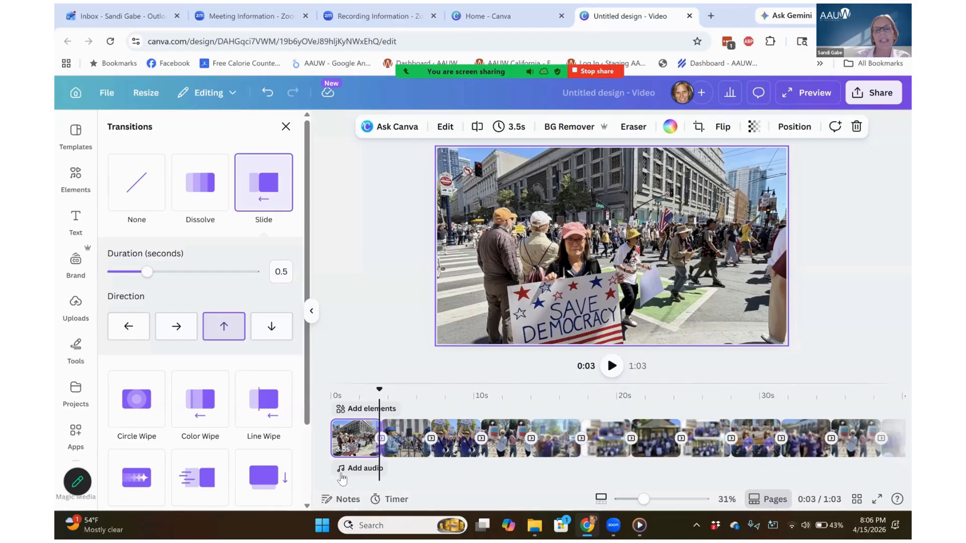
Add the uploaded "Sunborn - Vacation" track as the audio and align it with the start of the timeline
{"action": "left_click", "coordinate": [358, 469]}
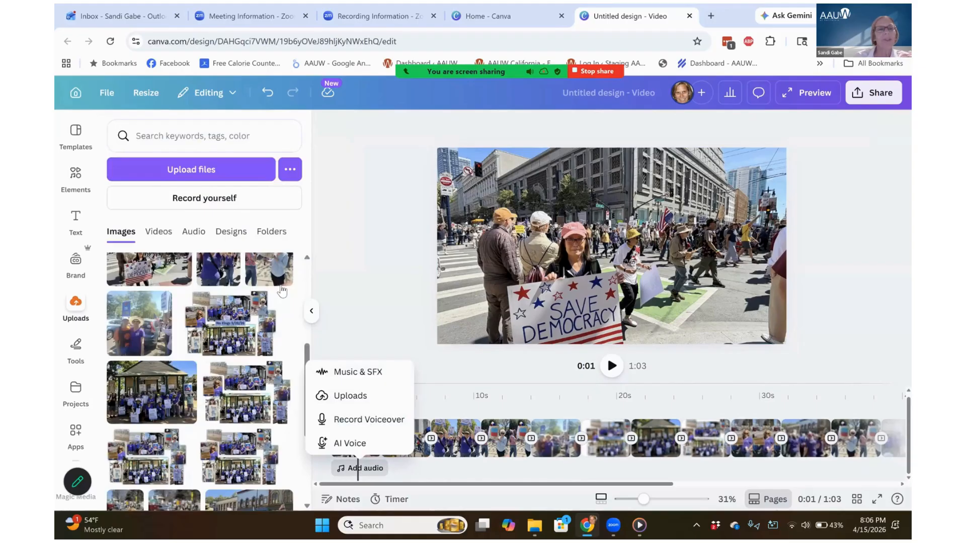
{"action": "left_click", "coordinate": [192, 232]}
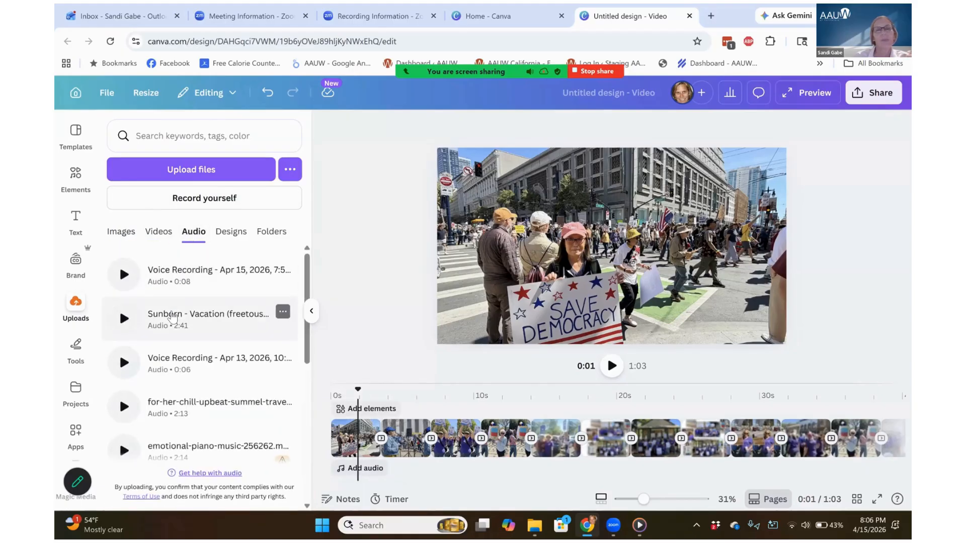
{"action": "left_click", "coordinate": [171, 316]}
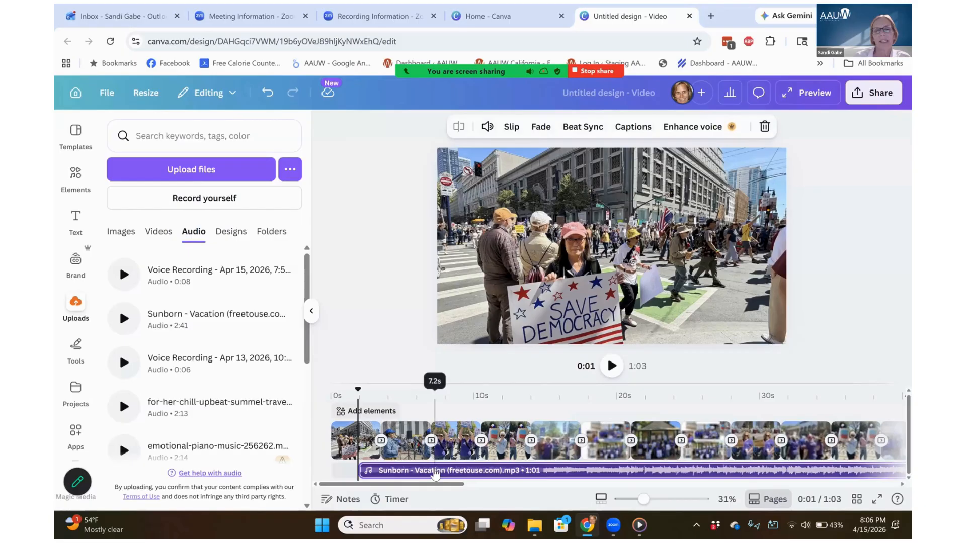
{"action": "left_click_drag", "start_coordinate": [435, 473], "coordinate": [407, 473]}
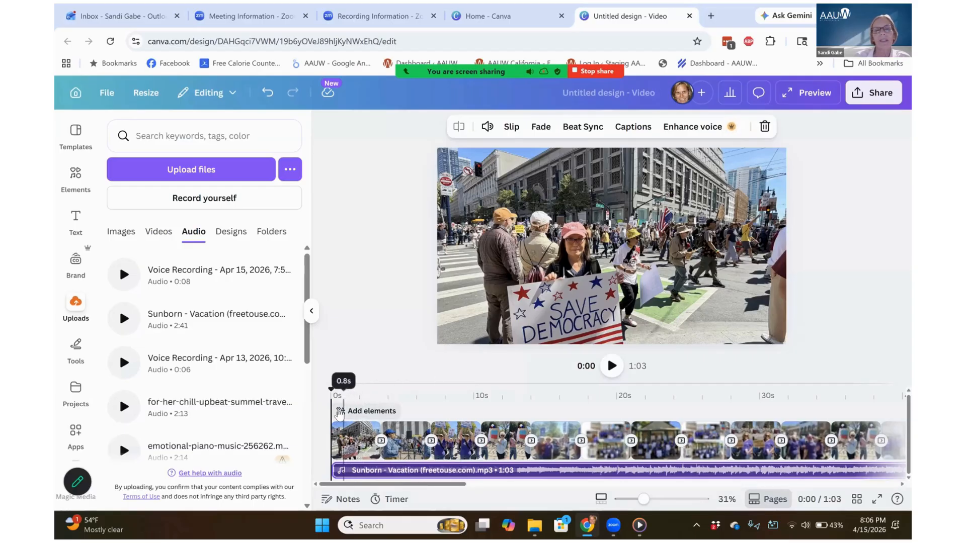
{"action": "left_click", "coordinate": [340, 413]}
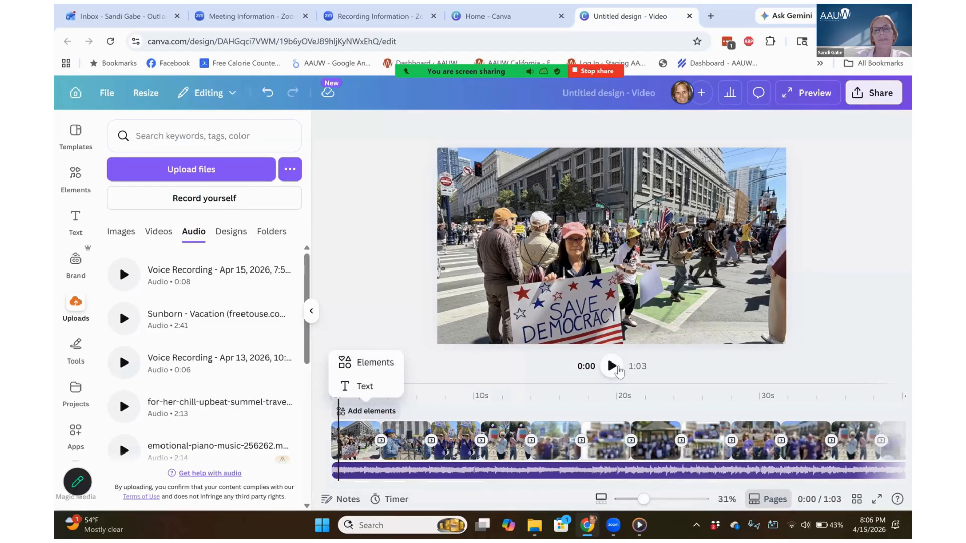
Play the slideshow from the start to preview the Slide transitions with the music
{"action": "left_click", "coordinate": [612, 369]}
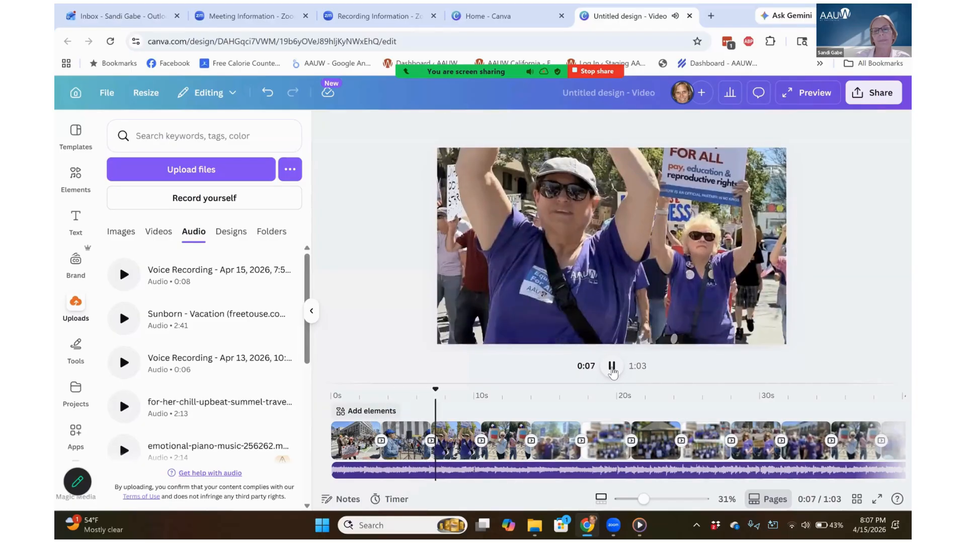
{"action": "left_click", "coordinate": [612, 366]}
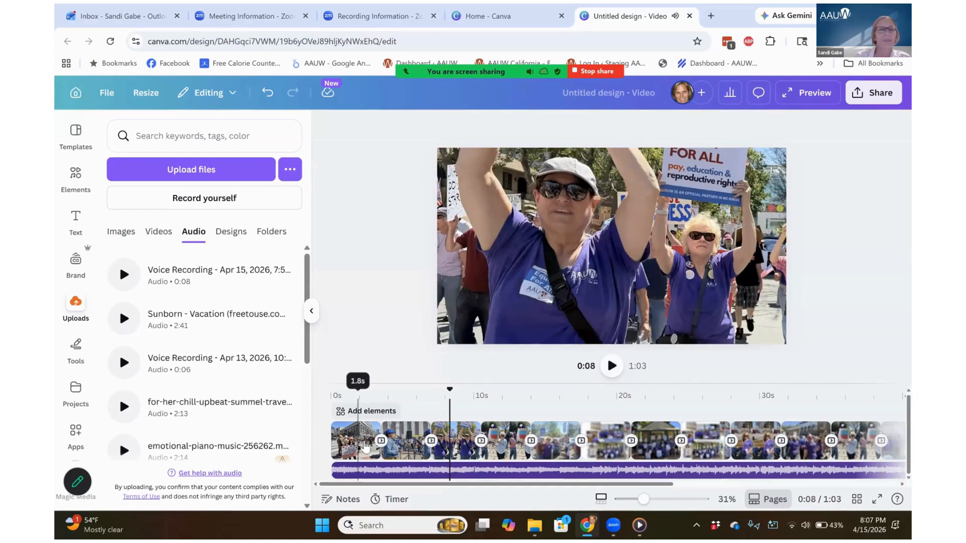
Change the transition after the first photo to Circle Wipe with direction In and apply it between all scenes
{"action": "left_click", "coordinate": [381, 440]}
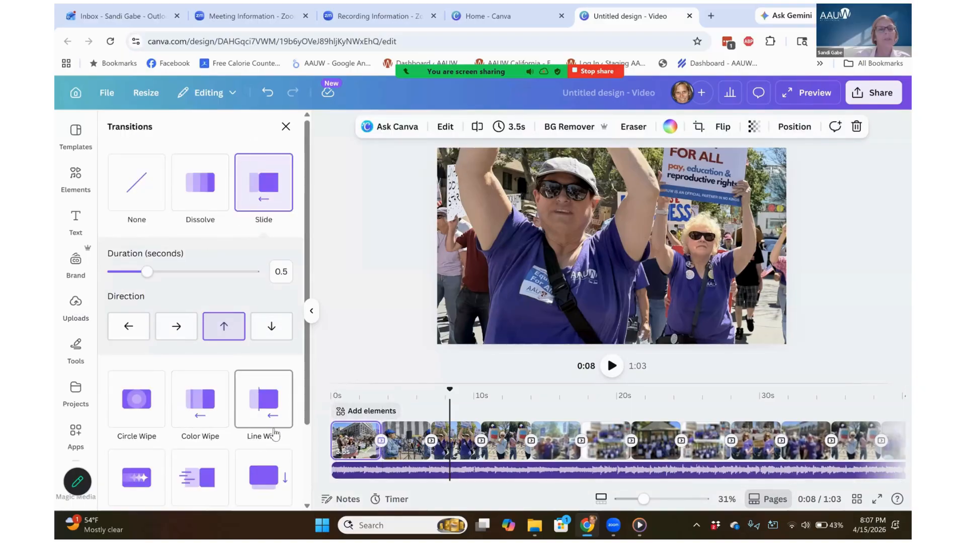
{"action": "scroll", "coordinate": [306, 455], "scroll_direction": "down", "scroll_amount": 2}
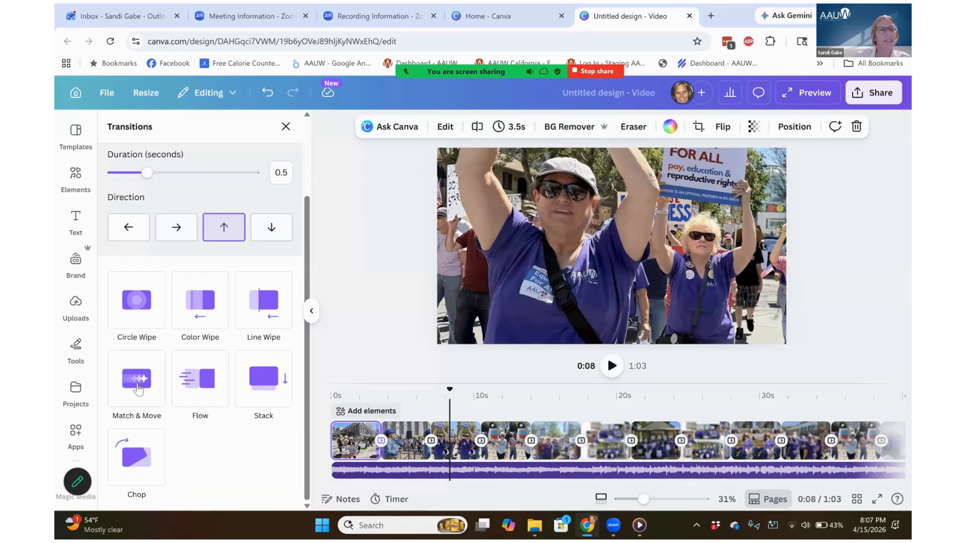
{"action": "left_click", "coordinate": [137, 312]}
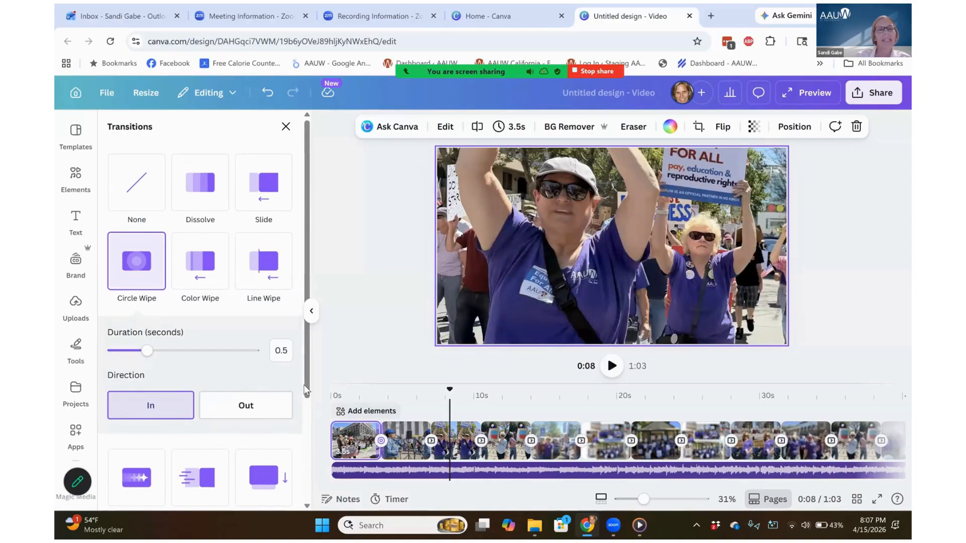
{"action": "left_click_drag", "start_coordinate": [304, 385], "coordinate": [292, 509]}
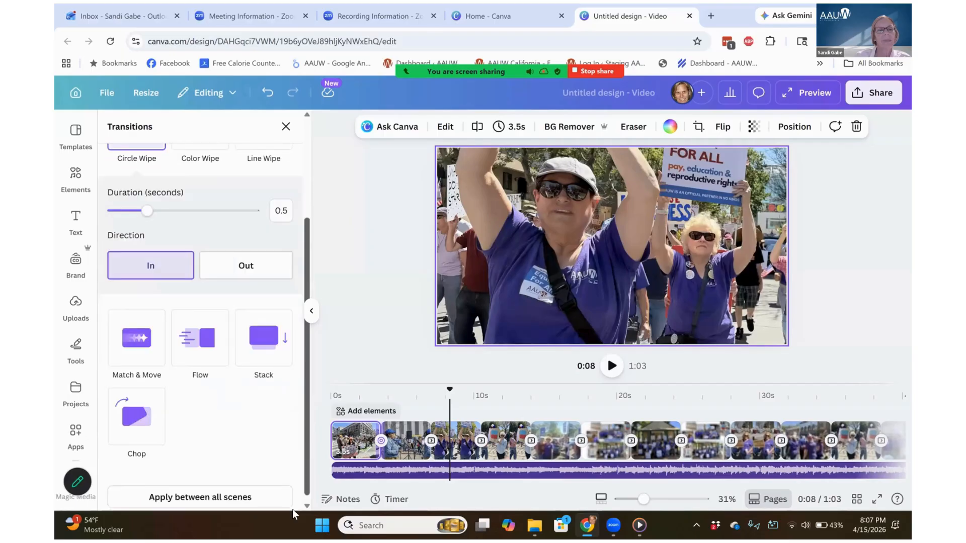
{"action": "left_click", "coordinate": [246, 500]}
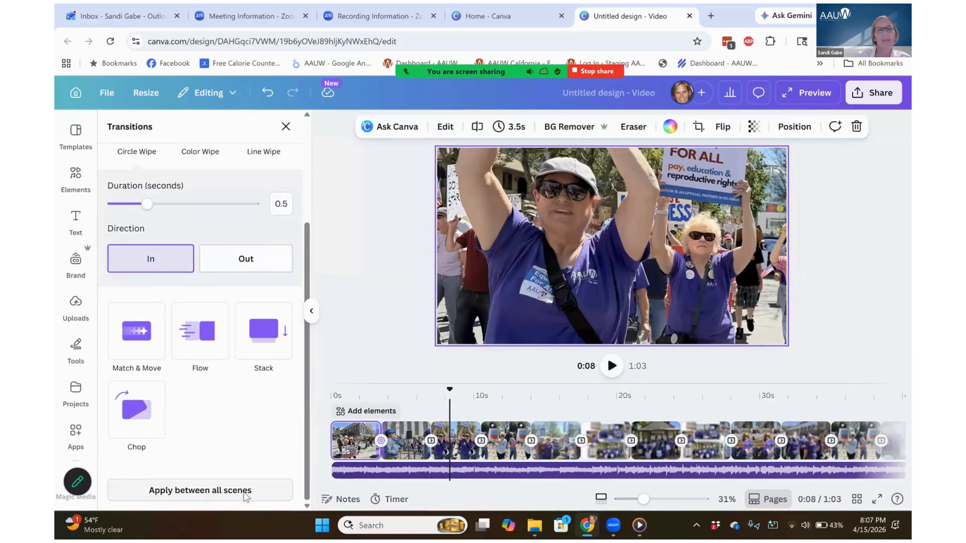
Play the slideshow from about the 1-second mark to preview the Circle Wipe transitions
{"action": "left_click", "coordinate": [351, 411]}
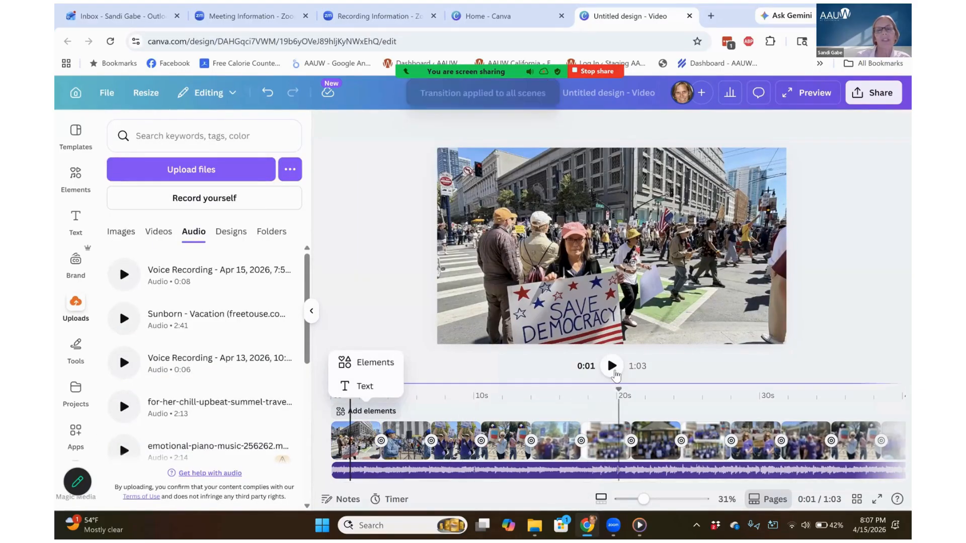
{"action": "left_click", "coordinate": [612, 367]}
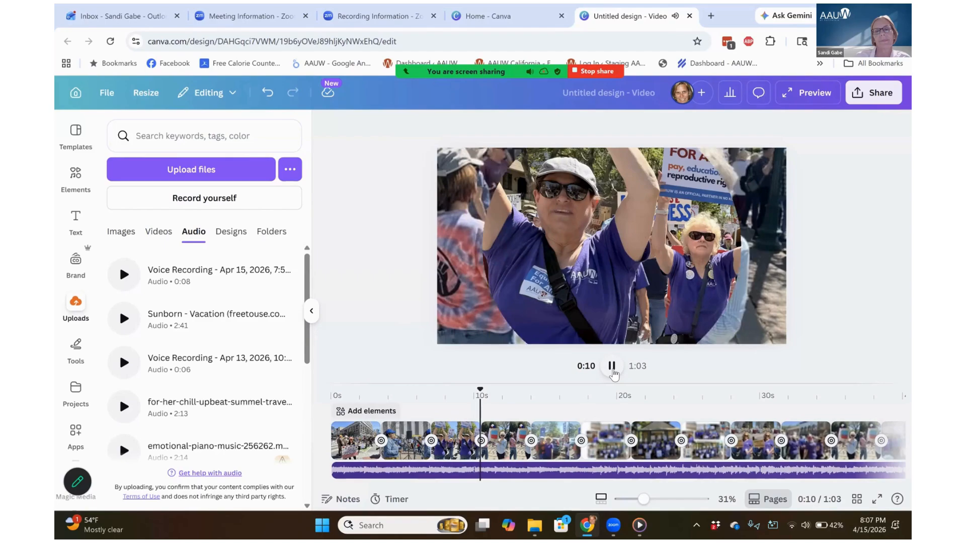
{"action": "left_click", "coordinate": [612, 367]}
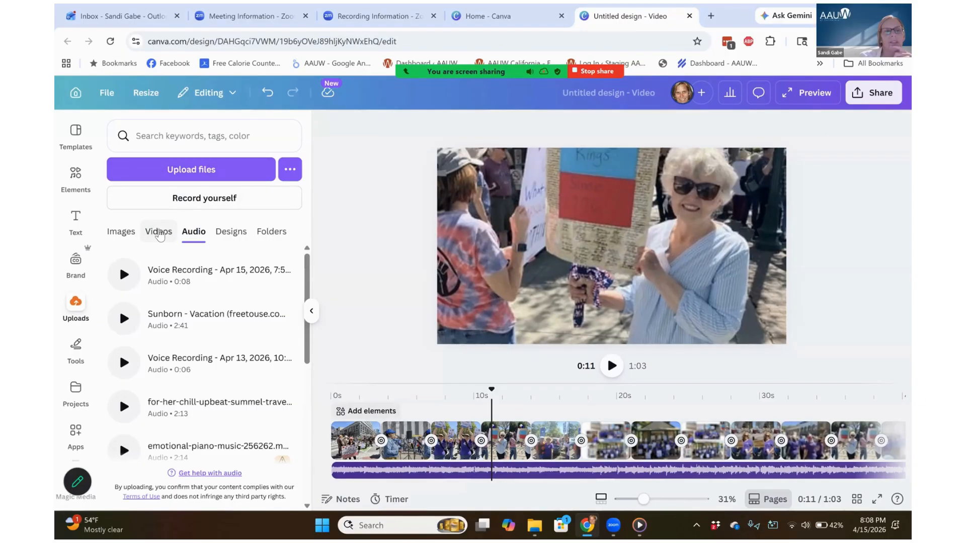
Find the 20.7-second river video among the uploaded videos and insert it between the third and fourth photos
{"action": "left_click", "coordinate": [158, 232]}
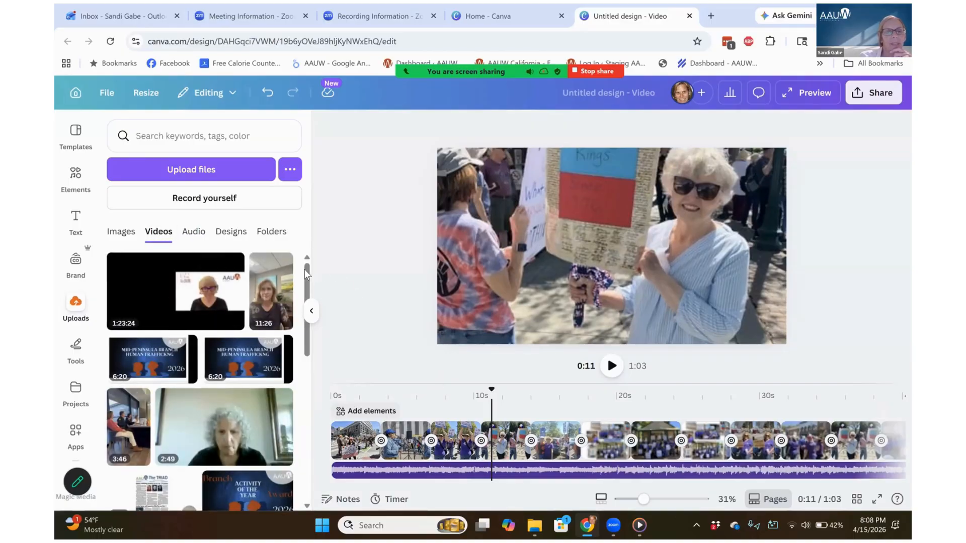
{"action": "scroll", "coordinate": [301, 371], "scroll_direction": "down", "scroll_amount": 10}
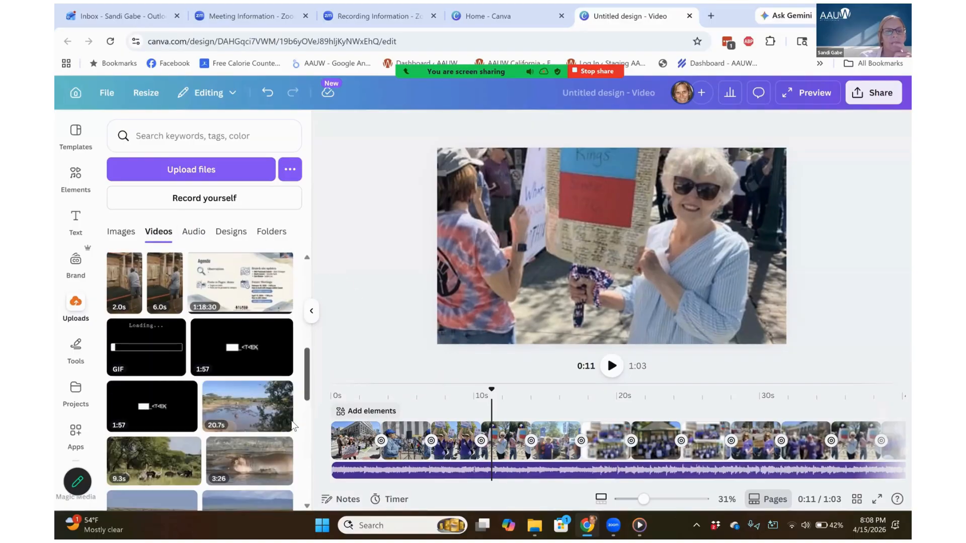
{"action": "scroll", "coordinate": [288, 446], "scroll_direction": "down", "scroll_amount": 5}
{"action": "scroll", "coordinate": [285, 455], "scroll_direction": "up", "scroll_amount": 6}
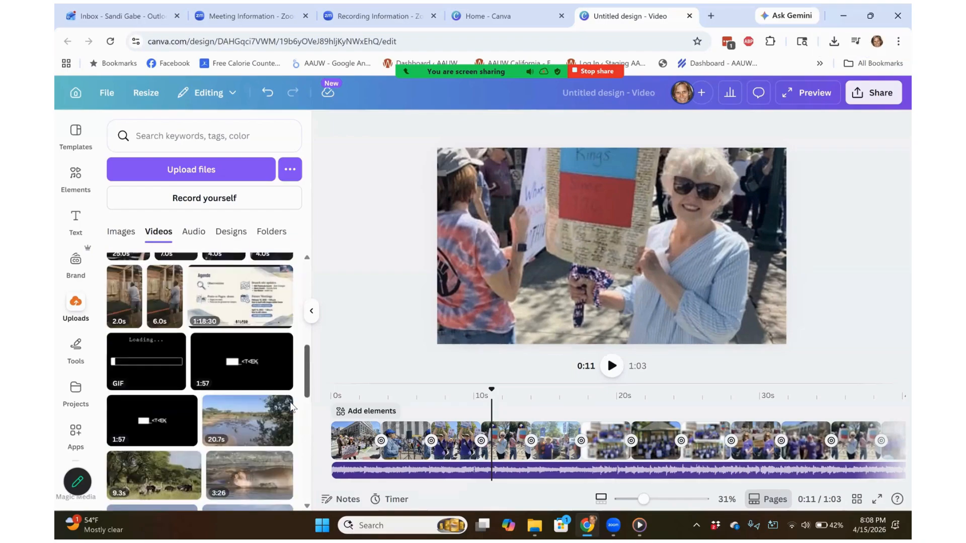
{"action": "scroll", "coordinate": [291, 409], "scroll_direction": "up", "scroll_amount": 10}
{"action": "scroll", "coordinate": [288, 417], "scroll_direction": "down", "scroll_amount": 6}
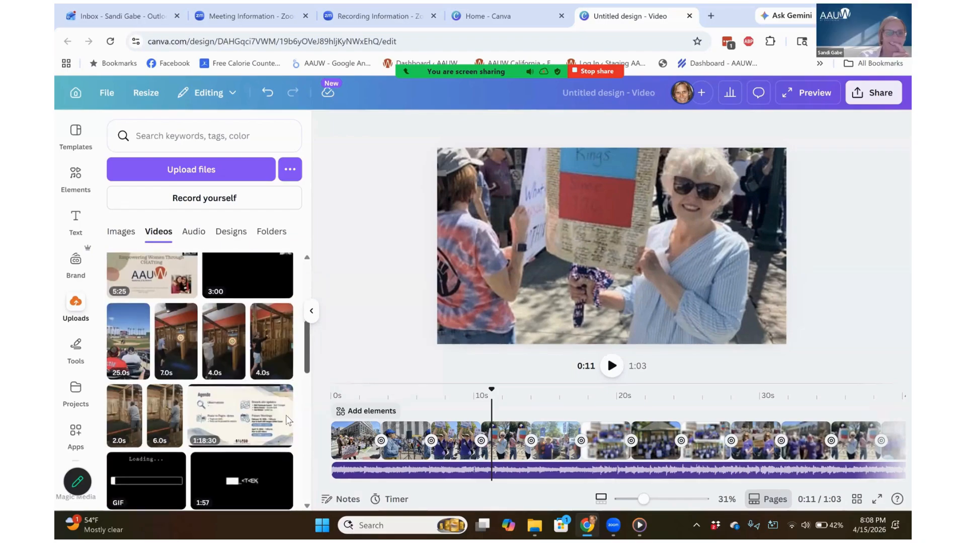
{"action": "scroll", "coordinate": [288, 421], "scroll_direction": "down", "scroll_amount": 5}
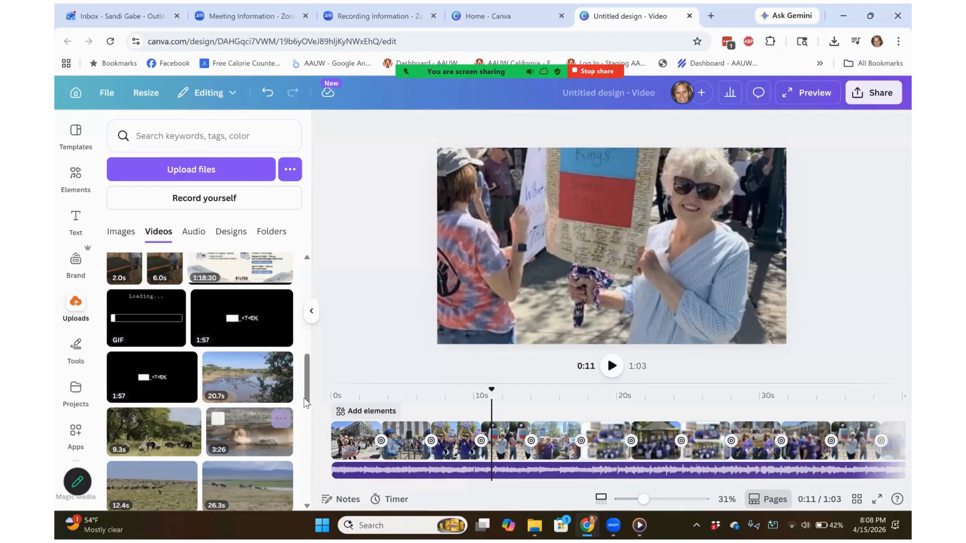
{"action": "mouse_move", "coordinate": [305, 407]}
{"action": "left_mouse_down"}
{"action": "mouse_move", "coordinate": [297, 454]}
{"action": "mouse_move", "coordinate": [300, 415]}
{"action": "left_mouse_up"}
{"action": "scroll", "coordinate": [297, 462], "scroll_direction": "down", "scroll_amount": 1}
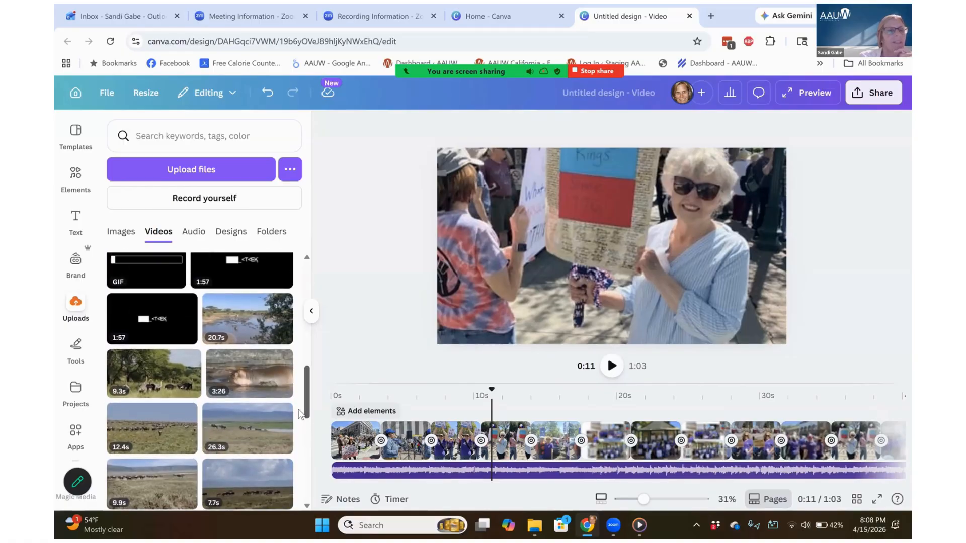
{"action": "scroll", "coordinate": [251, 381], "scroll_direction": "up", "scroll_amount": 1}
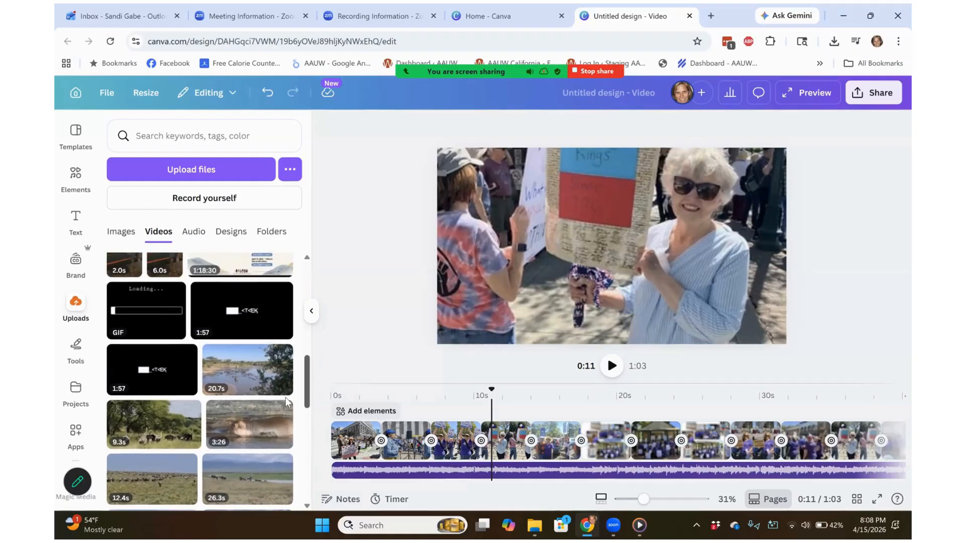
{"action": "left_click_drag", "start_coordinate": [252, 381], "coordinate": [472, 441]}
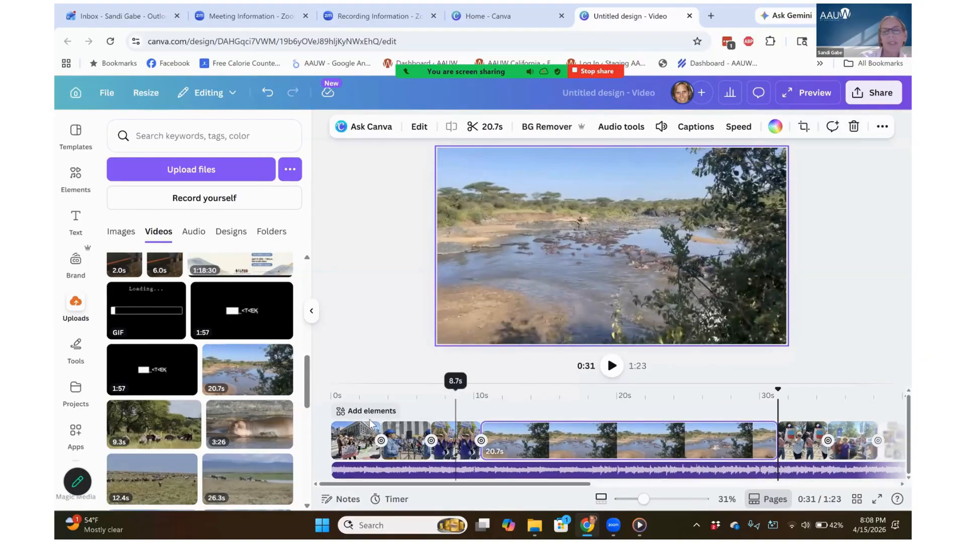
Play the slideshow from the first photo into the inserted river video to preview the combined sequence
{"action": "left_click", "coordinate": [363, 411]}
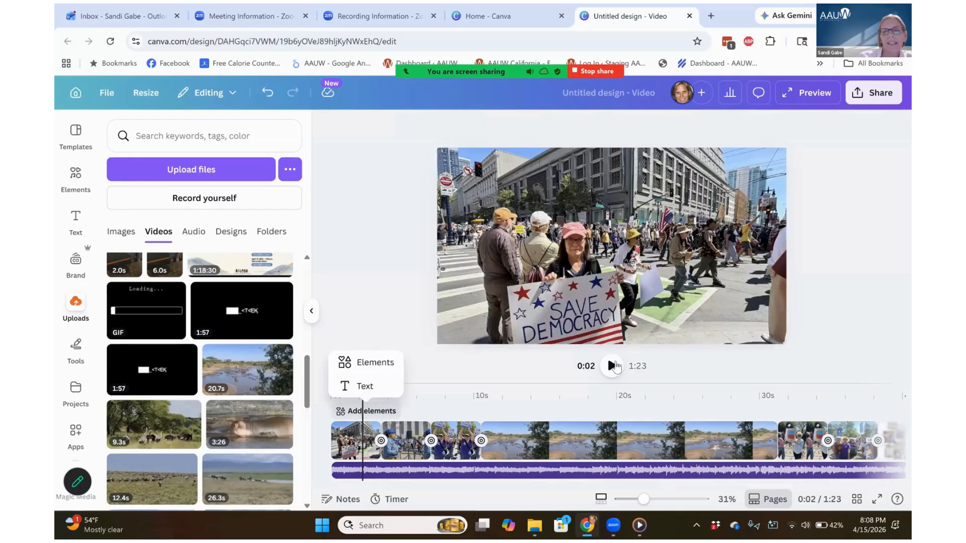
{"action": "left_click", "coordinate": [610, 369]}
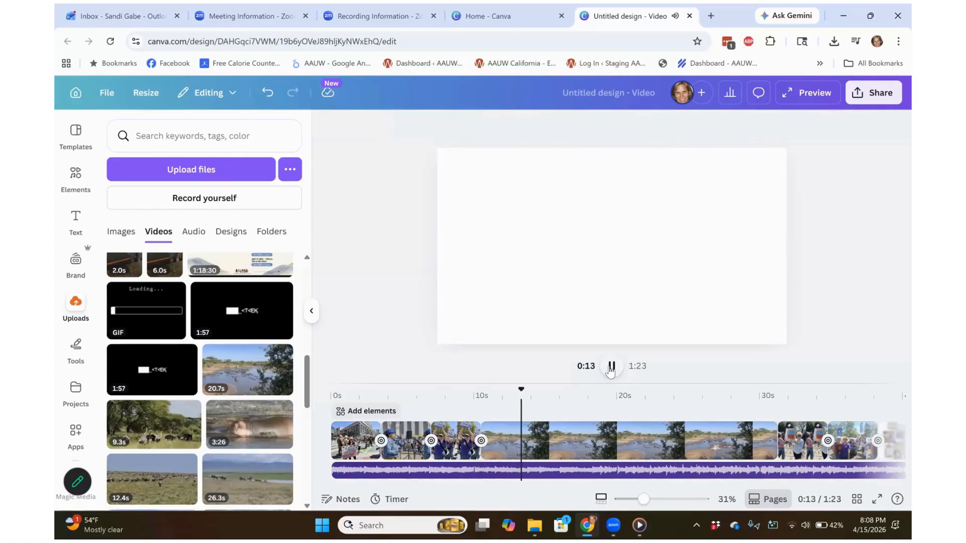
{"action": "left_click", "coordinate": [611, 367]}
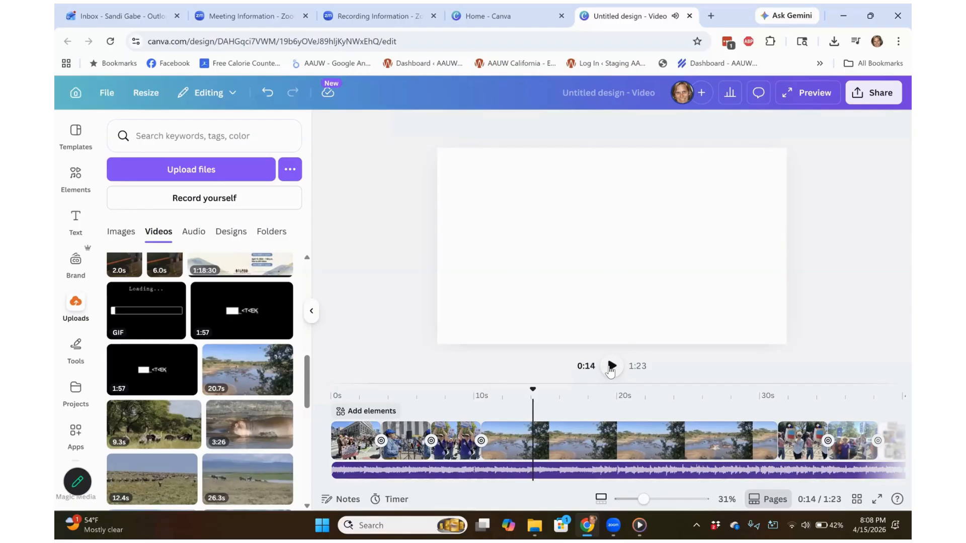
Set the transition before the river video to Color Wipe and add a Flow transition between the video and the following photo
{"action": "left_click", "coordinate": [480, 441]}
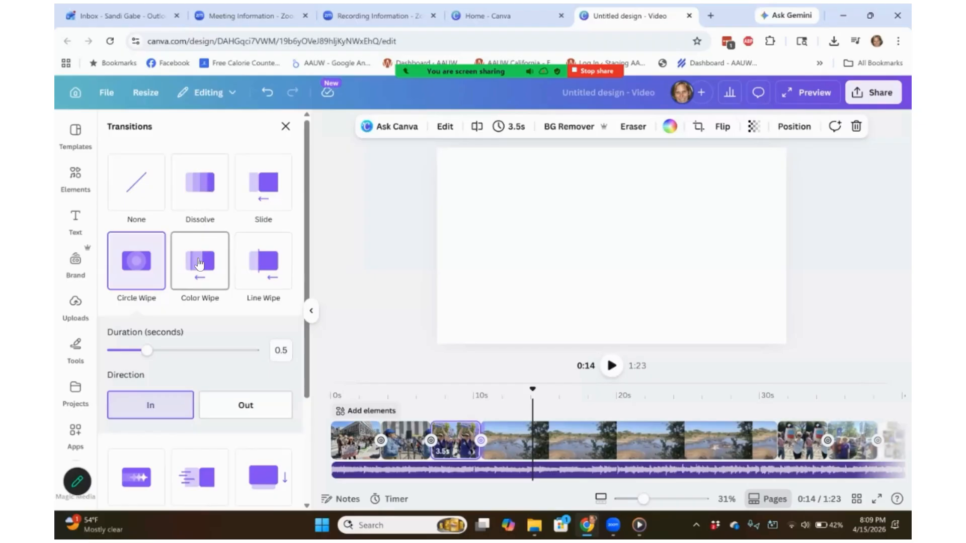
{"action": "left_click", "coordinate": [200, 264]}
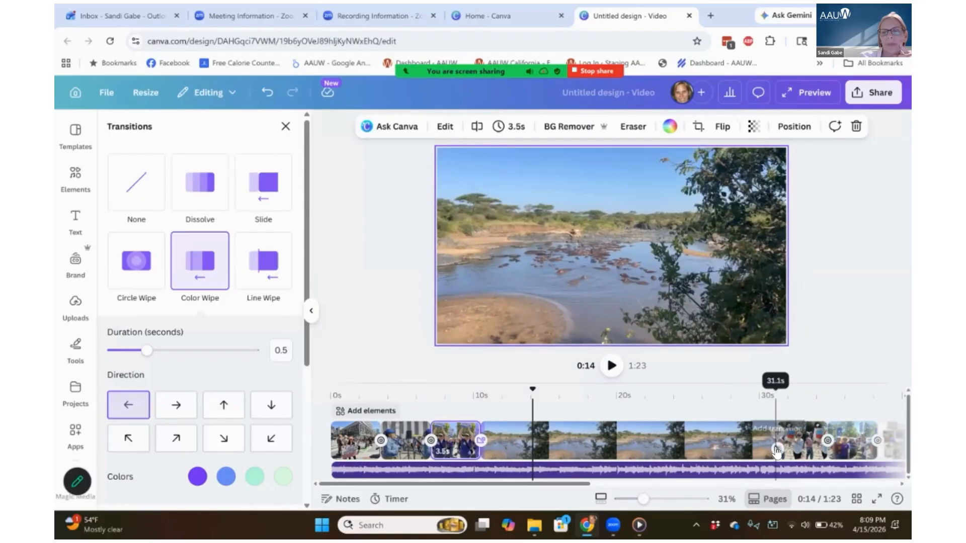
{"action": "left_click", "coordinate": [777, 447]}
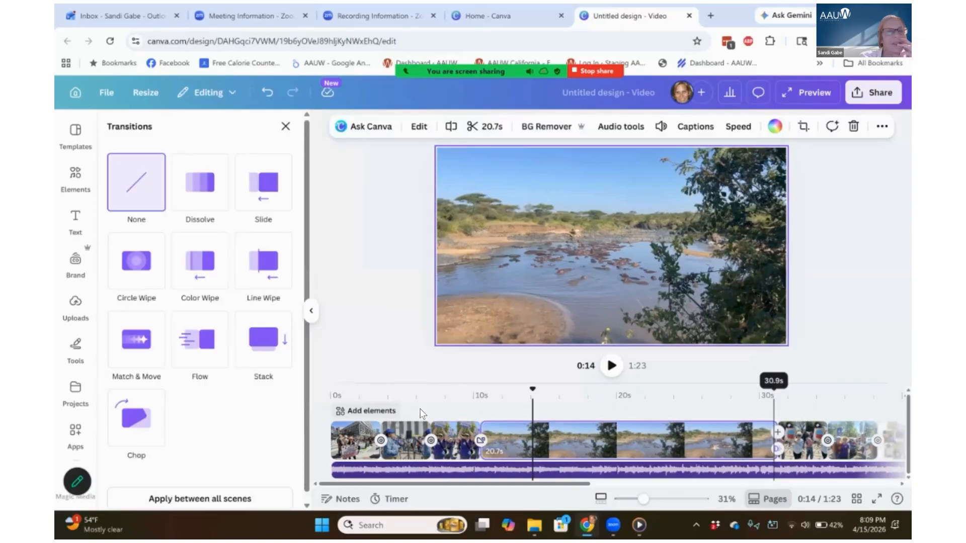
{"action": "left_click", "coordinate": [203, 348]}
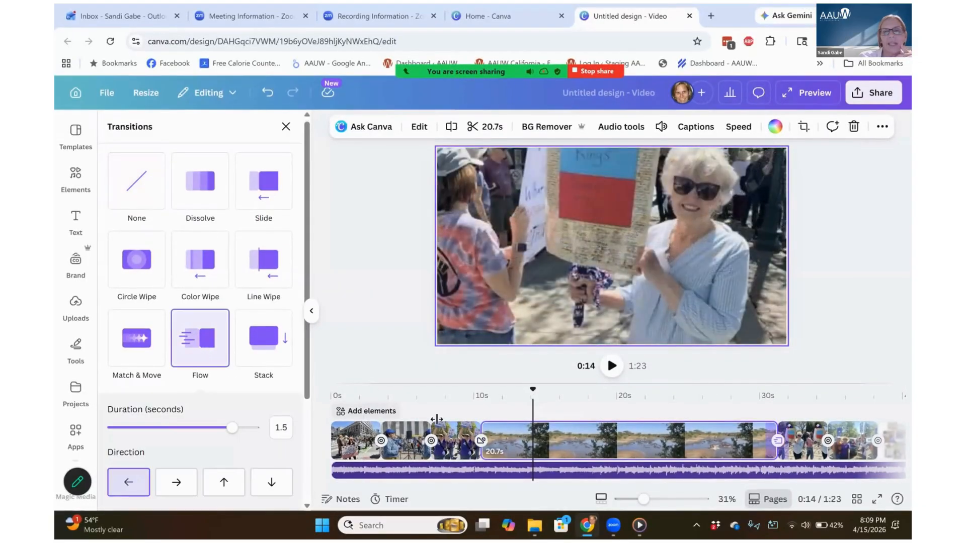
Lower the "Sunborn - Vacation" track's volume to 38 and play back the river video section to check the sound
{"action": "left_click", "coordinate": [492, 478]}
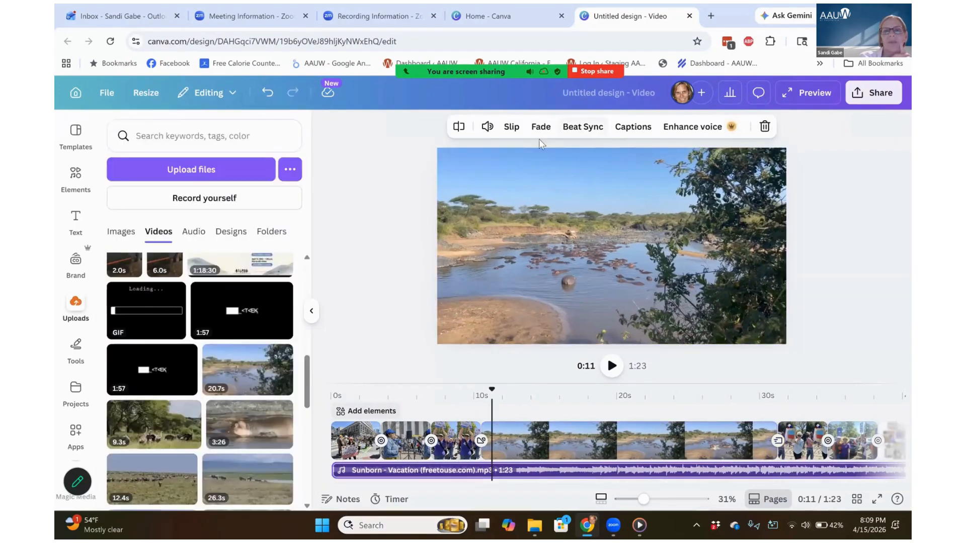
{"action": "left_click", "coordinate": [487, 126]}
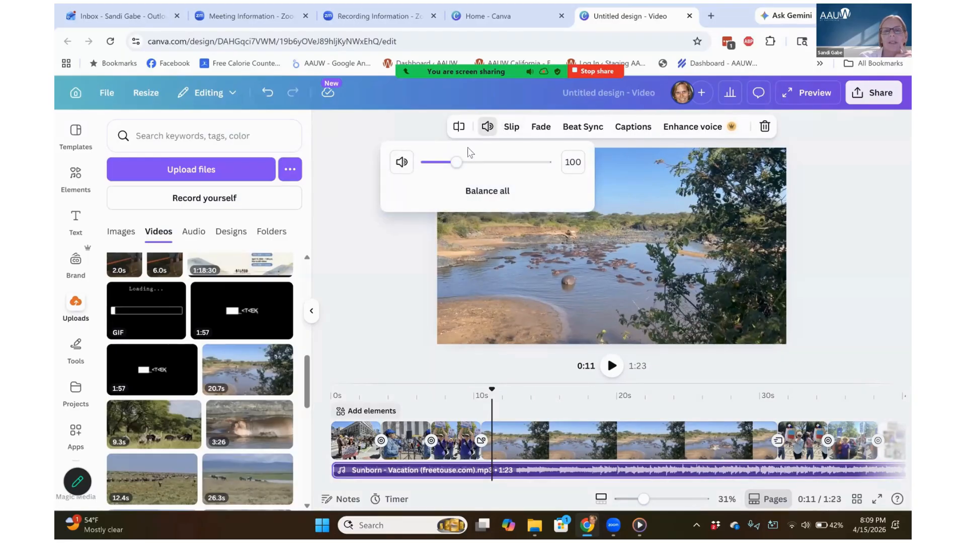
{"action": "left_click", "coordinate": [437, 163]}
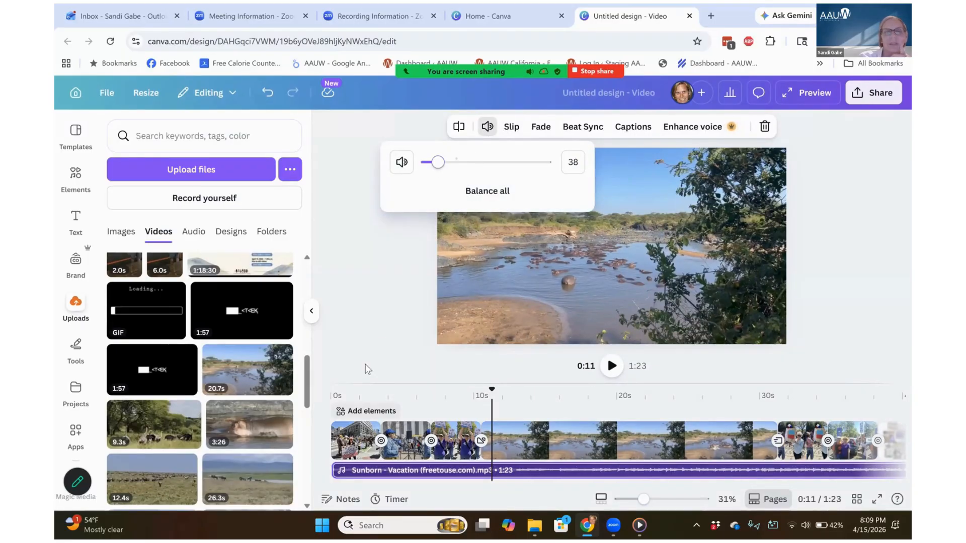
{"action": "left_click", "coordinate": [462, 388]}
{"action": "left_click", "coordinate": [611, 367]}
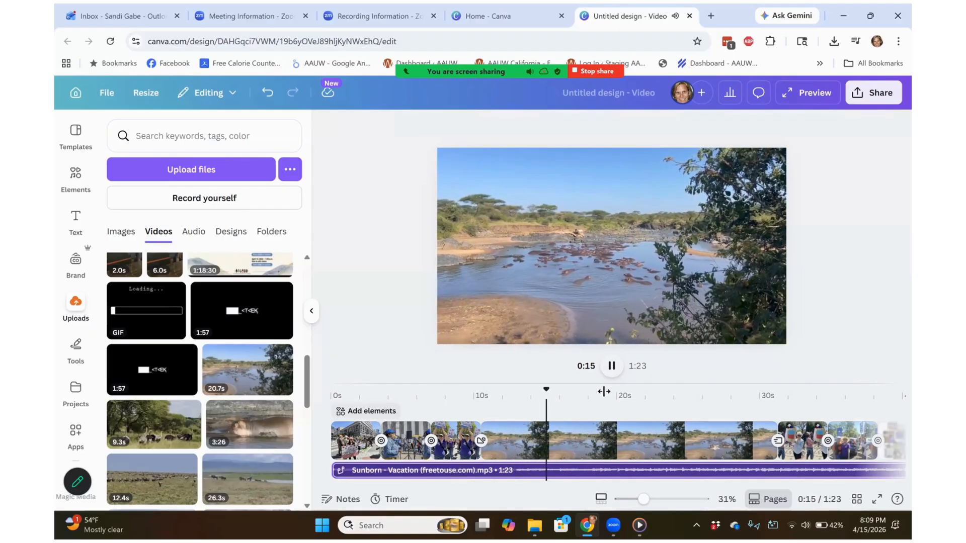
{"action": "left_click", "coordinate": [612, 368]}
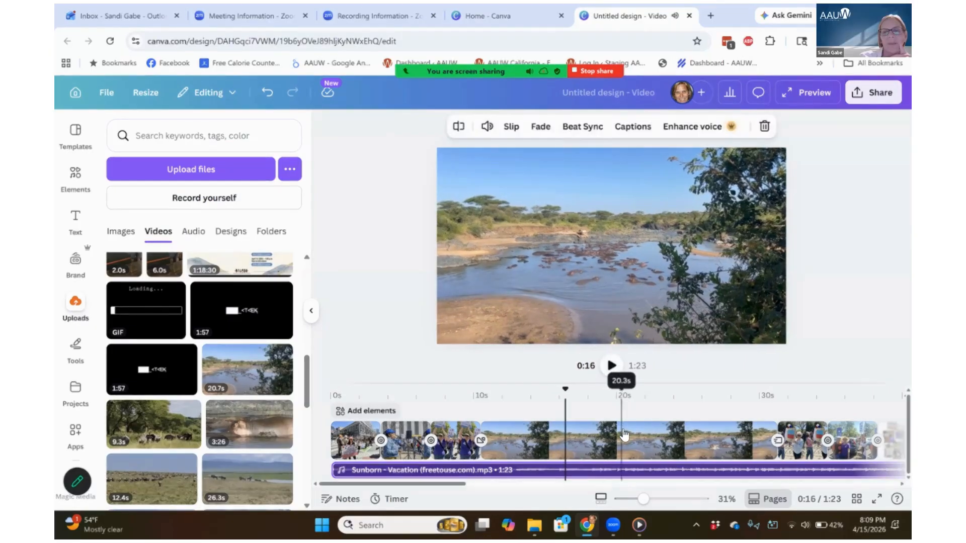
Trim the end of the river video to a length of 10.6 seconds and play the section through to the next photo
{"action": "left_click", "coordinate": [676, 446]}
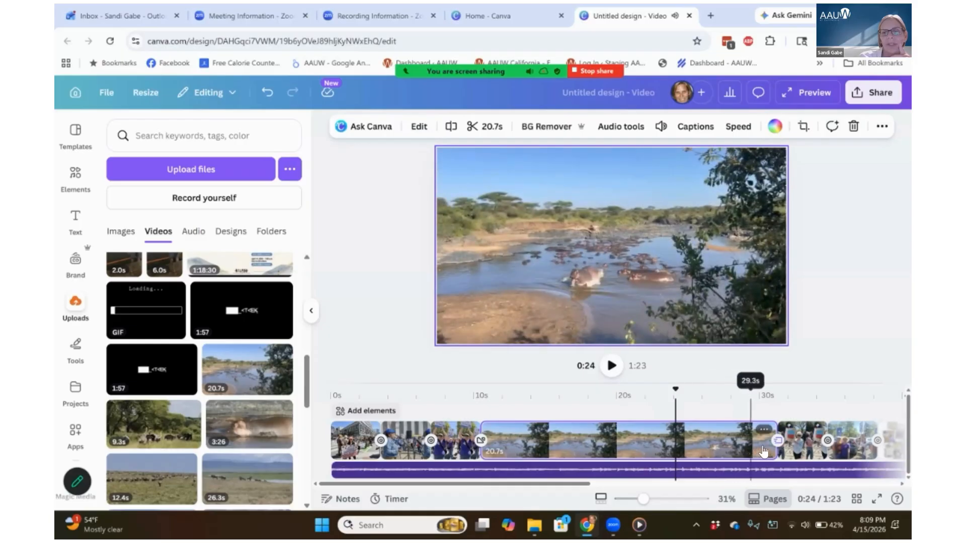
{"action": "left_click_drag", "start_coordinate": [769, 448], "coordinate": [633, 450]}
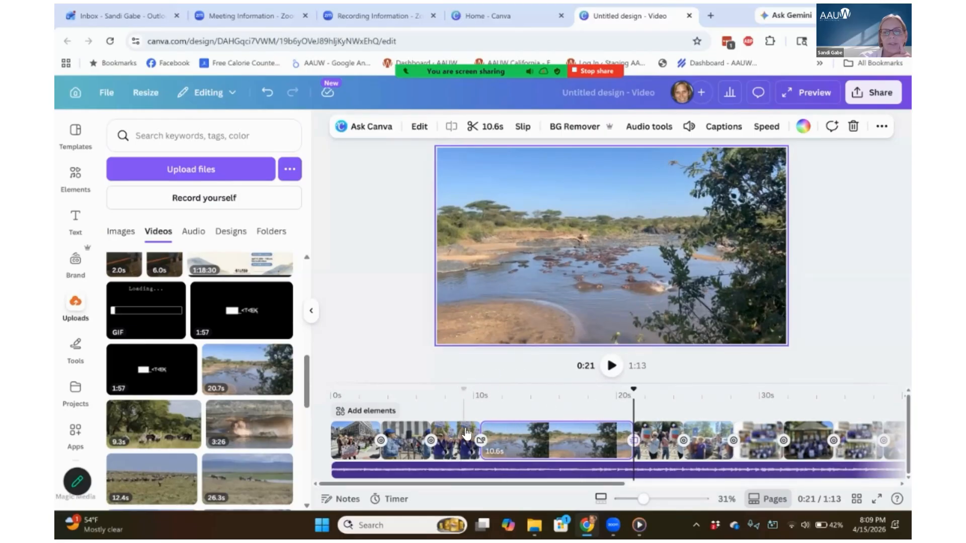
{"action": "left_click", "coordinate": [464, 432]}
{"action": "left_click", "coordinate": [611, 367]}
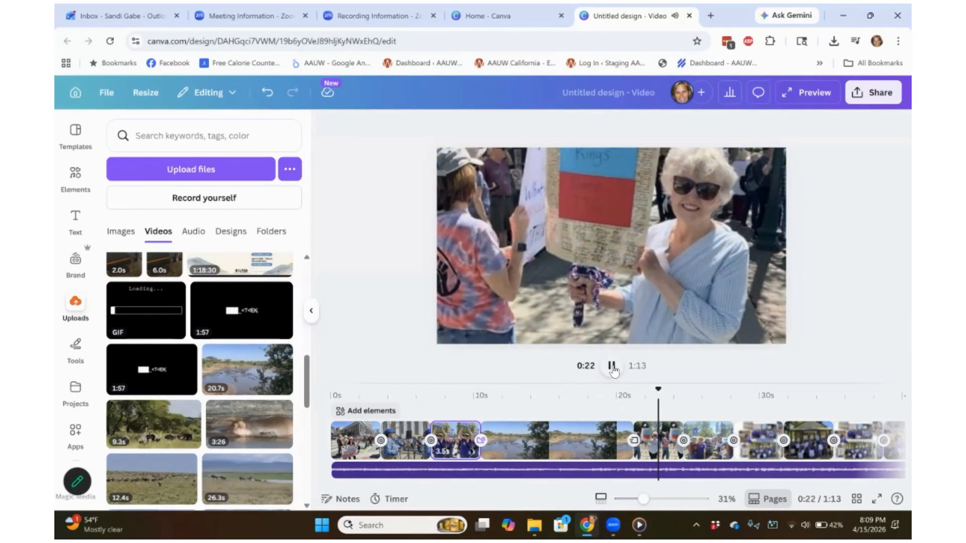
{"action": "left_click", "coordinate": [611, 367]}
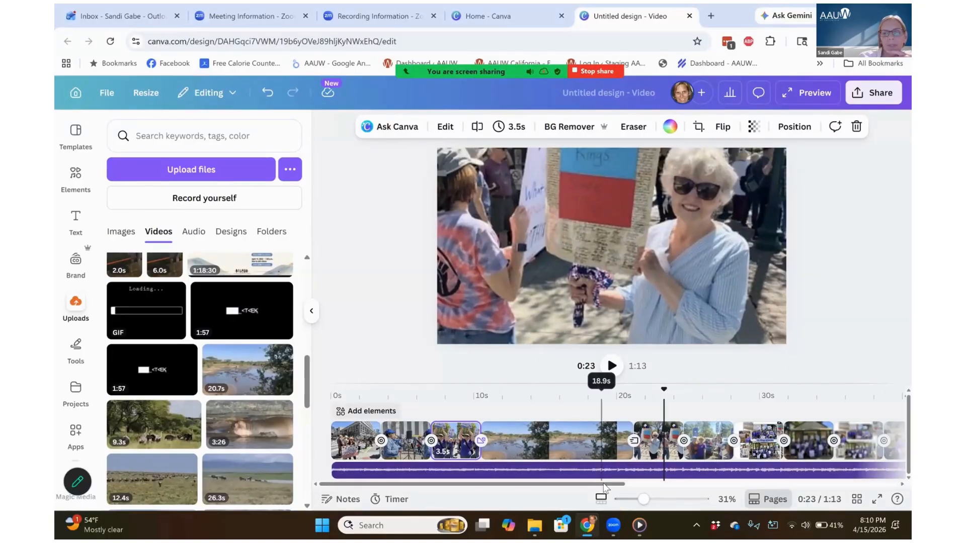
Shorten the background music track so that it ends at about 0:57
{"action": "scroll", "coordinate": [602, 483], "scroll_direction": "right", "scroll_amount": 3}
{"action": "scroll", "coordinate": [763, 485], "scroll_direction": "right", "scroll_amount": 8}
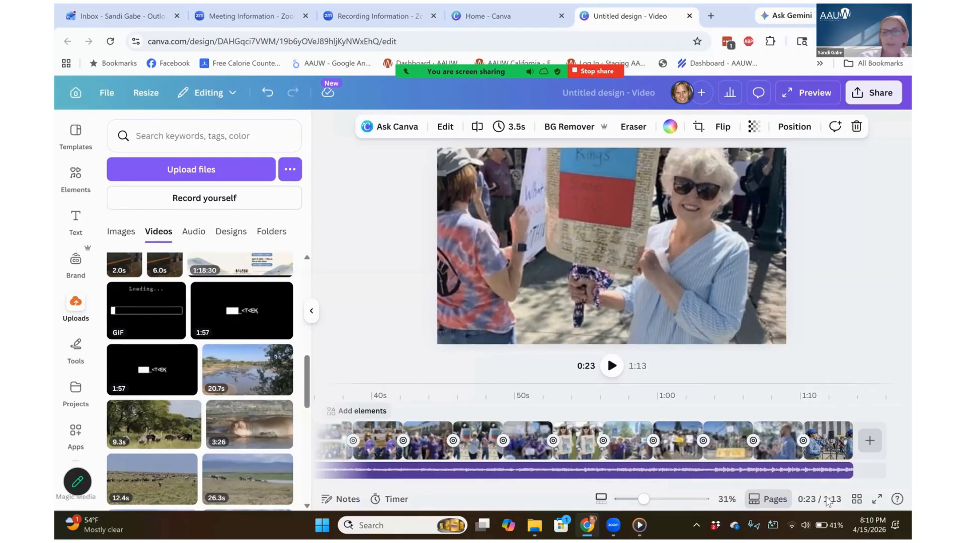
{"action": "left_click", "coordinate": [839, 474]}
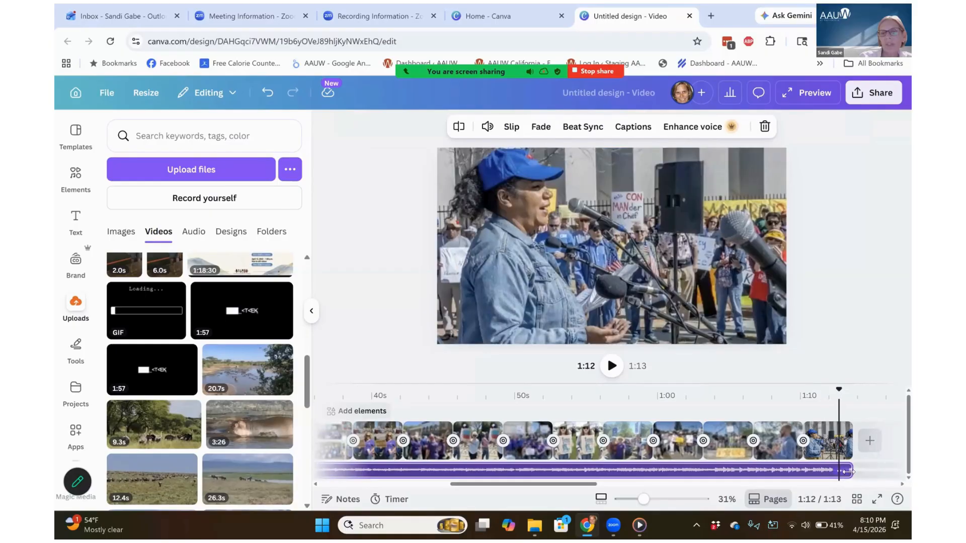
{"action": "left_click_drag", "start_coordinate": [693, 470], "coordinate": [610, 471]}
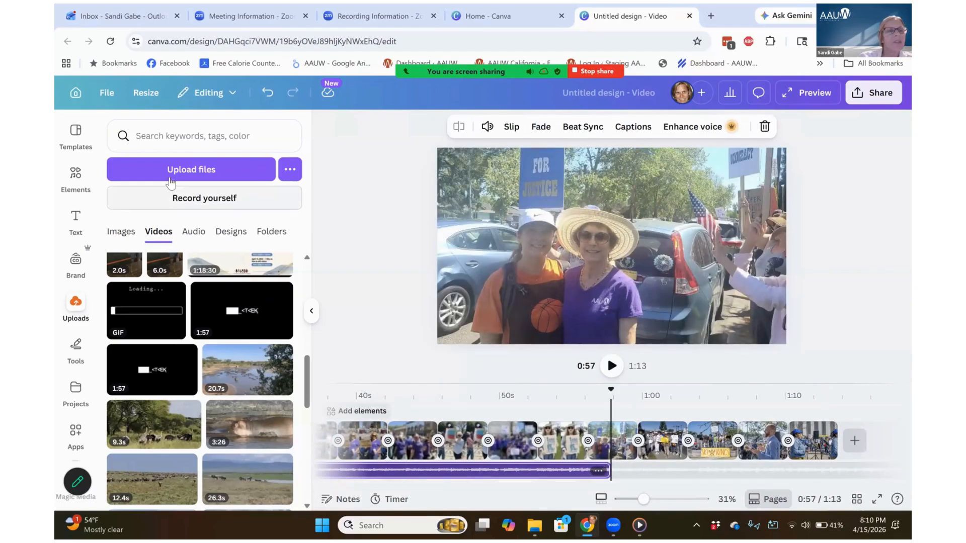
Preview the uploaded emotional-piano-music track and add it to the slideshow's timeline
{"action": "left_click", "coordinate": [199, 234]}
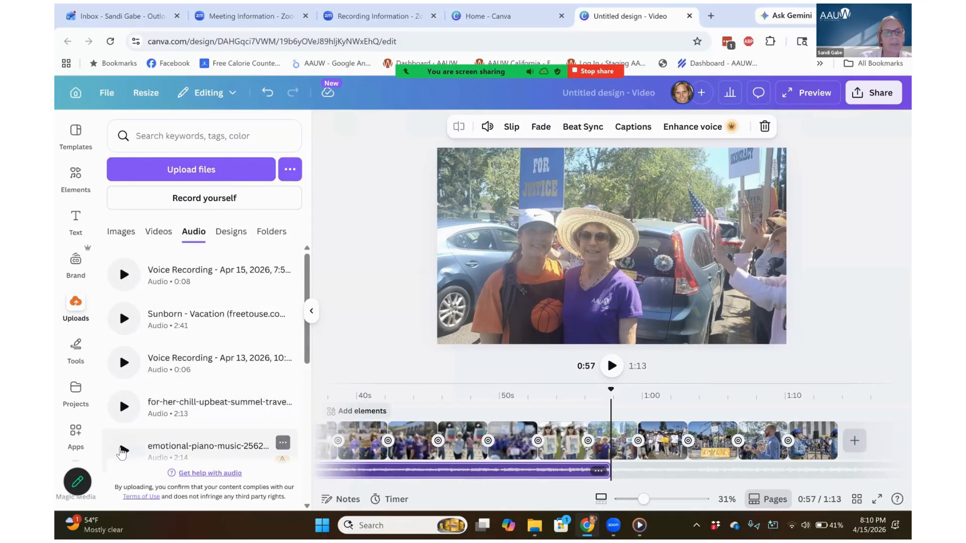
{"action": "left_click", "coordinate": [123, 450]}
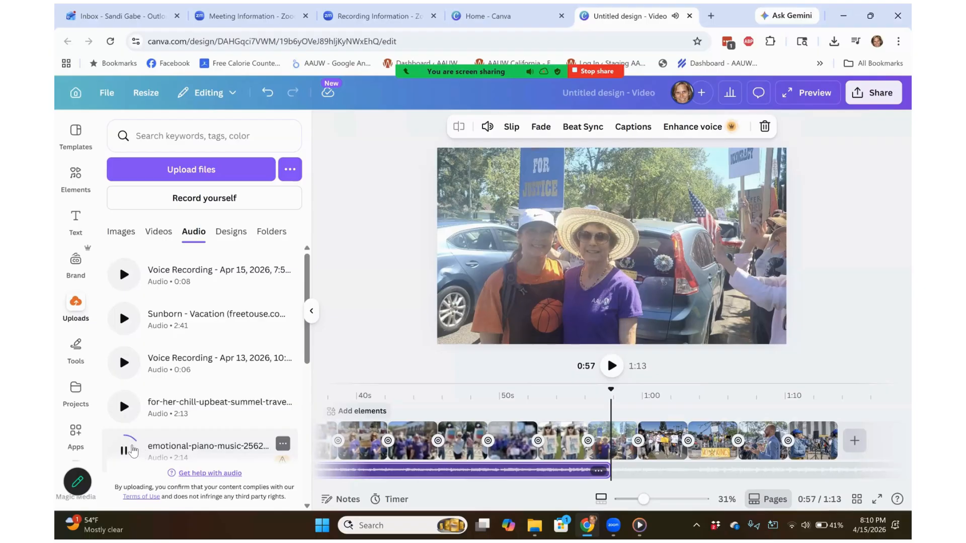
{"action": "left_click", "coordinate": [130, 451]}
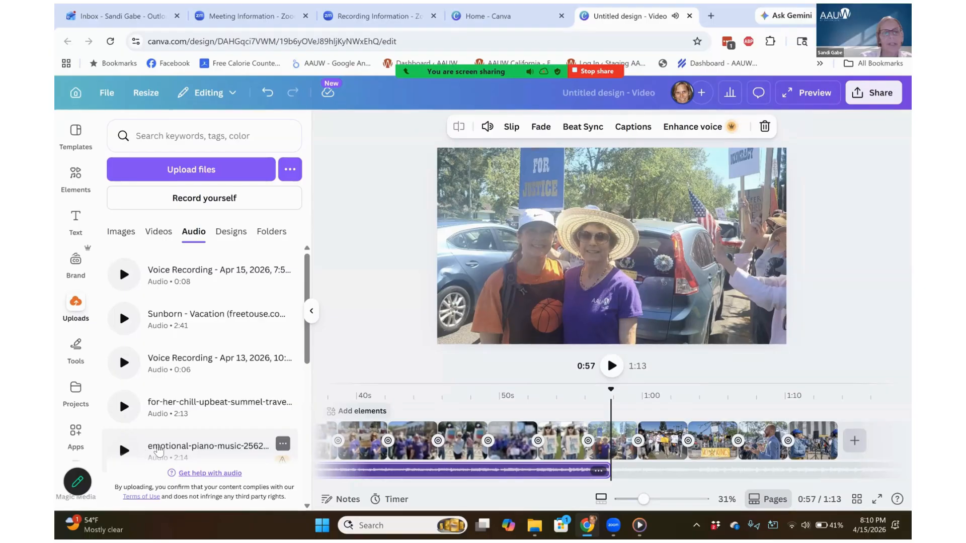
{"action": "left_click_drag", "start_coordinate": [130, 450], "coordinate": [533, 506]}
{"action": "left_click_drag", "start_coordinate": [649, 467], "coordinate": [626, 460]}
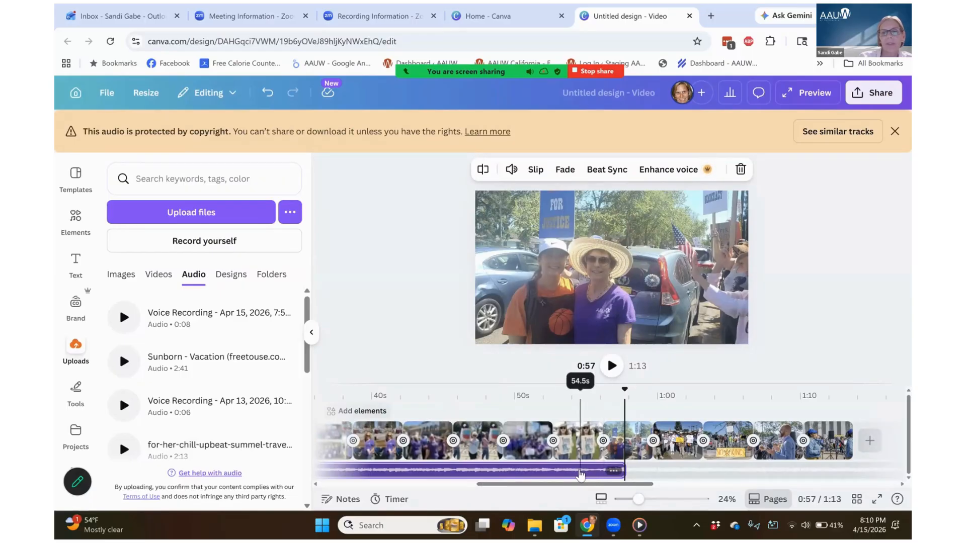
Play the slideshow from about 0:54 past the end of the shortened music track to check the sound
{"action": "left_click", "coordinate": [581, 474]}
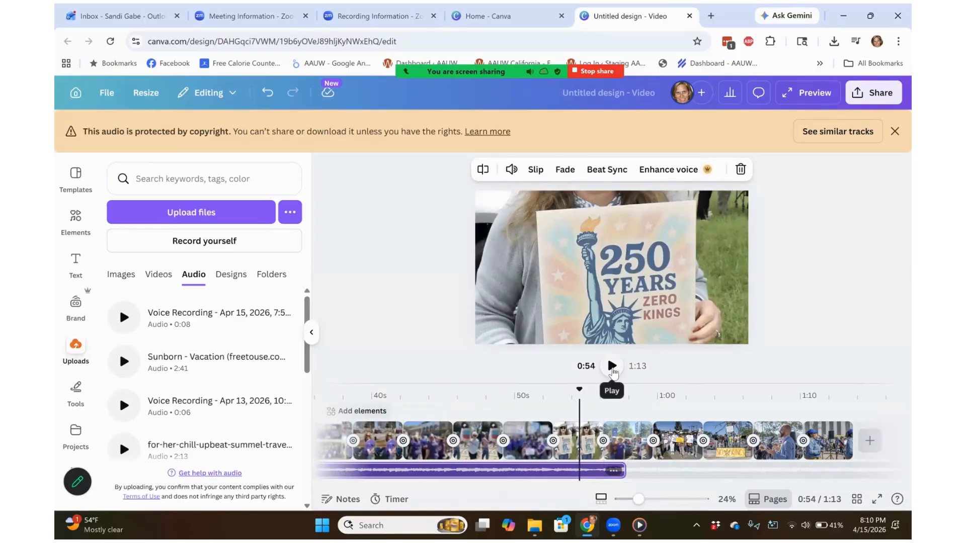
{"action": "left_click", "coordinate": [612, 366]}
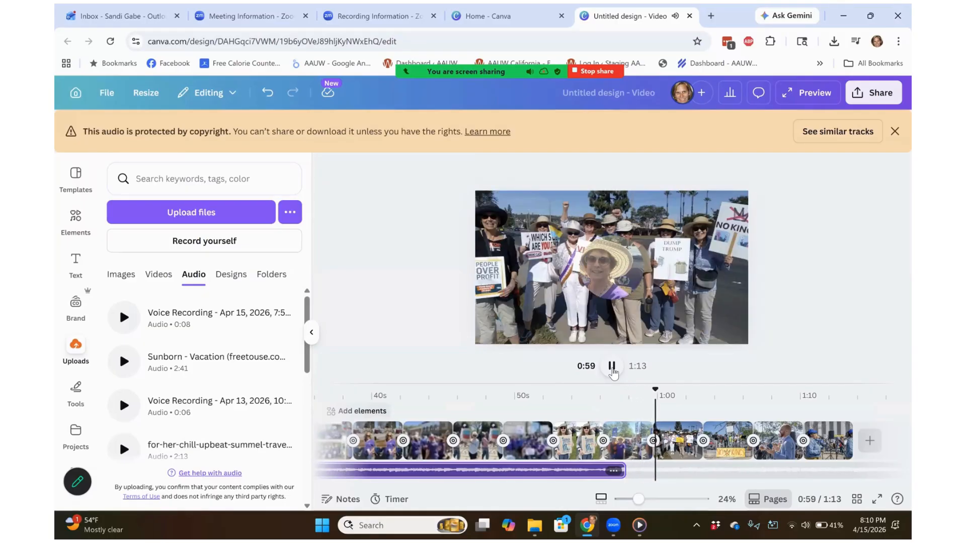
{"action": "left_click", "coordinate": [612, 367]}
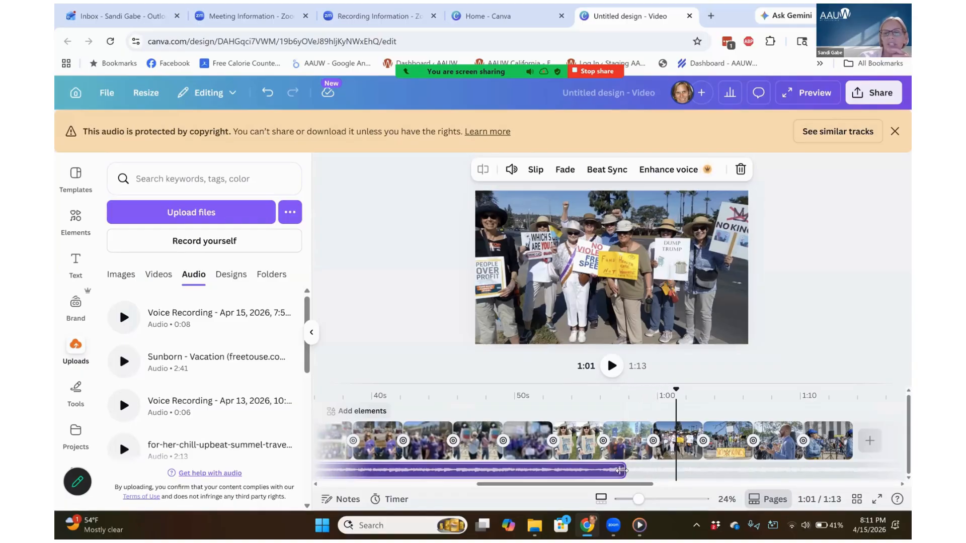
Apply a 3.2-second fade-out to the music track that ends at about 0:57
{"action": "left_click", "coordinate": [622, 470]}
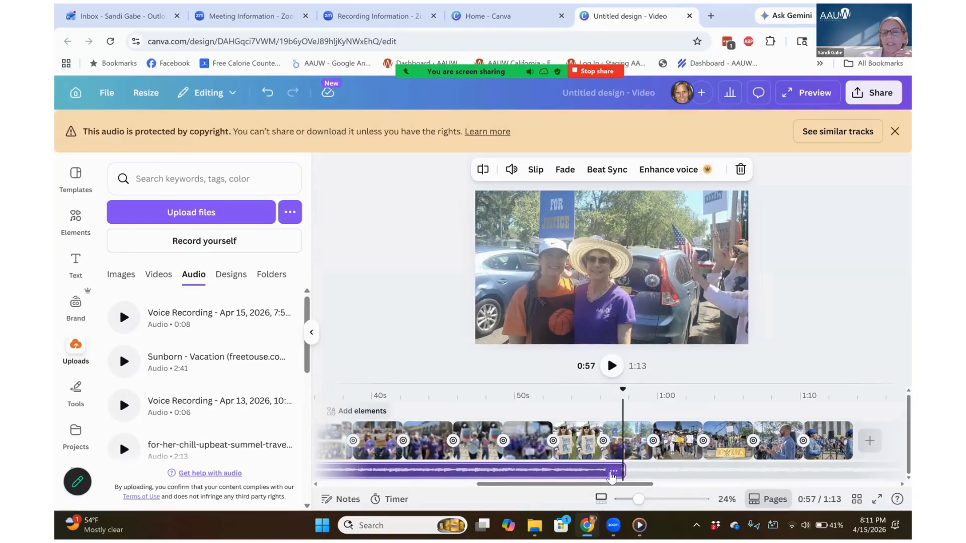
{"action": "left_click", "coordinate": [613, 471]}
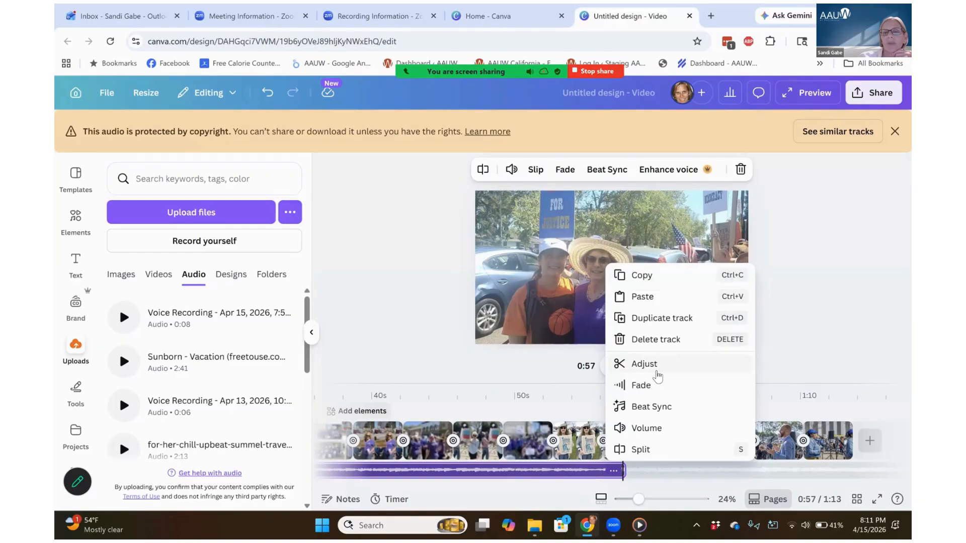
{"action": "left_click", "coordinate": [648, 385]}
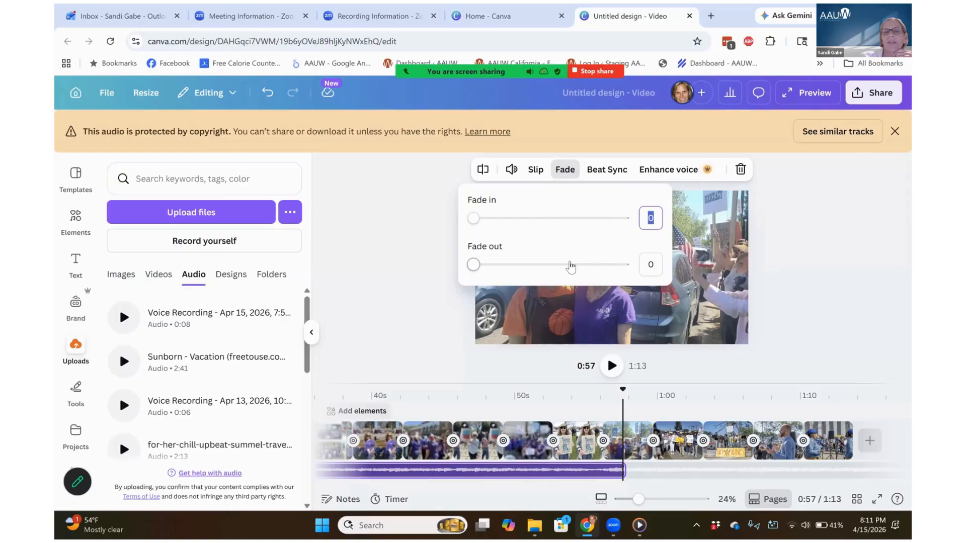
{"action": "left_click", "coordinate": [571, 265]}
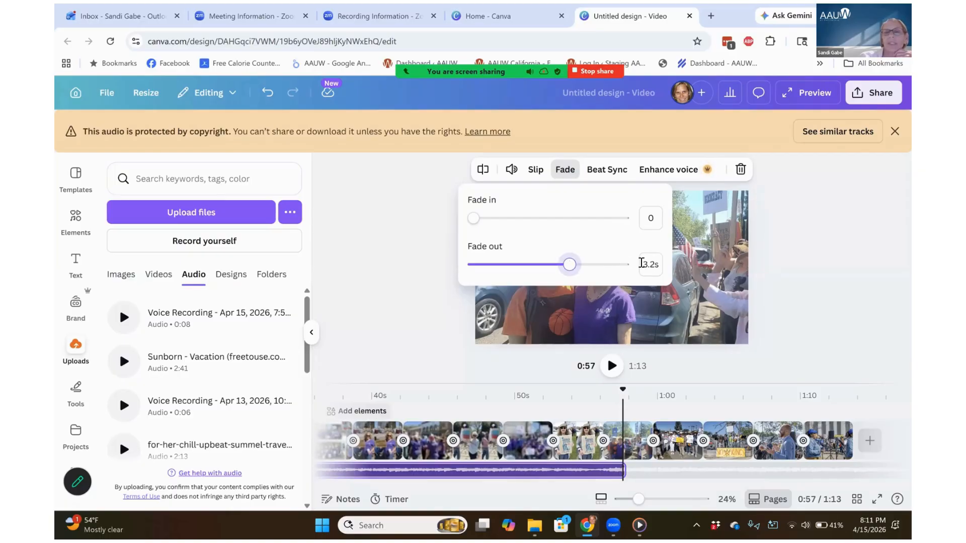
Add the uploaded for-her-chill-upbeat-summel-travel track directly after the faded music so it runs to the slideshow's end
{"action": "left_click", "coordinate": [636, 466]}
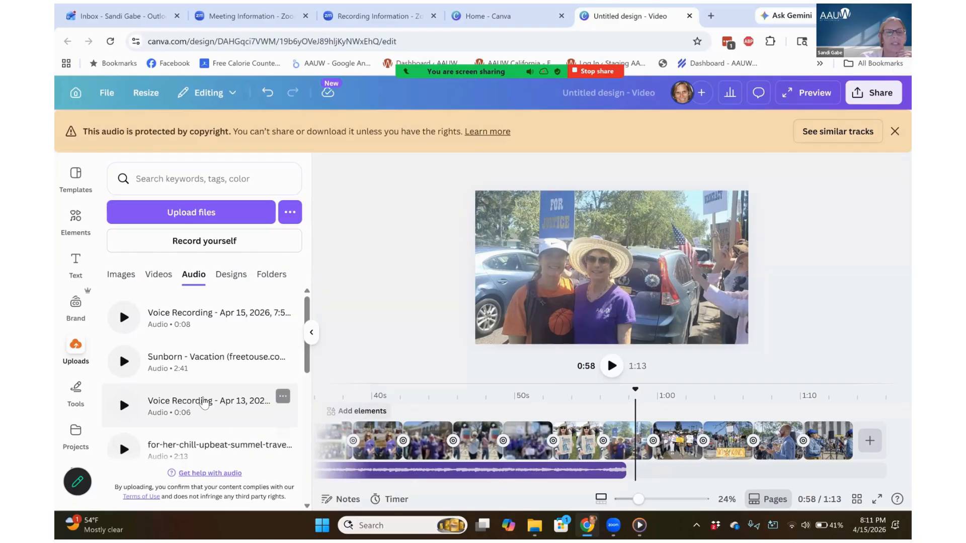
{"action": "left_click_drag", "start_coordinate": [203, 447], "coordinate": [628, 455]}
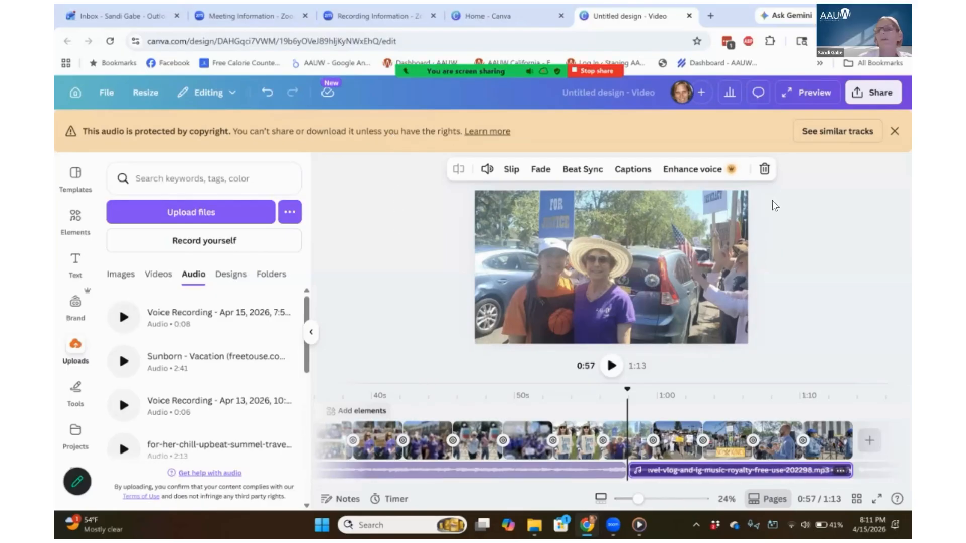
Show tracks similar to the copyright-protected audio, dismiss the copyright notice and clear the Popular music search
{"action": "left_click", "coordinate": [857, 134]}
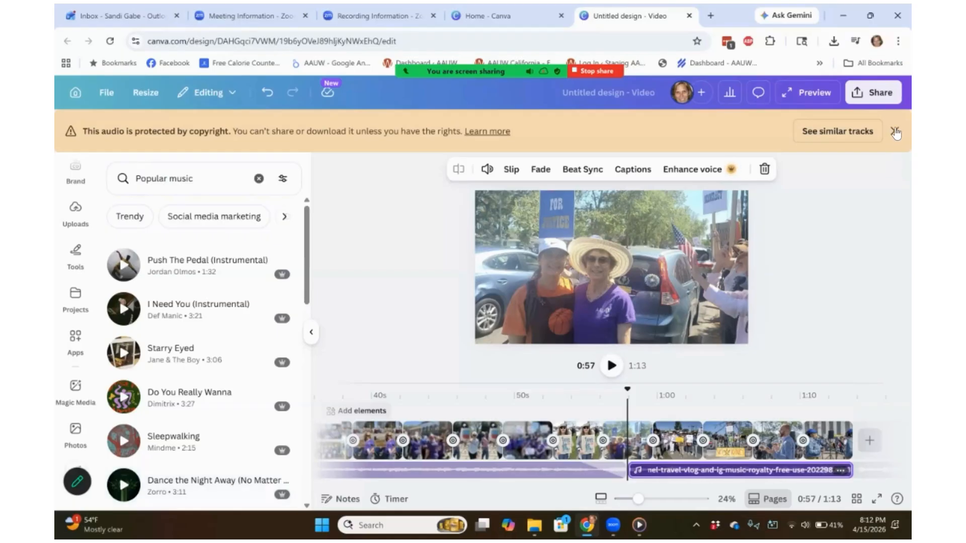
{"action": "left_click", "coordinate": [895, 132]}
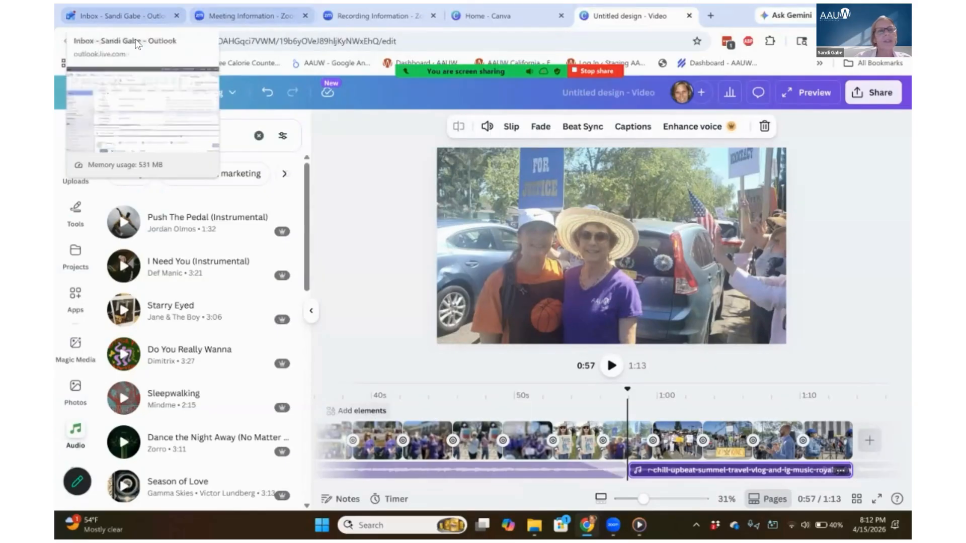
{"action": "left_click", "coordinate": [258, 136]}
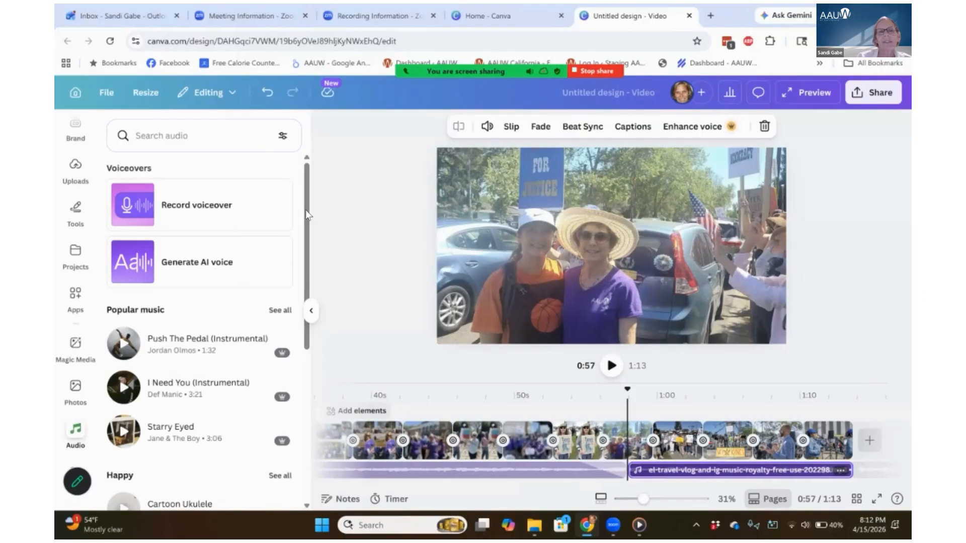
Start downloading the slideshow as an MP4 video at 1080p (HD) and close the download progress notice
{"action": "left_click", "coordinate": [862, 96]}
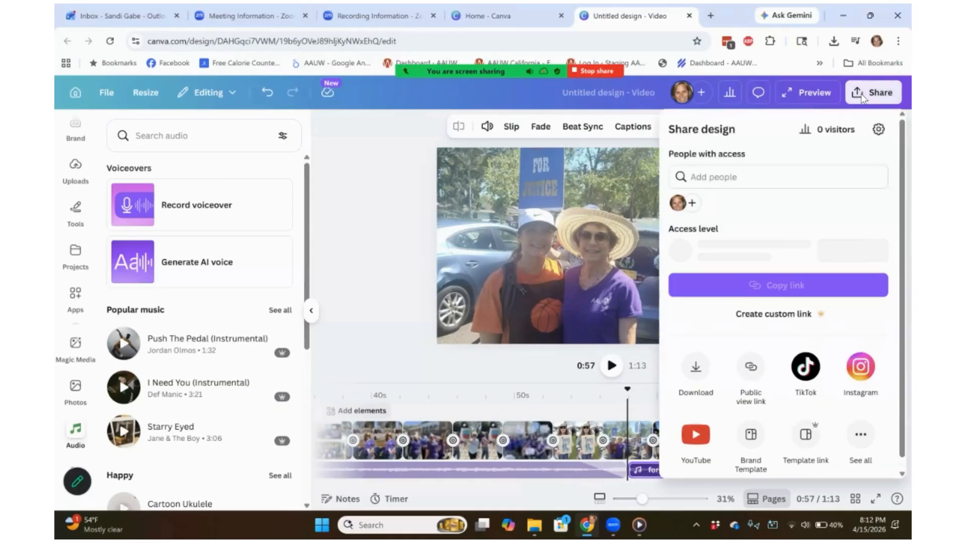
{"action": "left_click", "coordinate": [695, 372]}
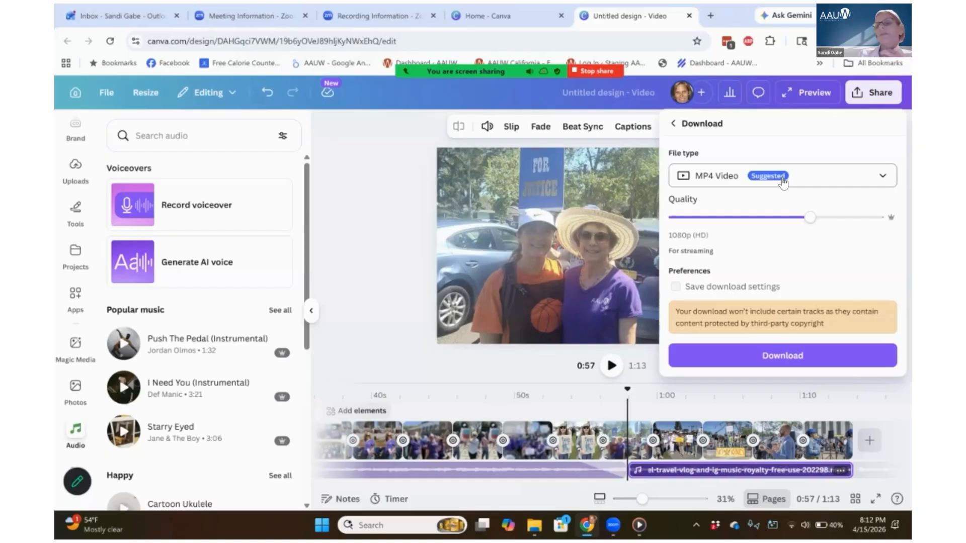
{"action": "left_click", "coordinate": [771, 360]}
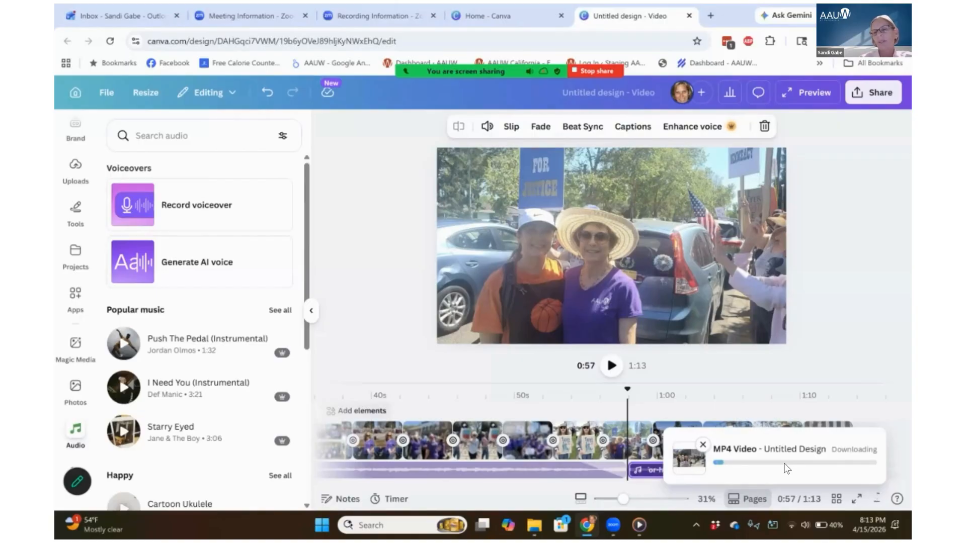
{"action": "left_click", "coordinate": [703, 445]}
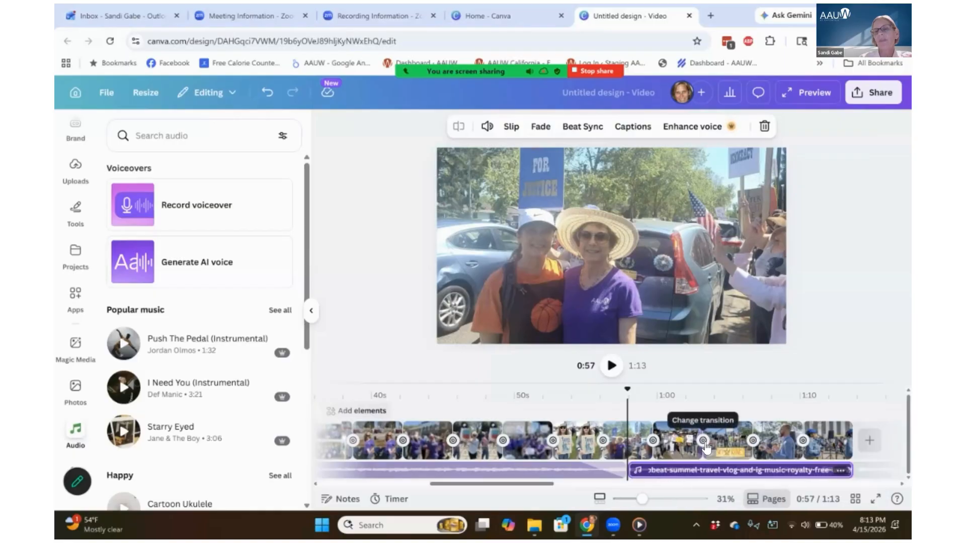
Open a new browser tab and enter youtube.com as the address
{"action": "left_click", "coordinate": [709, 17]}
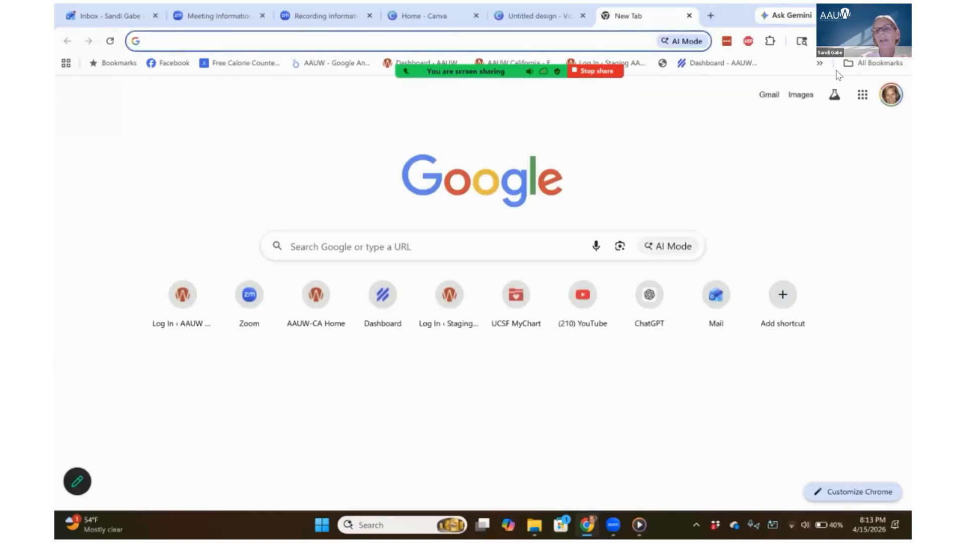
{"action": "left_click", "coordinate": [635, 45]}
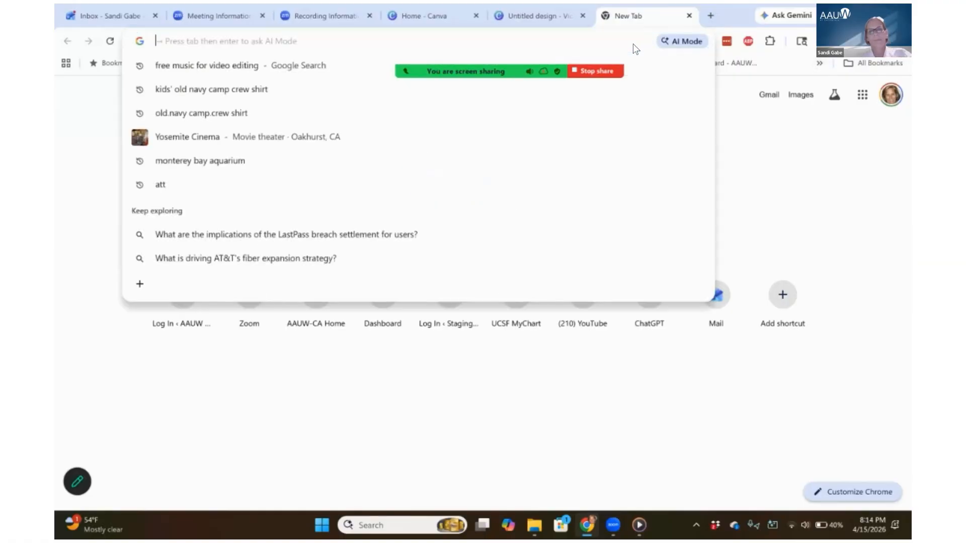
{"action": "type", "text": "youtube.com"}
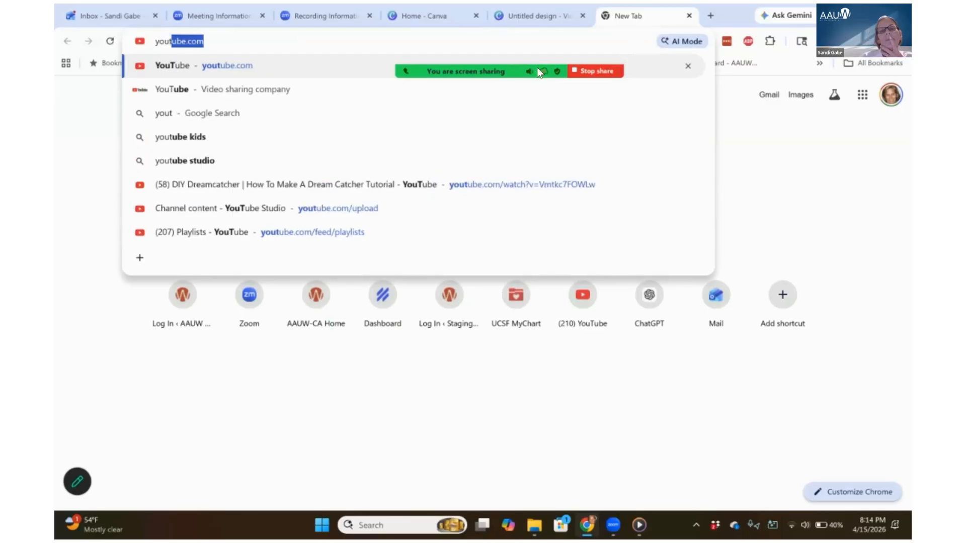
{"action": "mouse_move", "coordinate": [537, 67]}
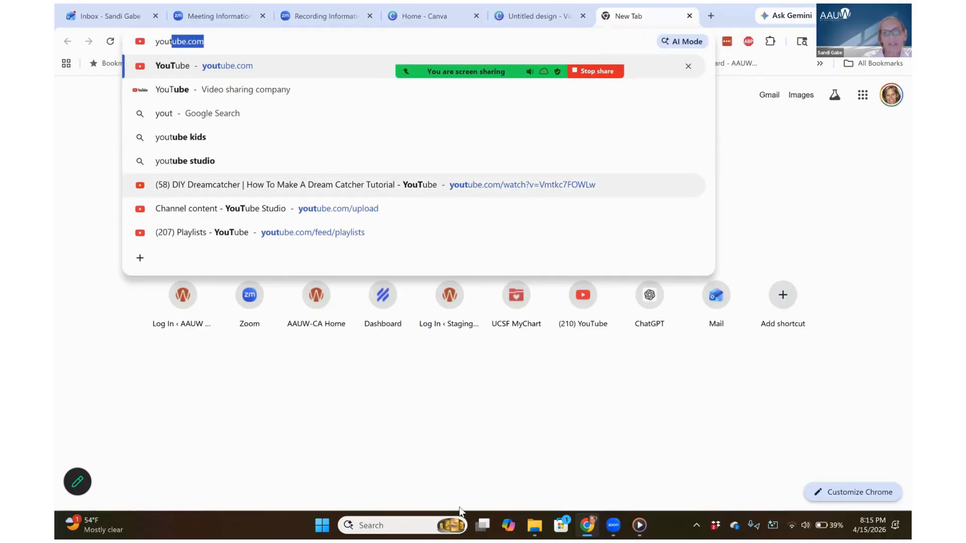
Switch to the Downloads folder in File Explorer and open How to Edit Videos (1).pdf
{"action": "mouse_move", "coordinate": [535, 526]}
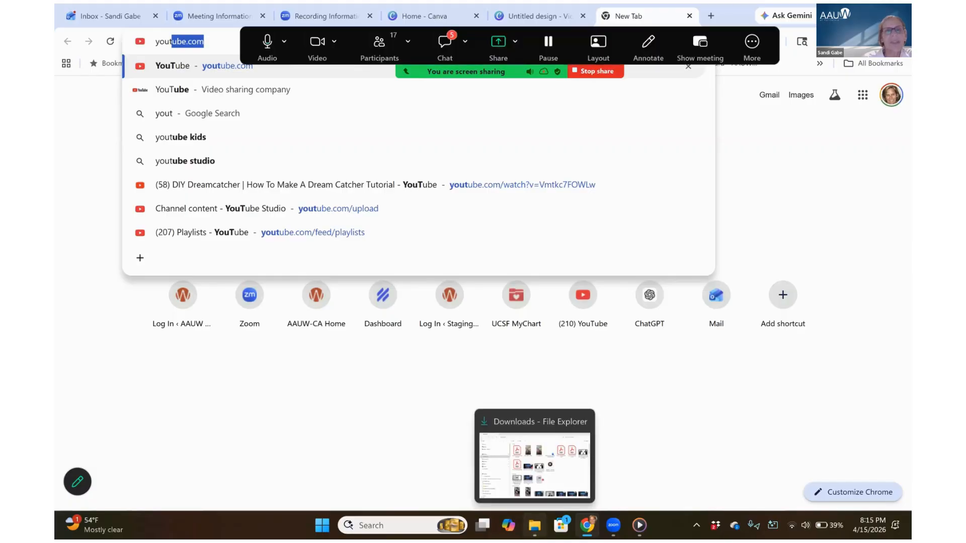
{"action": "left_click", "coordinate": [529, 458]}
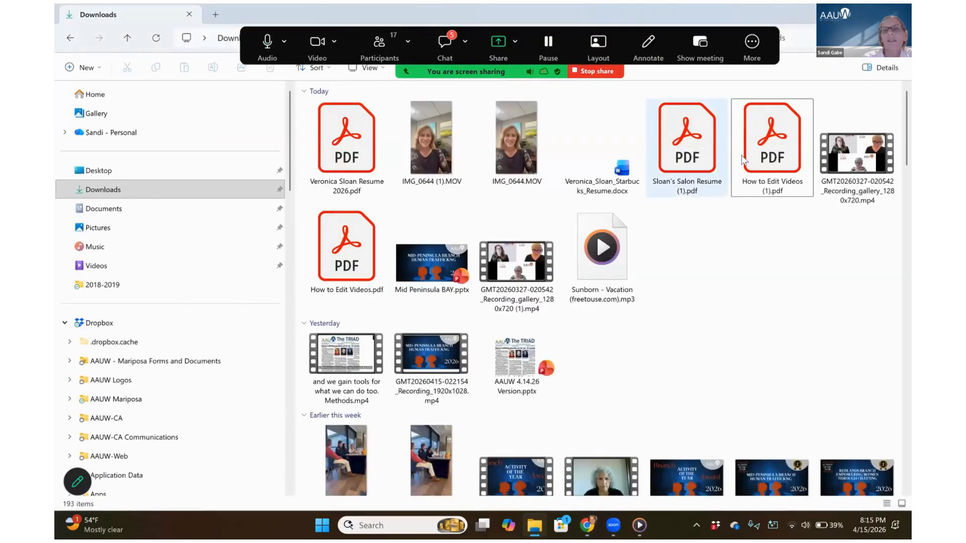
{"action": "left_click", "coordinate": [770, 171]}
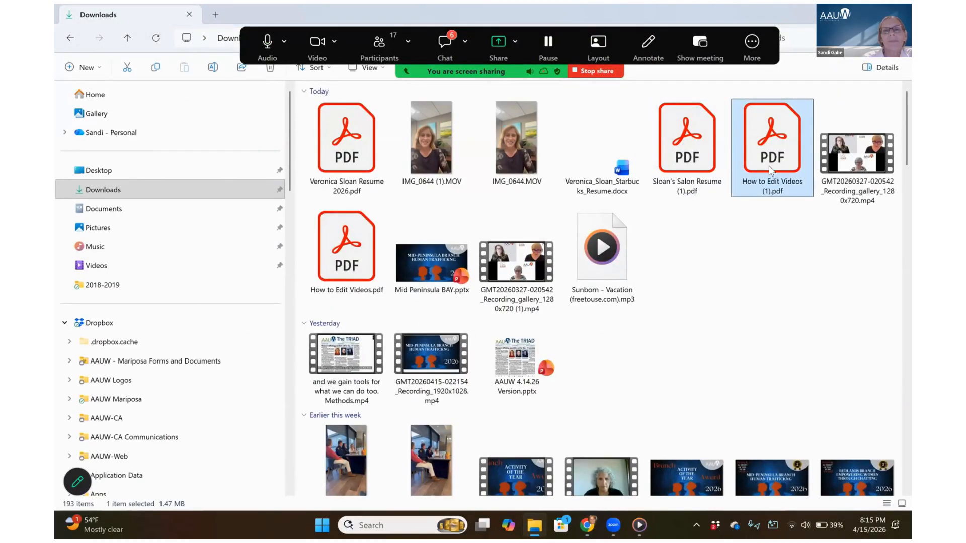
{"action": "double_click", "coordinate": [770, 171]}
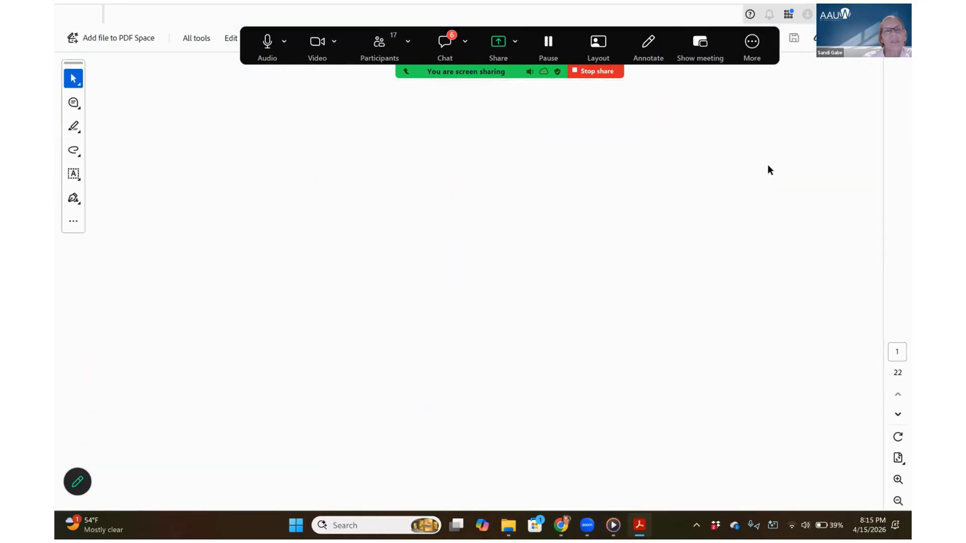